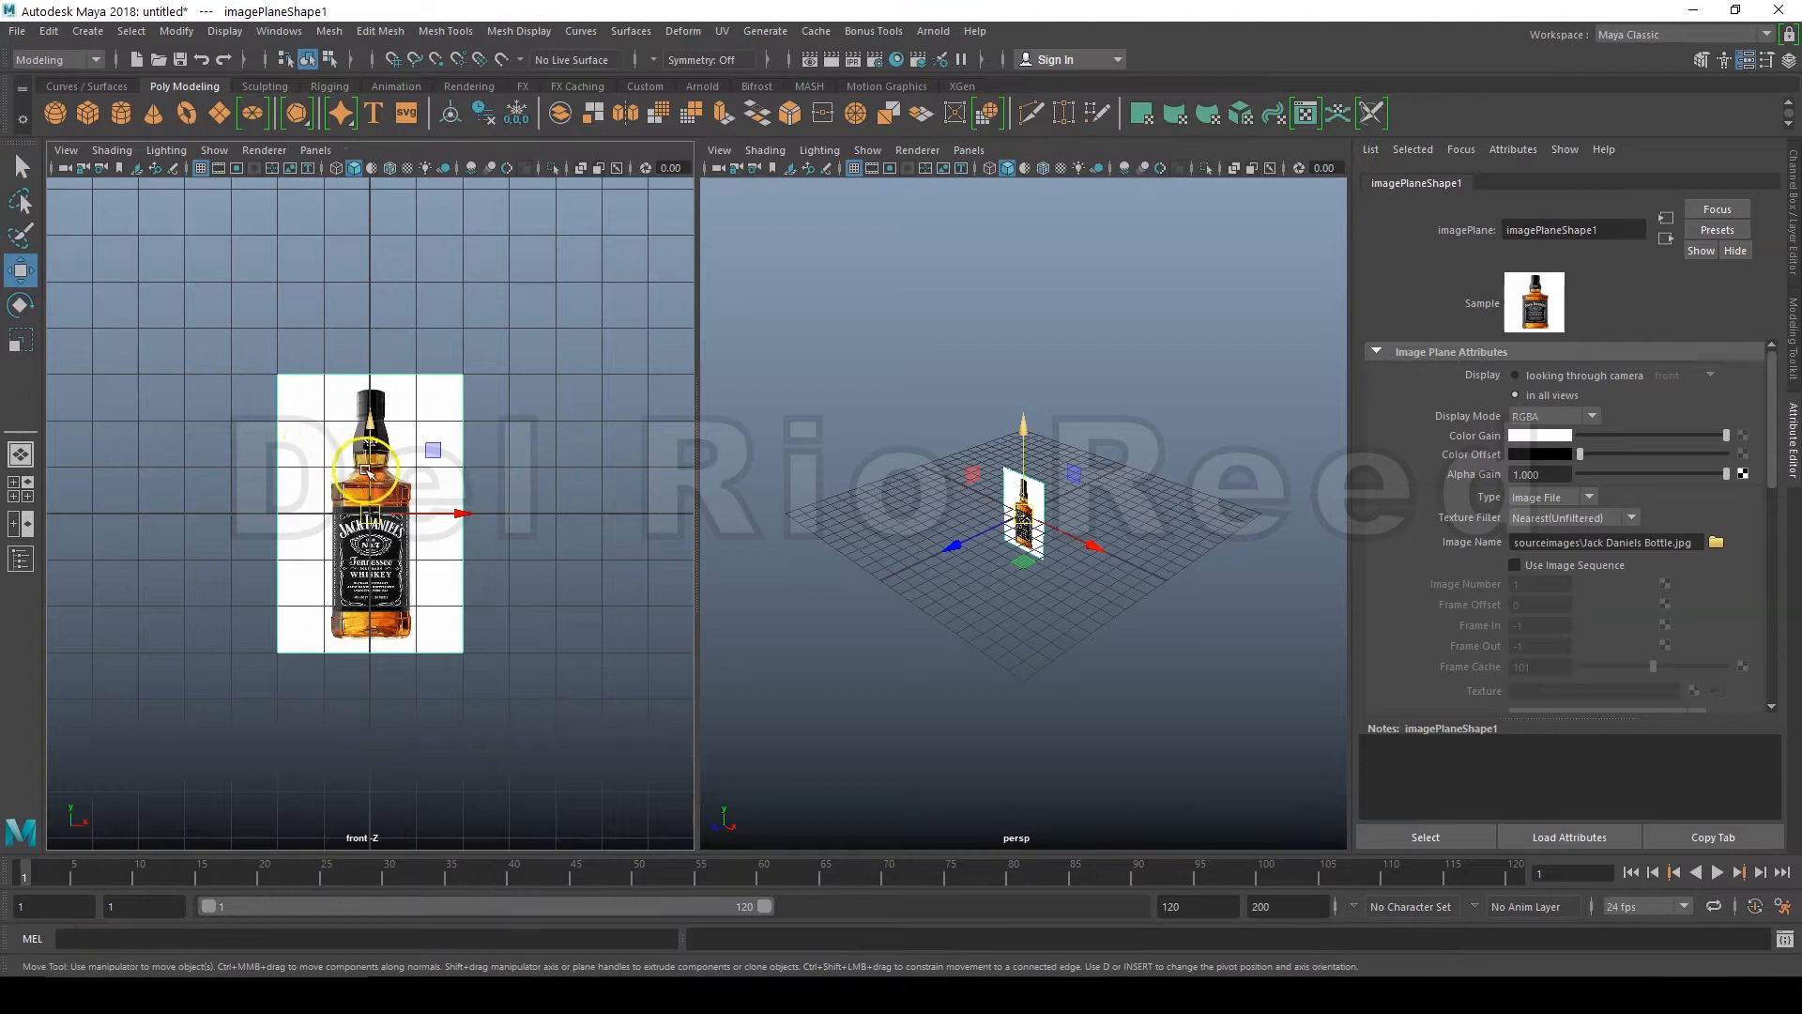
# Step: Raise the bottle image plane about 2.69 units so the bottle's base sits on the grid, and move it back about 2.42 units in Z
pyautogui.moveTo(379, 476); pyautogui.dragTo(374, 347)
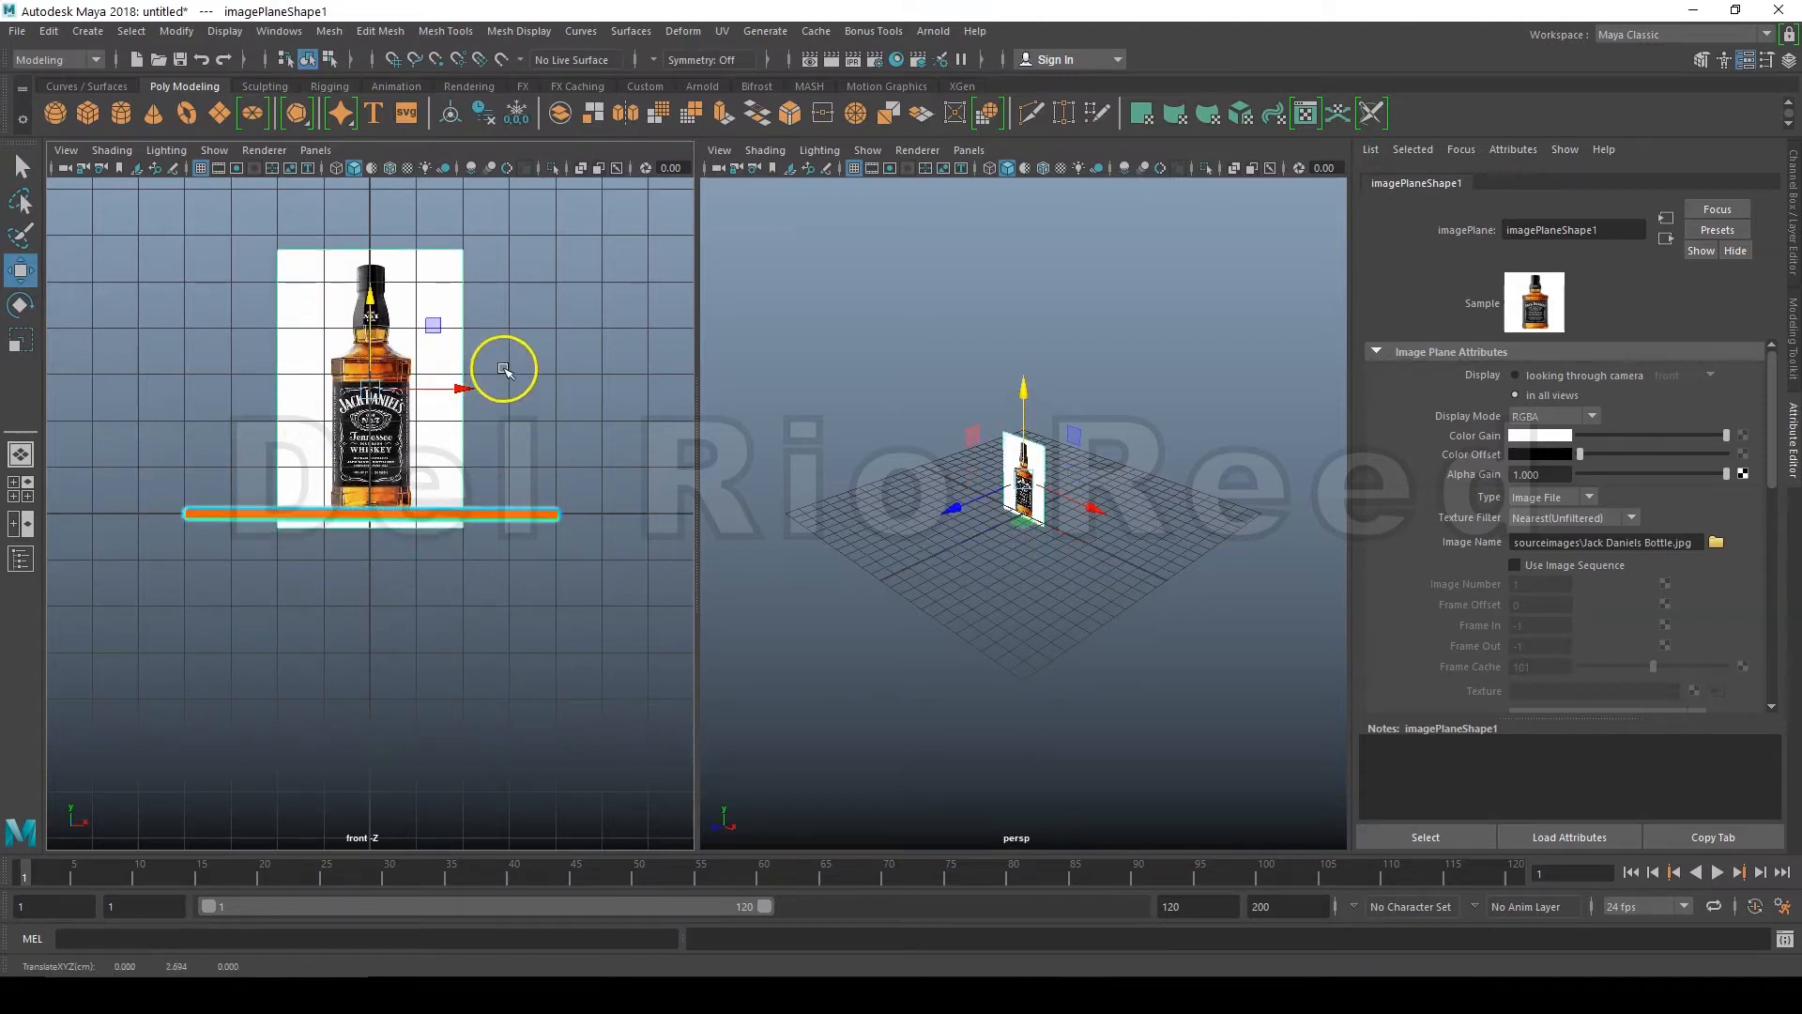
pyautogui.keyDown('alt'); pyautogui.moveTo(564, 463); pyautogui.dragTo(562, 577, button='middle'); pyautogui.keyUp('alt')
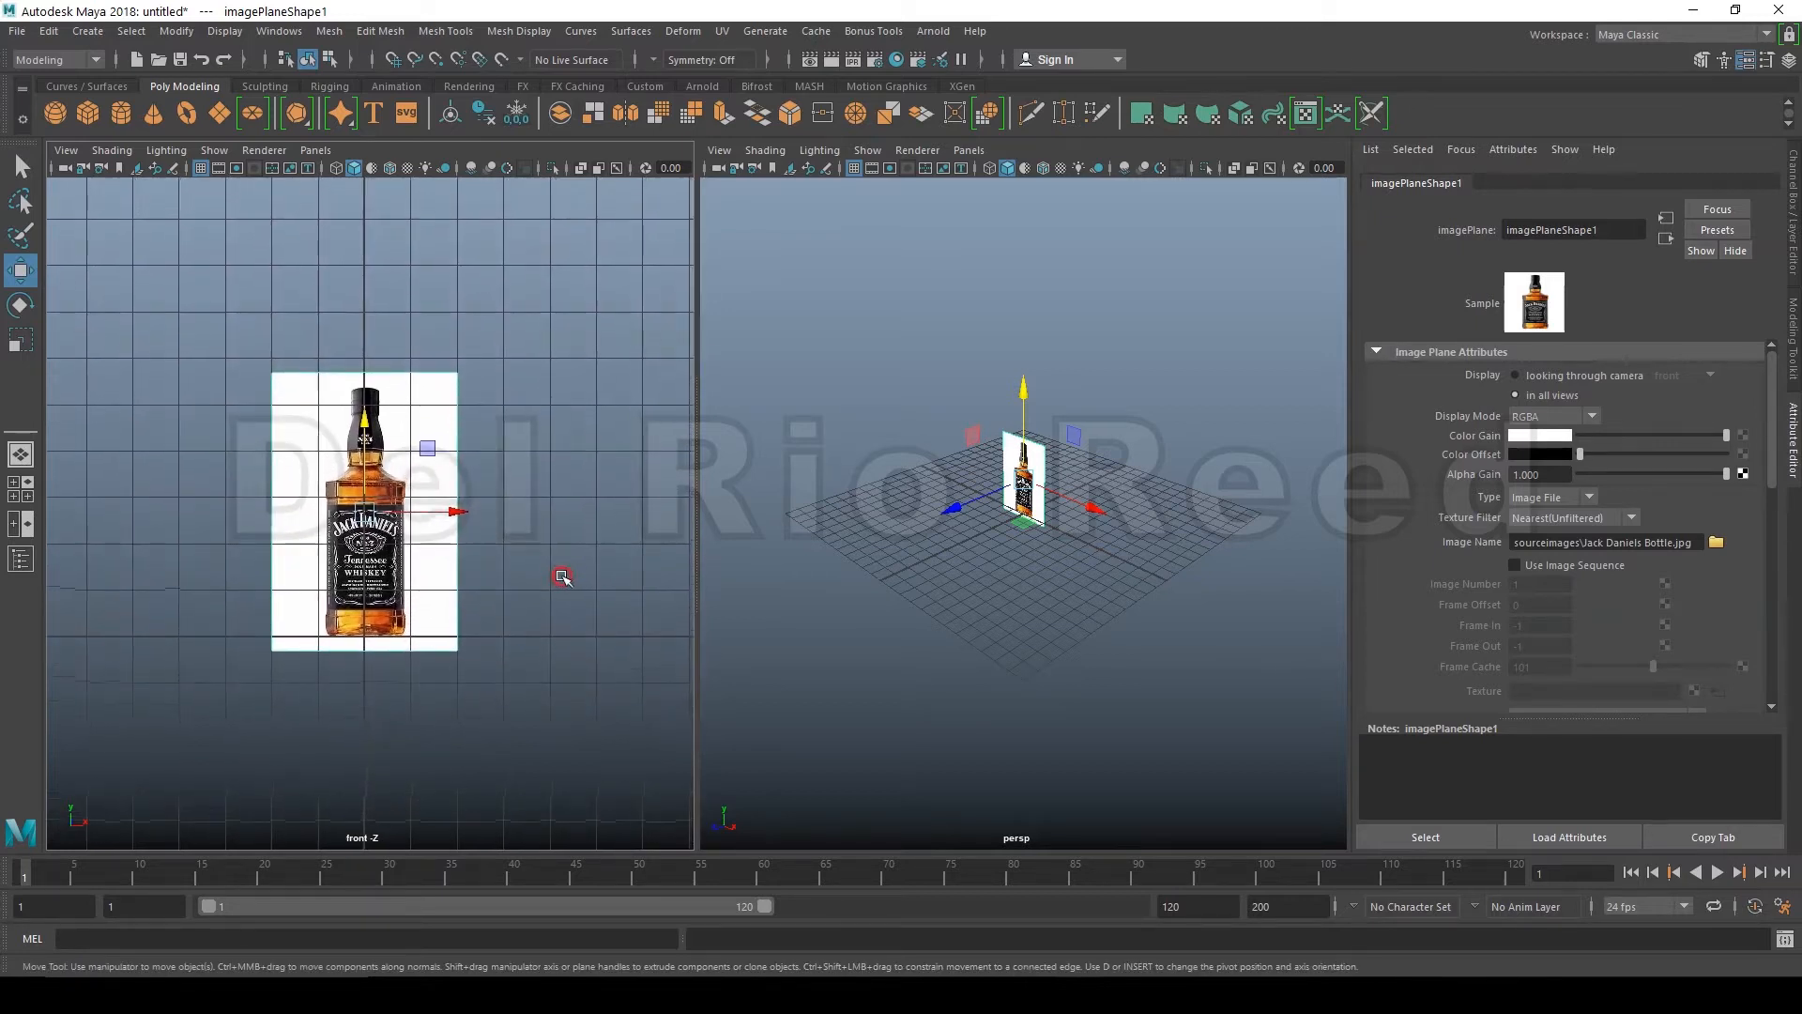
pyautogui.scroll(6, 562, 577)
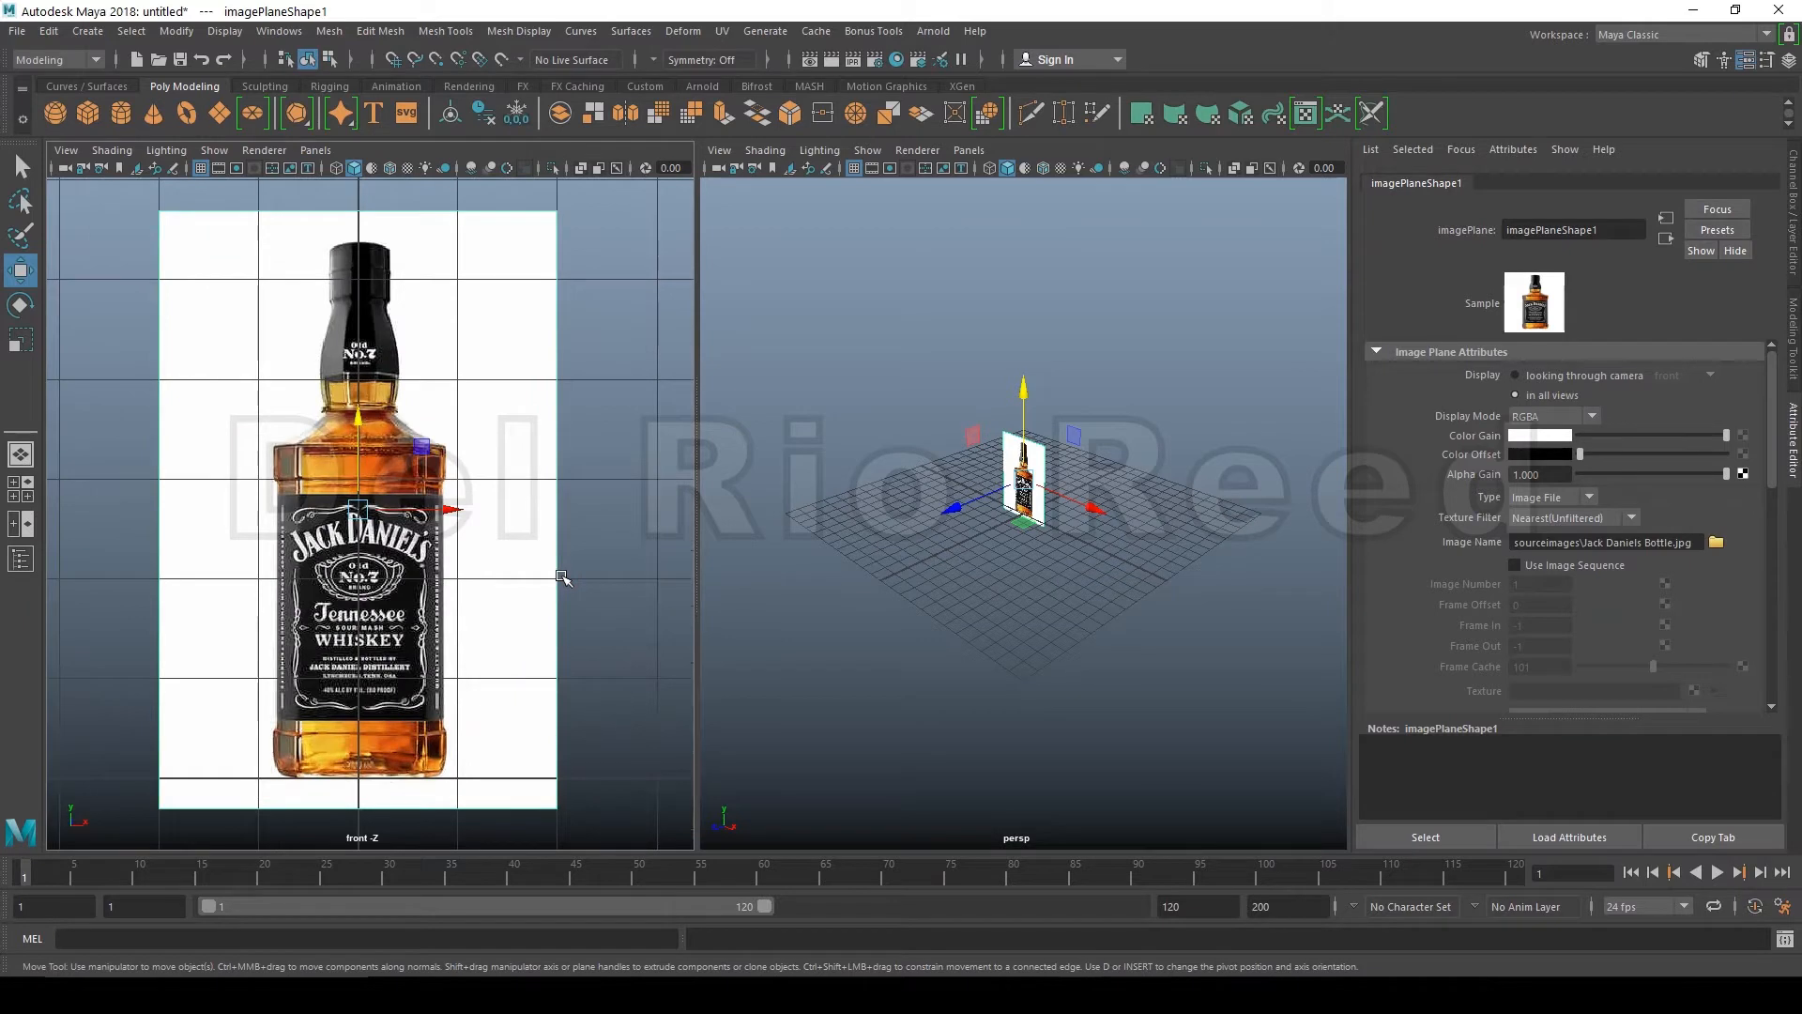
pyautogui.scroll(5, 802, 519)
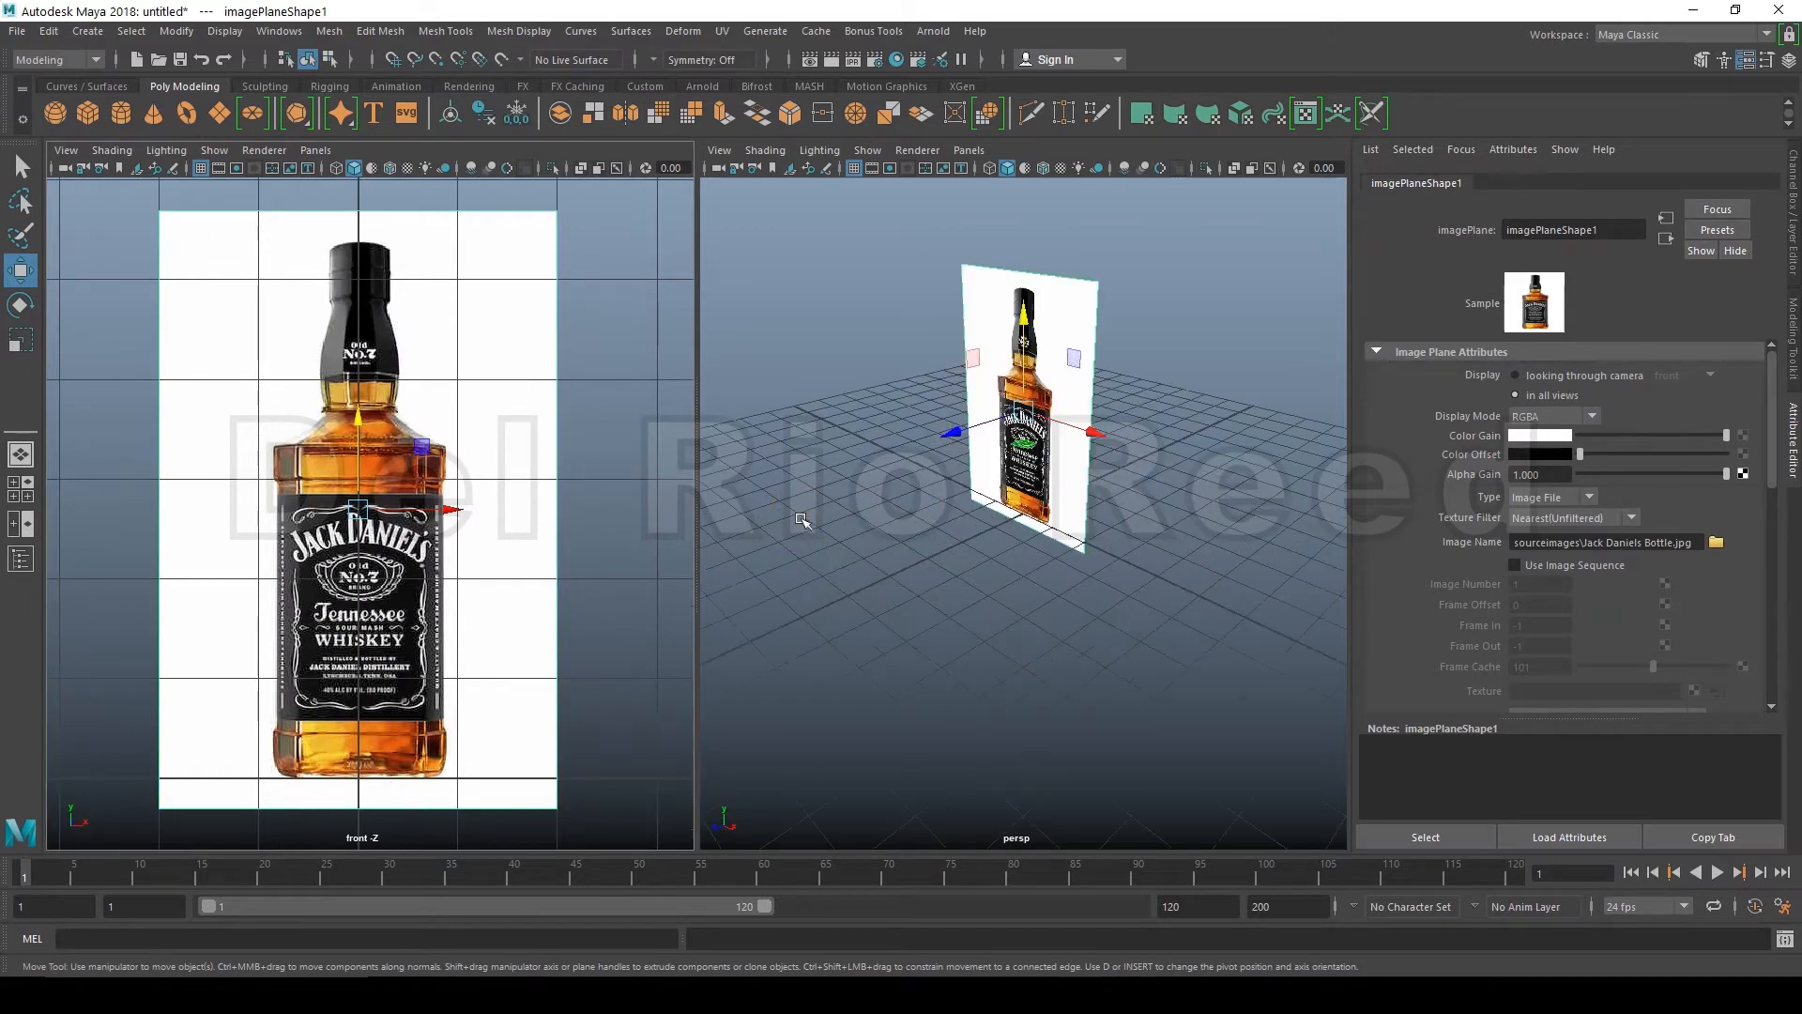
pyautogui.scroll(2, 802, 519)
pyautogui.moveTo(967, 380); pyautogui.dragTo(1086, 359)
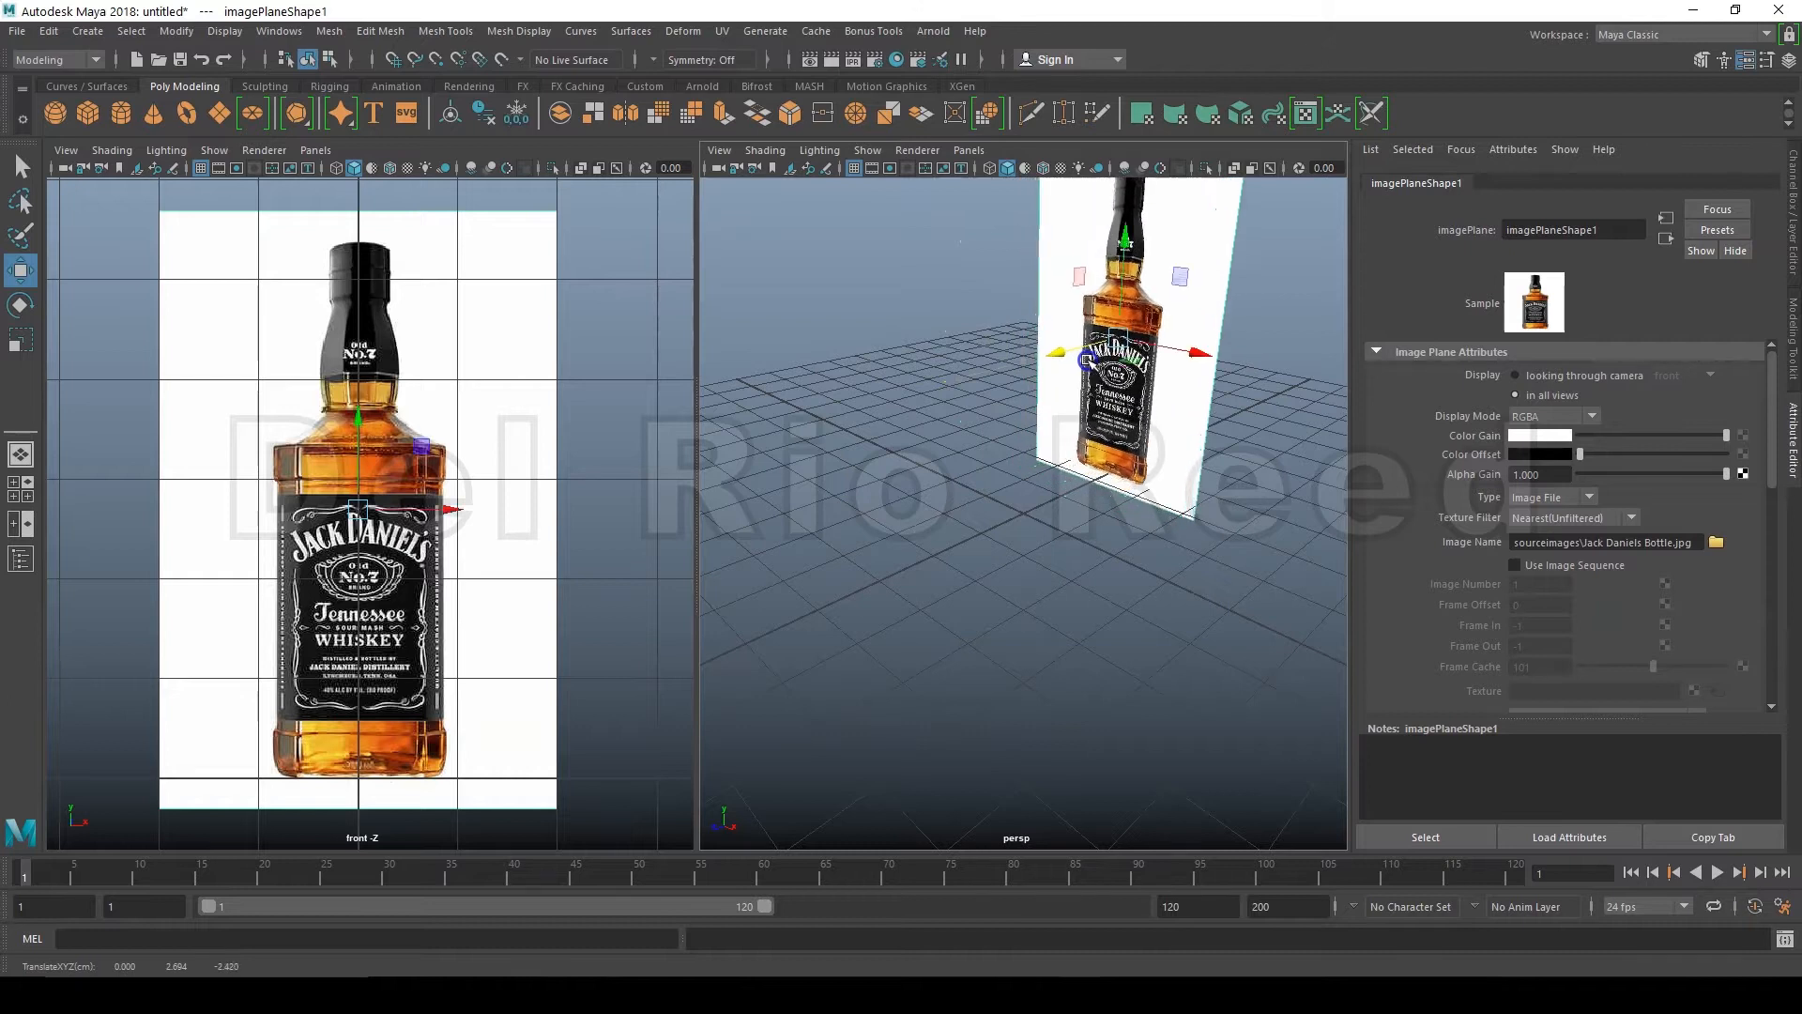
pyautogui.keyDown('alt'); pyautogui.moveTo(983, 523); pyautogui.dragTo(990, 667, button='middle'); pyautogui.keyUp('alt')
pyautogui.click(961, 620)
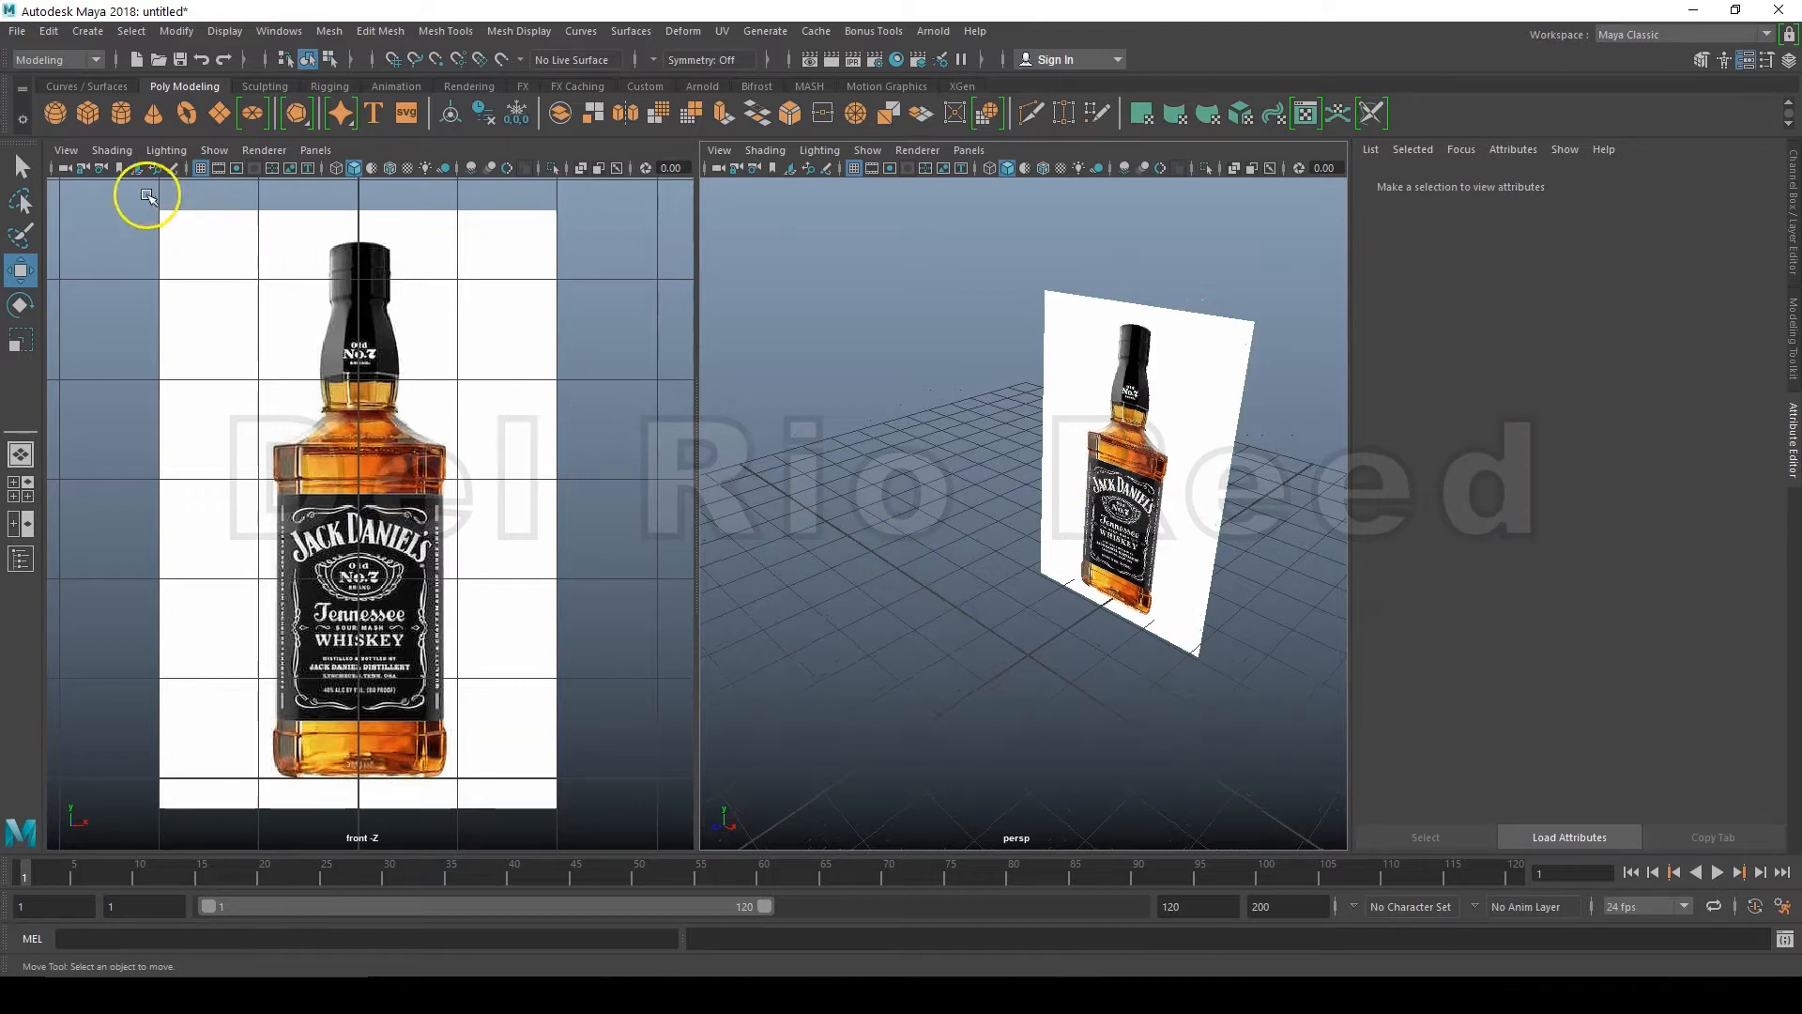
# Step: Create a polygon cube, raise it about 1.66 units, and scale it to the bottle body, about 3.35 in Y and 1.87 in X and Z
pyautogui.click(88, 110)
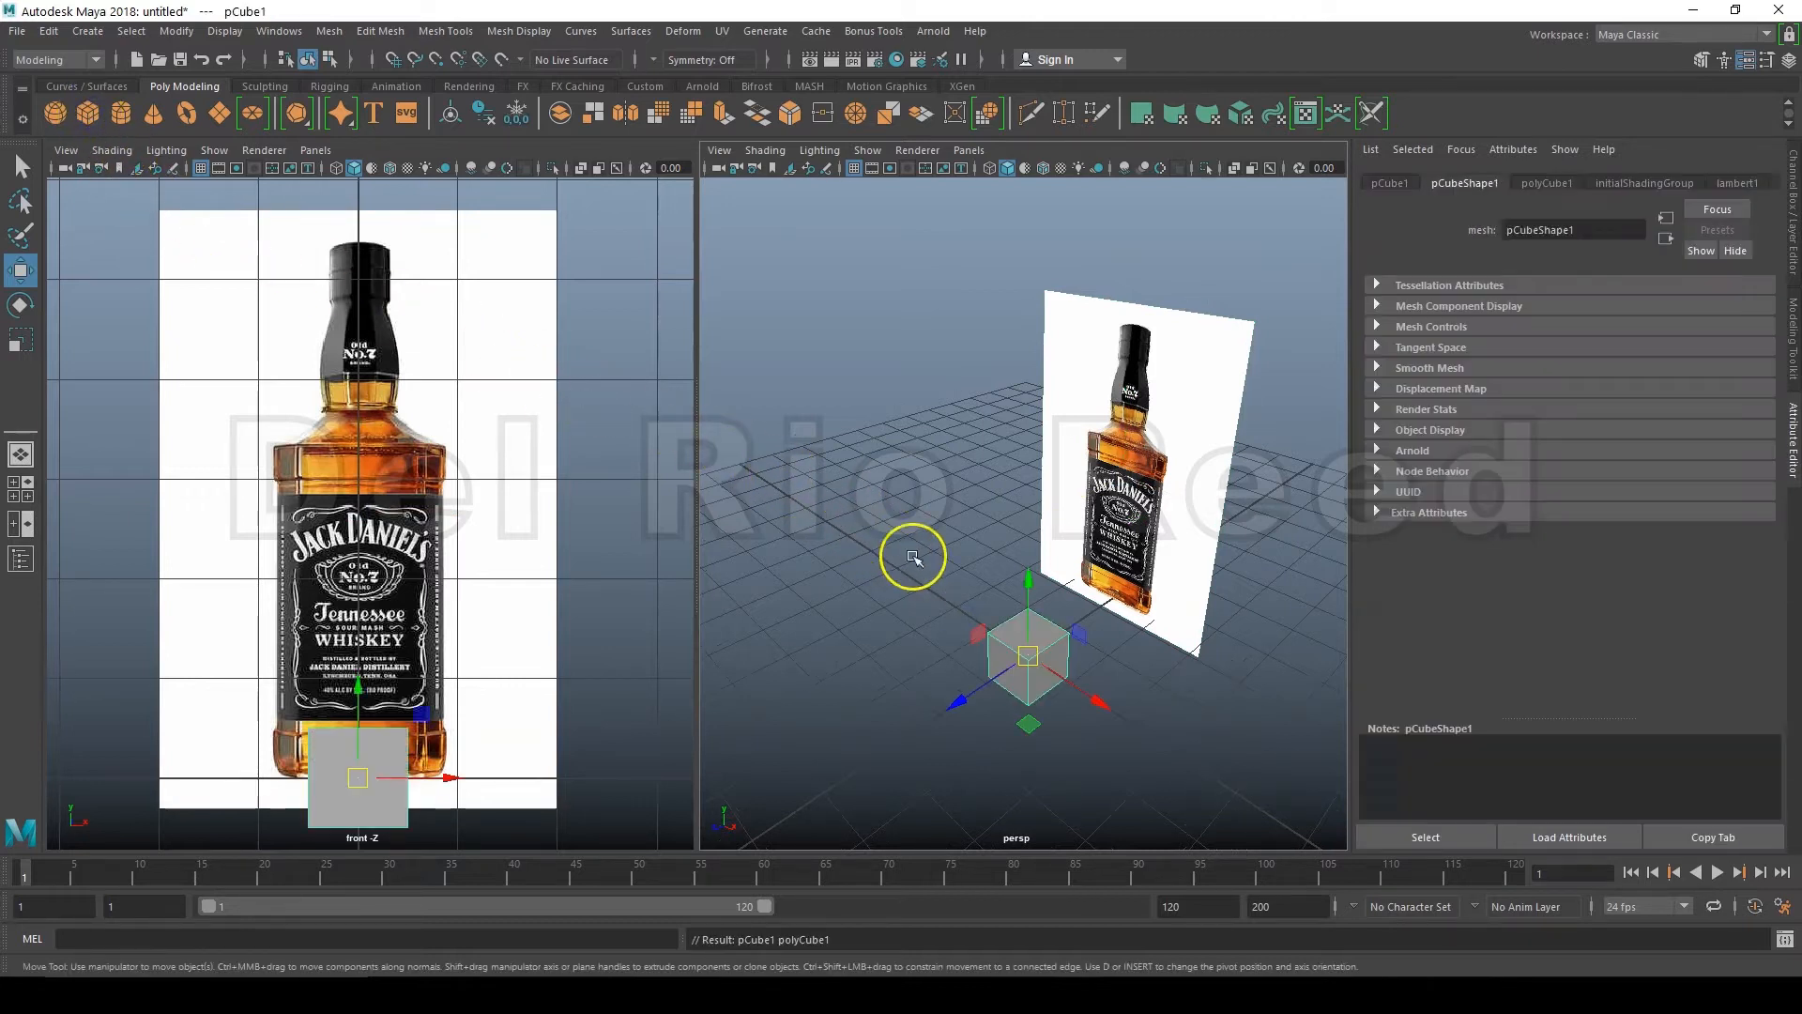
pyautogui.moveTo(1026, 623); pyautogui.dragTo(1023, 531)
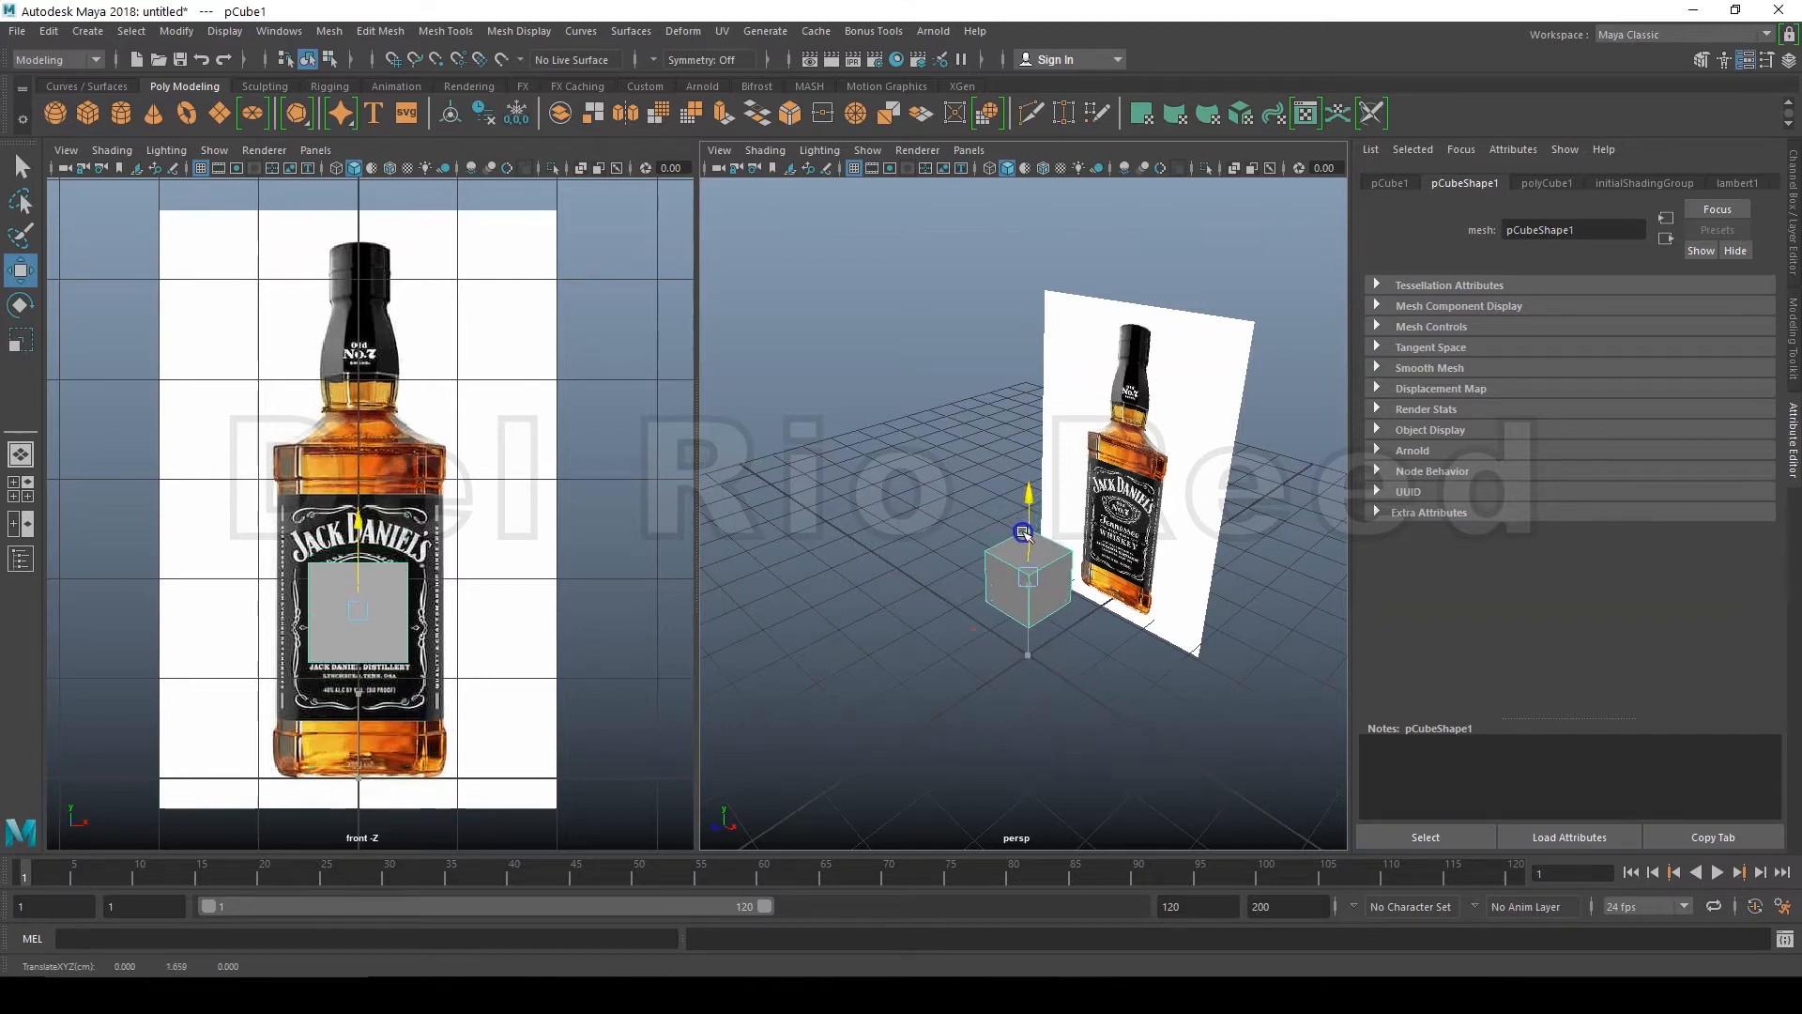
pyautogui.click(21, 340)
pyautogui.moveTo(1028, 523); pyautogui.dragTo(1046, 316)
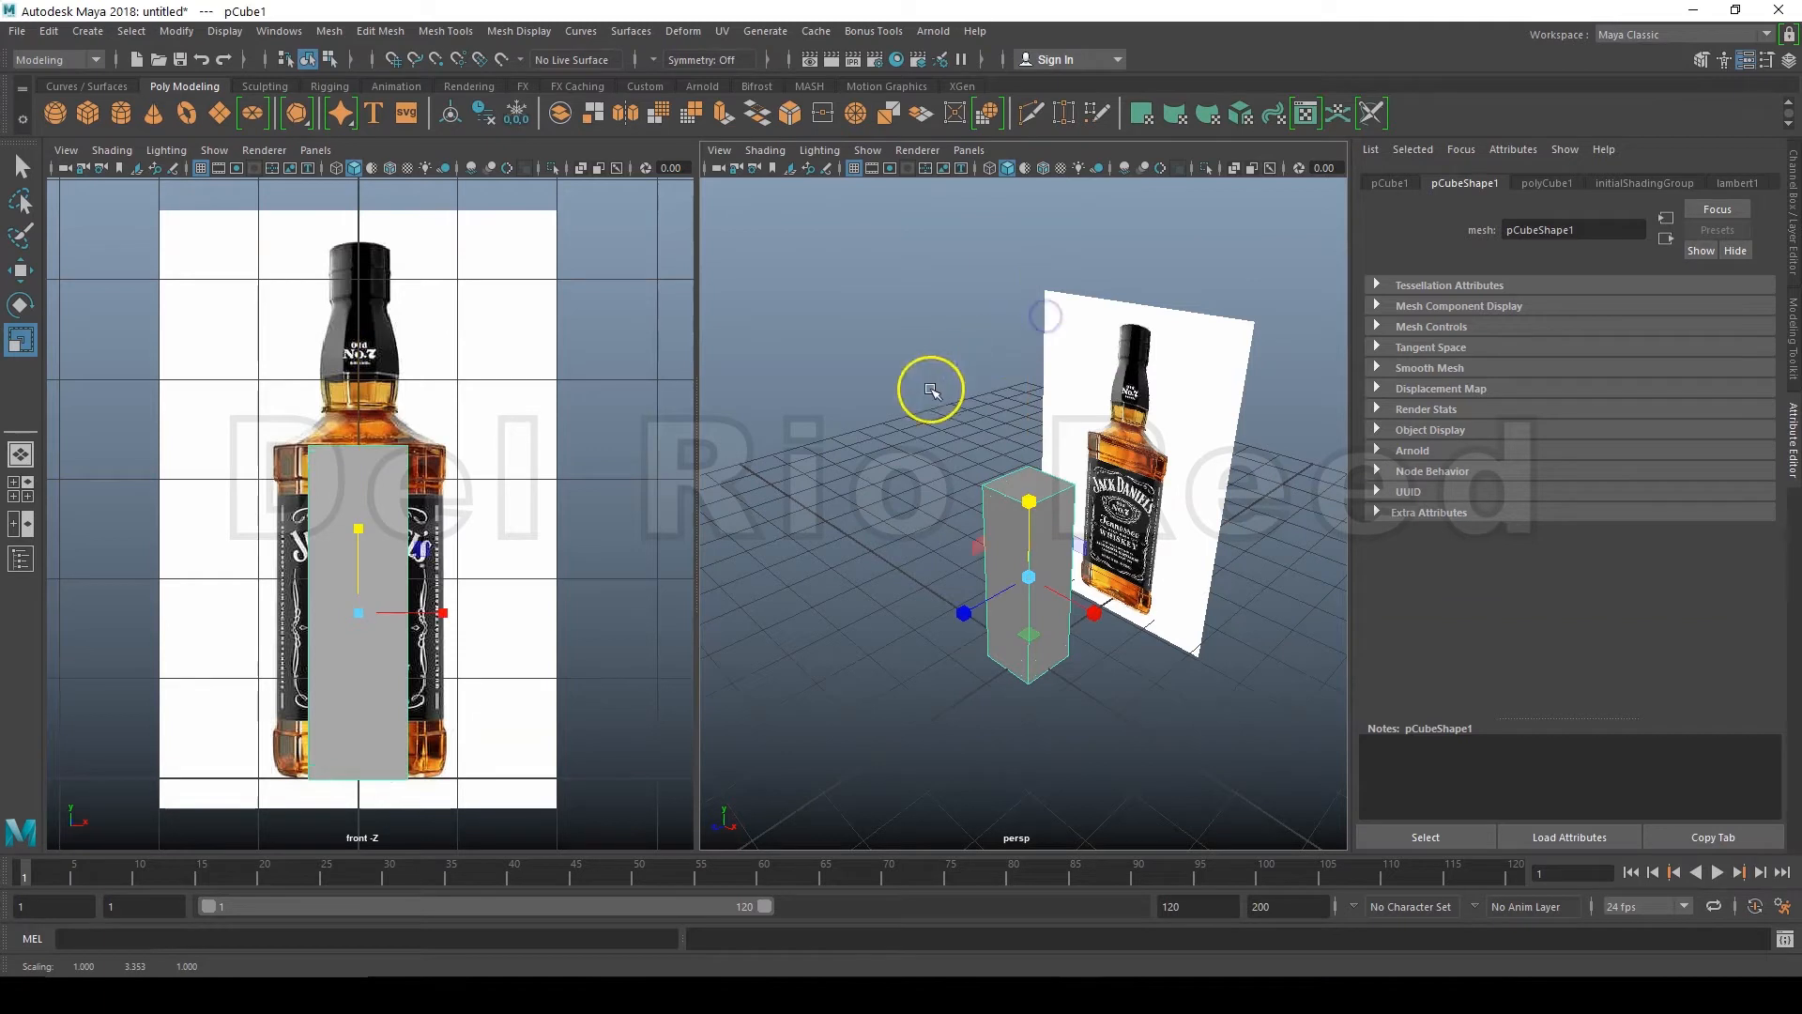
pyautogui.moveTo(1036, 636); pyautogui.dragTo(982, 660)
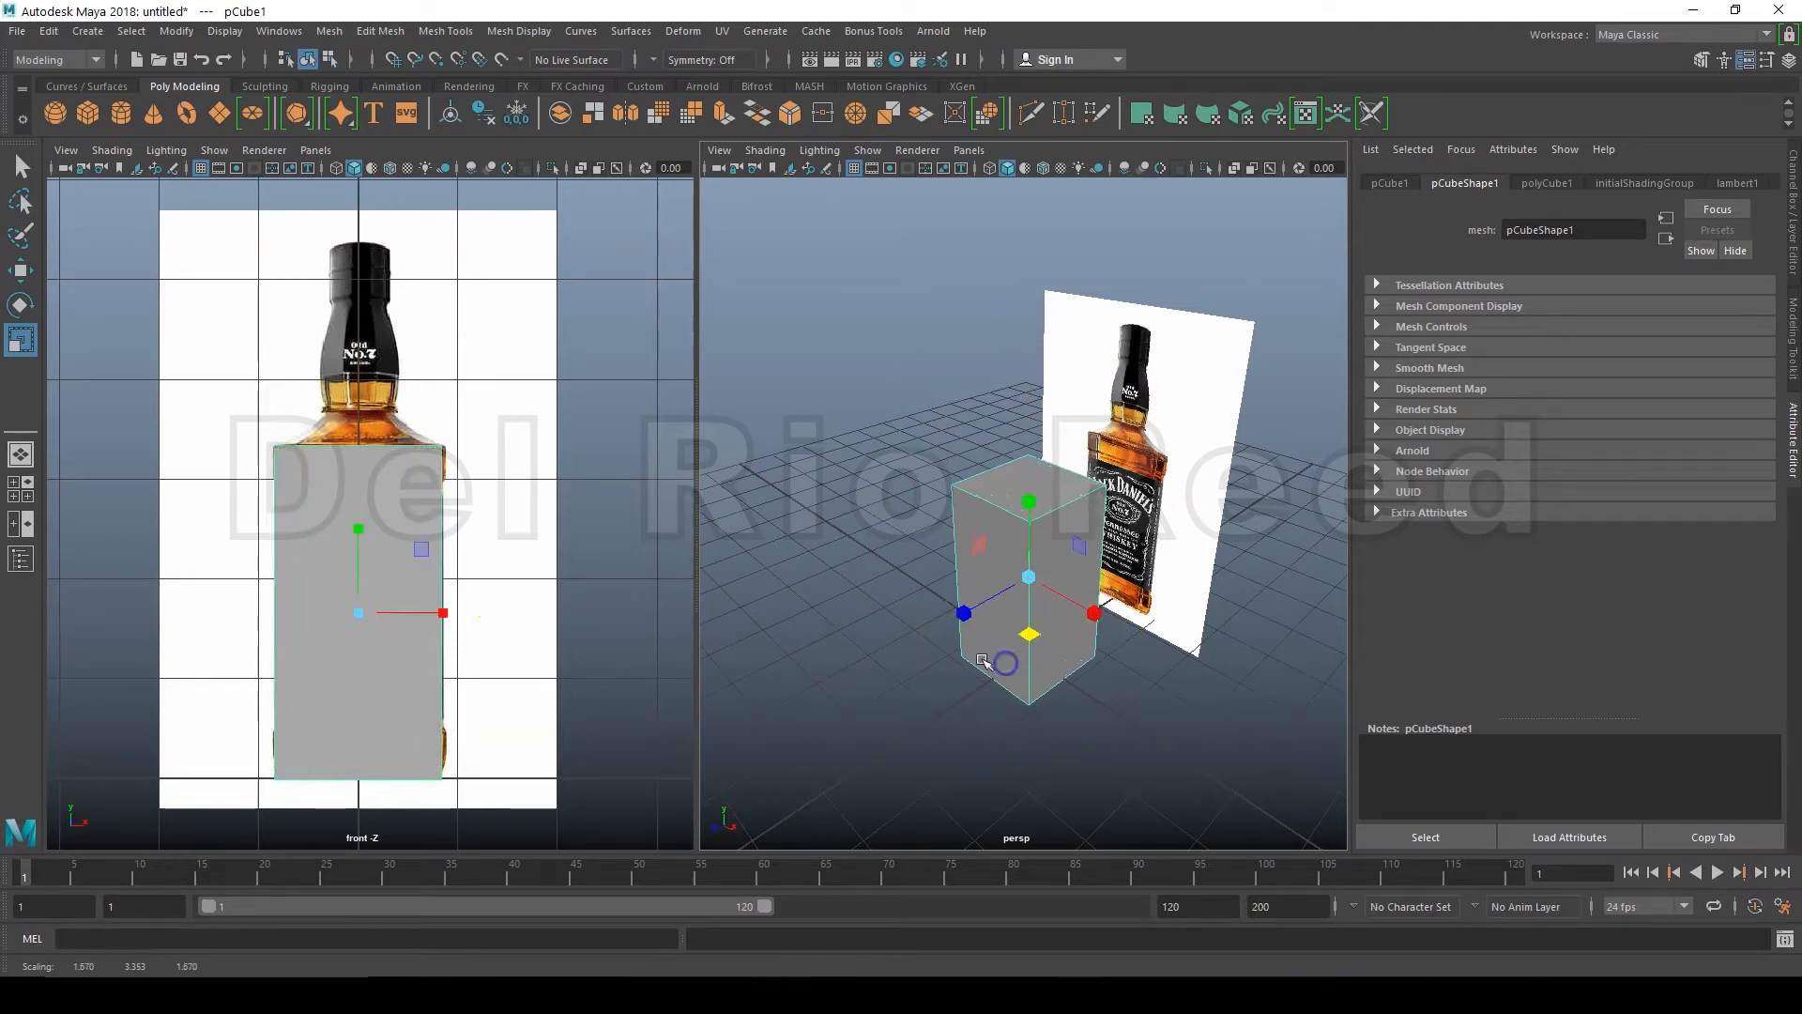
# Step: Poke the top face of the box and raise its new center vertex about 0.54 units to form the bottle's shoulder
pyautogui.rightClick(870, 322)
pyautogui.moveTo(851, 373); pyautogui.dragTo(853, 373, button='right')
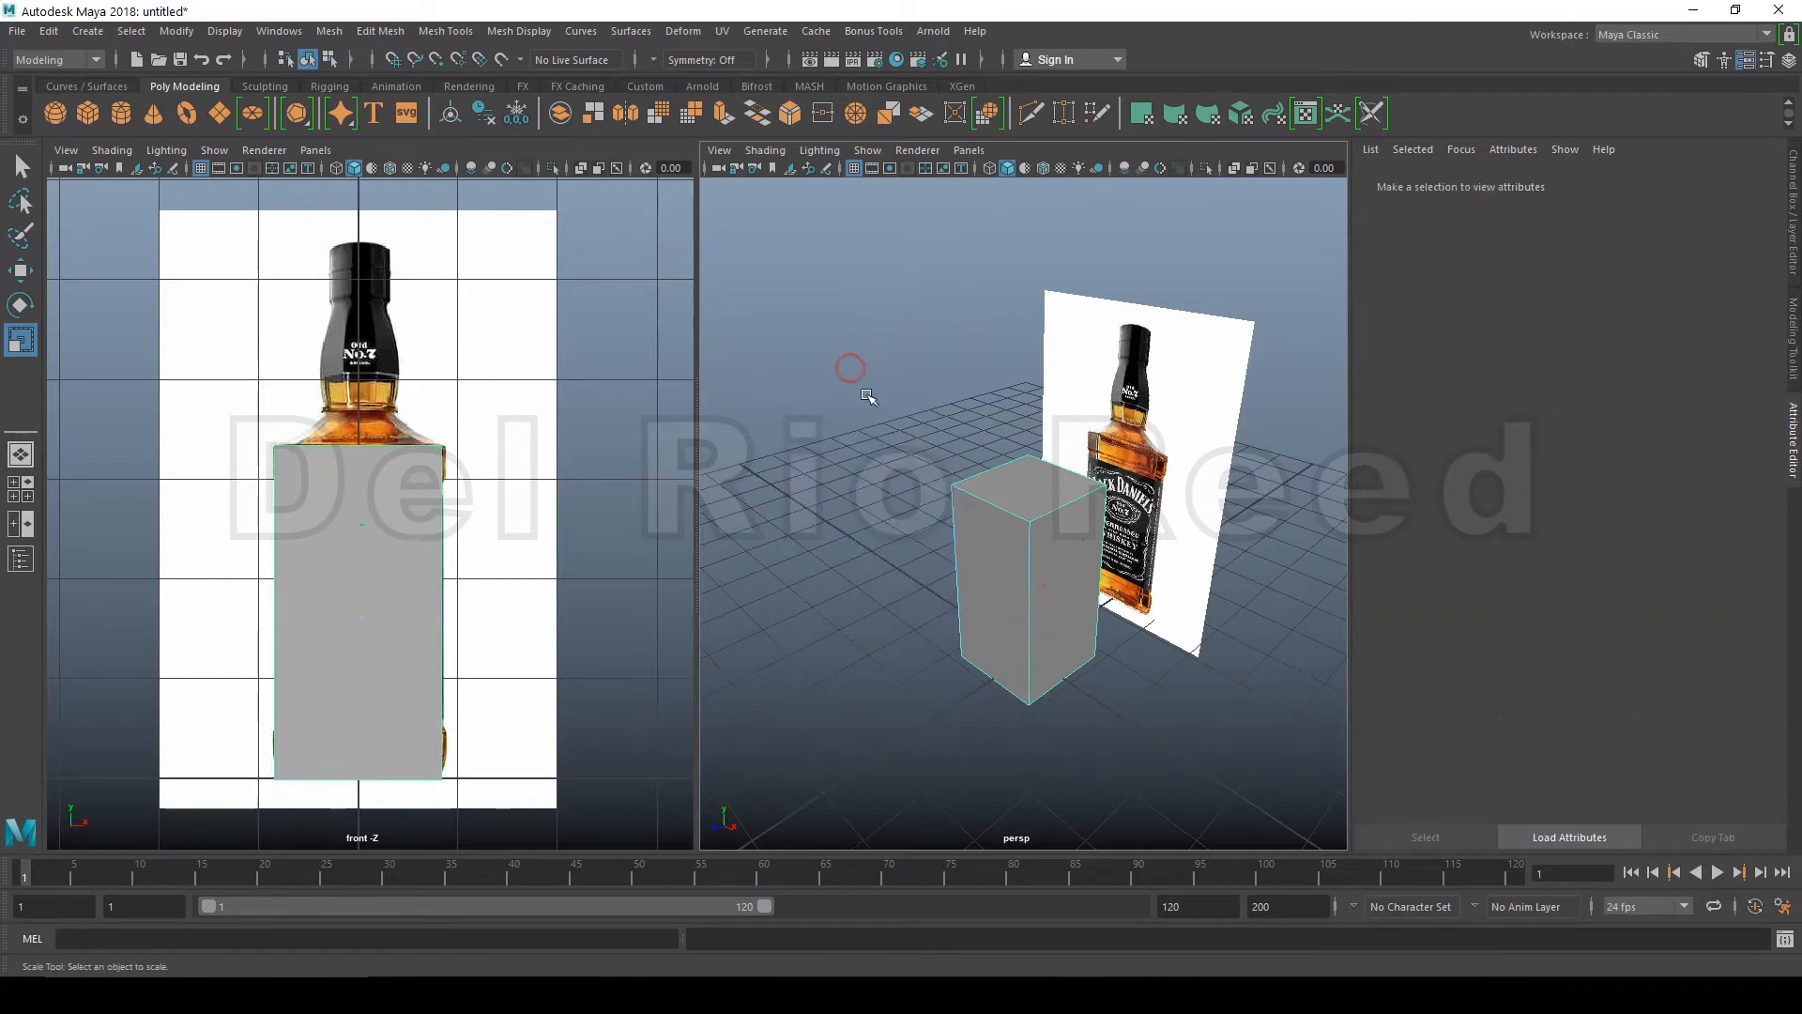
pyautogui.click(1032, 496)
pyautogui.scroll(3, 886, 411)
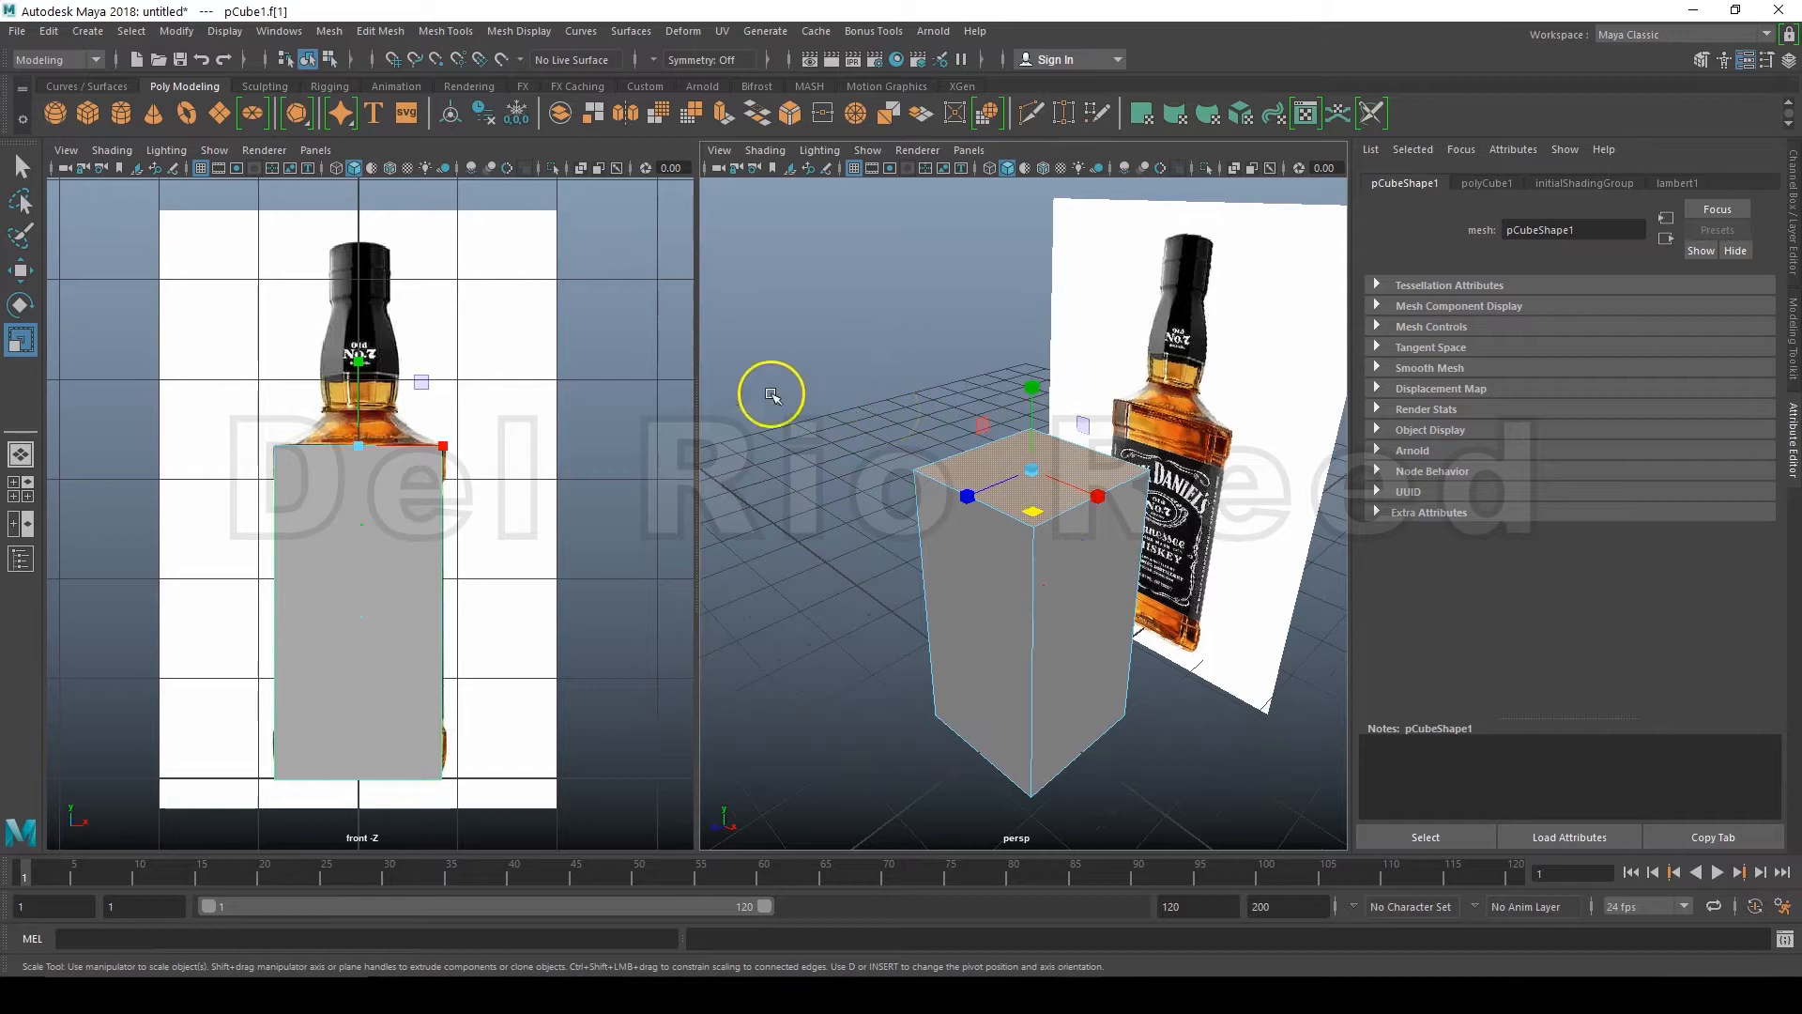
pyautogui.click(375, 30)
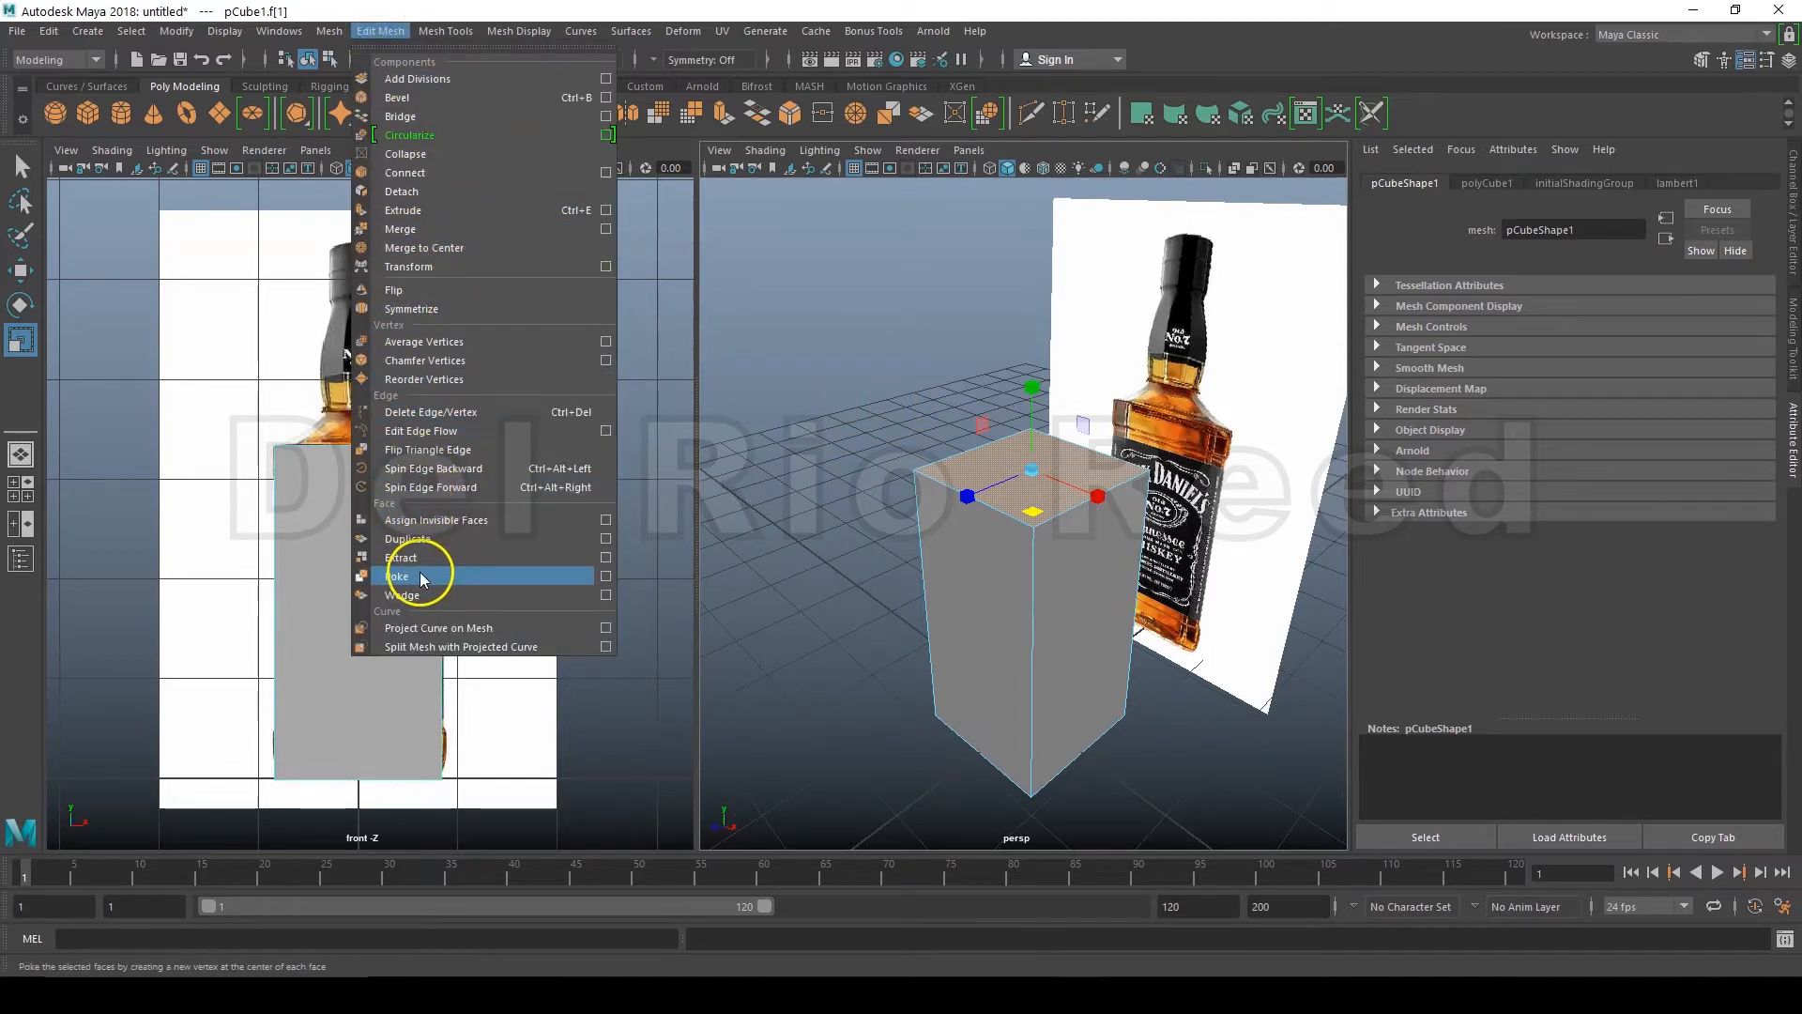
pyautogui.click(542, 575)
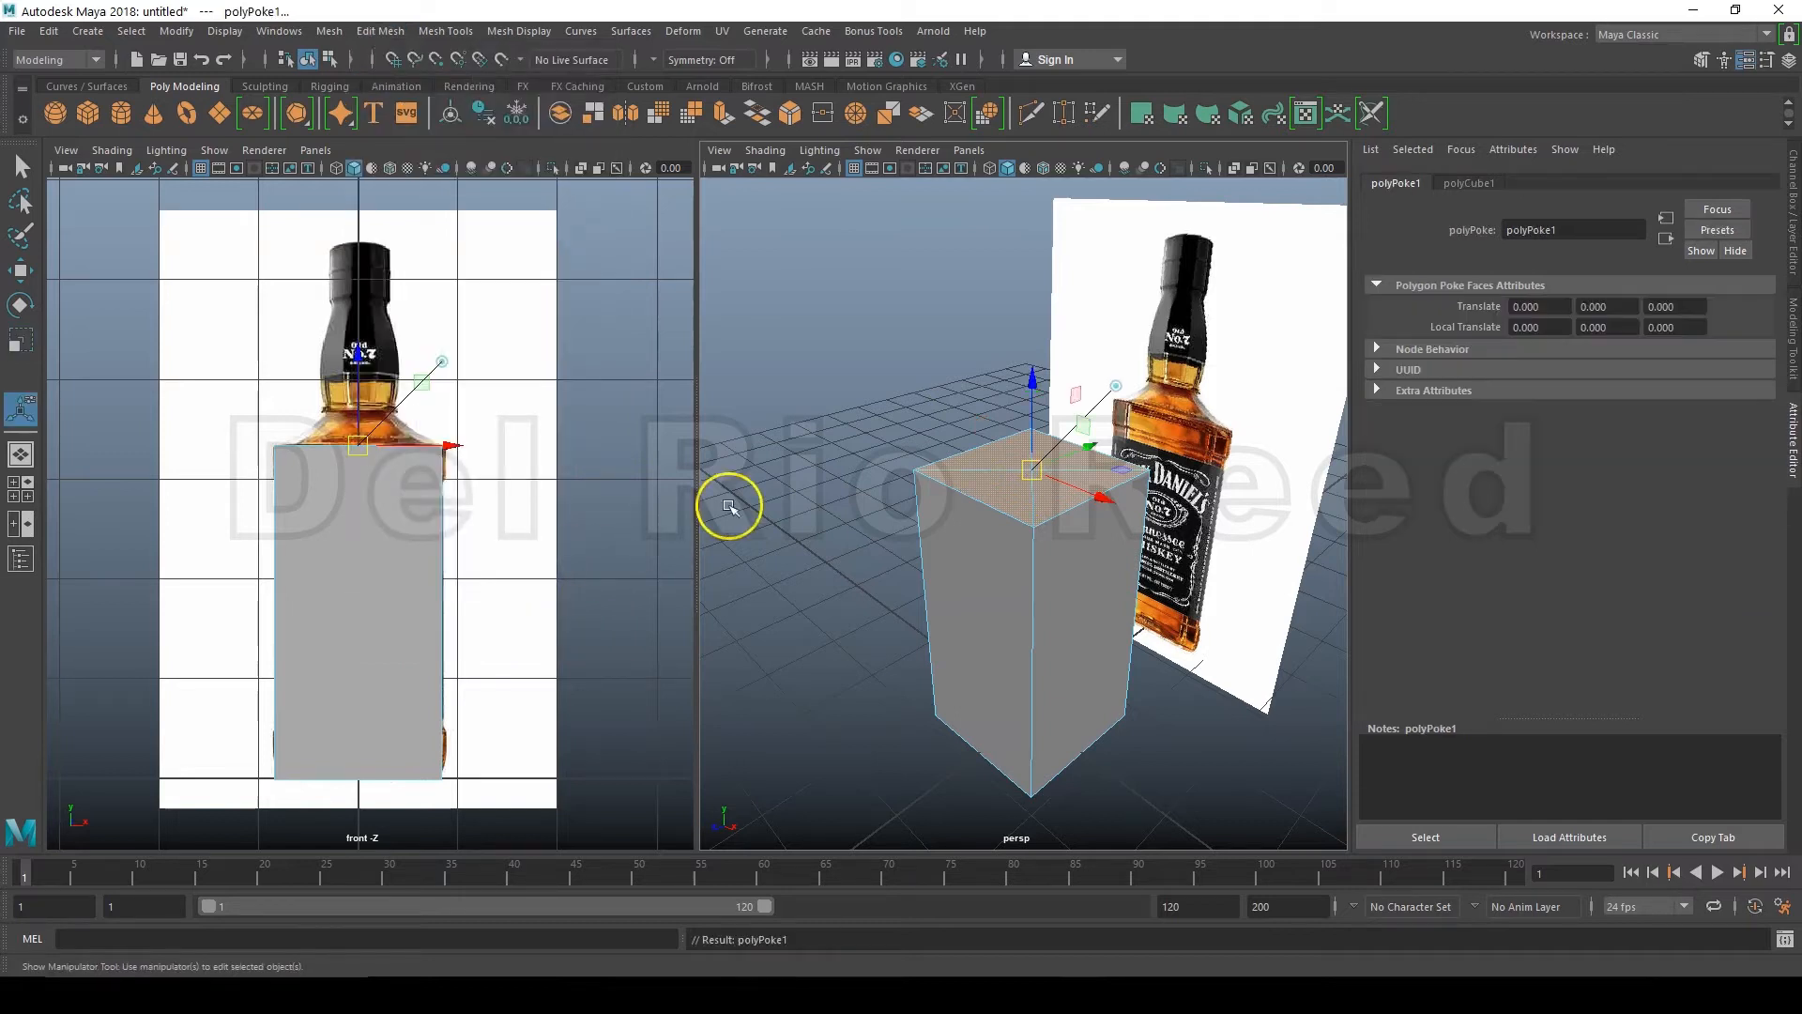
pyautogui.moveTo(1032, 402); pyautogui.dragTo(1033, 348)
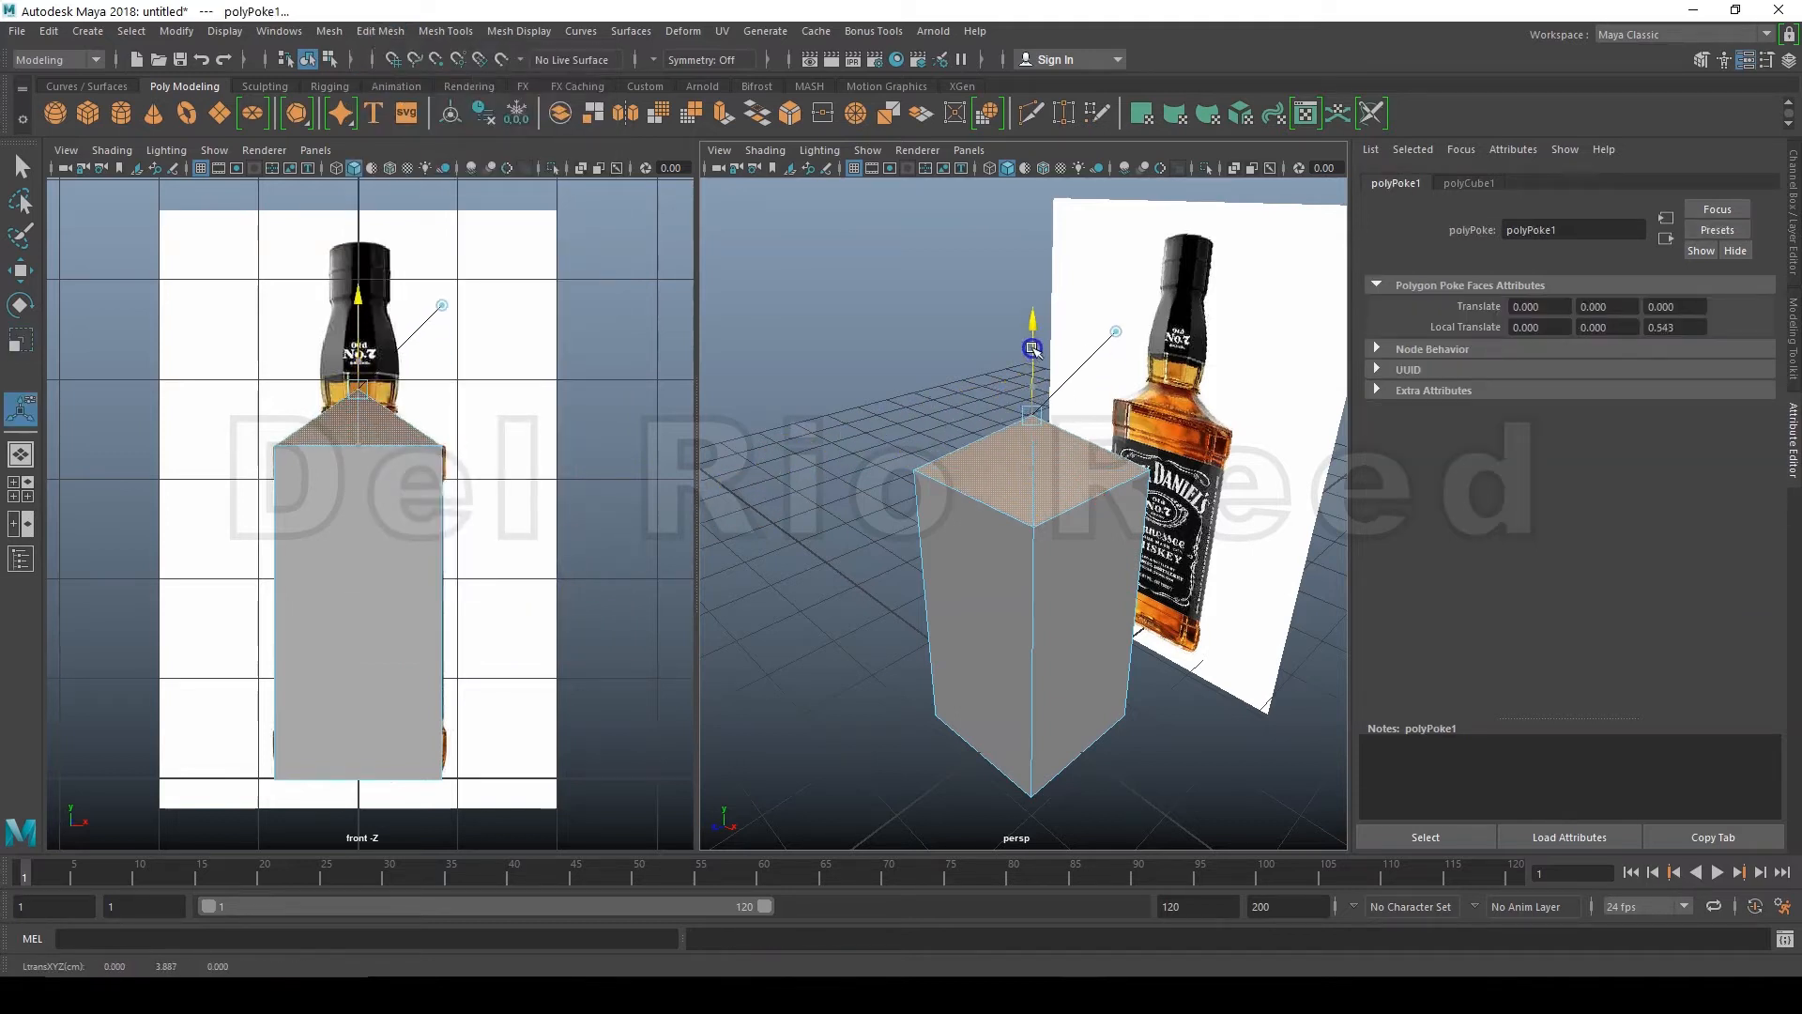
# Step: Deselect the mesh, then hide the grid and switch to wireframe display in the front view
pyautogui.click(850, 361)
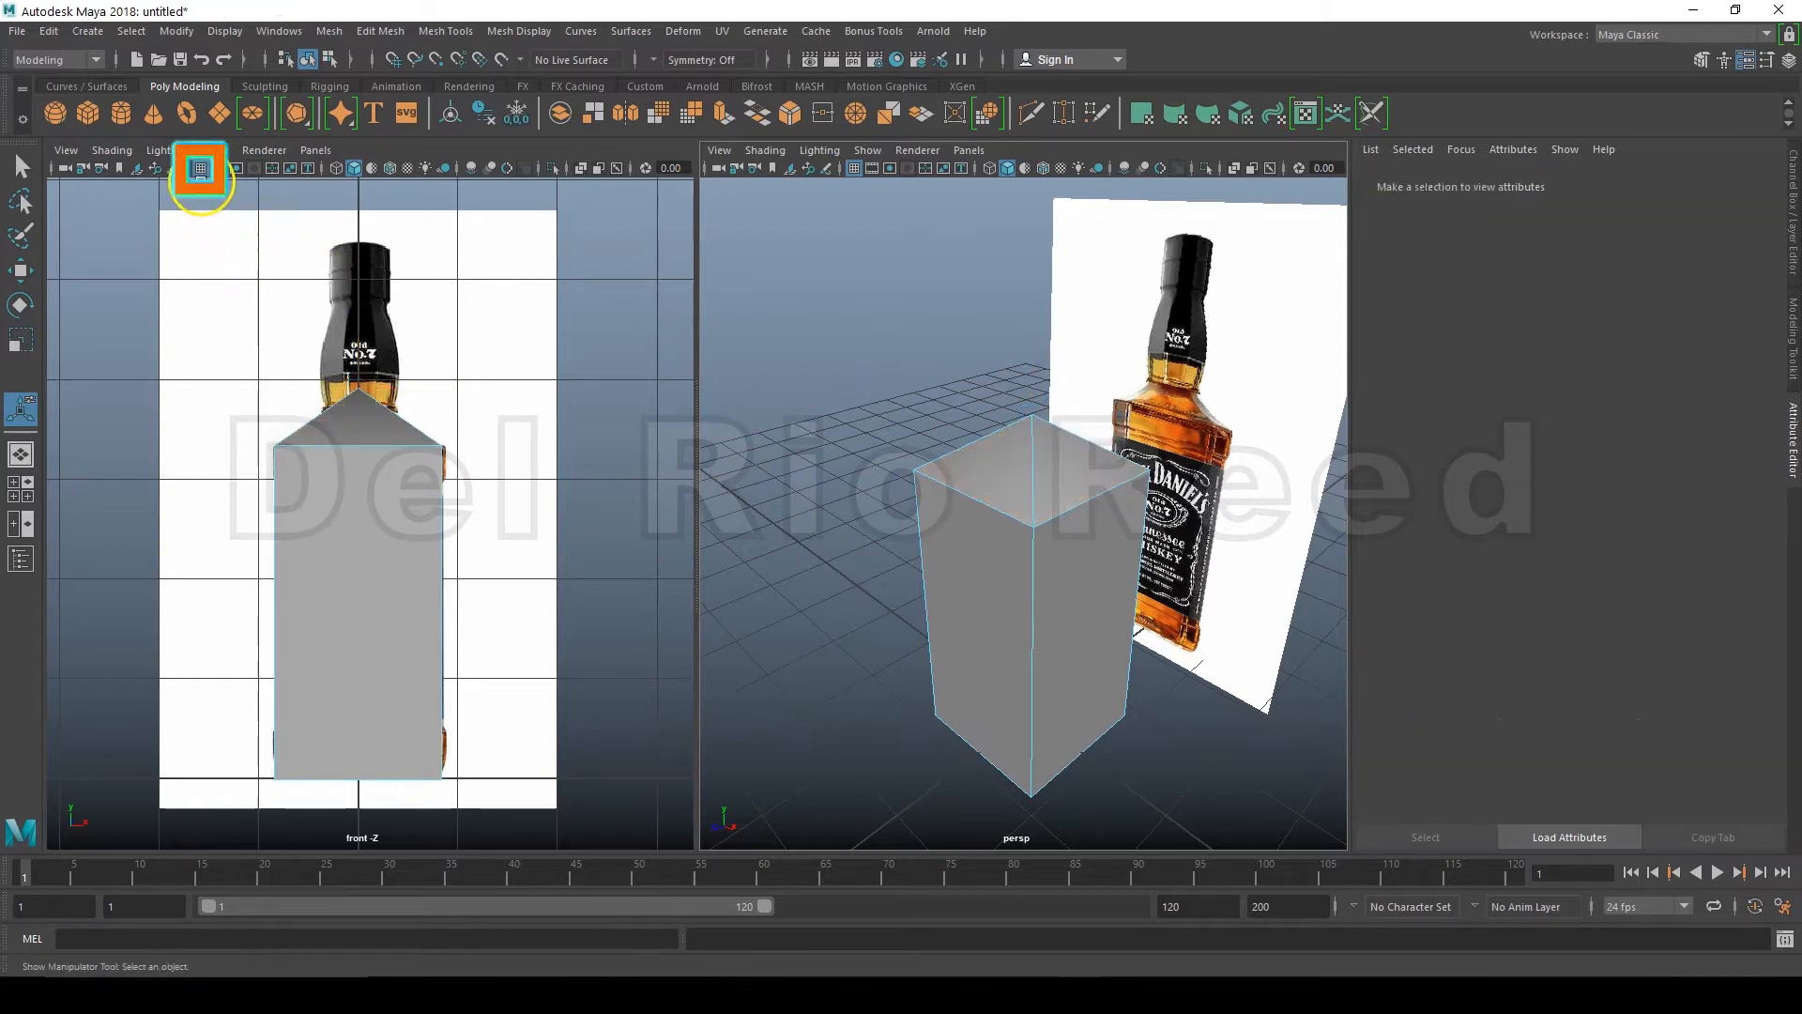
pyautogui.click(199, 169)
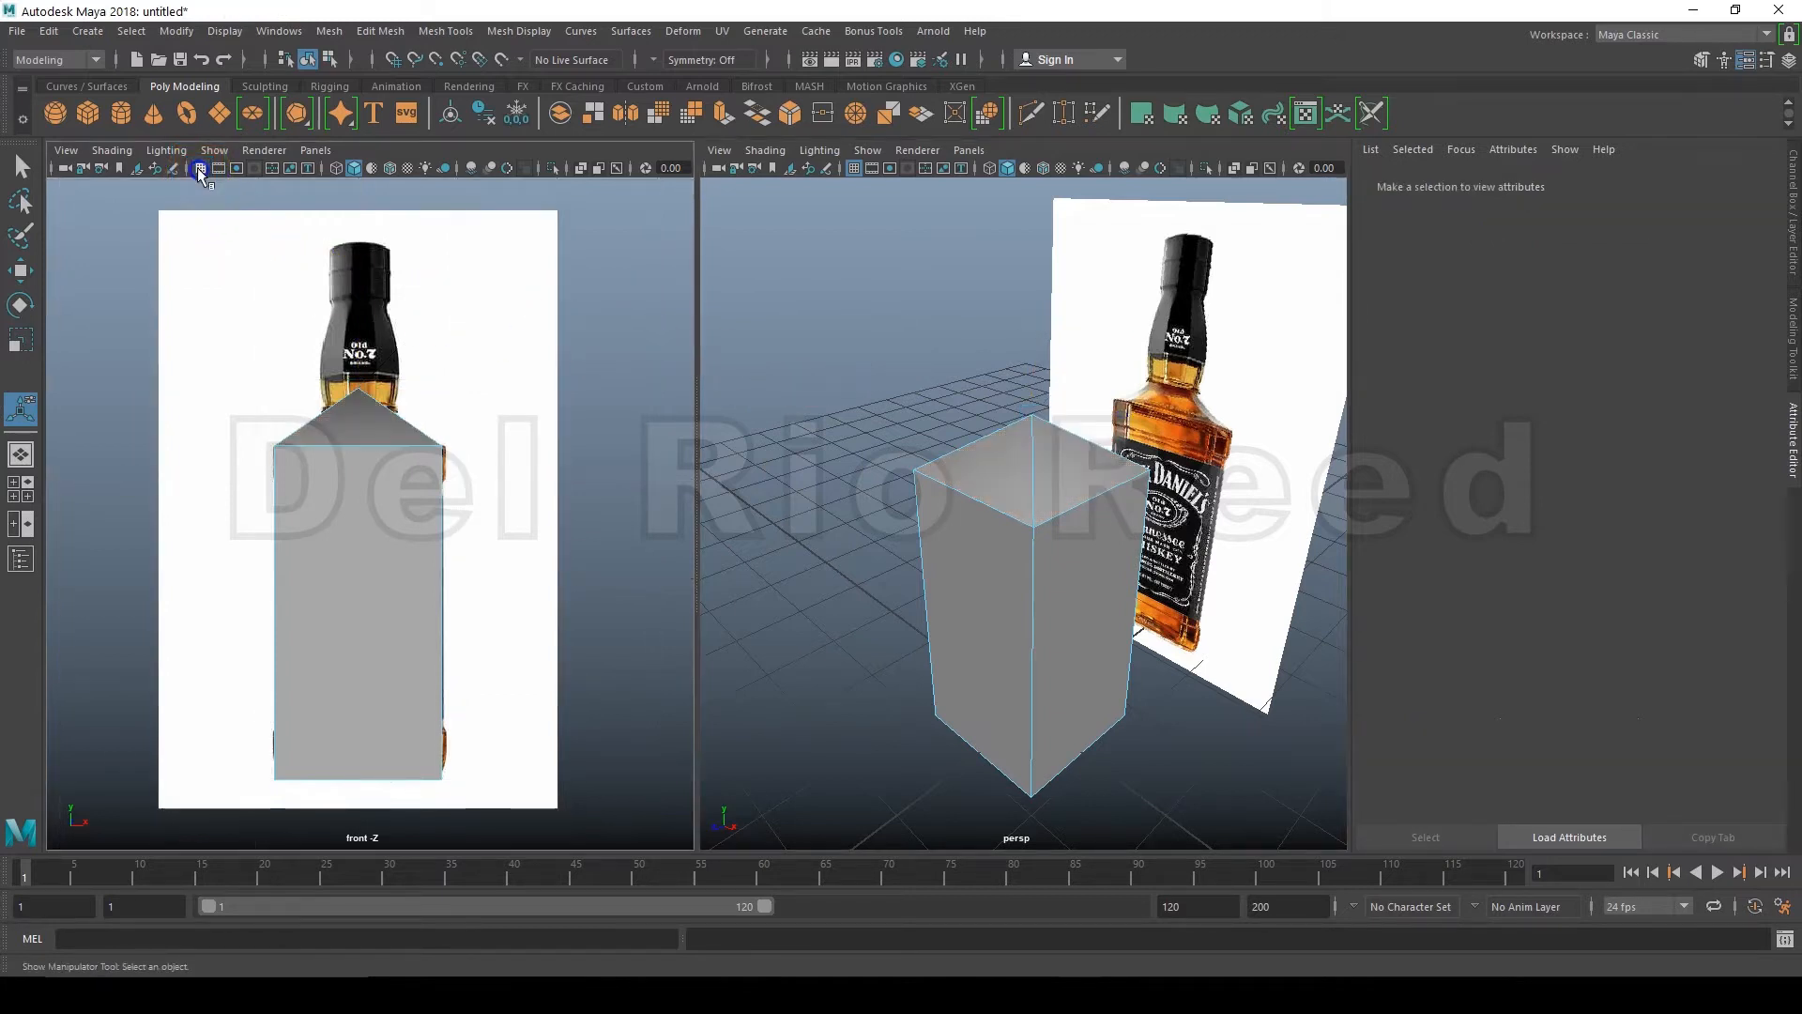
pyautogui.click(336, 169)
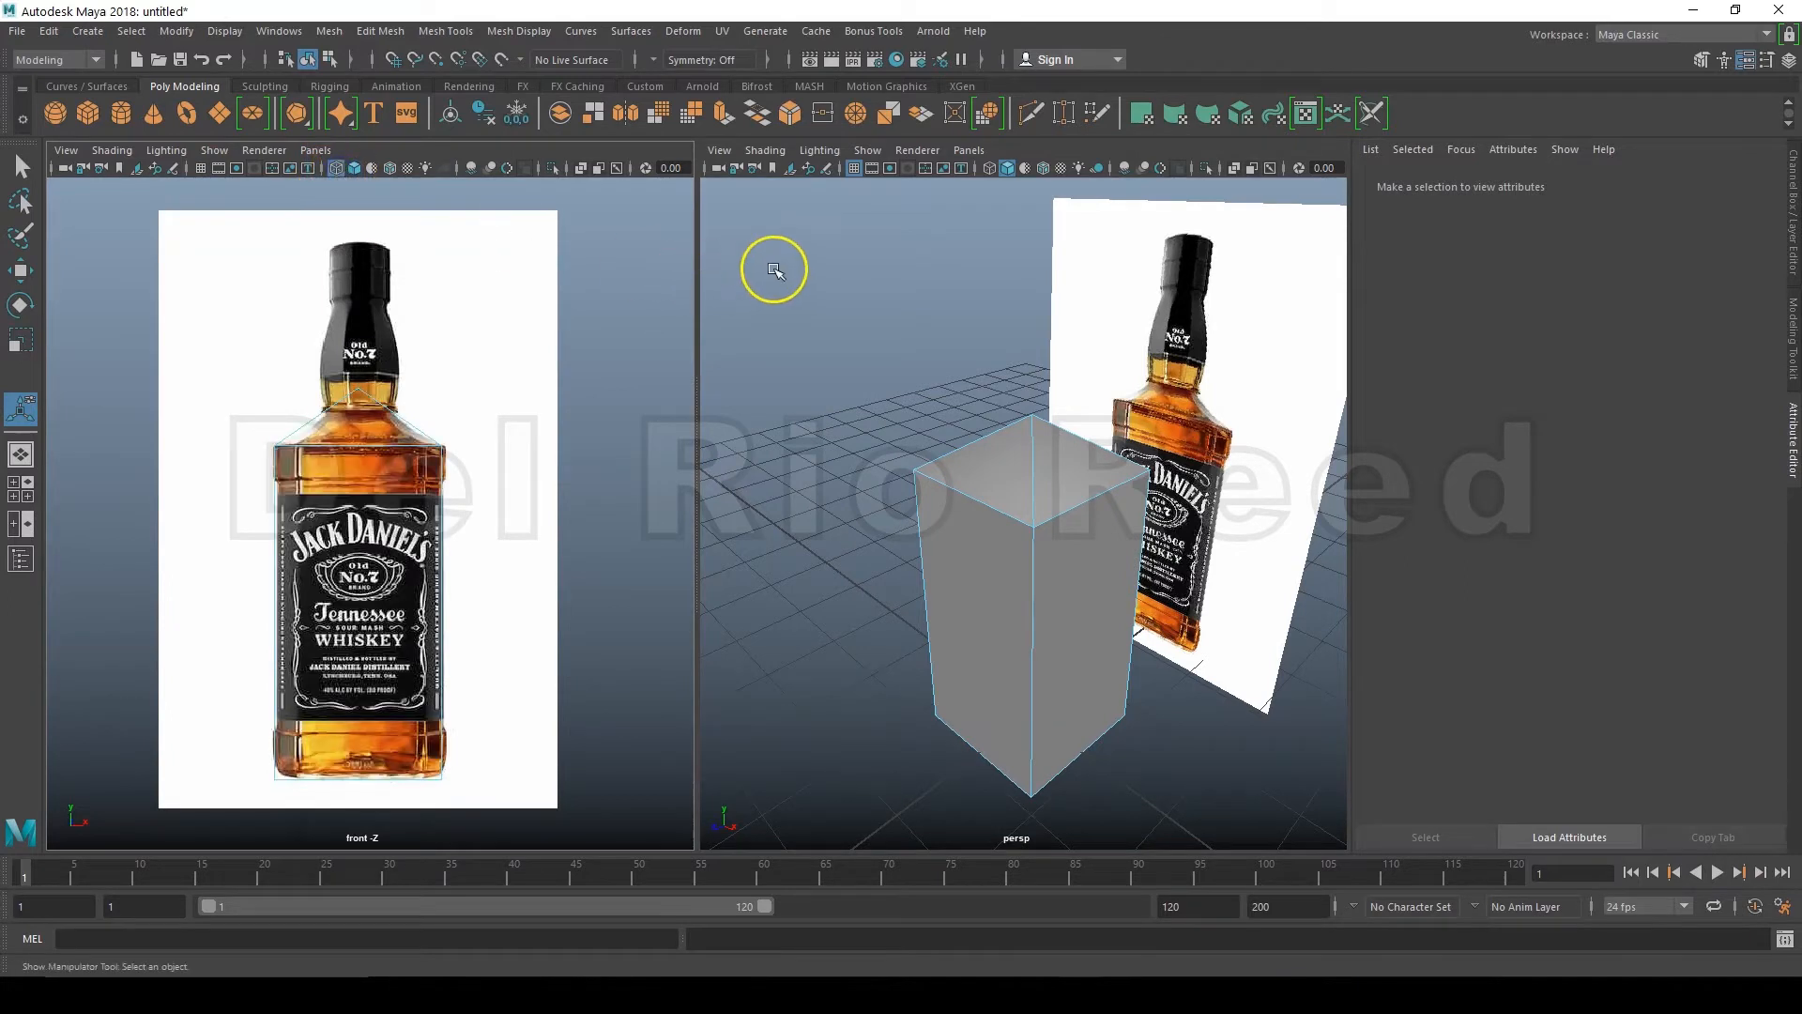
# Step: Bevel the box's vertical corner edges and the sloped edges running to the peak with a fraction of 0.2
pyautogui.rightClick(859, 298)
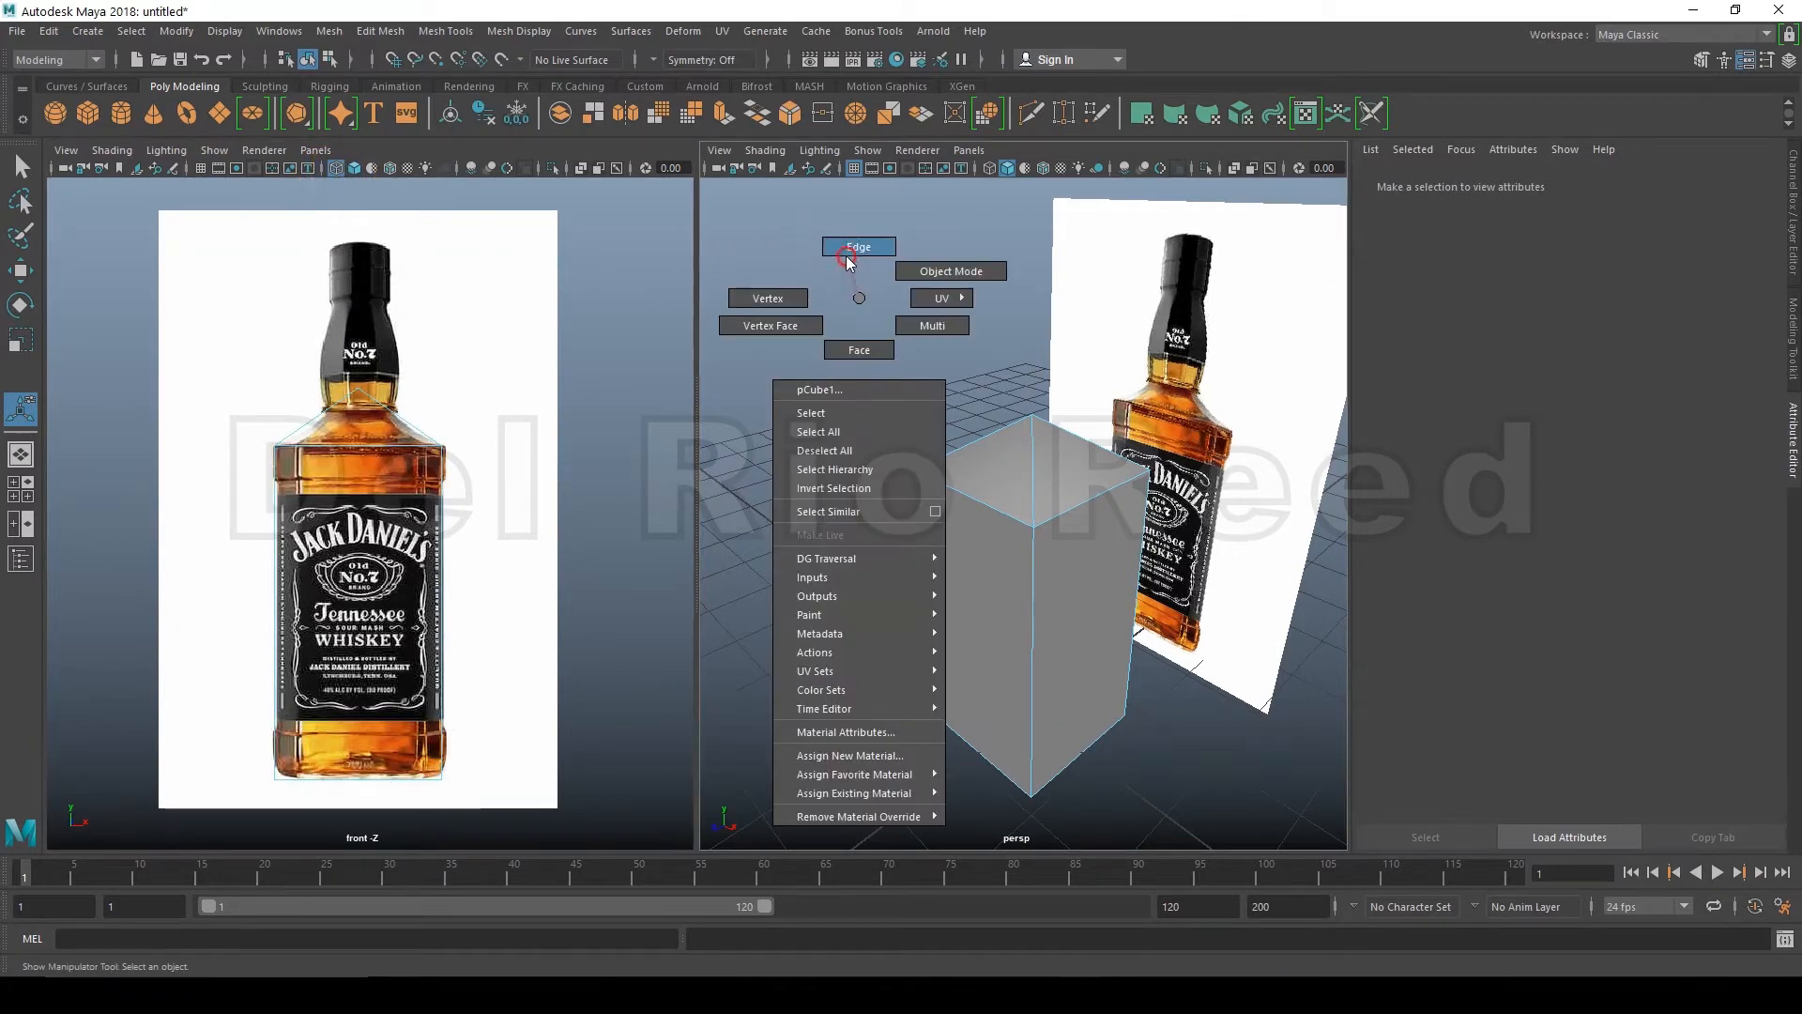
pyautogui.moveTo(859, 299); pyautogui.dragTo(841, 249, button='right')
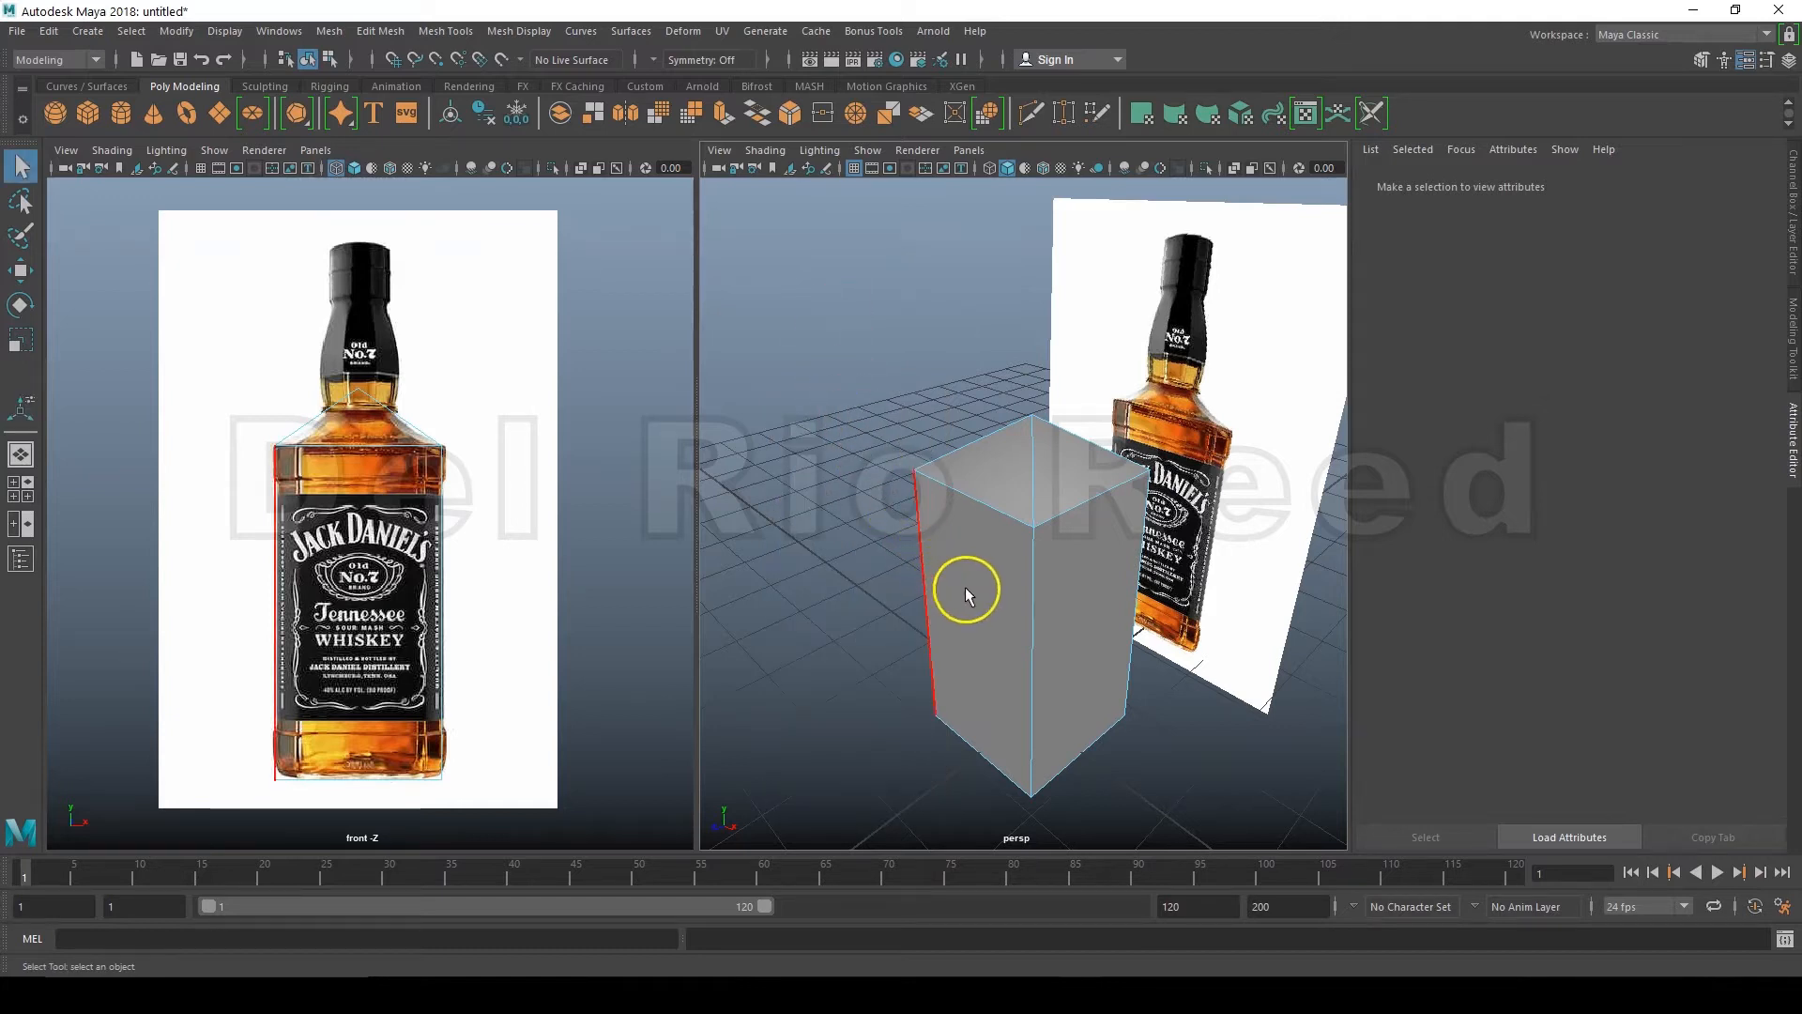
pyautogui.click(1034, 592)
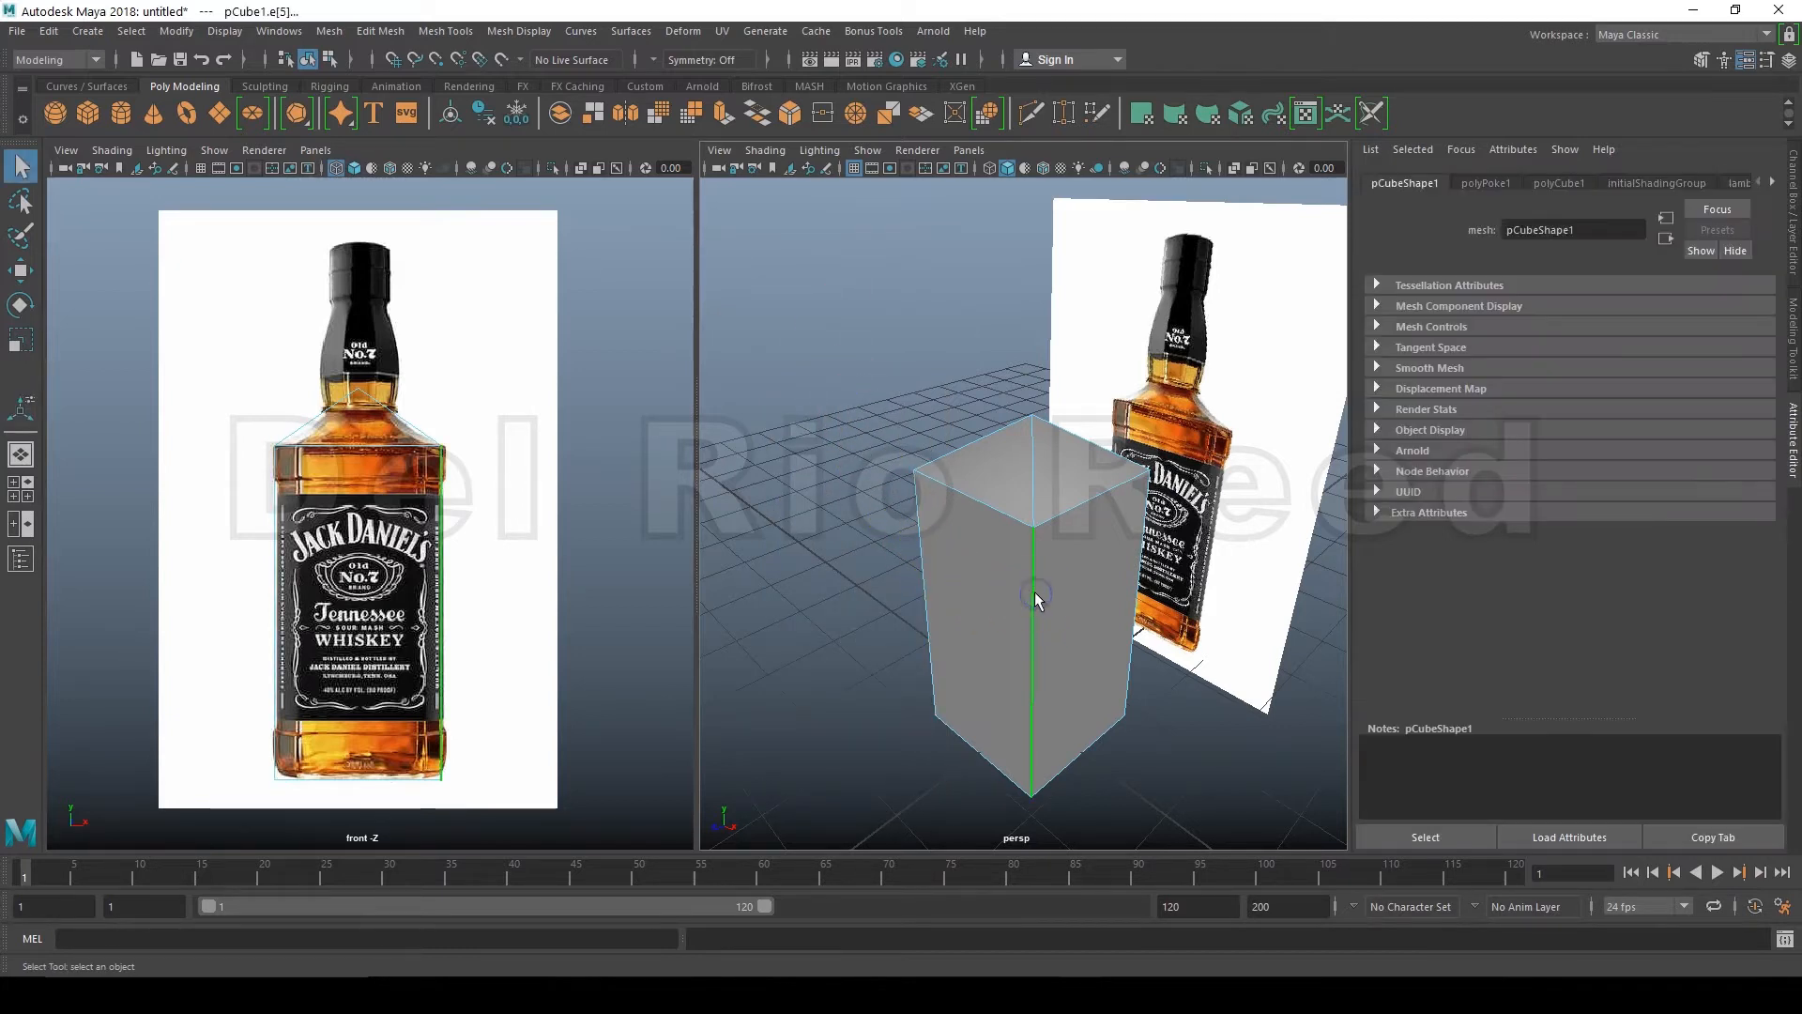
pyautogui.click(821, 351)
pyautogui.keyDown('alt'); pyautogui.moveTo(820, 351); pyautogui.dragTo(1197, 376); pyautogui.keyUp('alt')
pyautogui.keyDown('alt'); pyautogui.moveTo(1014, 269); pyautogui.dragTo(1290, 227); pyautogui.keyUp('alt')
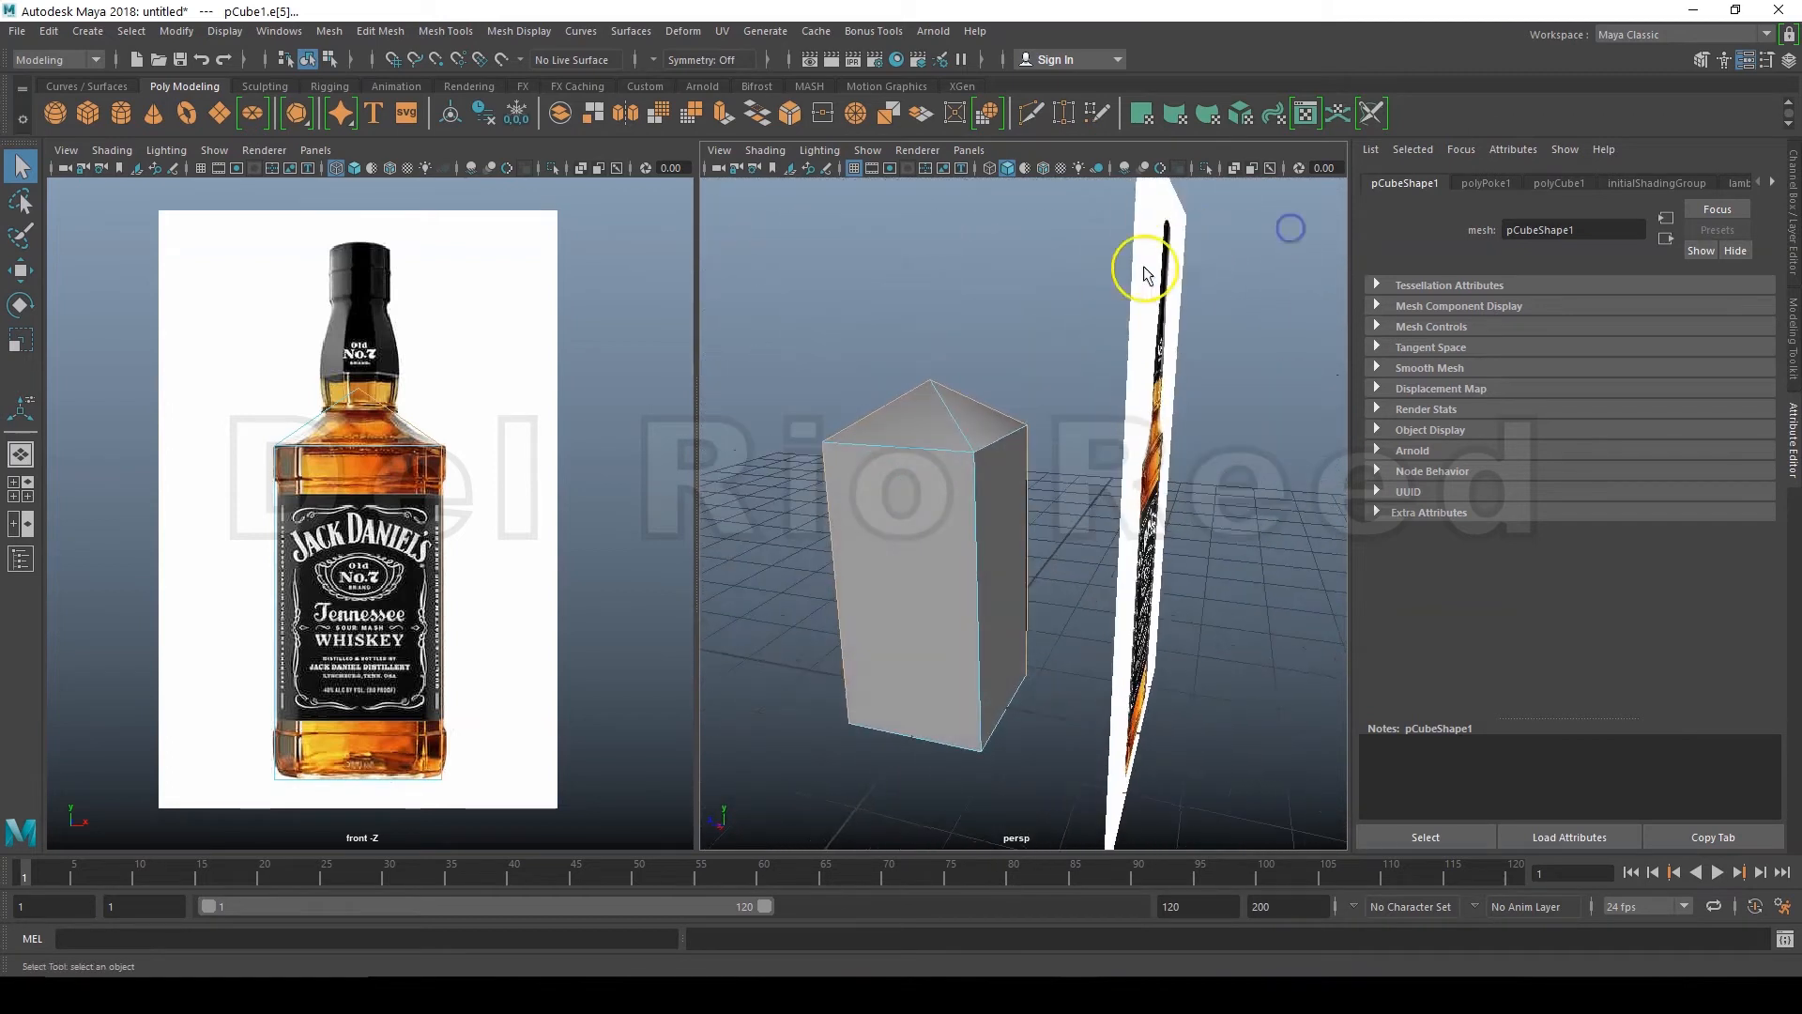
pyautogui.doubleClick(981, 552)
pyautogui.keyDown('alt'); pyautogui.moveTo(773, 242); pyautogui.dragTo(908, 264); pyautogui.keyUp('alt')
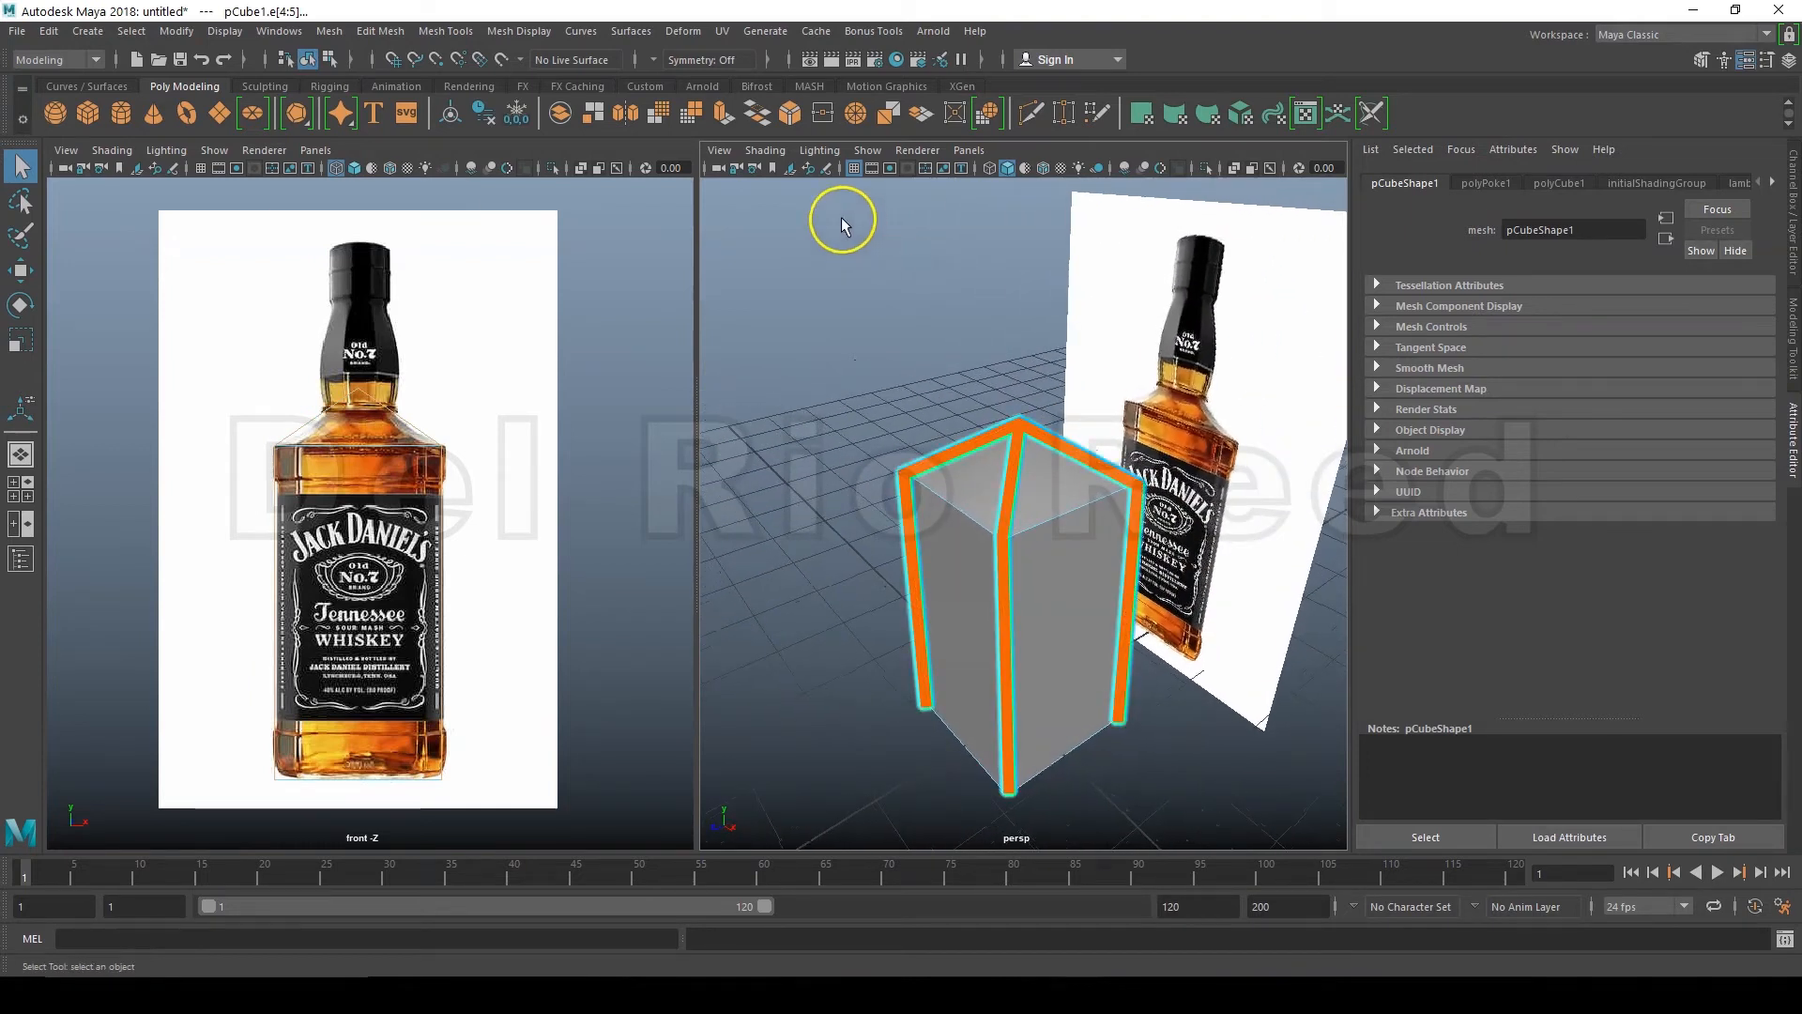
pyautogui.click(796, 116)
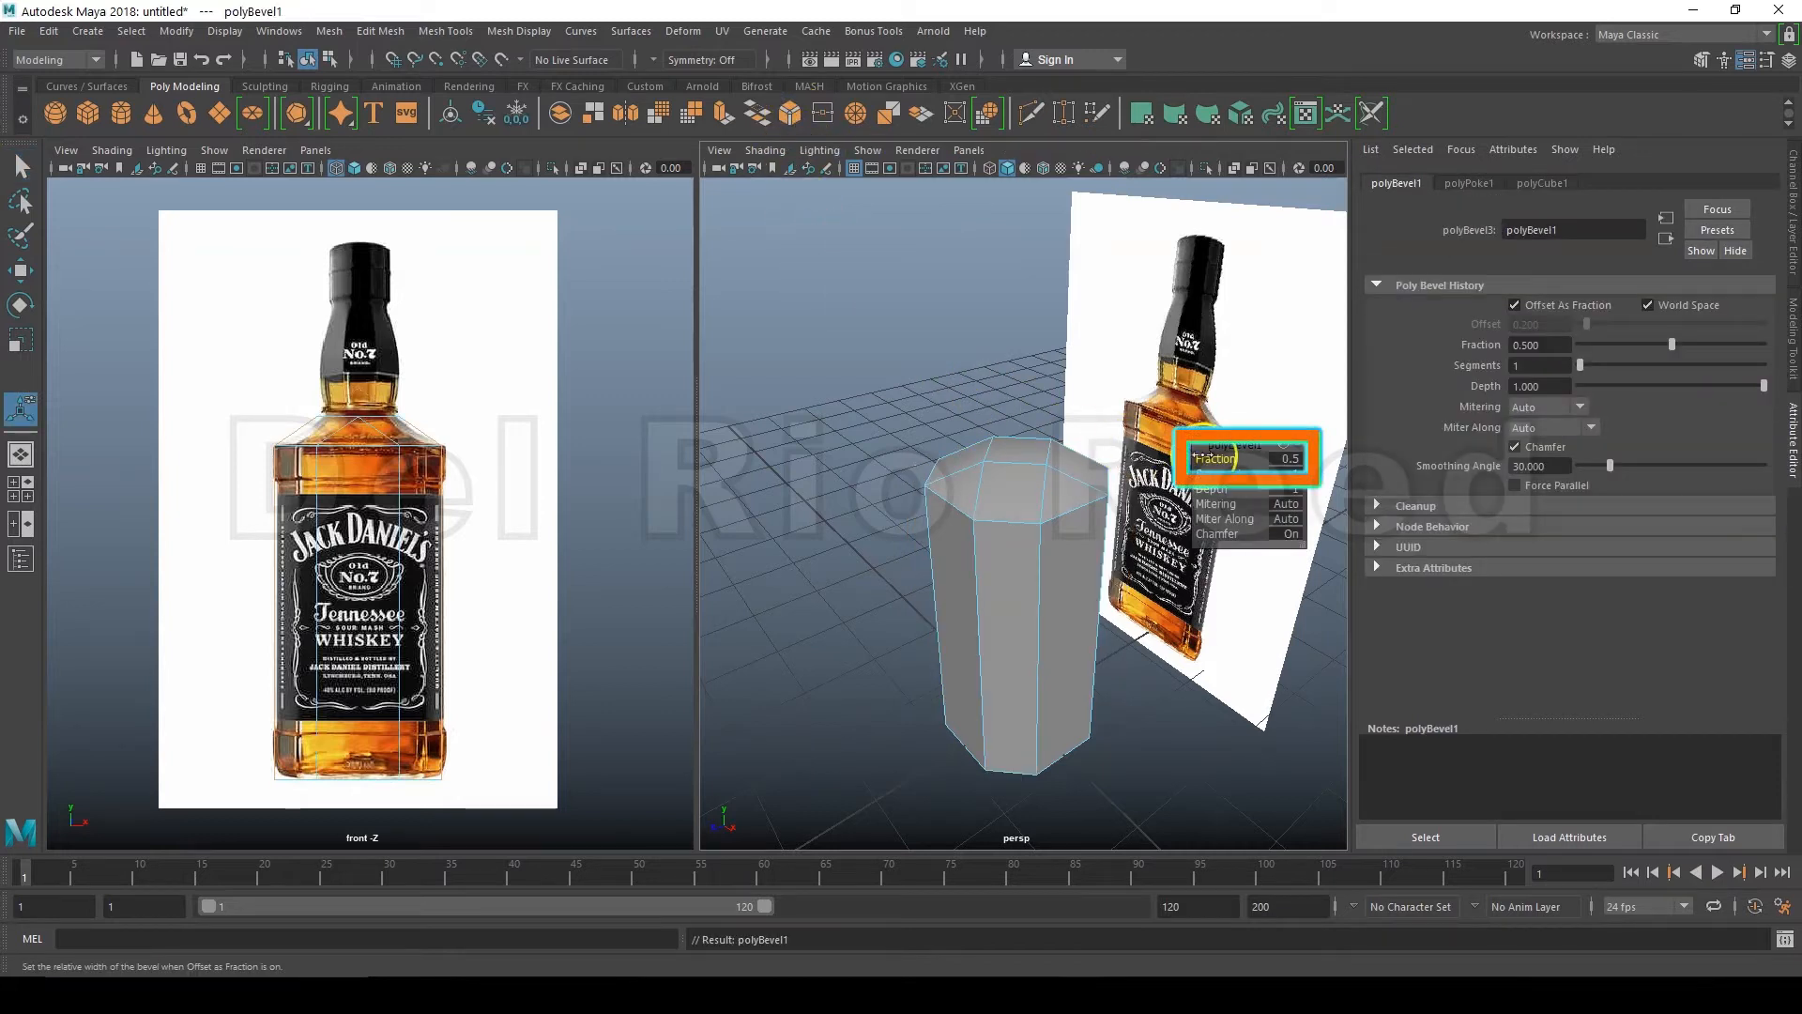
pyautogui.click(1276, 458)
pyautogui.write('0.2')
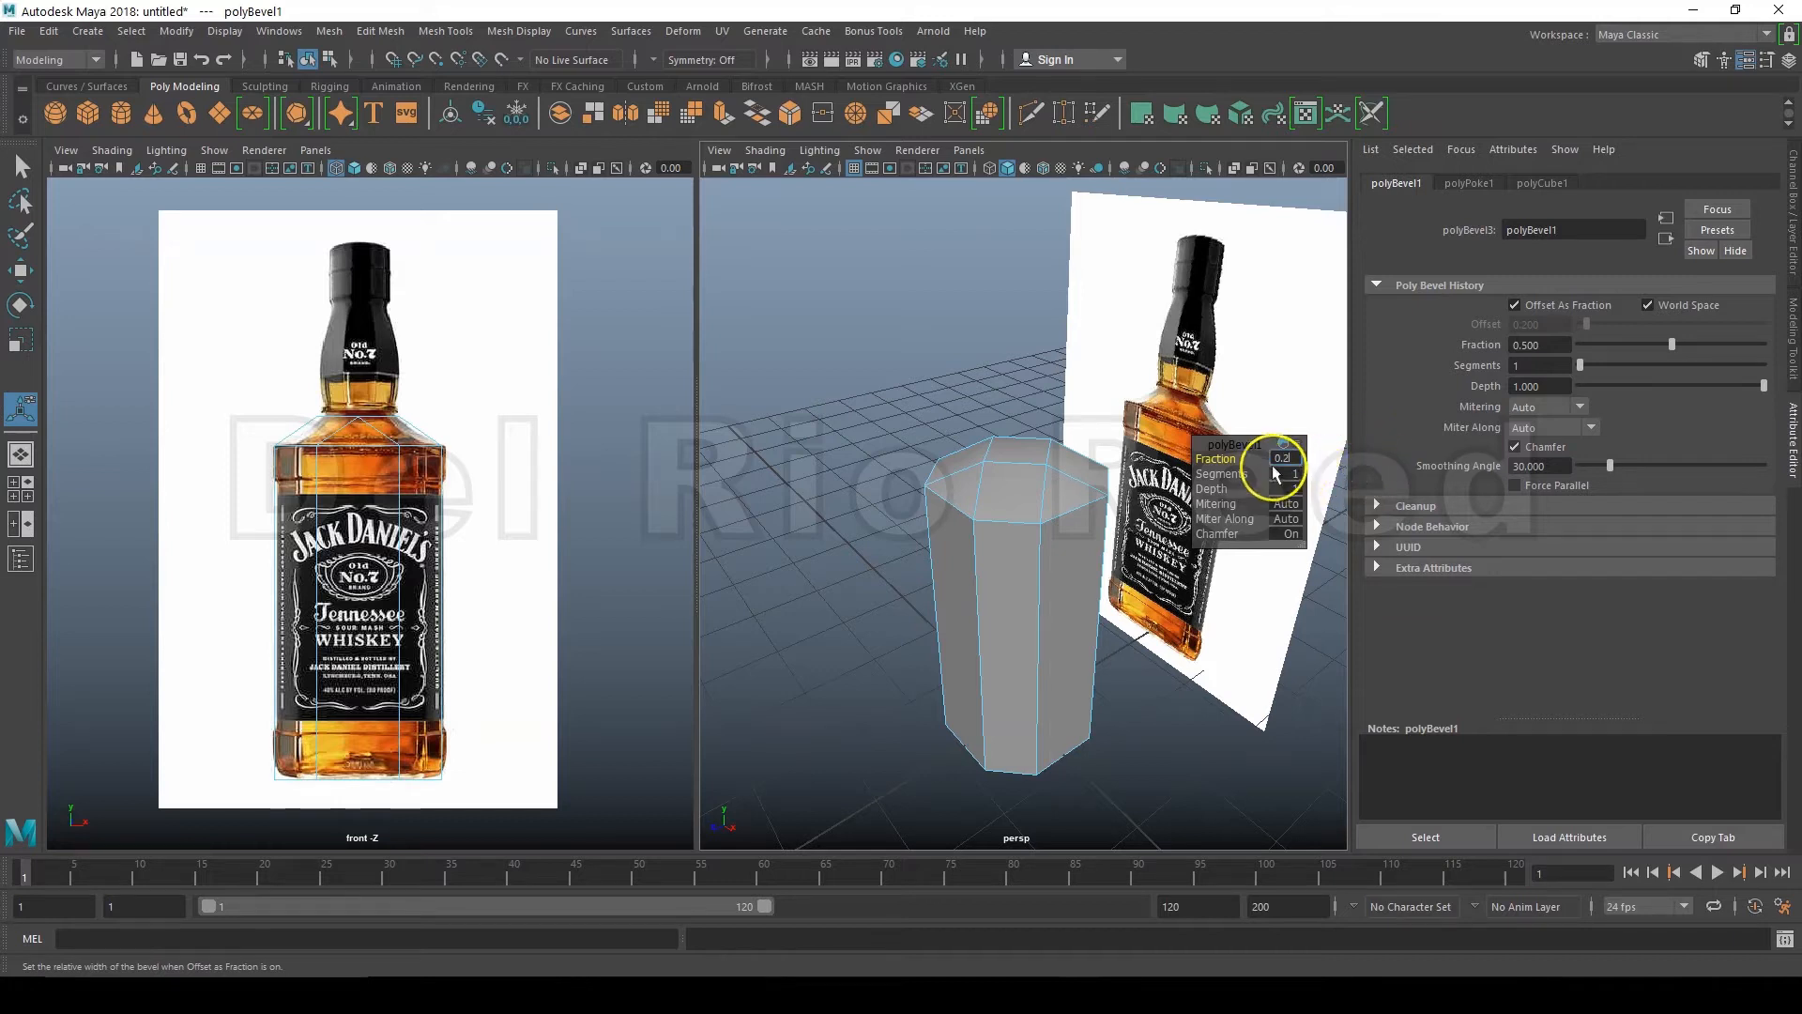
pyautogui.press('Return')
pyautogui.click(861, 391)
# Step: Insert two closely spaced edge loops at the label's upper border and two at its lower border around the body
pyautogui.click(498, 192)
pyautogui.click(446, 31)
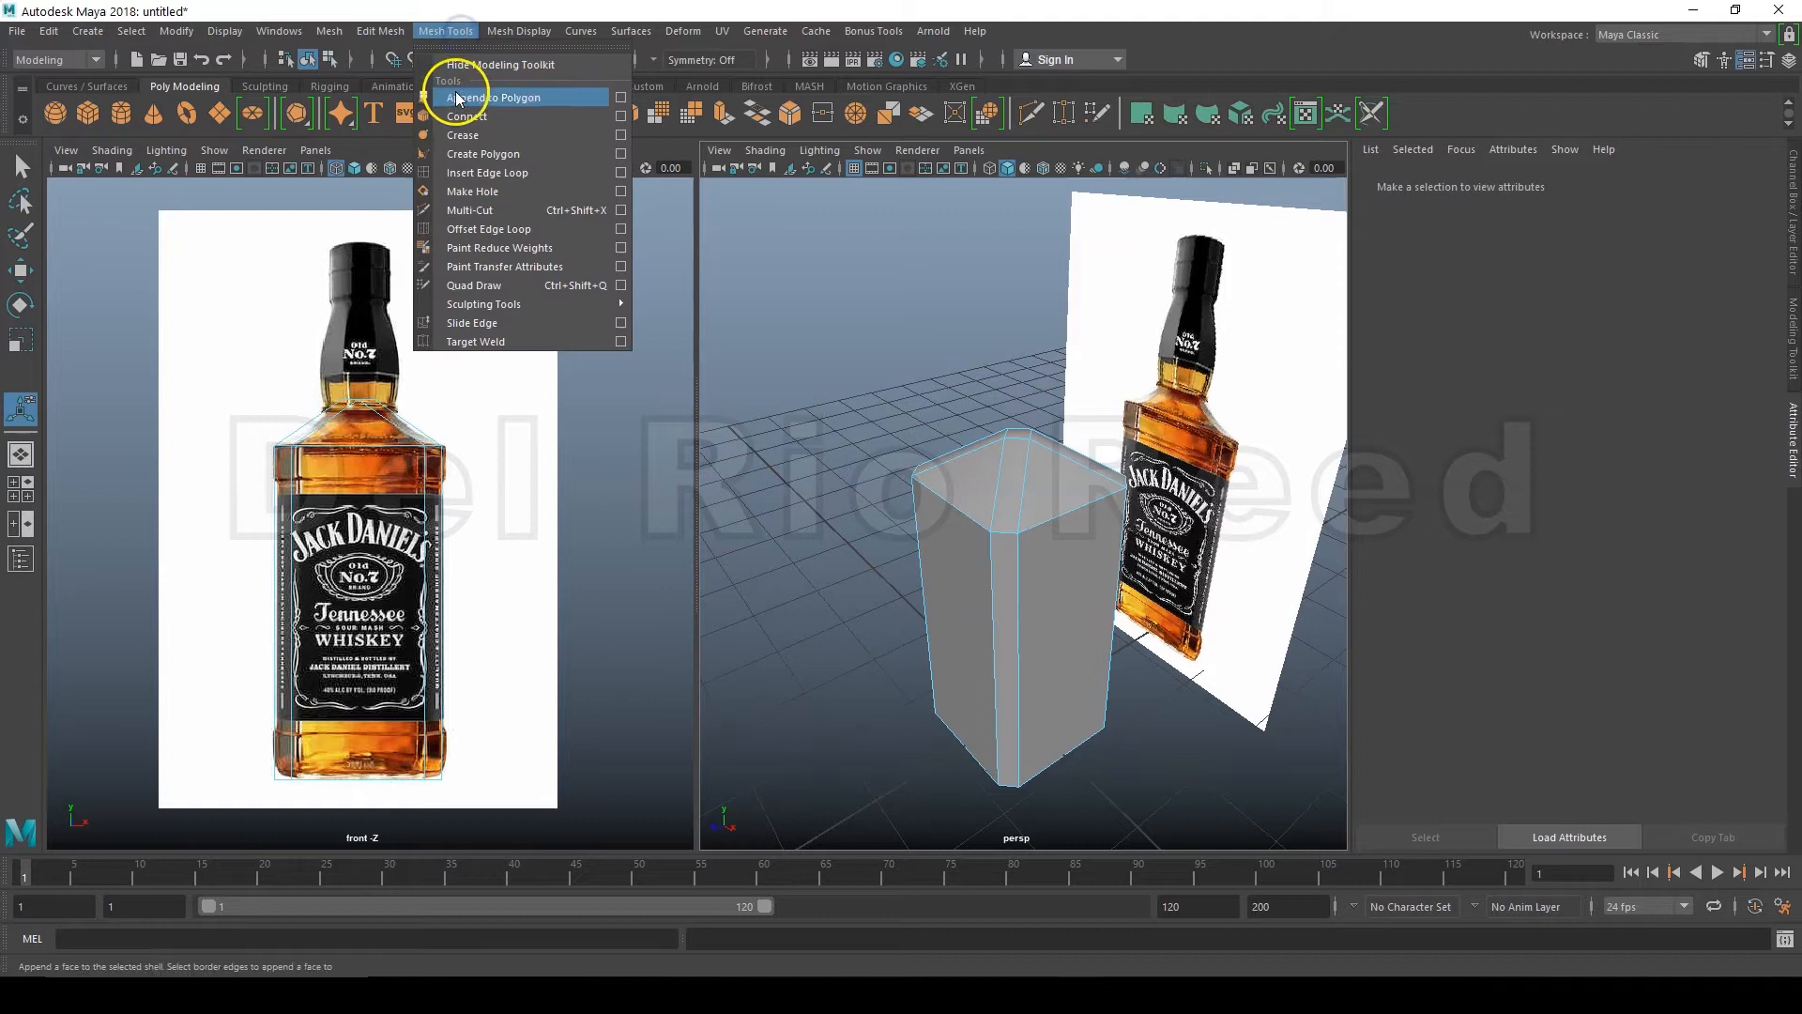
pyautogui.click(563, 173)
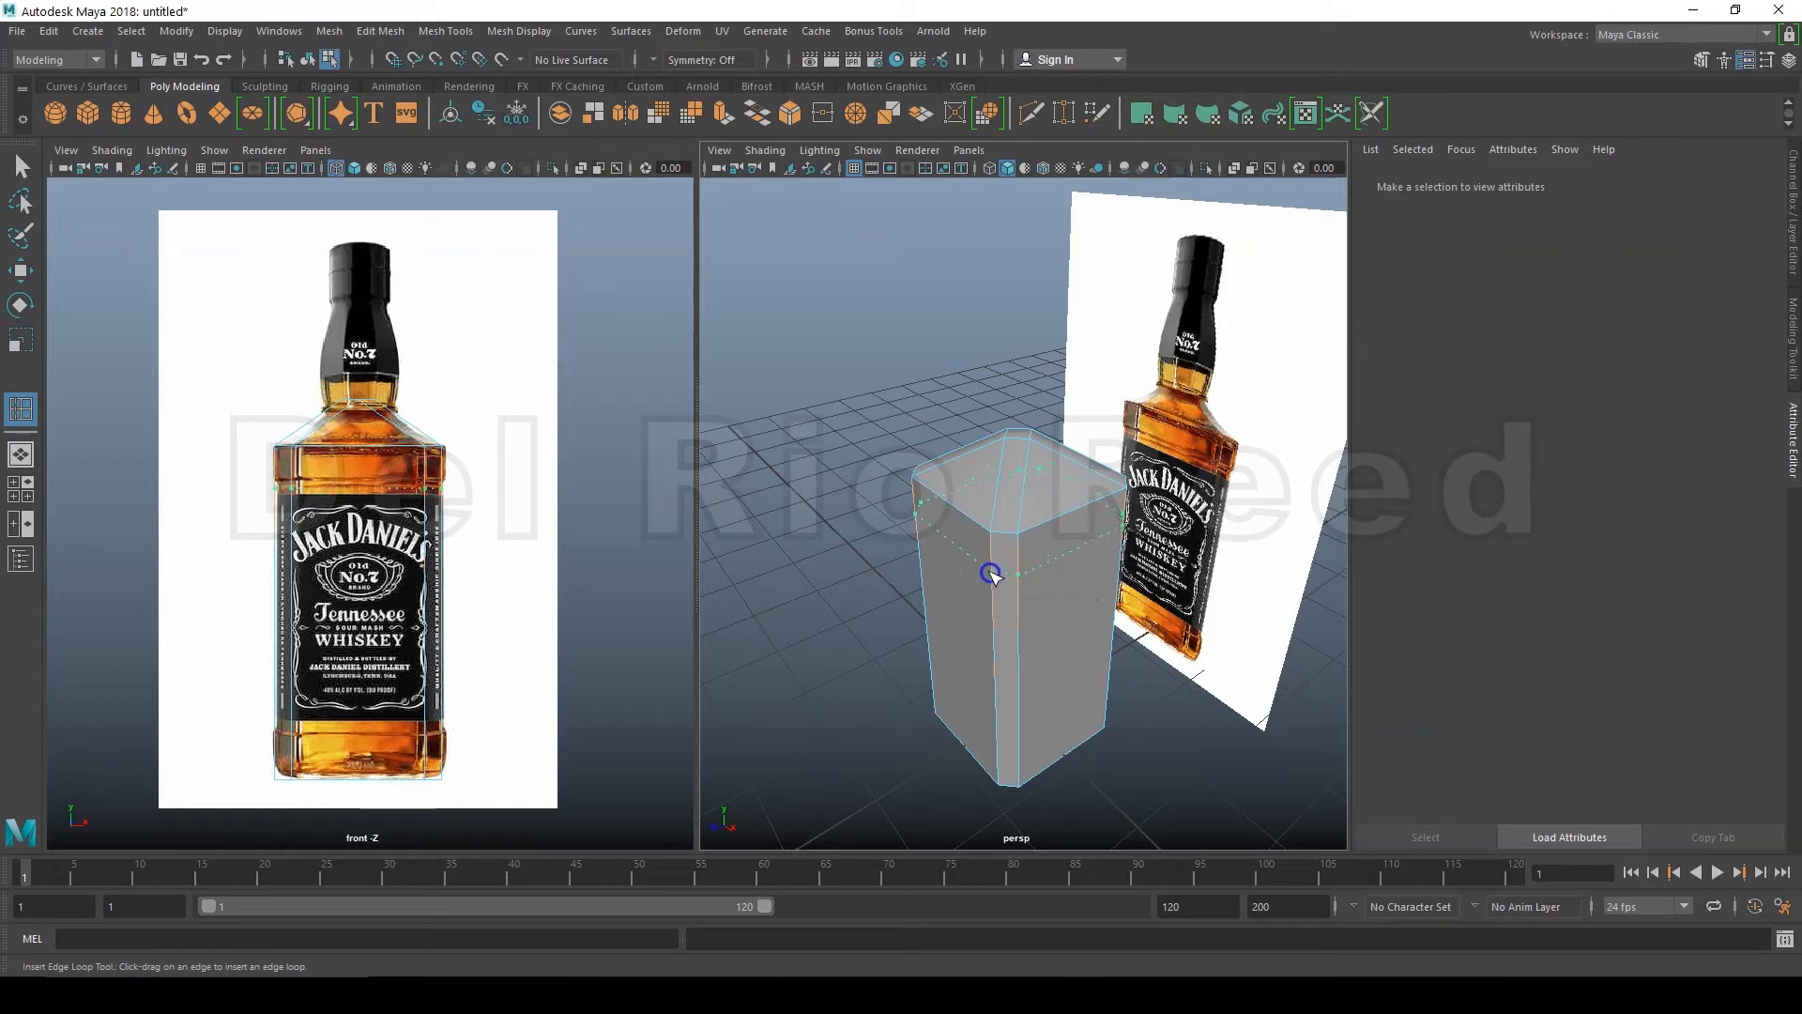
pyautogui.moveTo(990, 573); pyautogui.dragTo(995, 753)
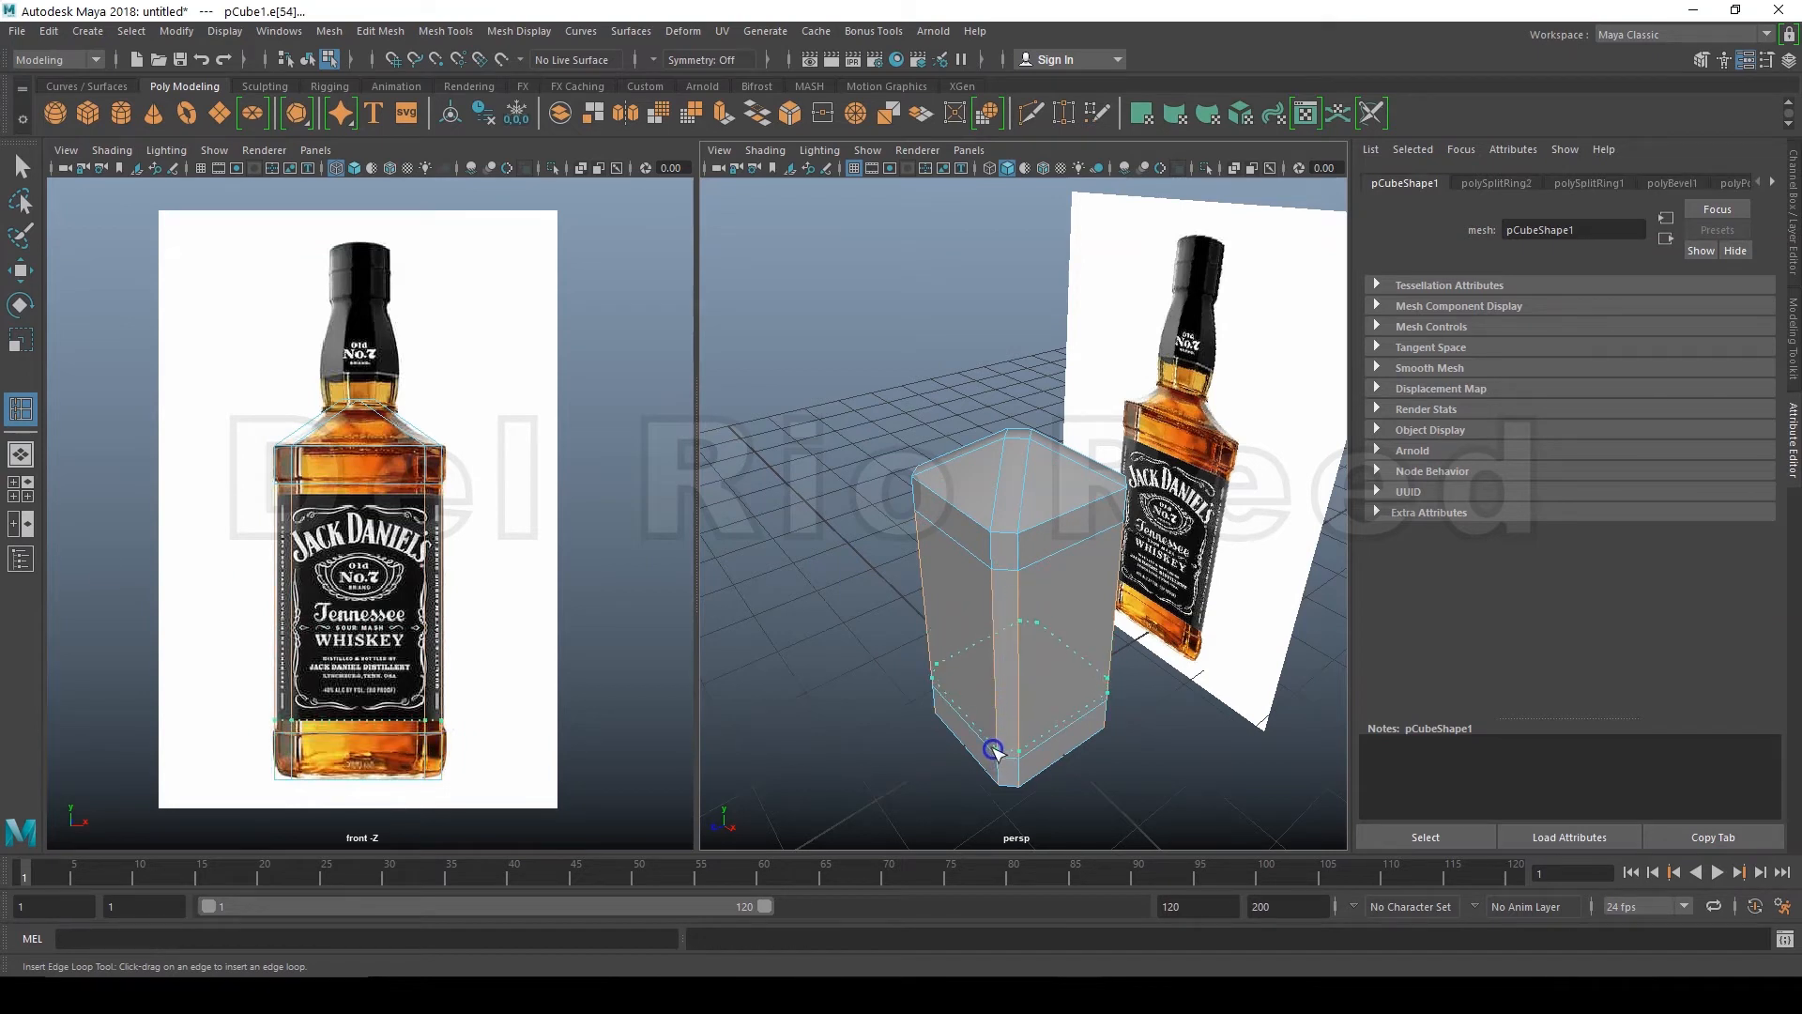
pyautogui.moveTo(997, 692); pyautogui.dragTo(993, 577)
pyautogui.press('q')
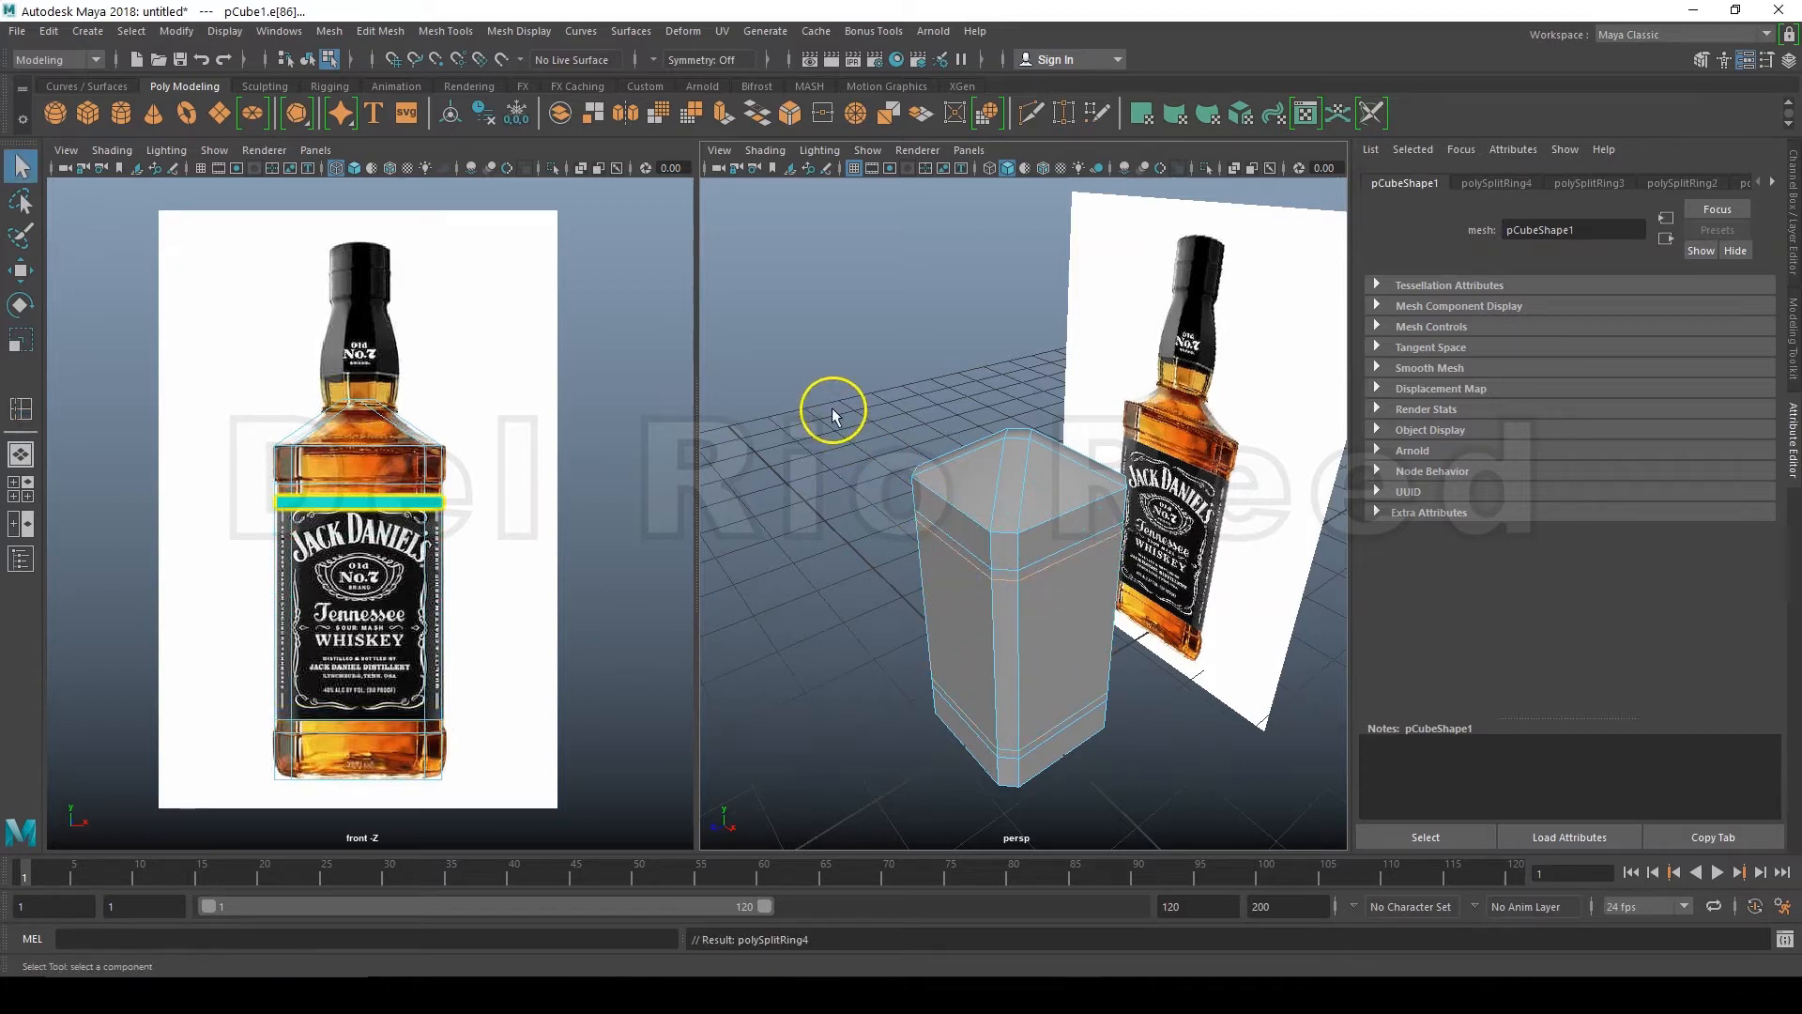
# Step: Extrude the face bands above and below the label outward about 0.06 units with Keep Faces Together on
pyautogui.rightClick(825, 354)
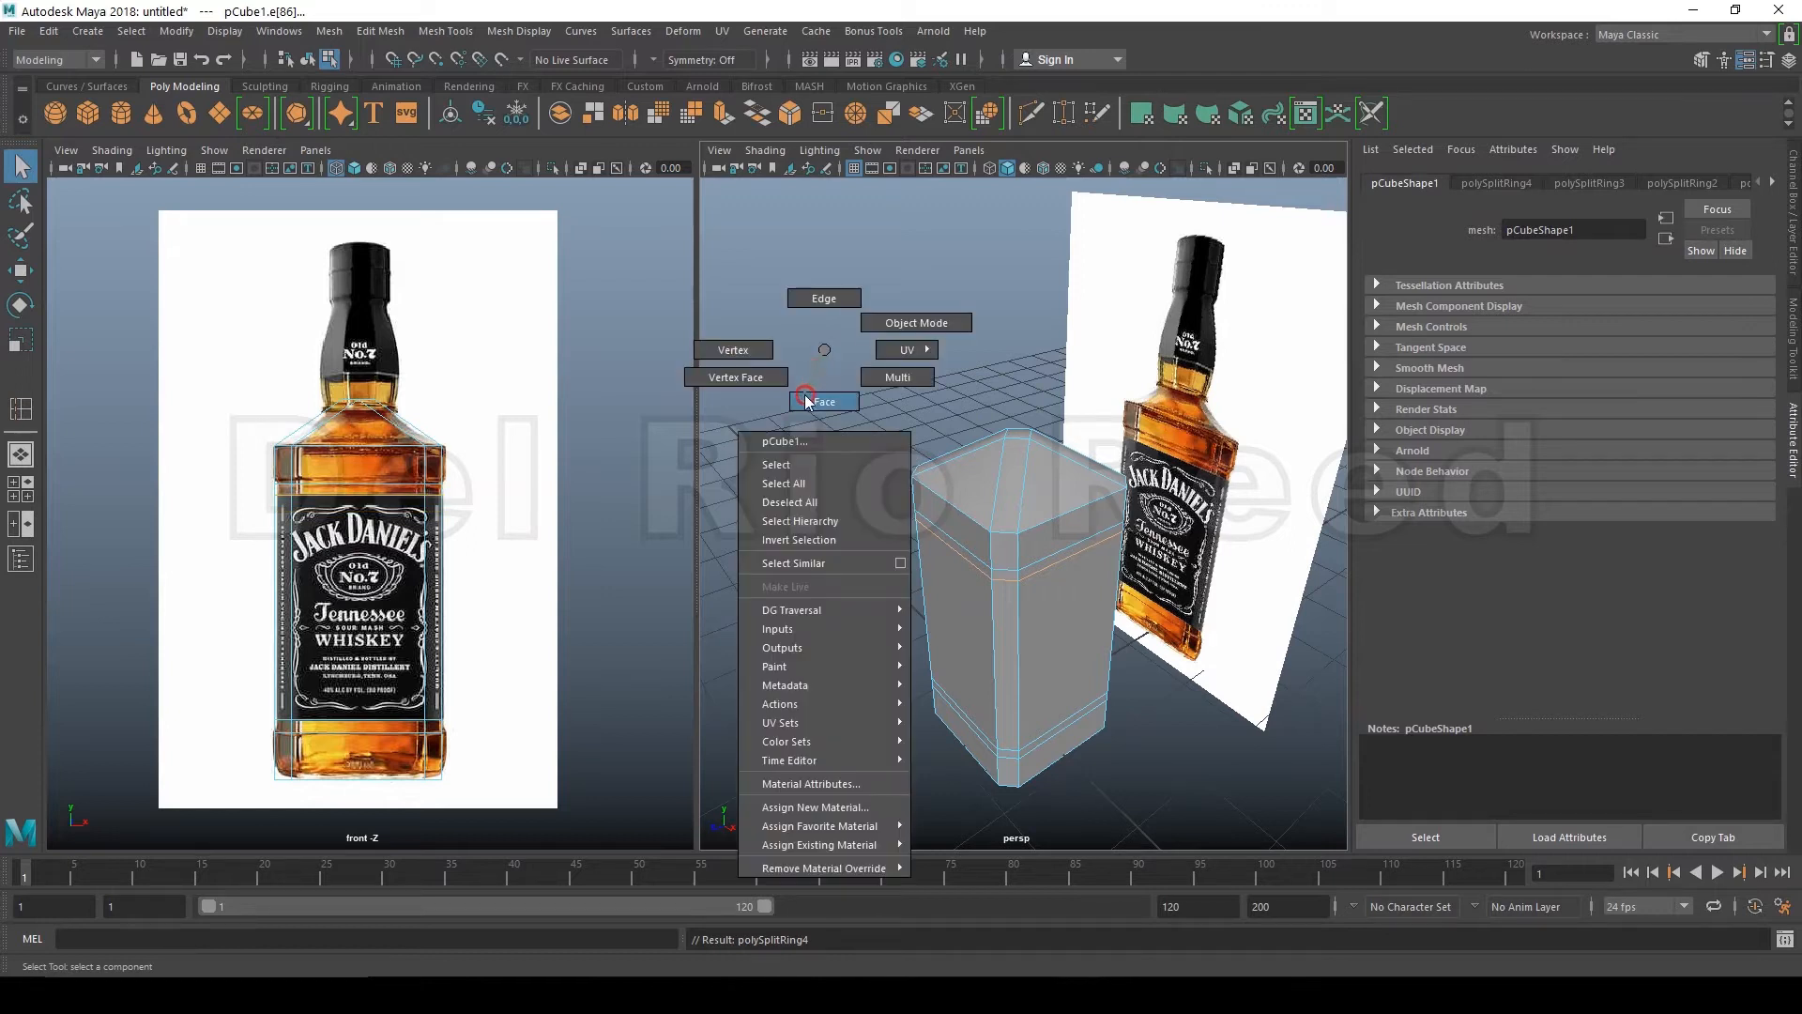
pyautogui.click(658, 454)
pyautogui.moveTo(587, 472); pyautogui.dragTo(106, 453)
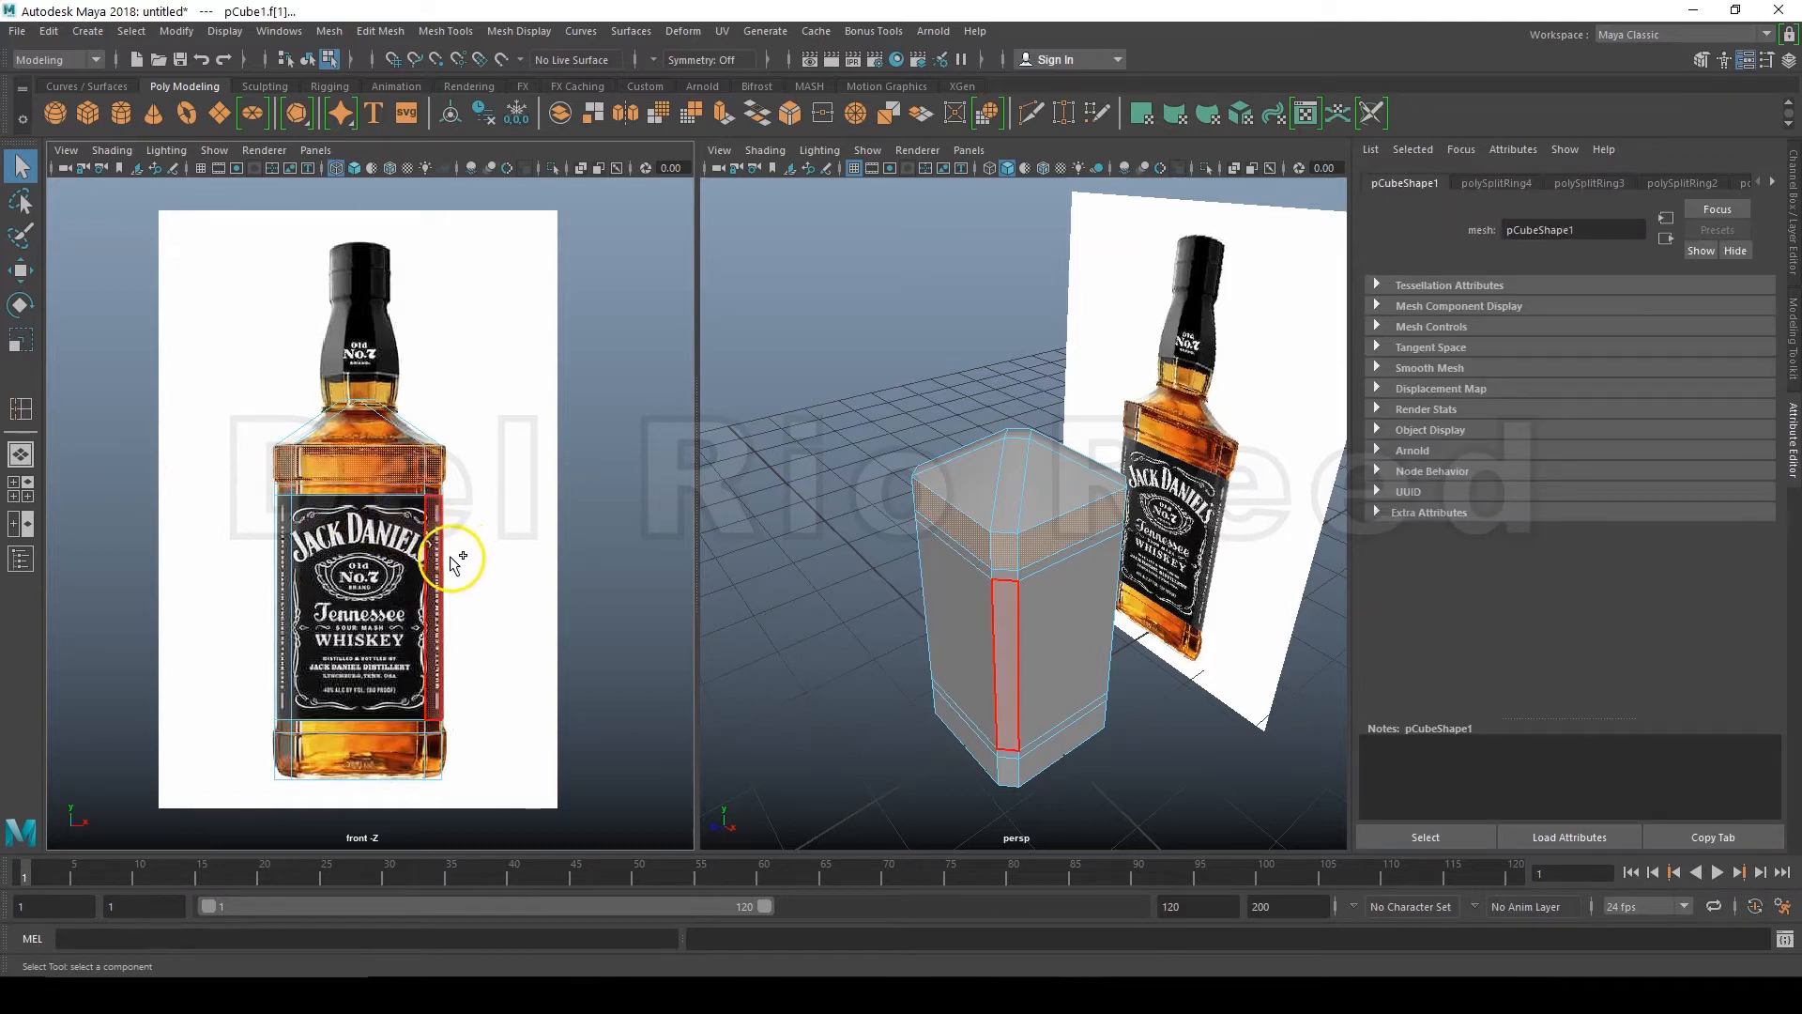
pyautogui.moveTo(589, 748); pyautogui.dragTo(305, 751)
pyautogui.moveTo(103, 744); pyautogui.dragTo(102, 745)
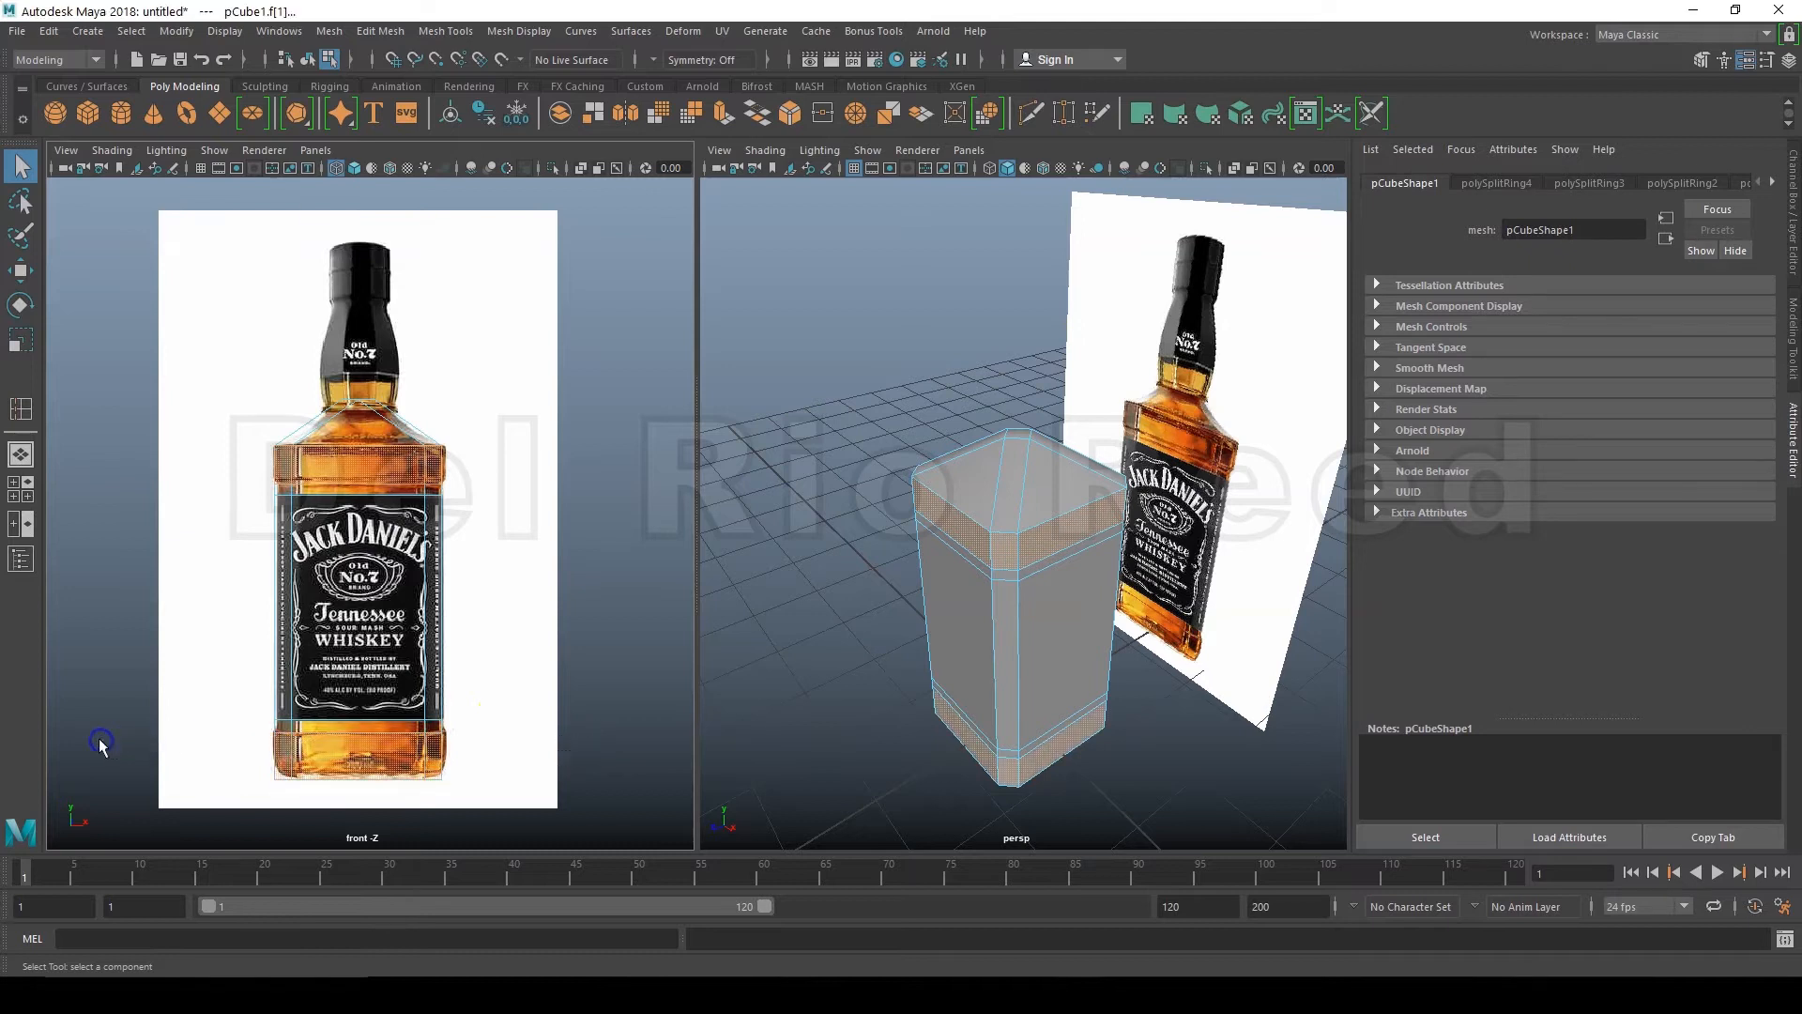
pyautogui.click(722, 114)
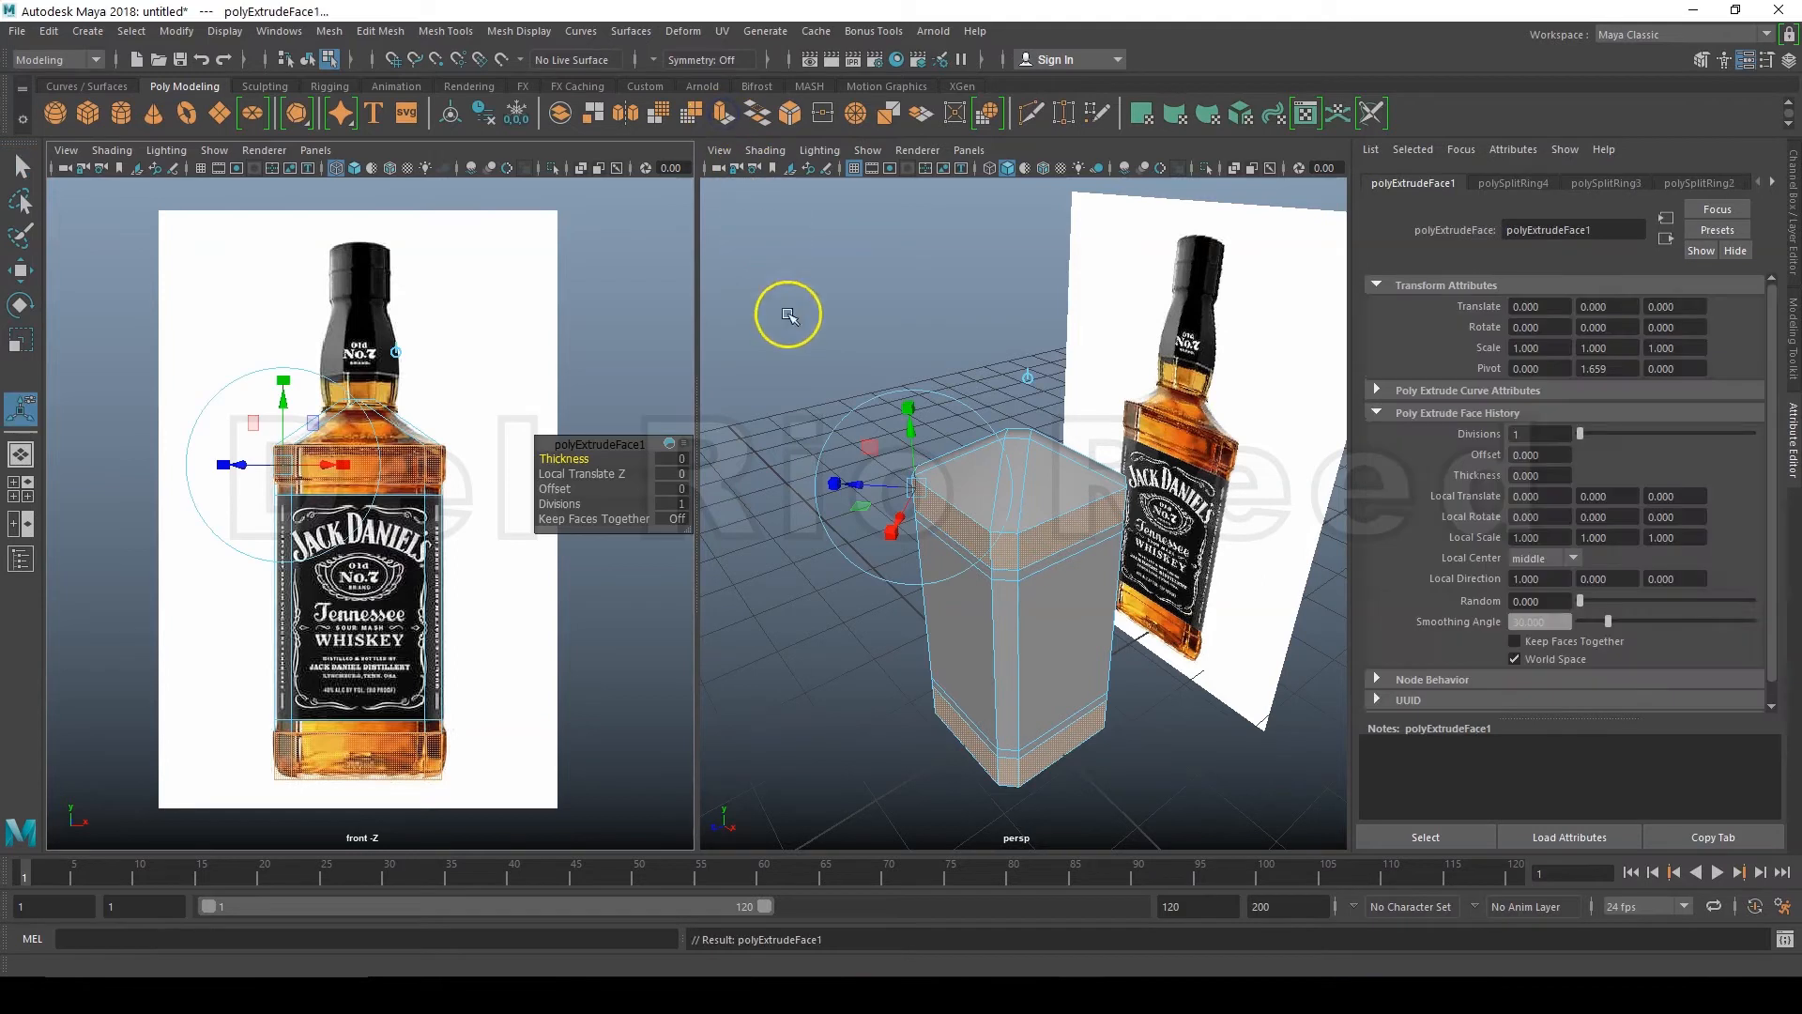
pyautogui.moveTo(889, 487); pyautogui.dragTo(832, 478)
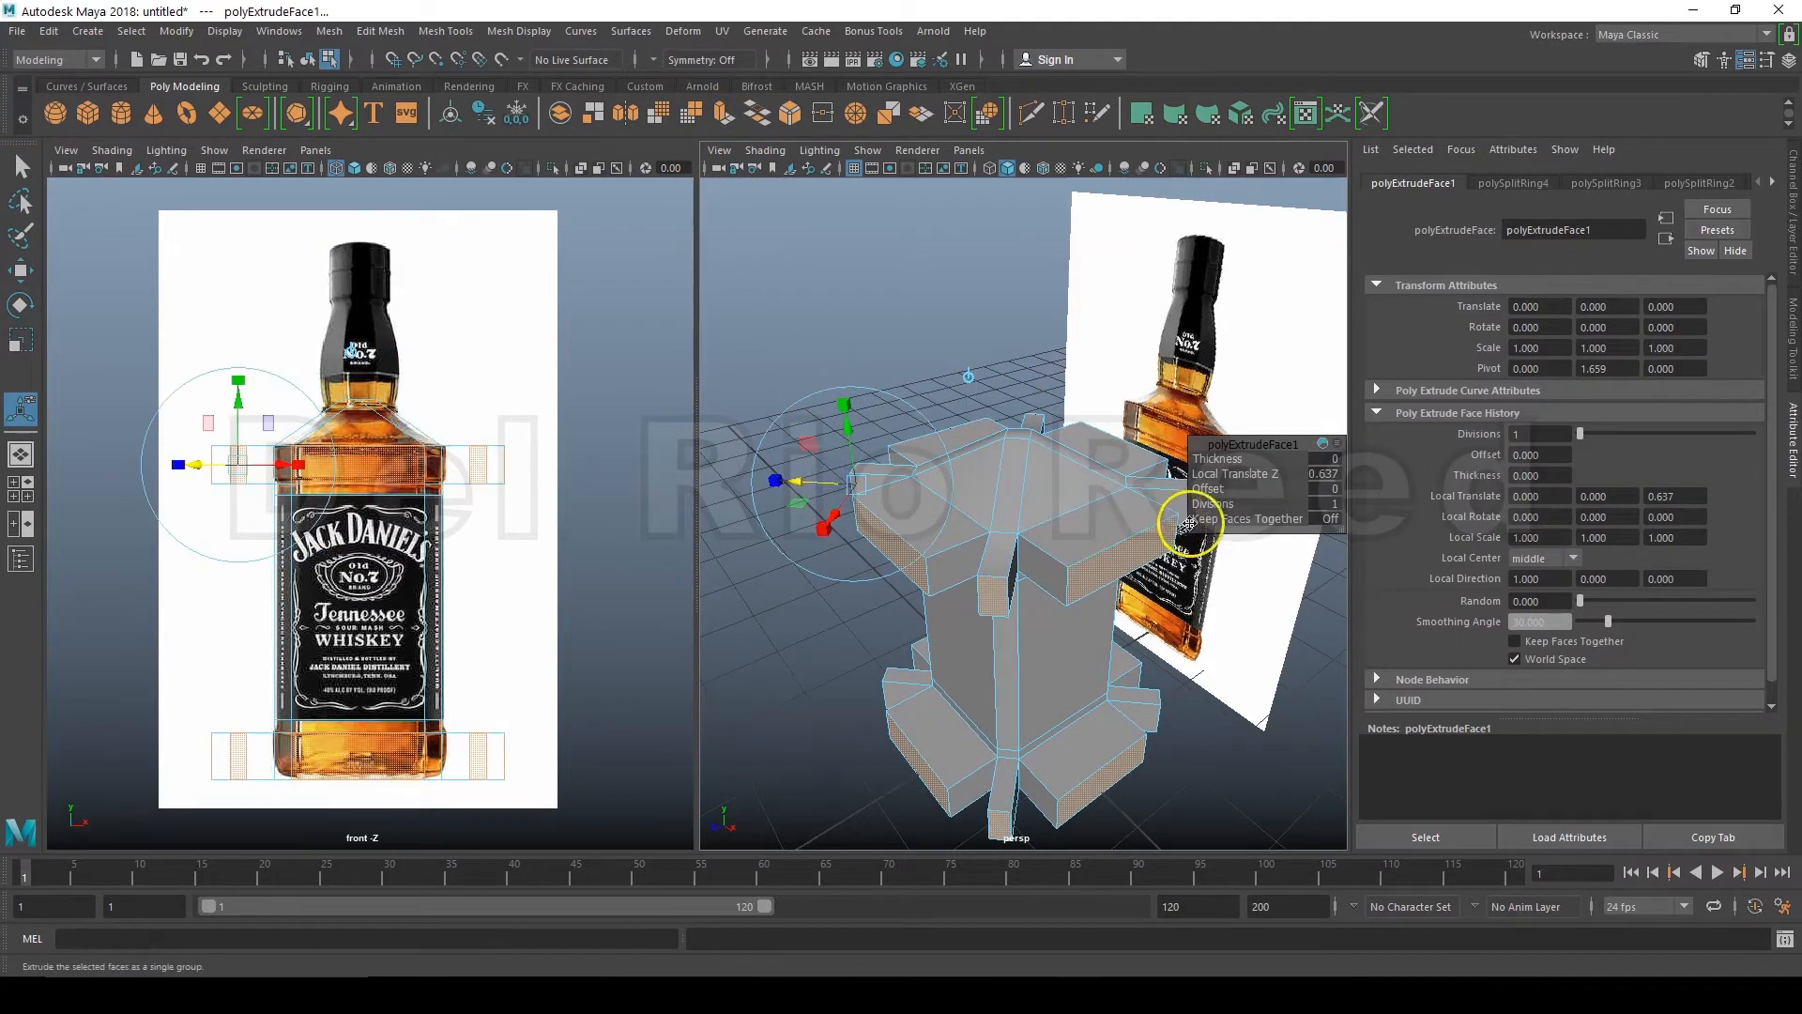
pyautogui.click(1330, 521)
pyautogui.moveTo(804, 479); pyautogui.dragTo(868, 485)
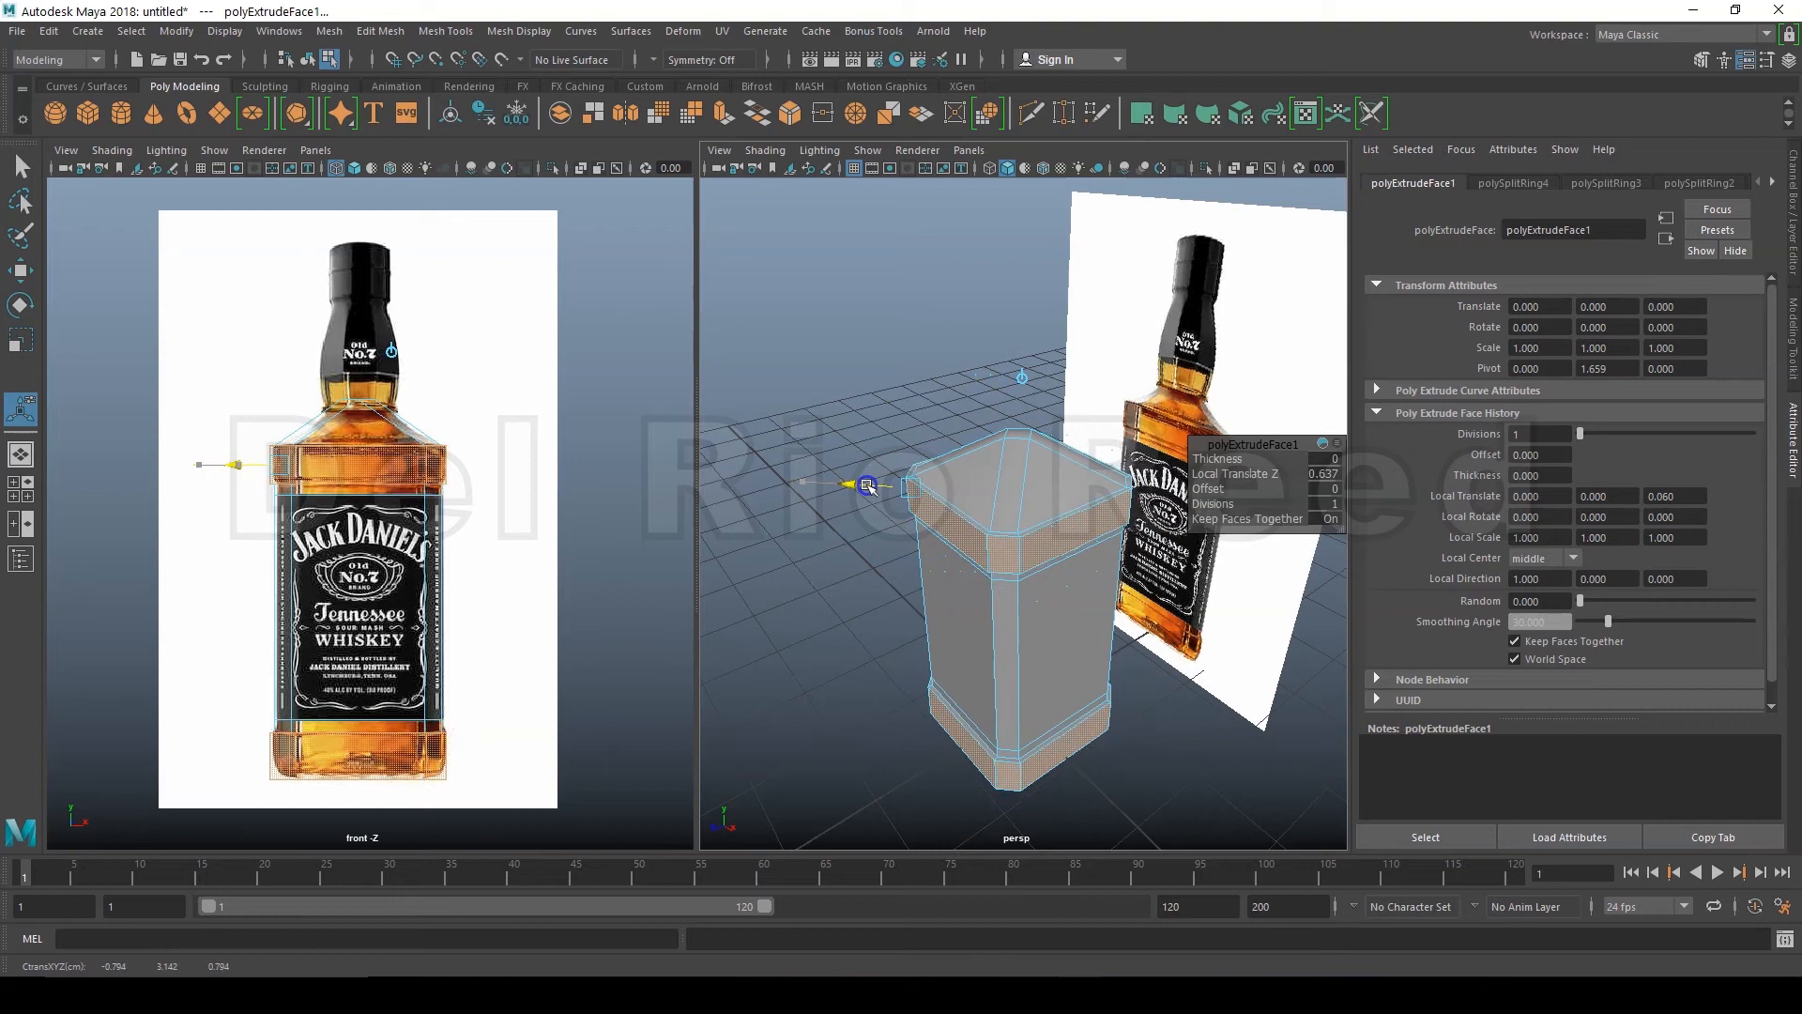
# Step: Return to object mode, create a polygon cylinder and raise it about 4.3 units to the reference bottle's neck
pyautogui.click(796, 353)
pyautogui.moveTo(842, 356); pyautogui.dragTo(882, 329, button='right')
pyautogui.press('q')
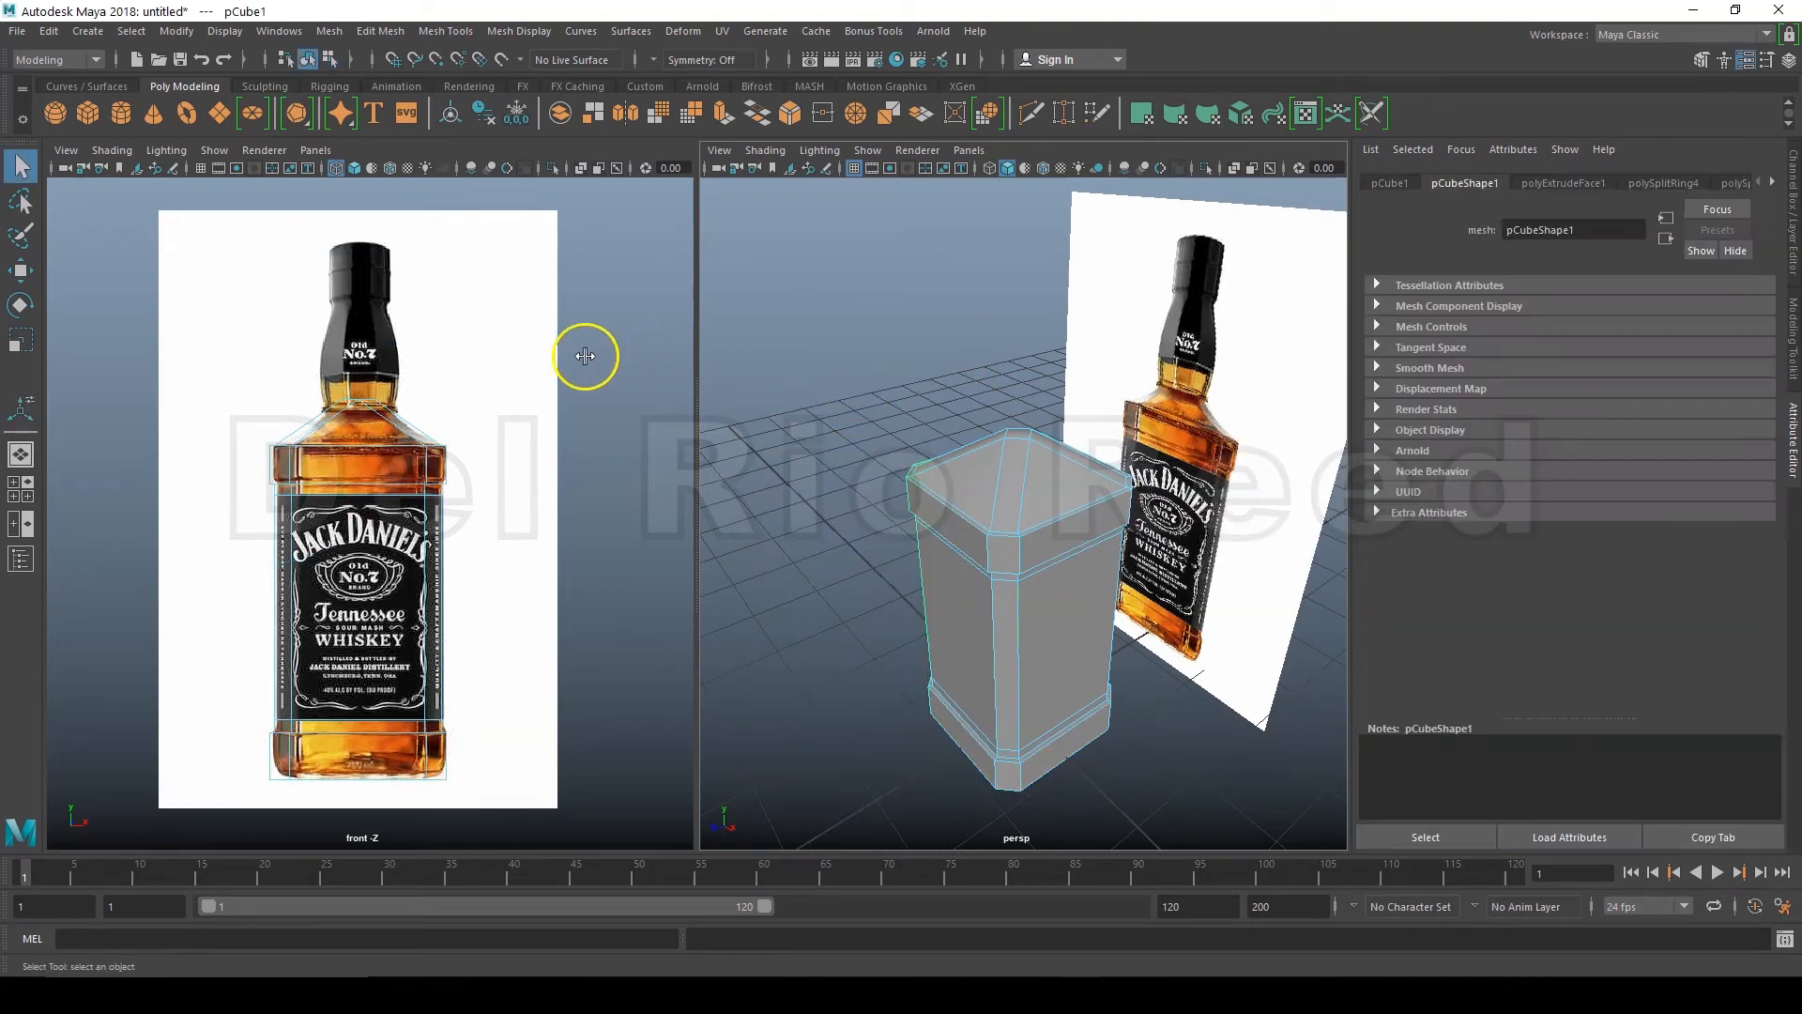
pyautogui.click(122, 113)
pyautogui.click(33, 272)
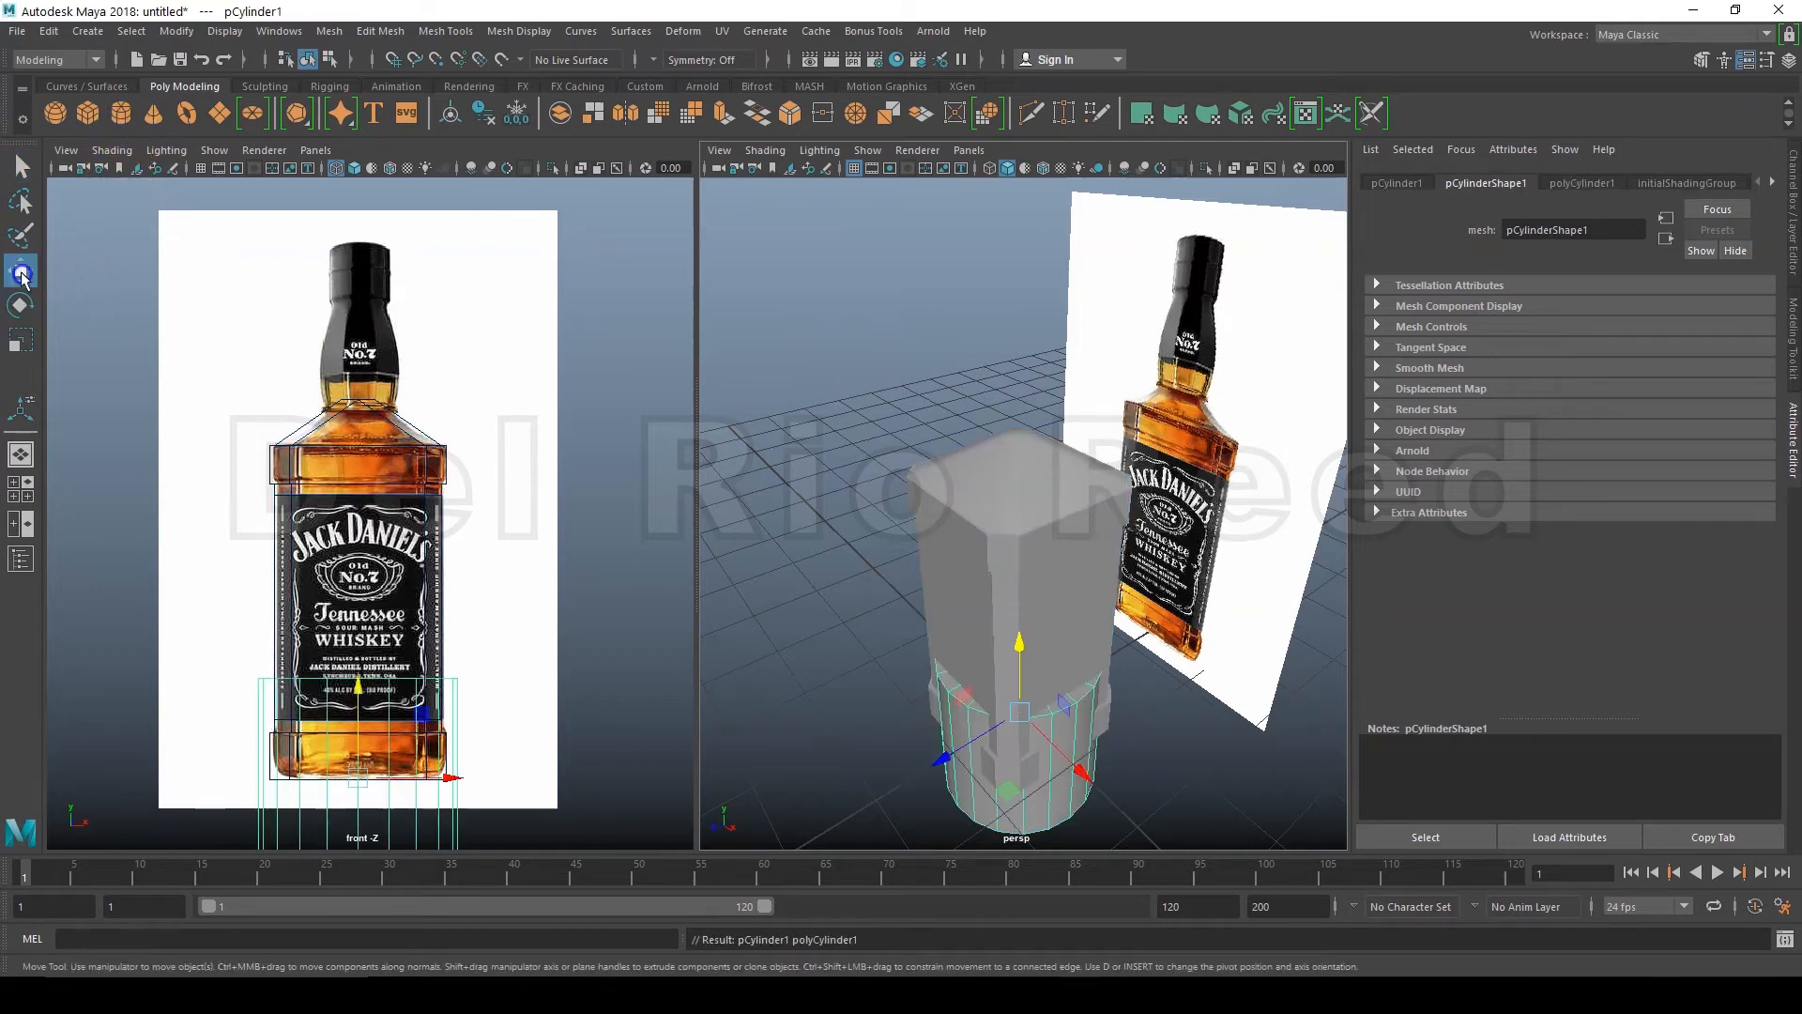
pyautogui.moveTo(1017, 677); pyautogui.dragTo(1045, 321)
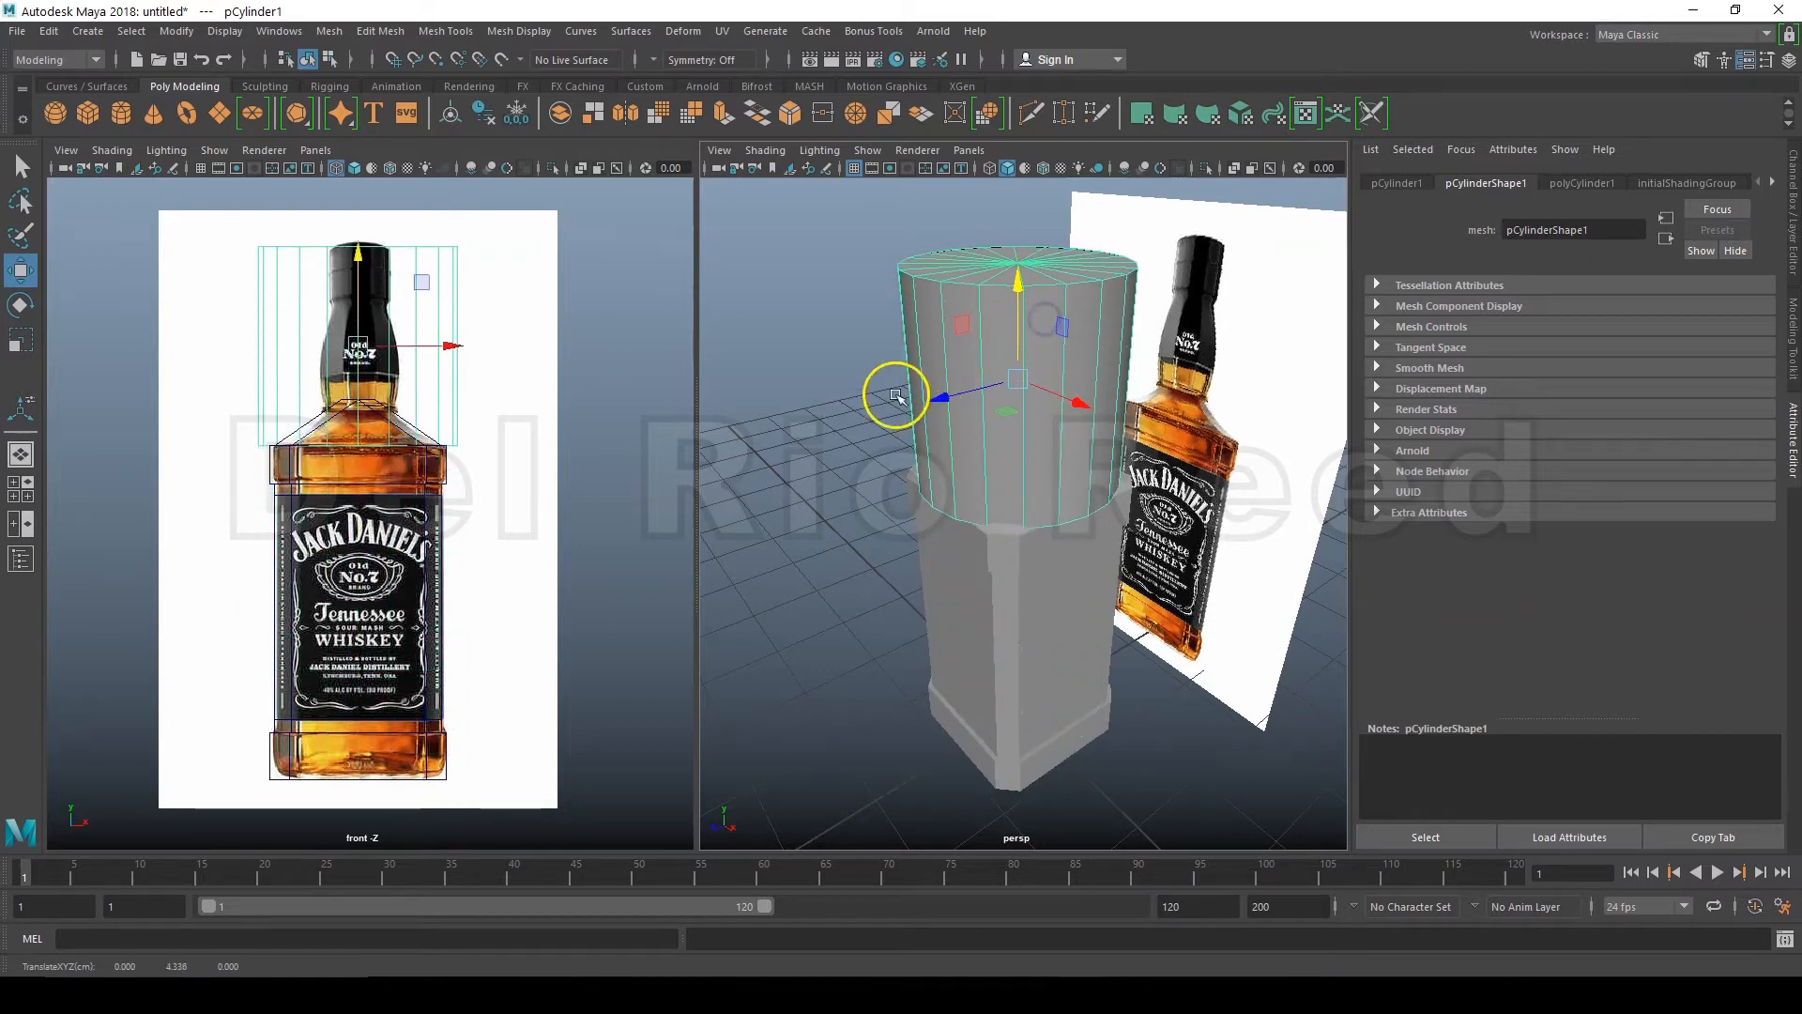
# Step: Scale the cylinder down in width and depth only, to roughly the width of the bottle neck in the reference
pyautogui.keyDown('alt'); pyautogui.moveTo(877, 411); pyautogui.dragTo(883, 498, button='middle'); pyautogui.keyUp('alt')
pyautogui.keyDown('alt'); pyautogui.moveTo(824, 443); pyautogui.dragTo(820, 457); pyautogui.keyUp('alt')
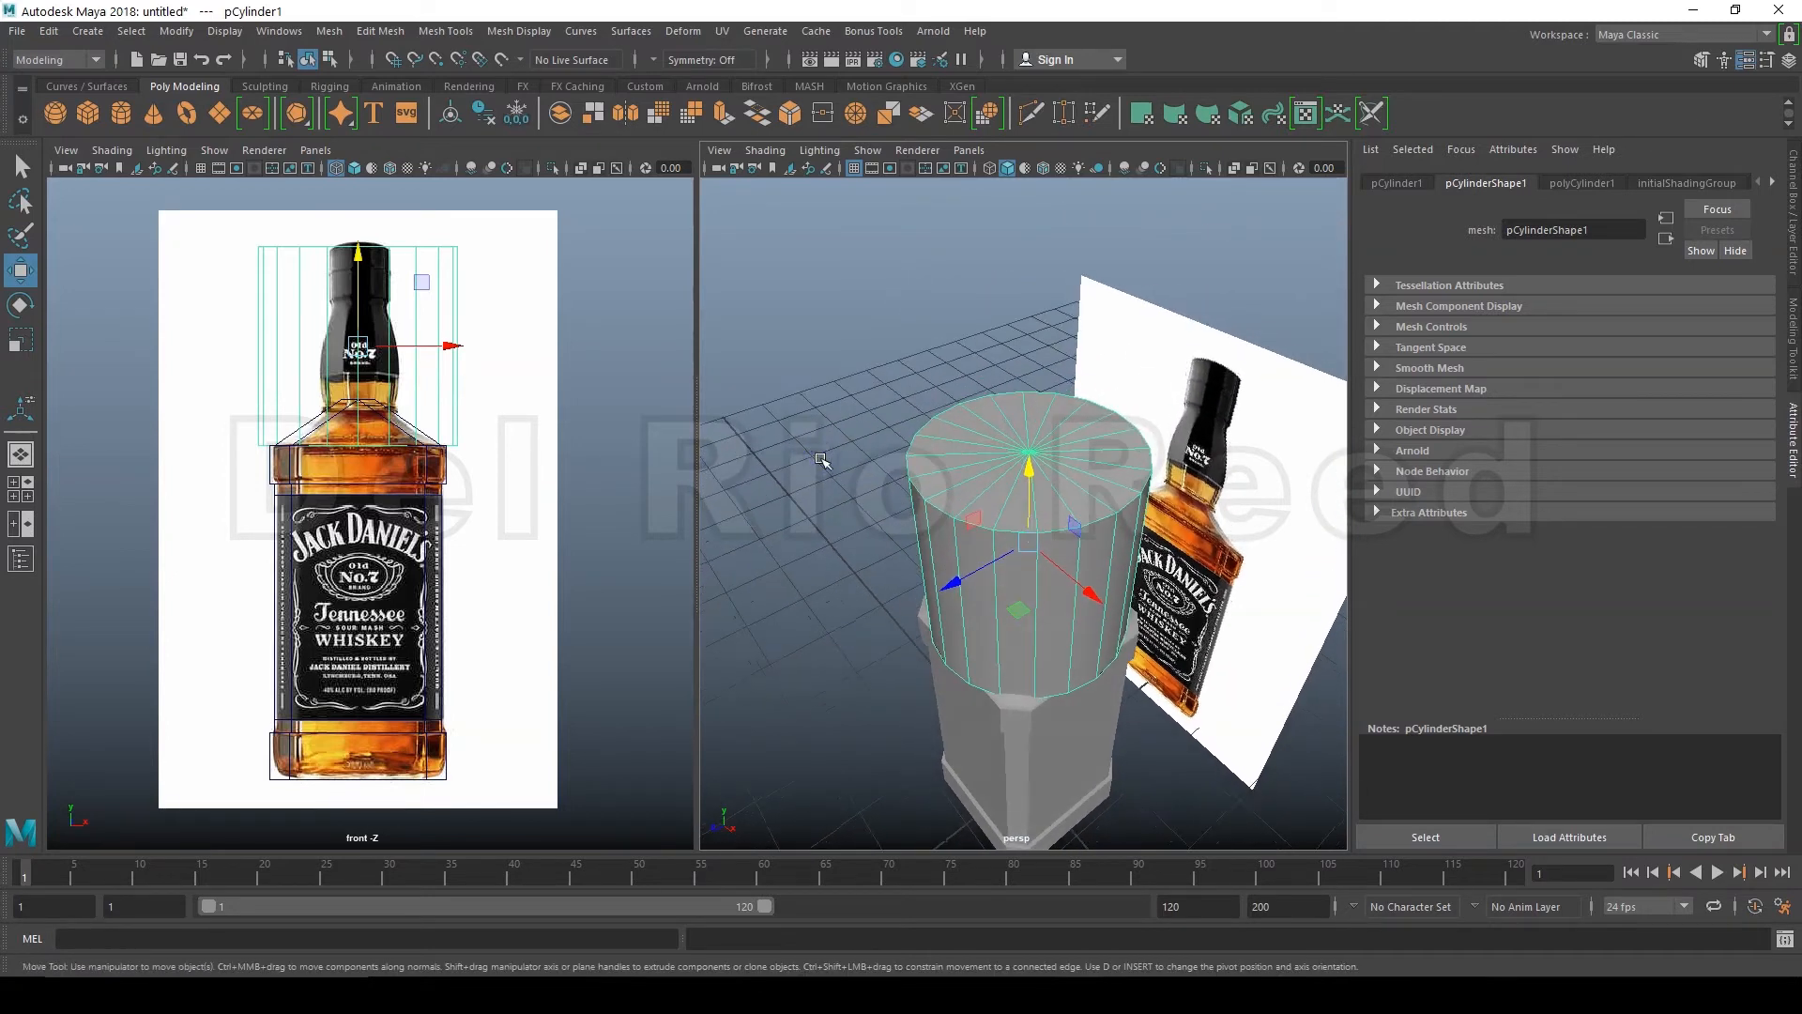
pyautogui.scroll(3, 821, 459)
pyautogui.middleClick(611, 417)
pyautogui.keyDown('alt'); pyautogui.moveTo(611, 417); pyautogui.dragTo(619, 557, button='middle'); pyautogui.keyUp('alt')
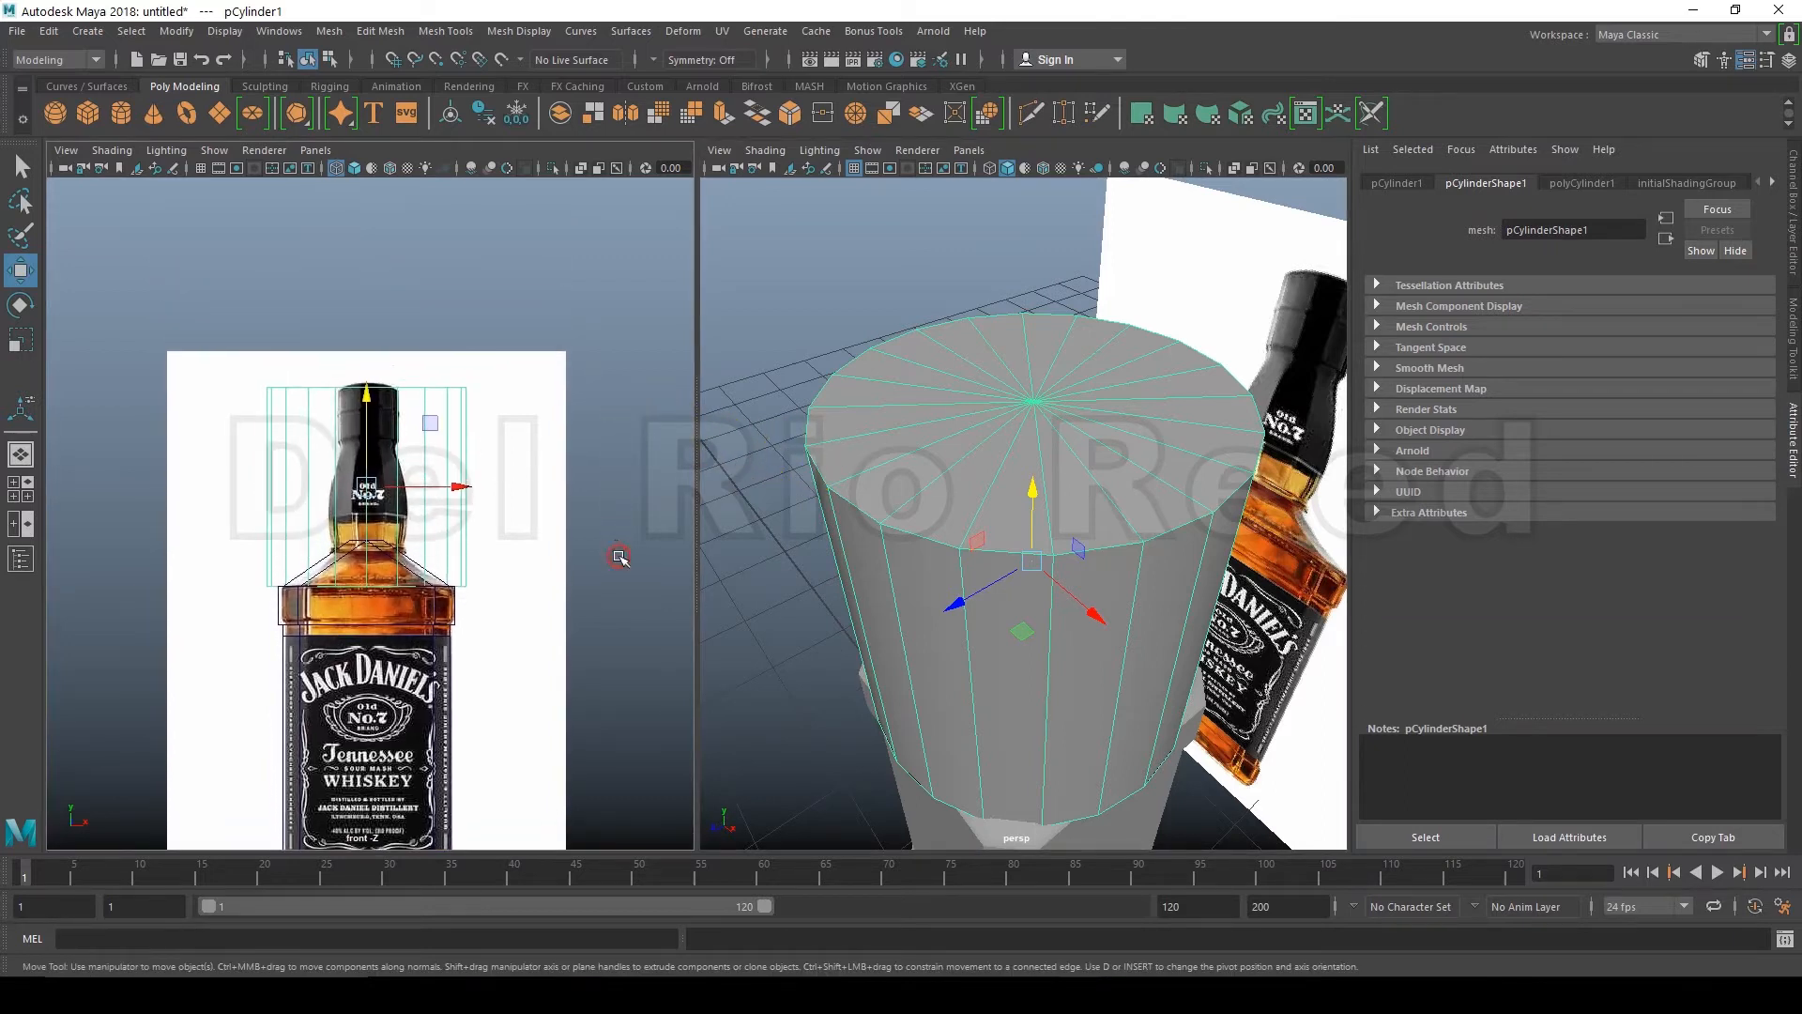
pyautogui.scroll(5, 620, 557)
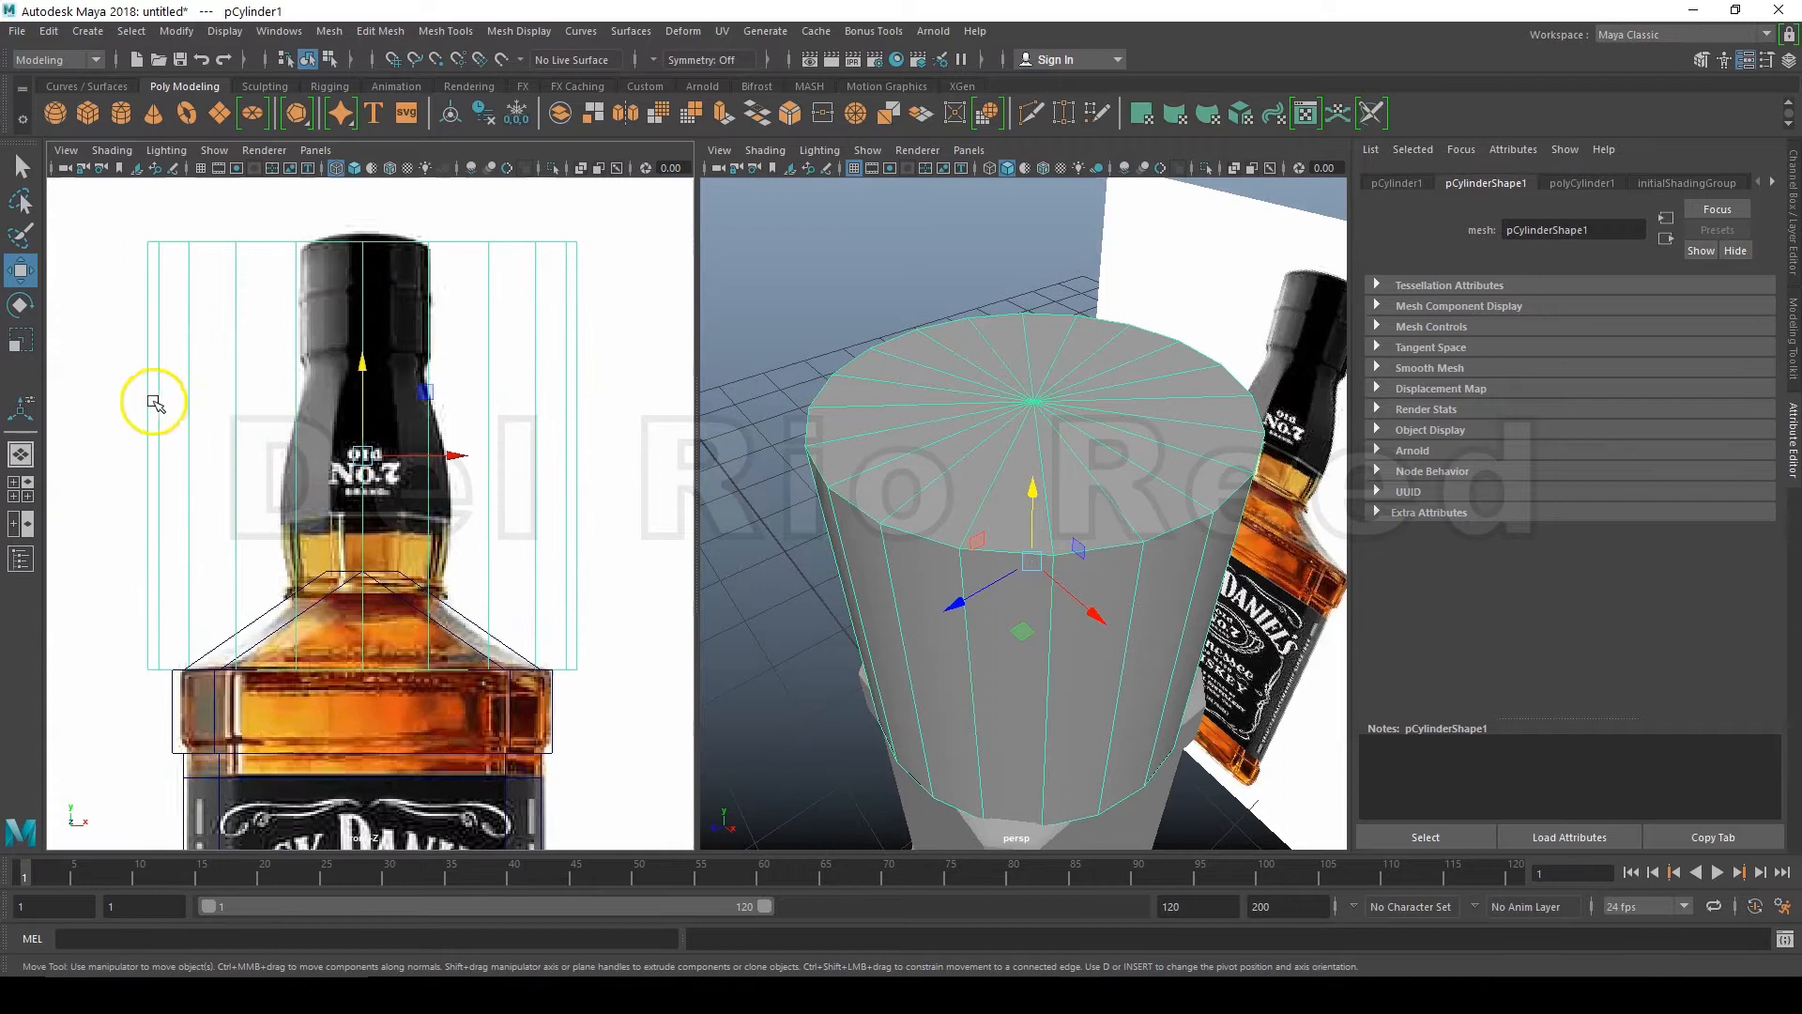
pyautogui.click(21, 339)
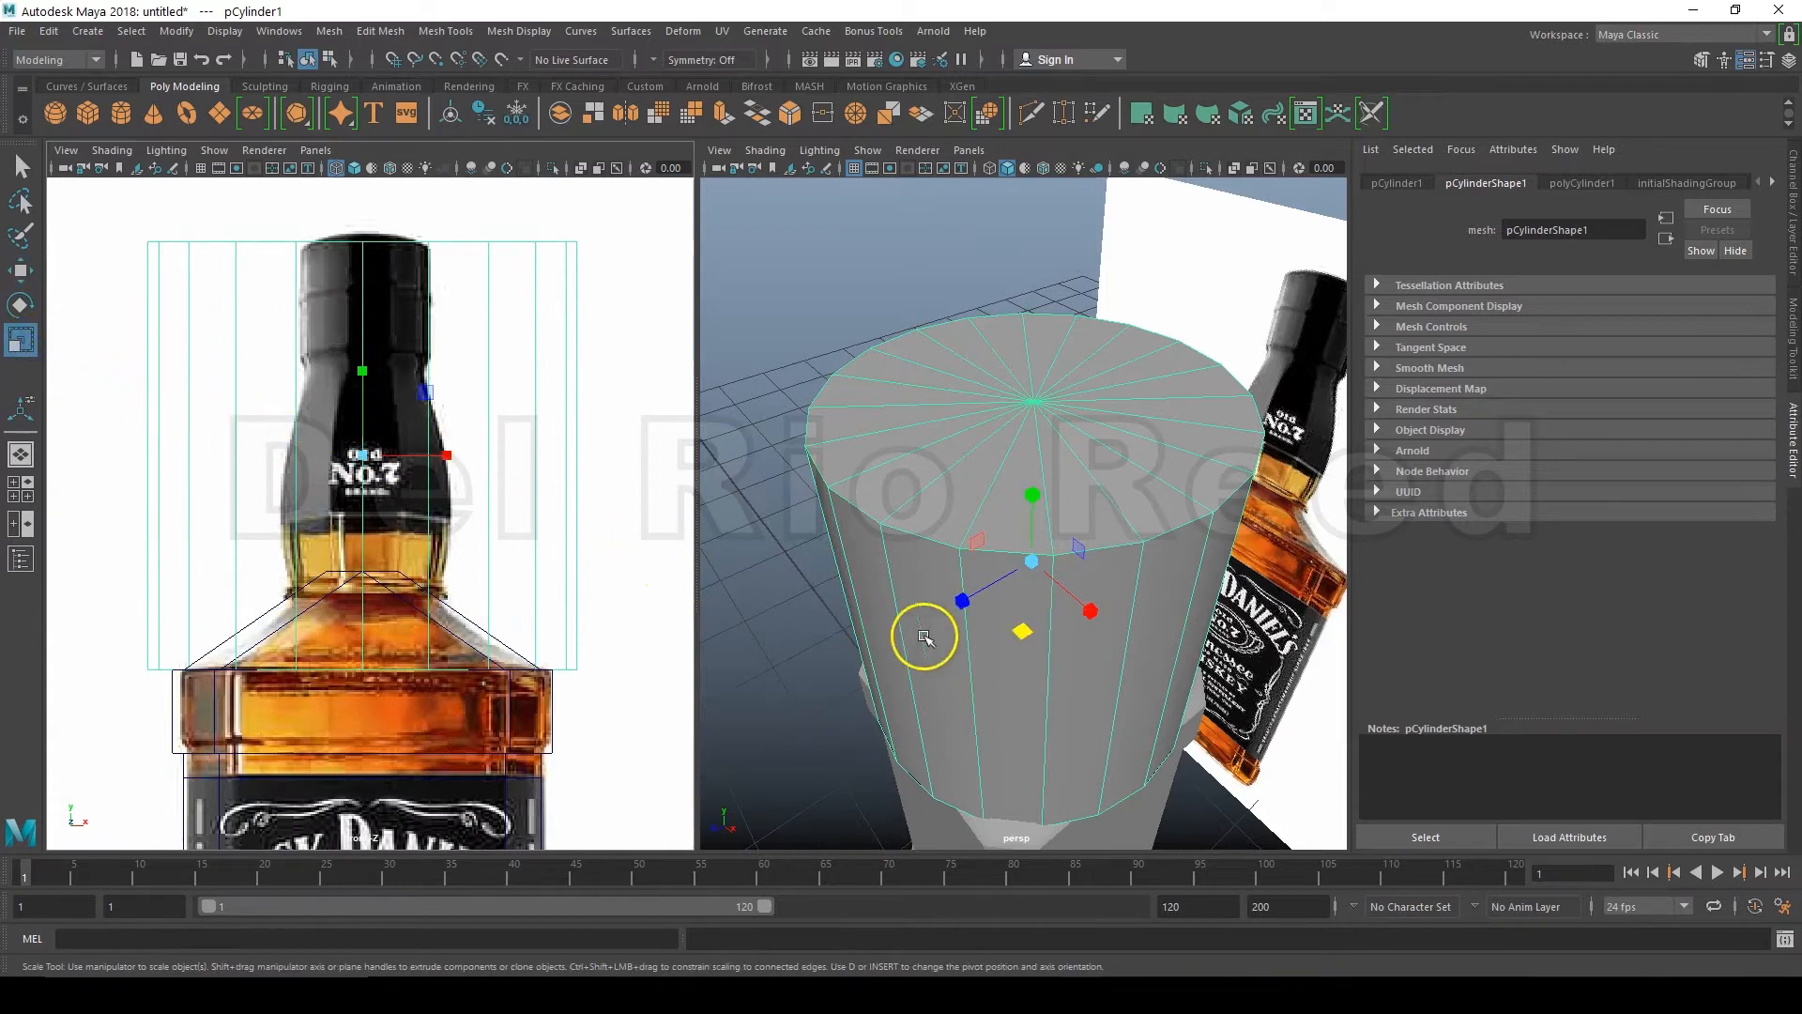
pyautogui.moveTo(1005, 635); pyautogui.dragTo(1060, 616)
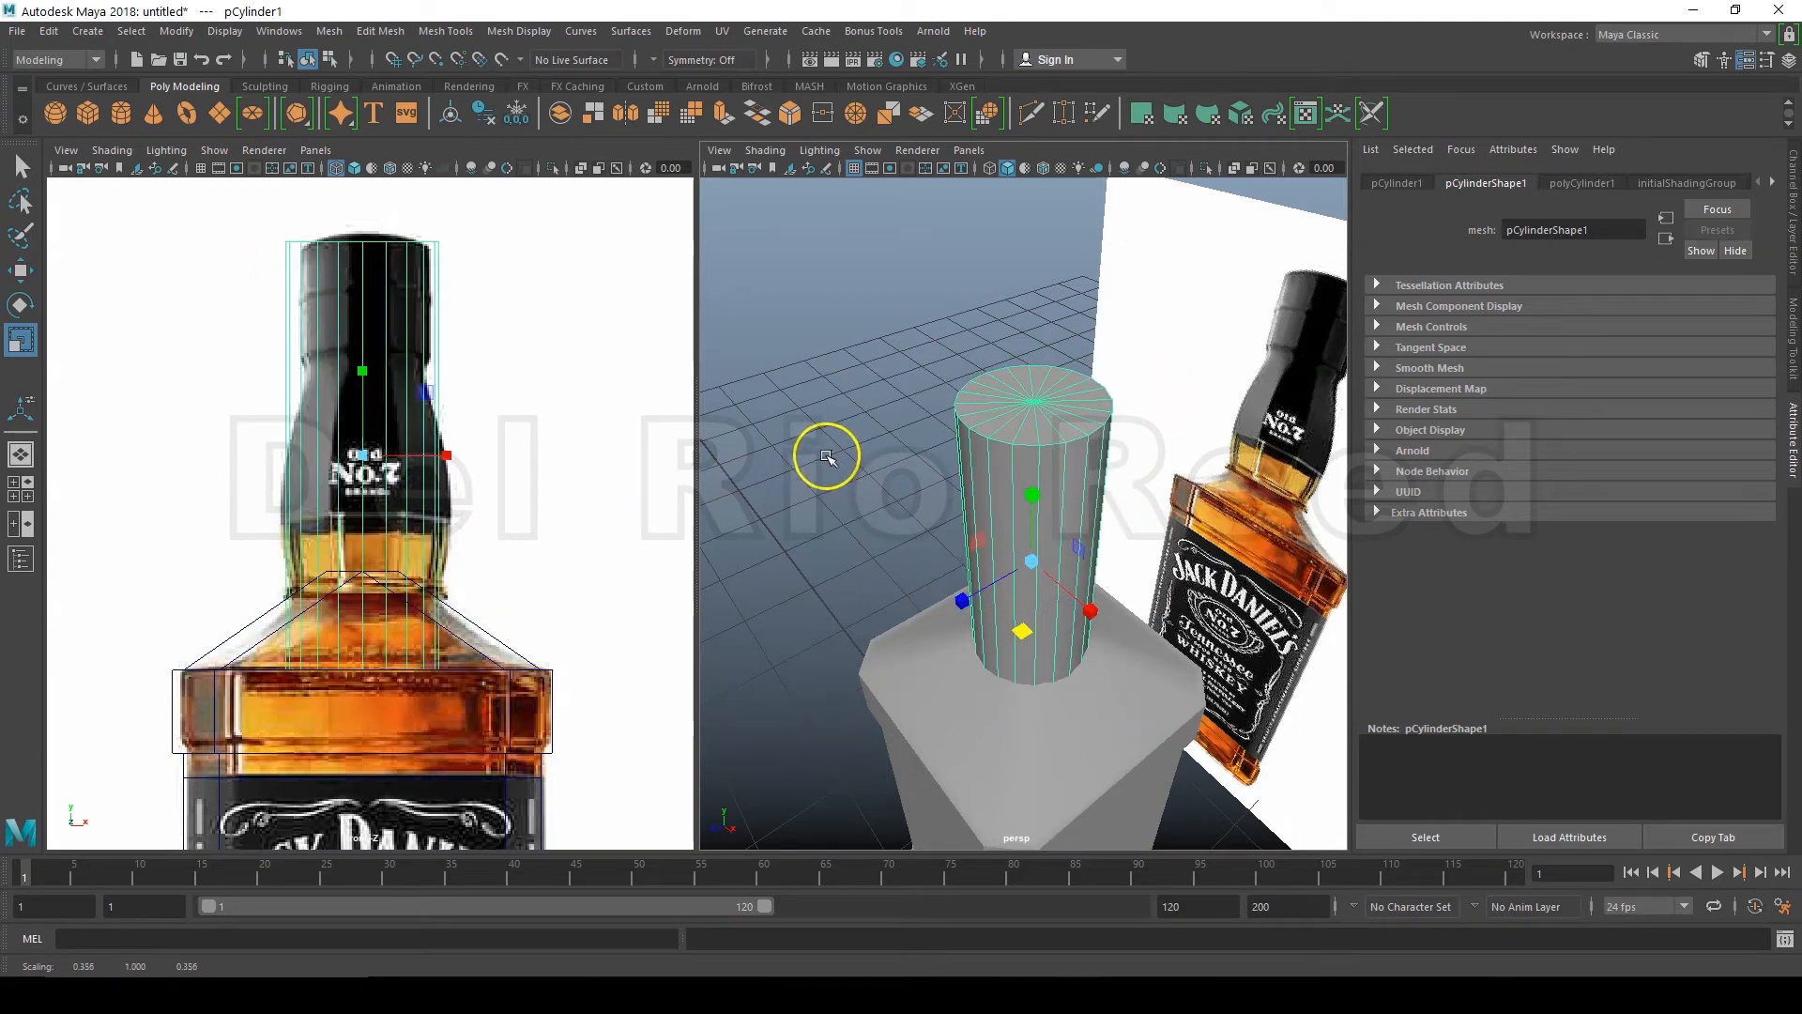
# Step: Insert seven horizontal edge loops around the cylinder where the neck and cap profile changes in the reference
pyautogui.click(449, 31)
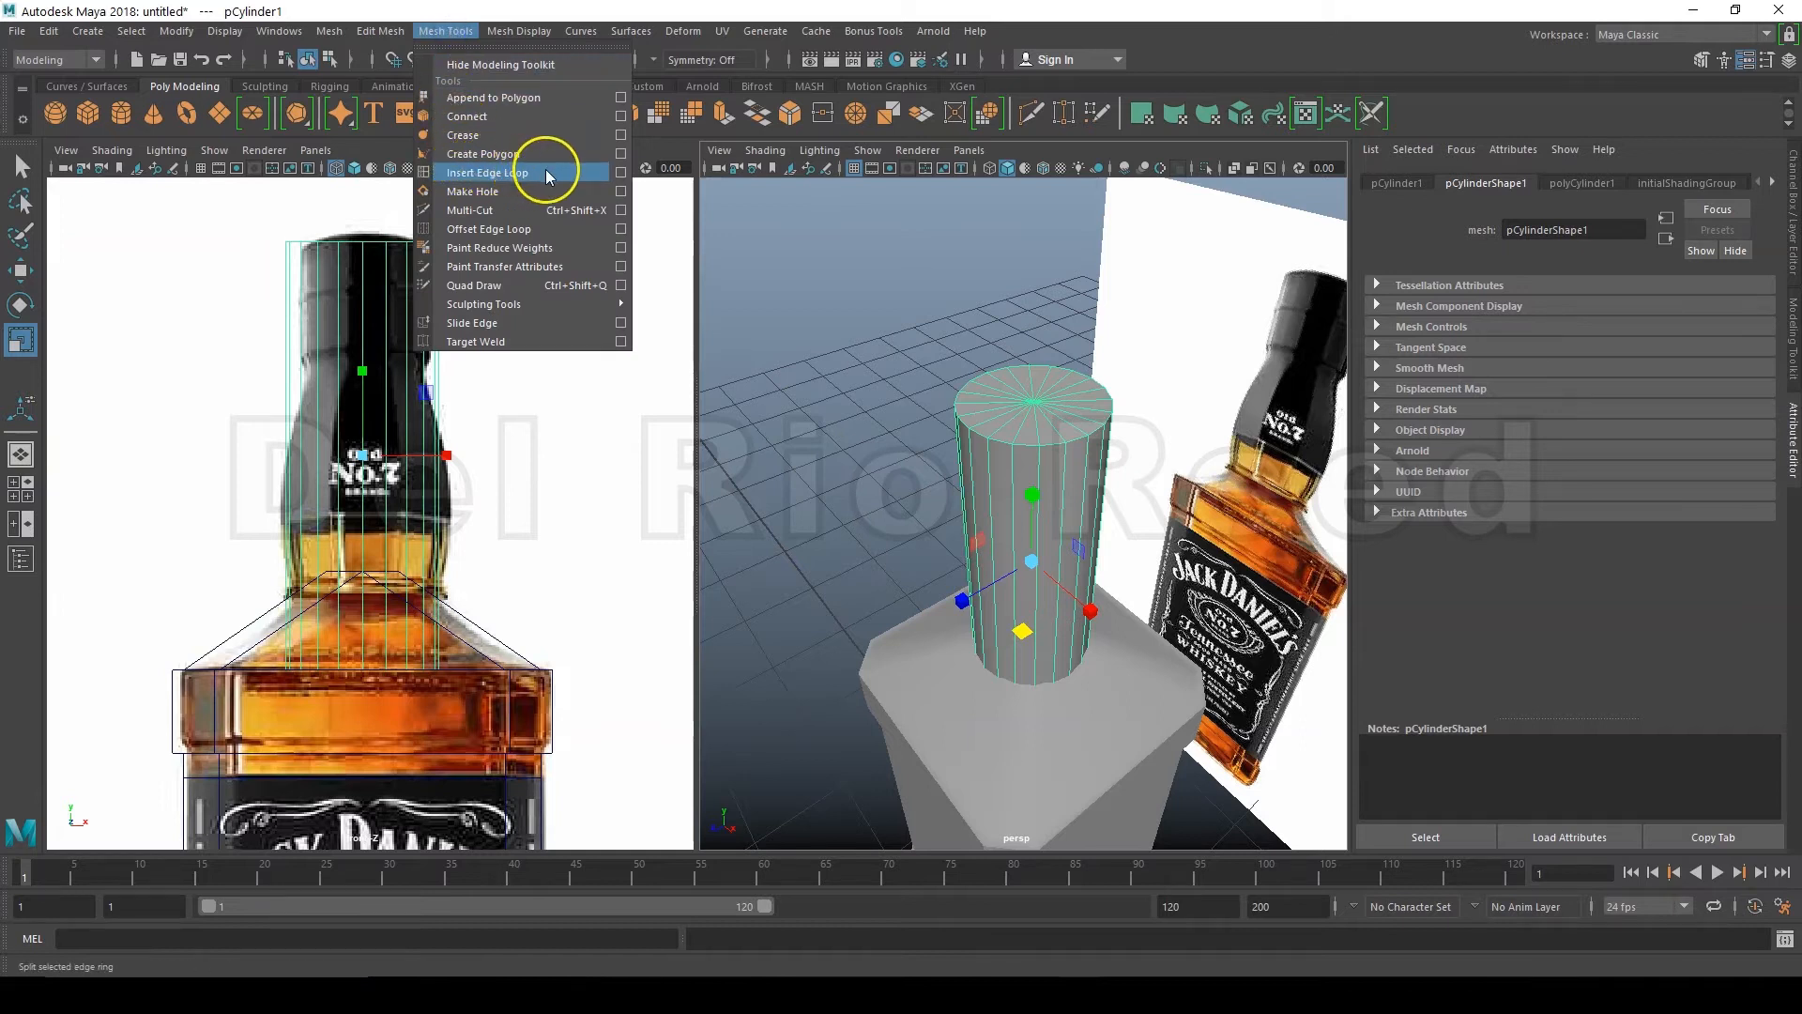
pyautogui.click(586, 173)
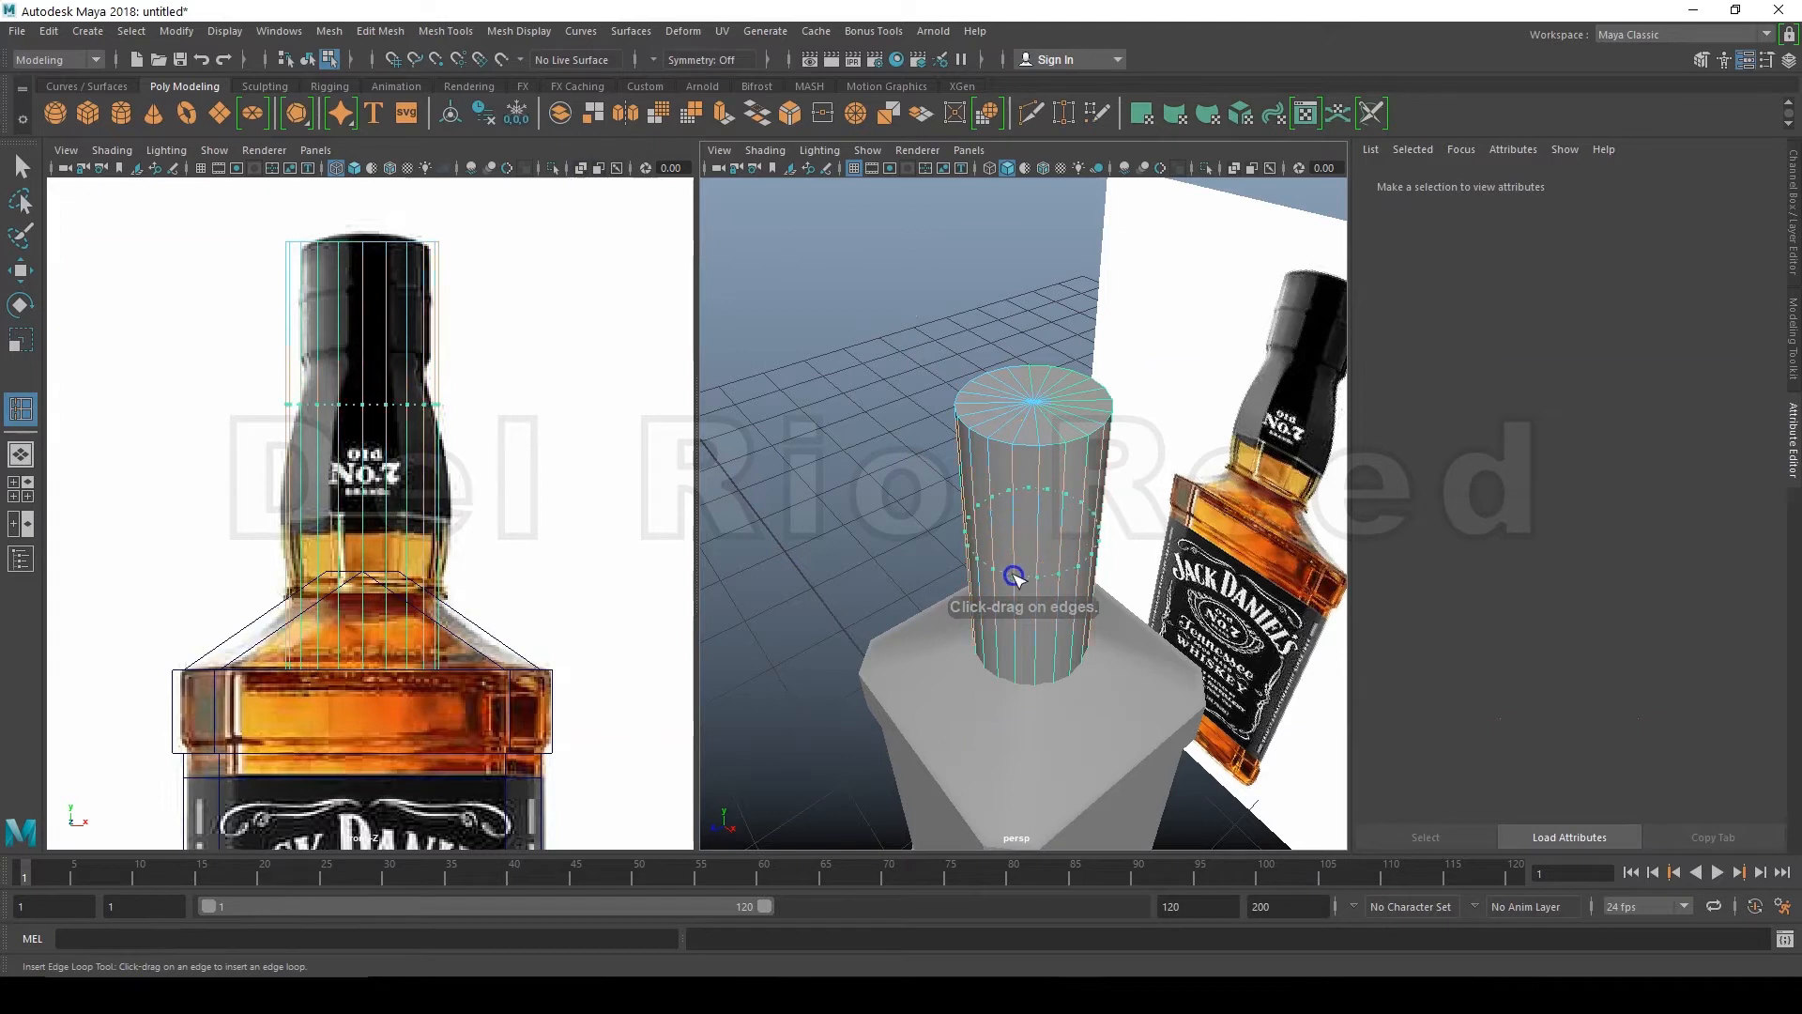
pyautogui.click(1026, 679)
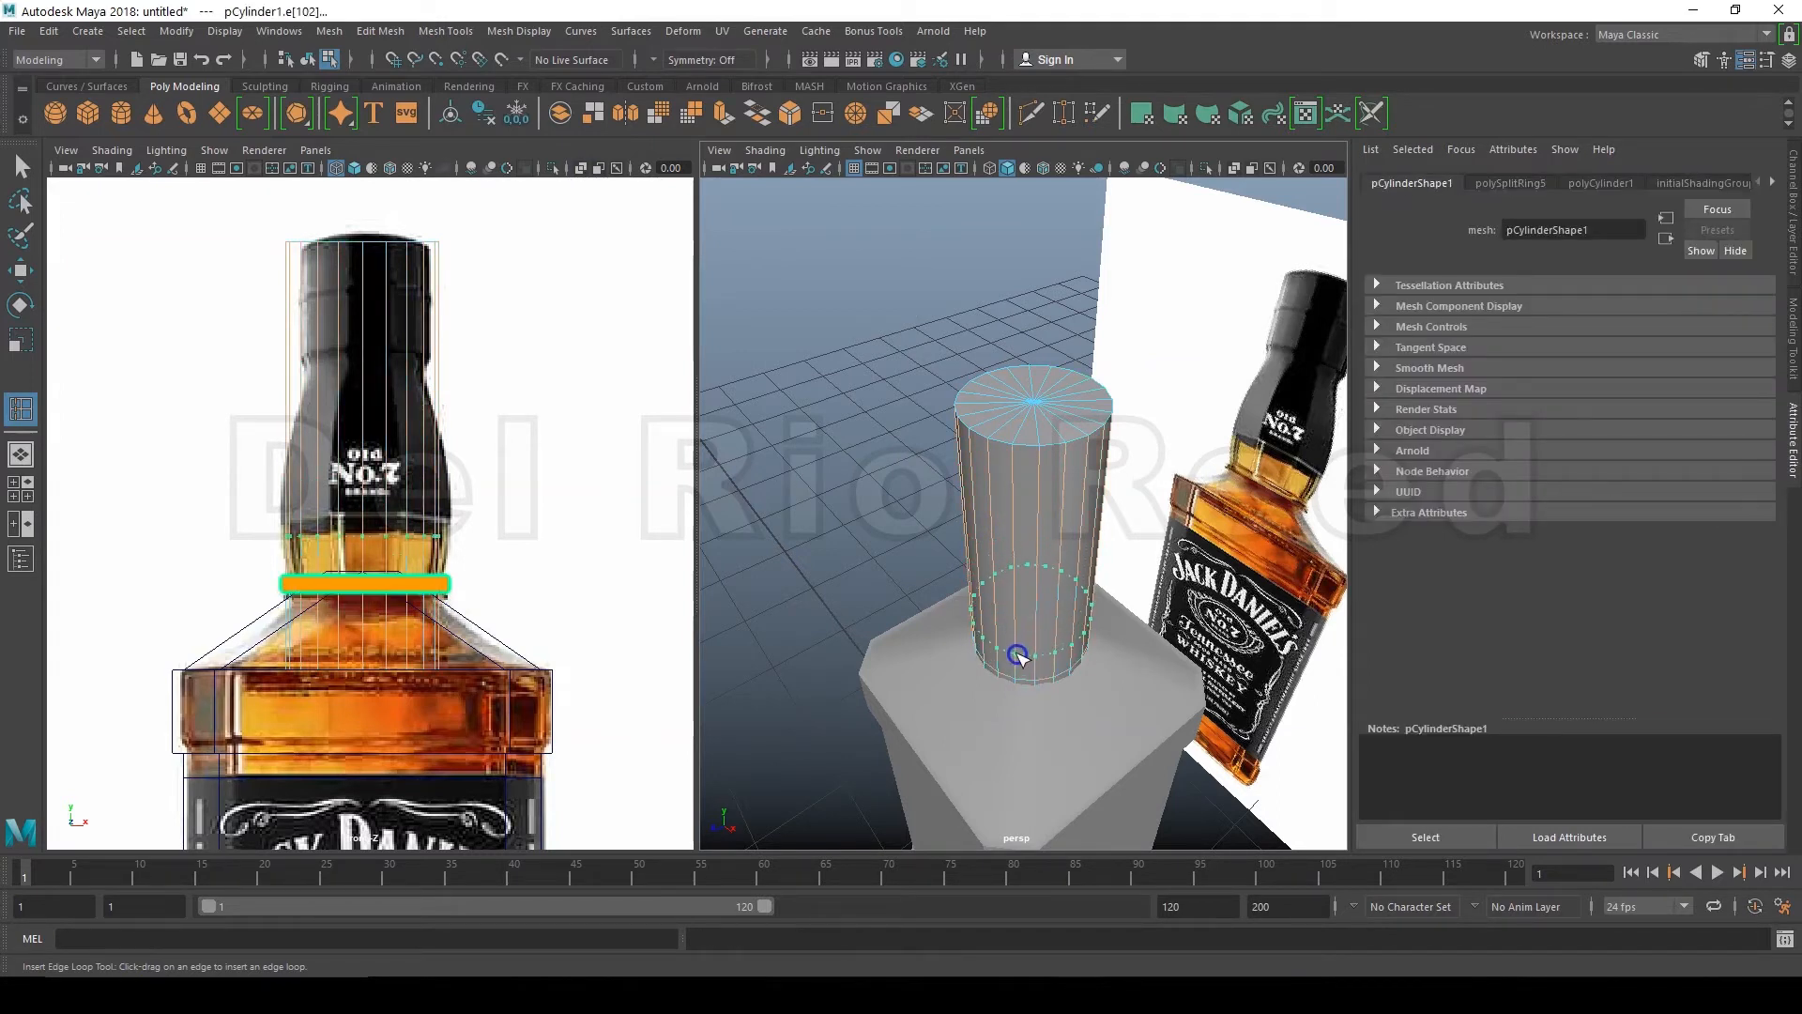
pyautogui.click(1019, 660)
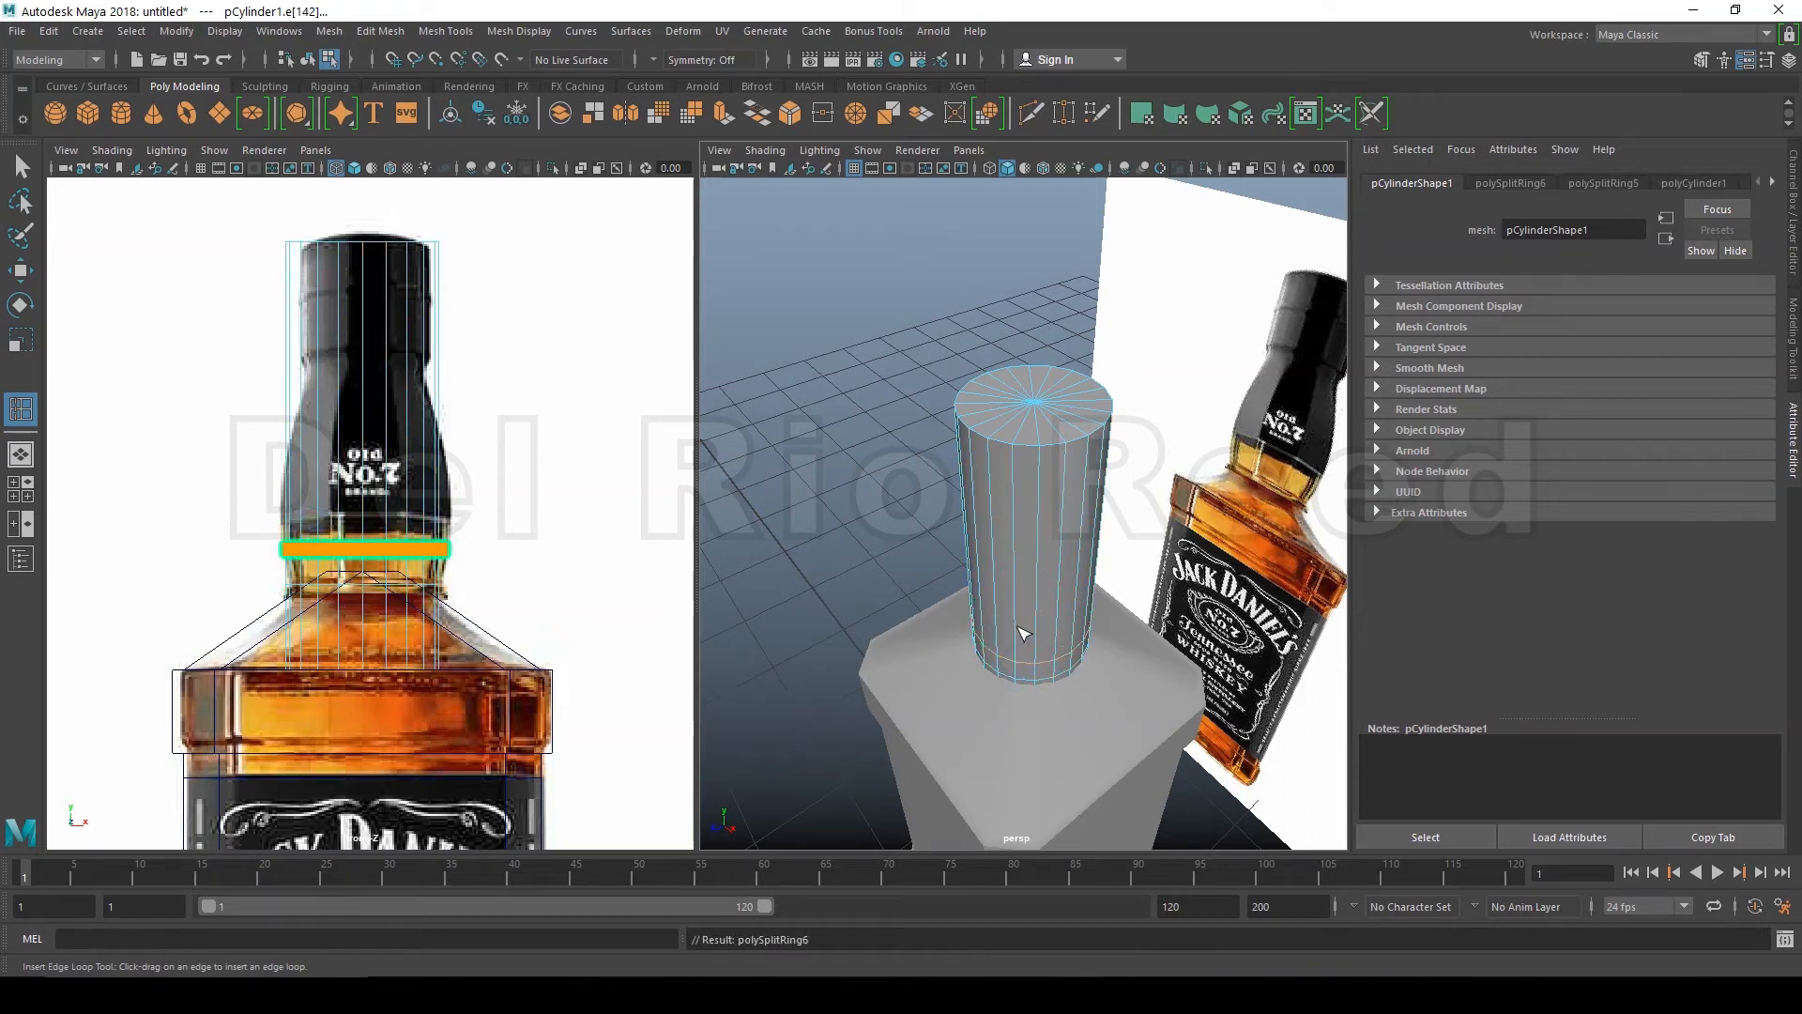
pyautogui.click(1017, 646)
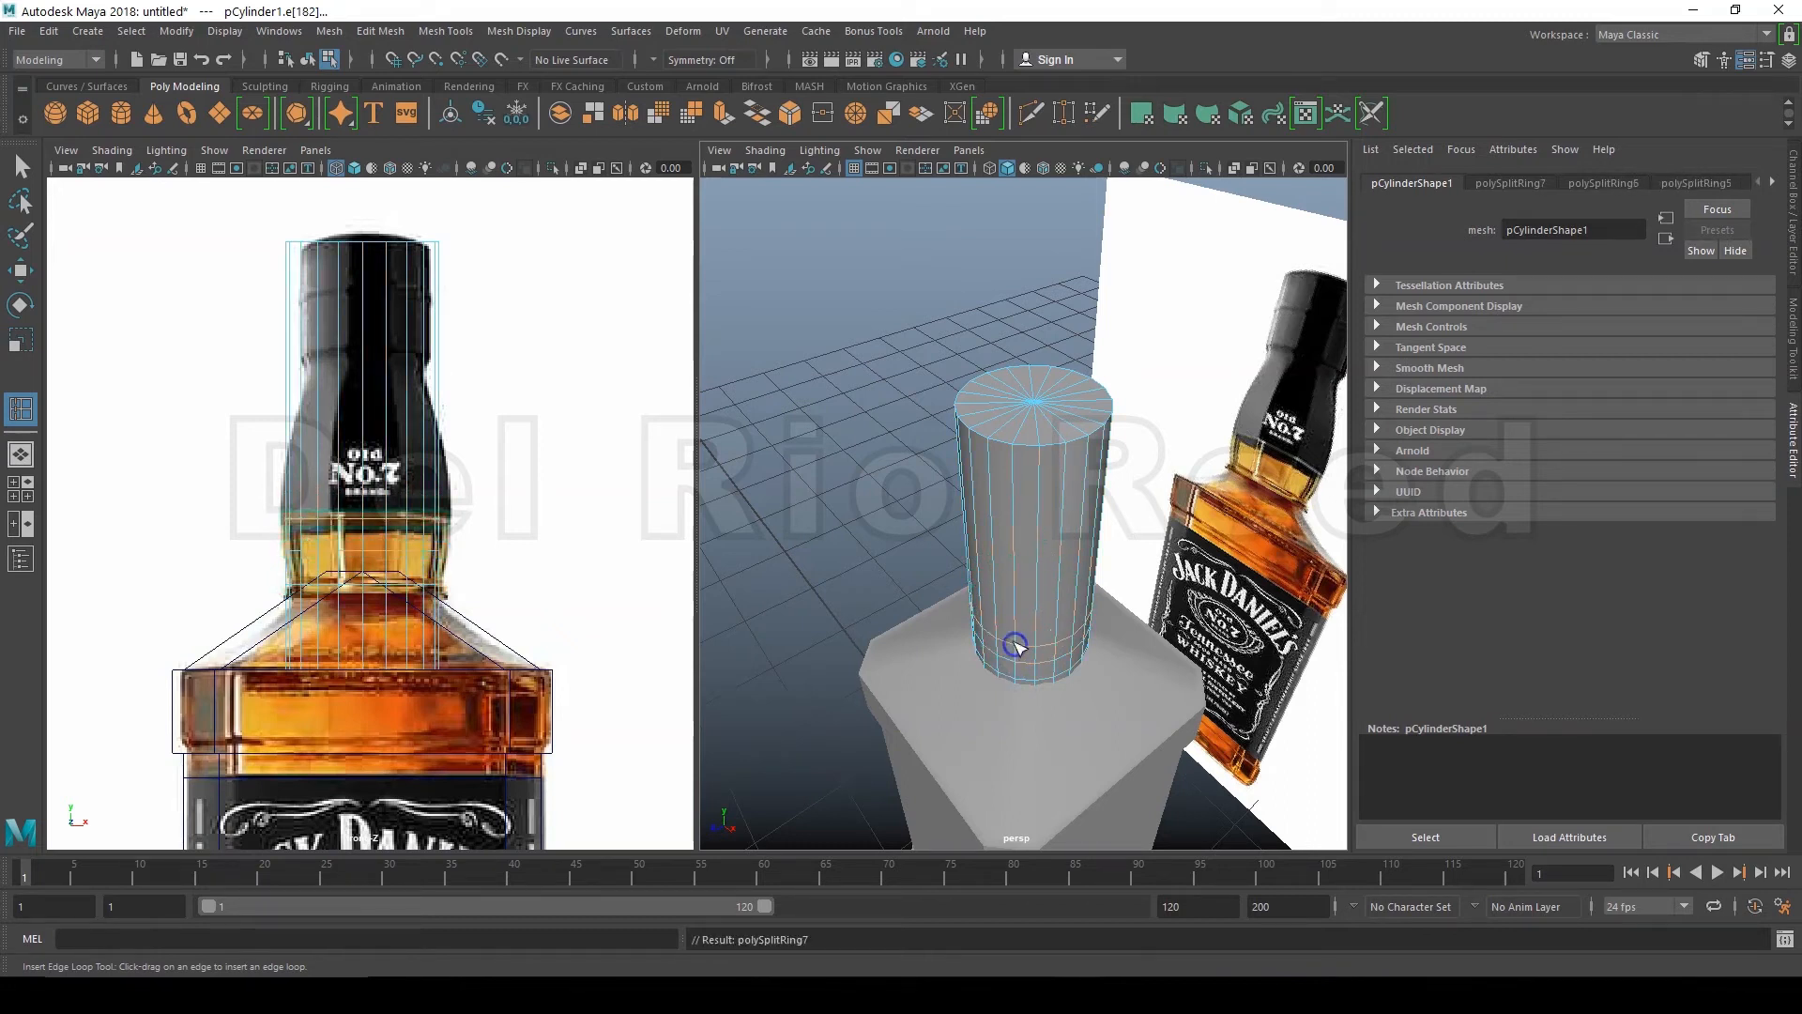
pyautogui.click(1006, 628)
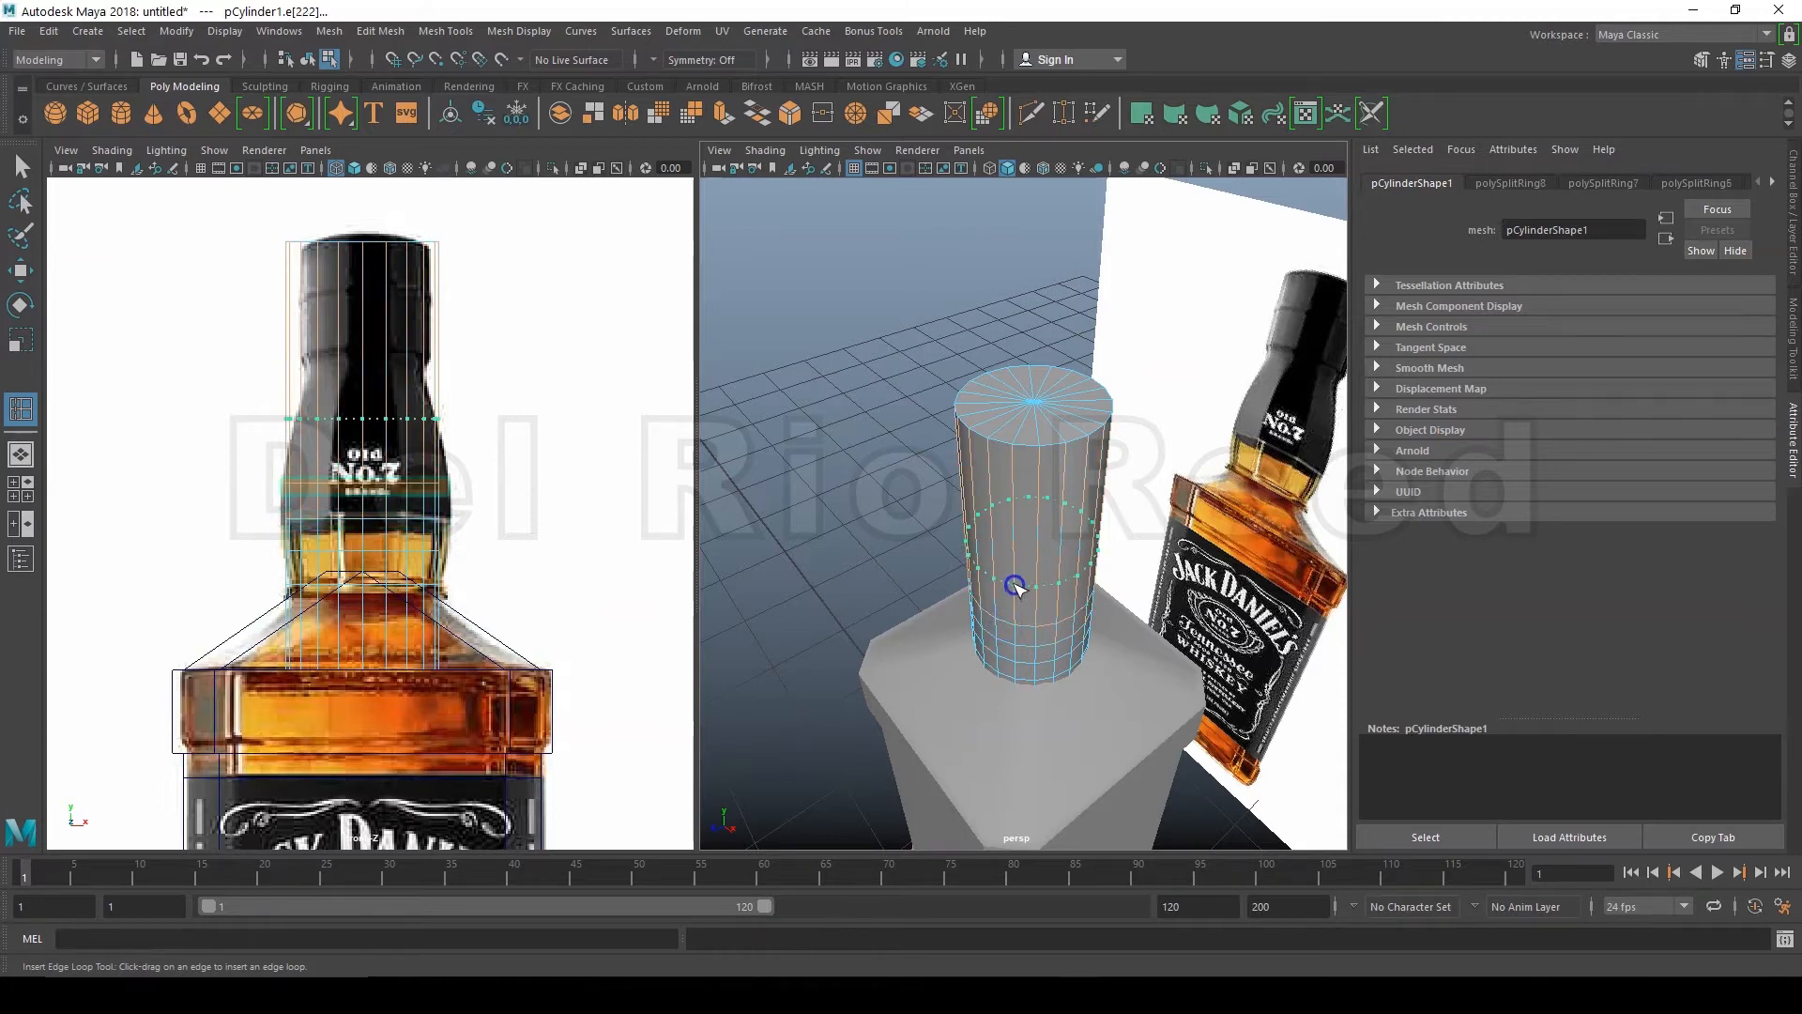
pyautogui.click(1011, 588)
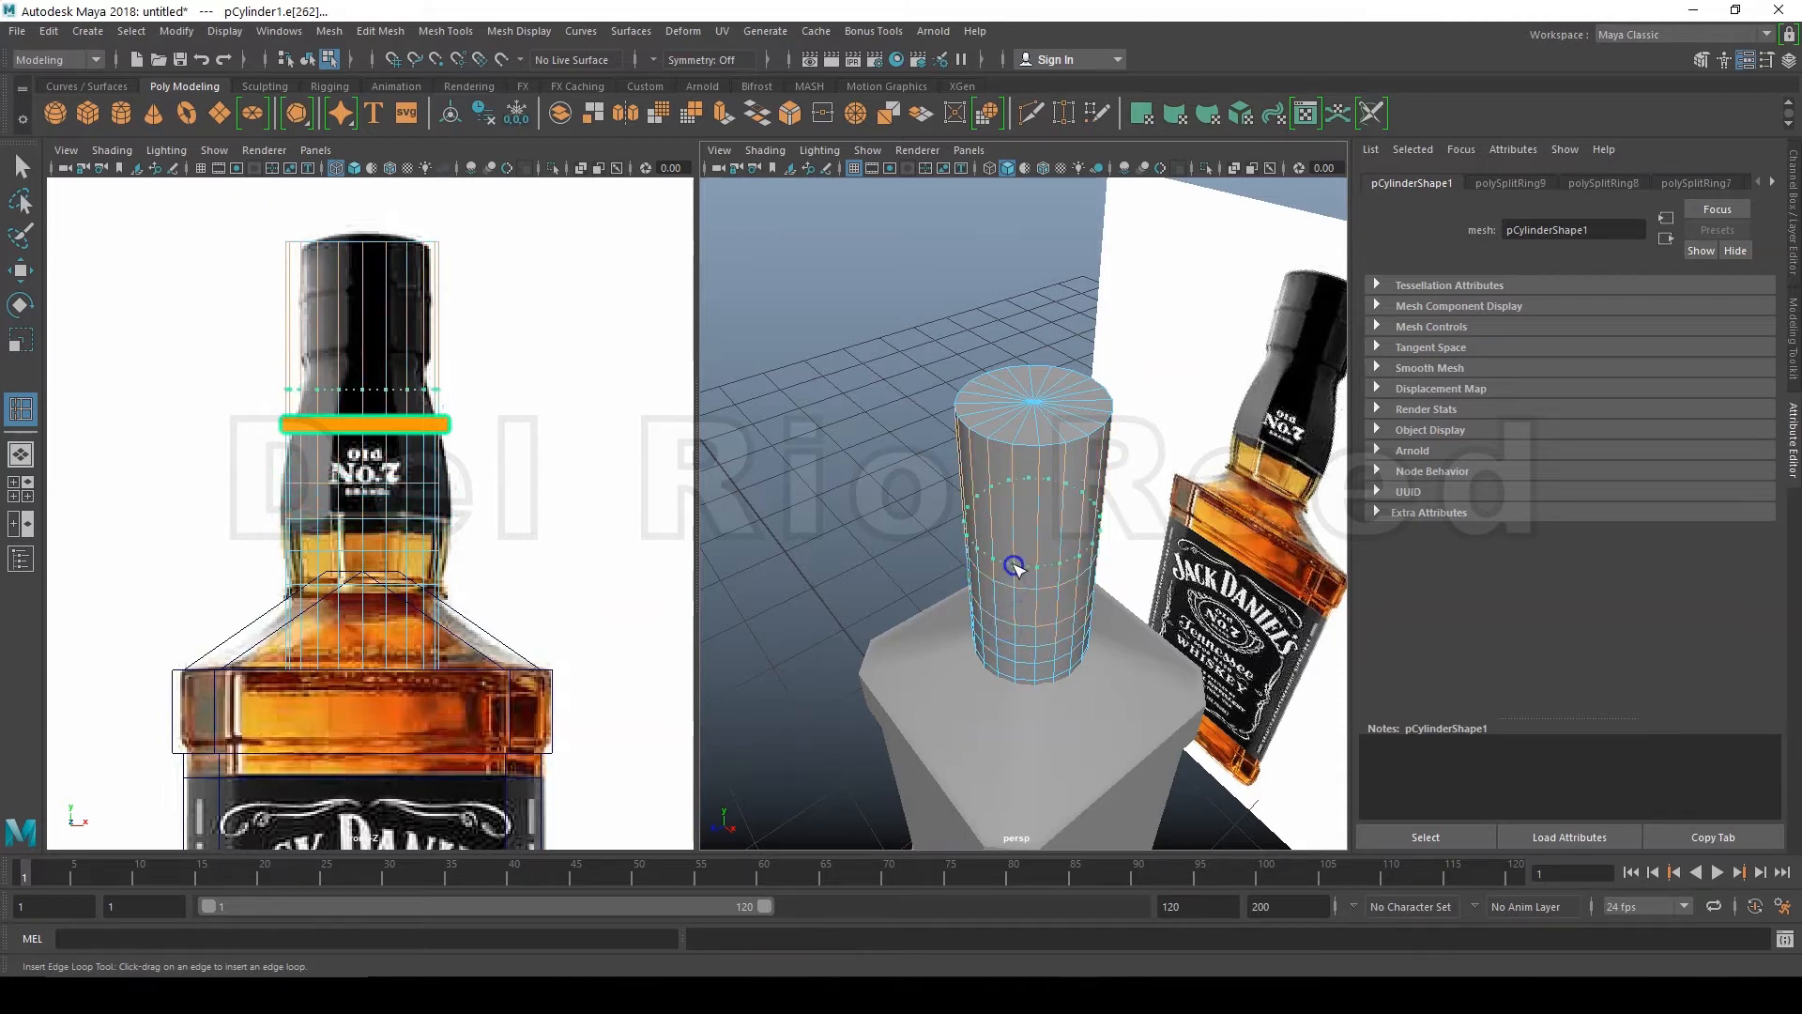
pyautogui.click(1013, 546)
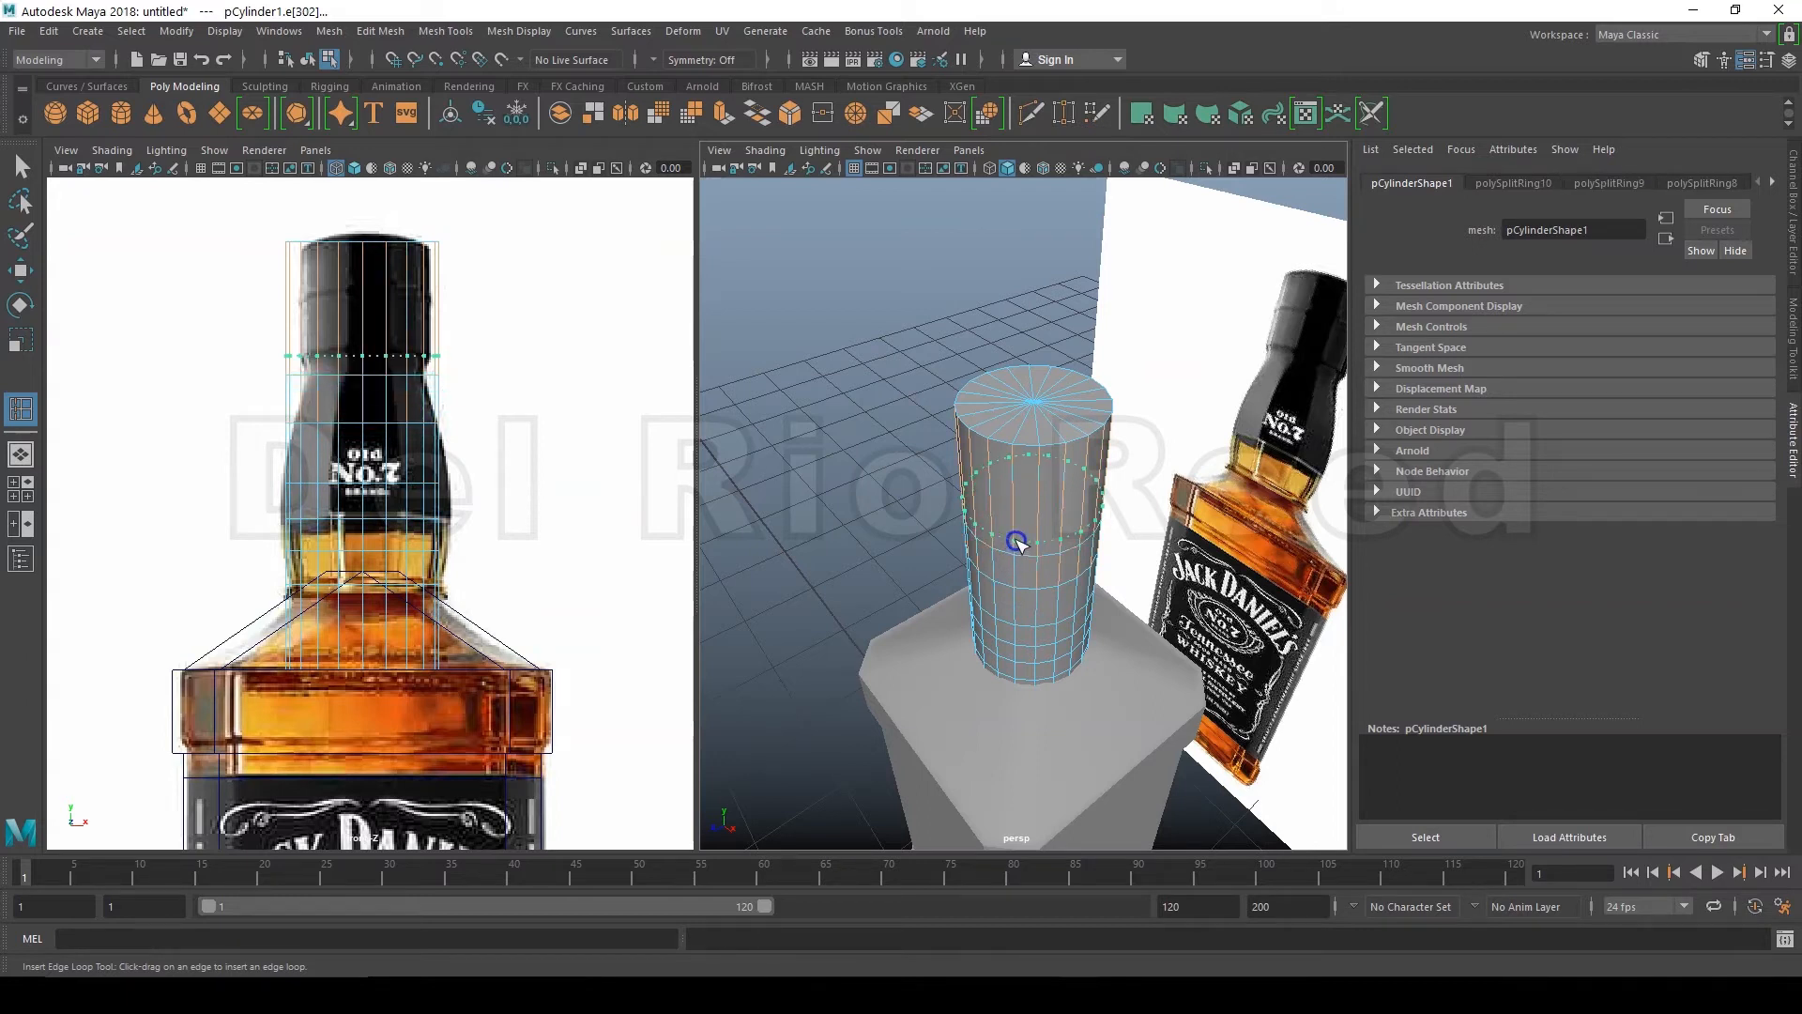
pyautogui.click(1014, 539)
pyautogui.press('q')
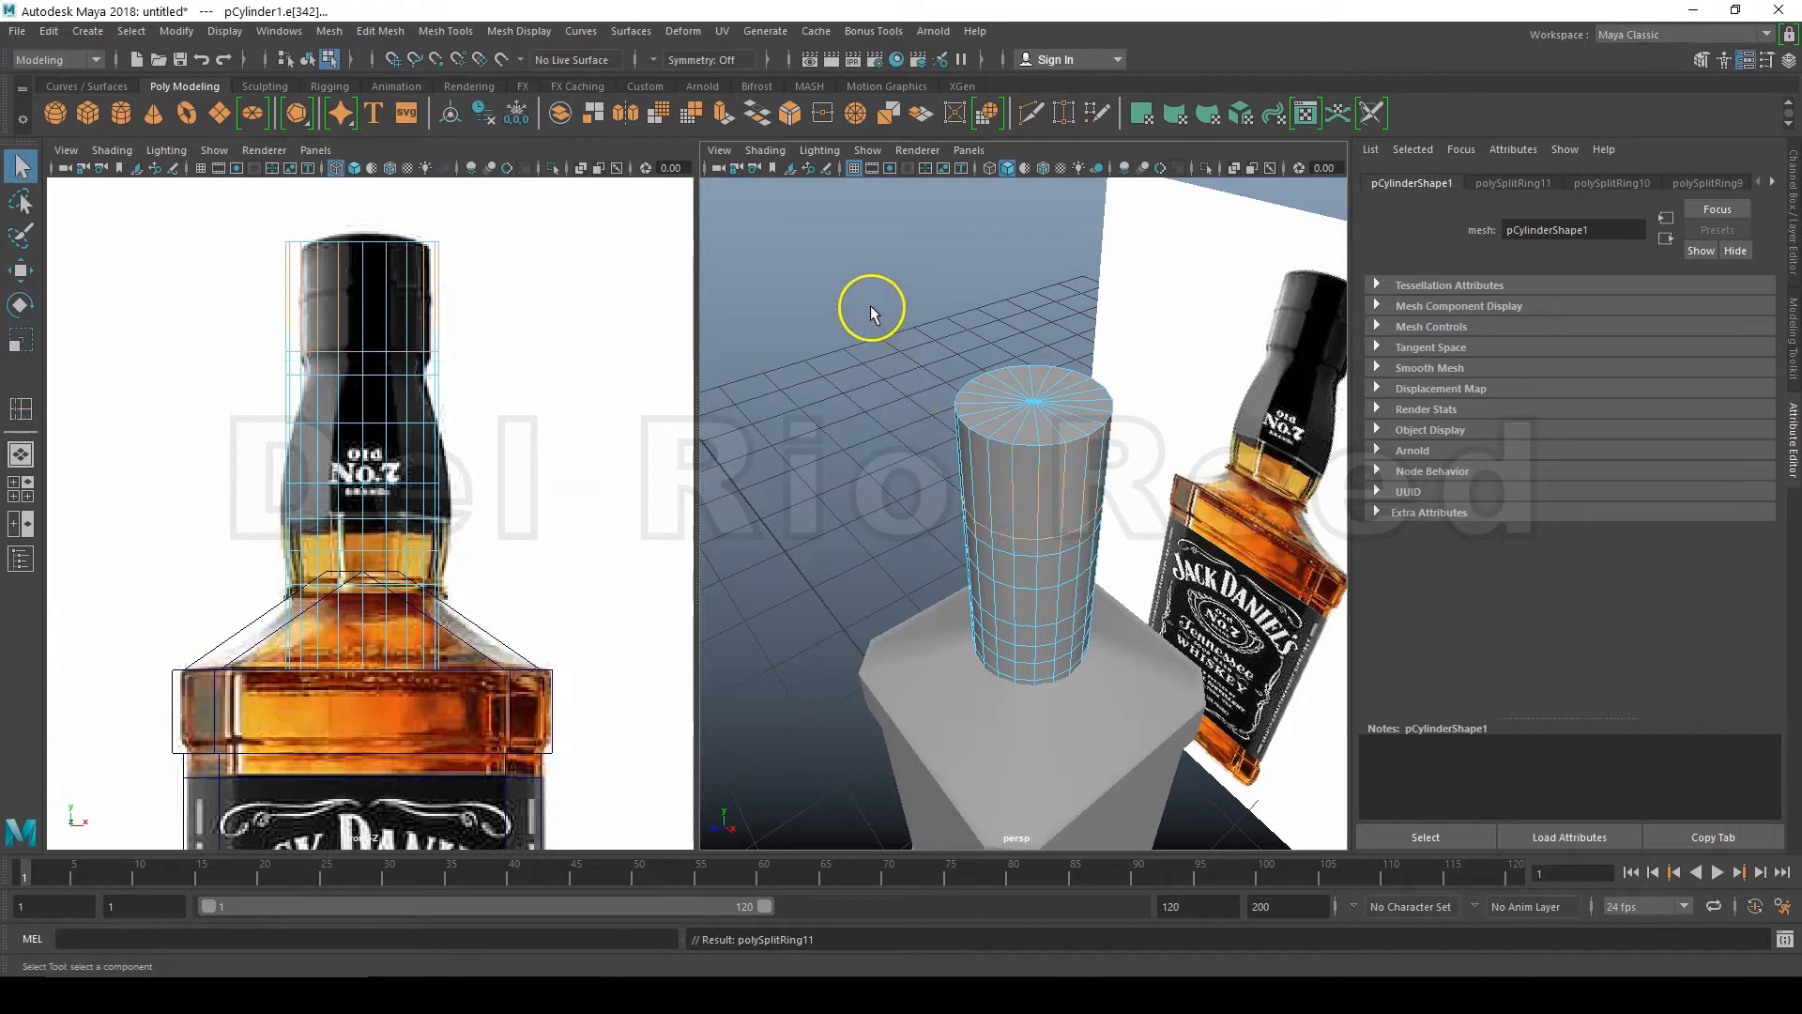
# Step: Scale the three vertex rows around the upper glass neck and lower cap outward horizontally to match the reference's bulge
pyautogui.rightClick(870, 301)
pyautogui.click(801, 298)
pyautogui.moveTo(501, 699); pyautogui.dragTo(350, 617)
pyautogui.moveTo(240, 586); pyautogui.dragTo(237, 582)
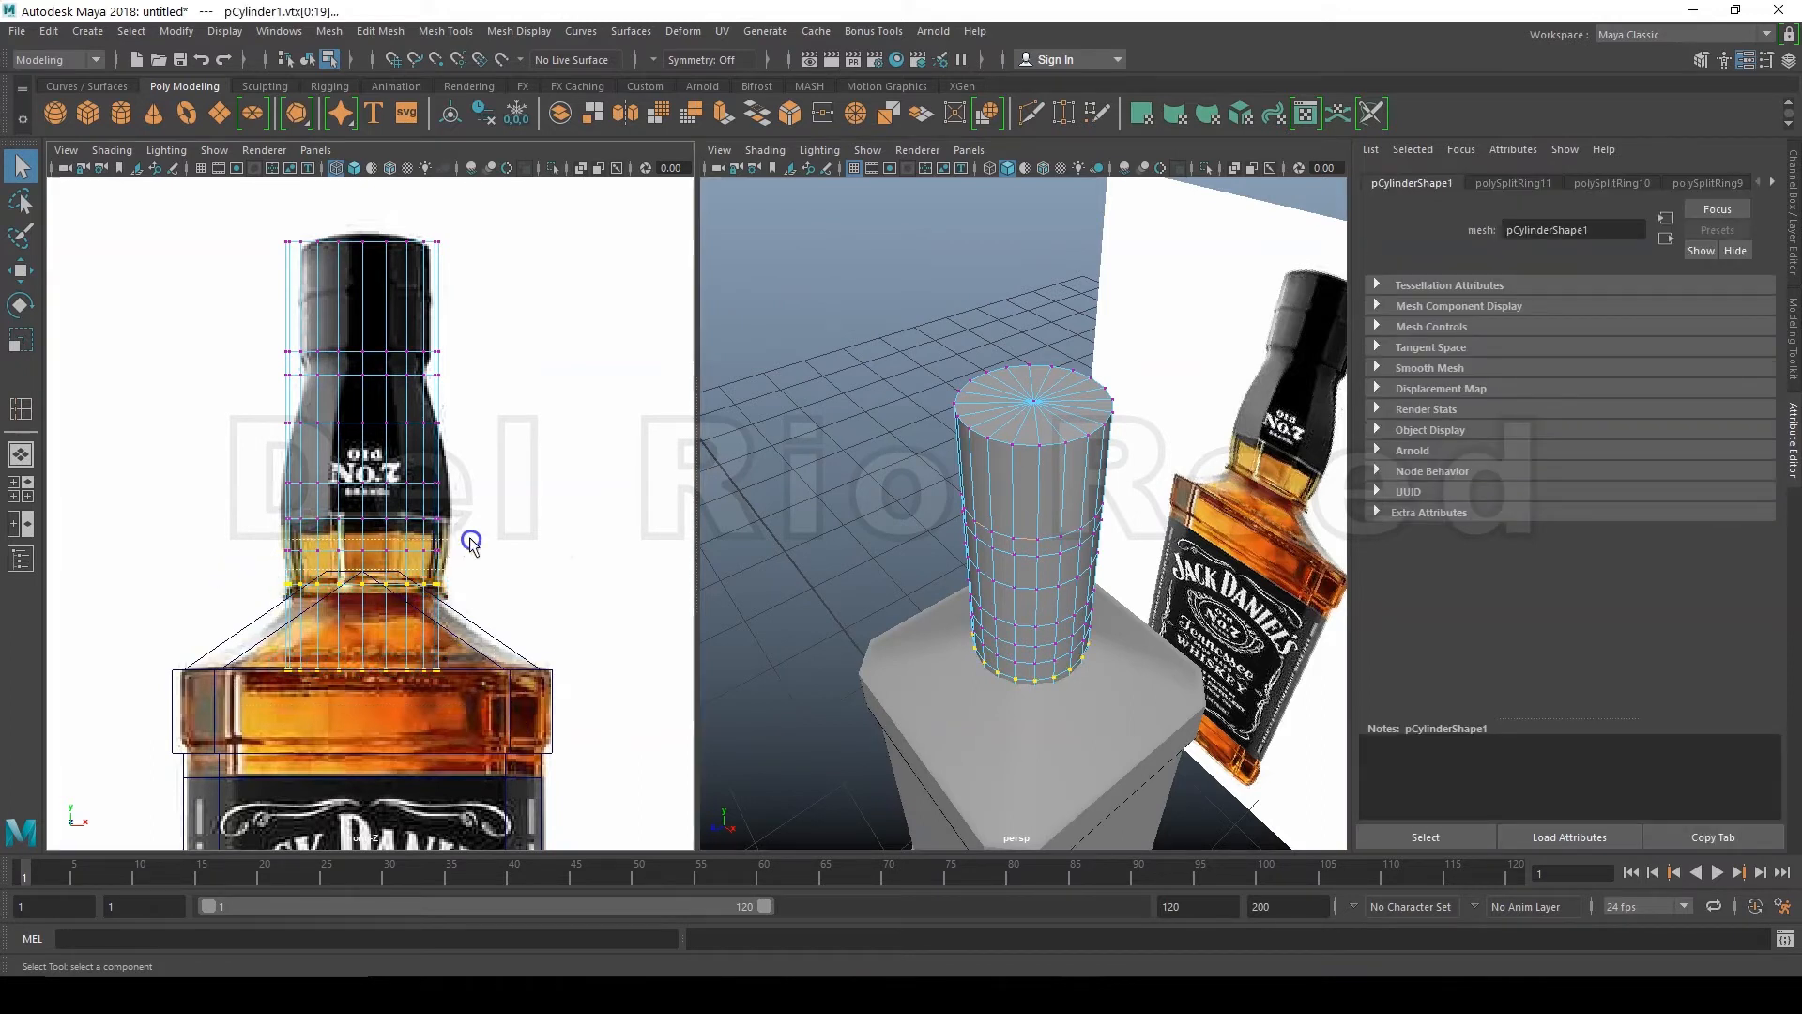
pyautogui.click(21, 339)
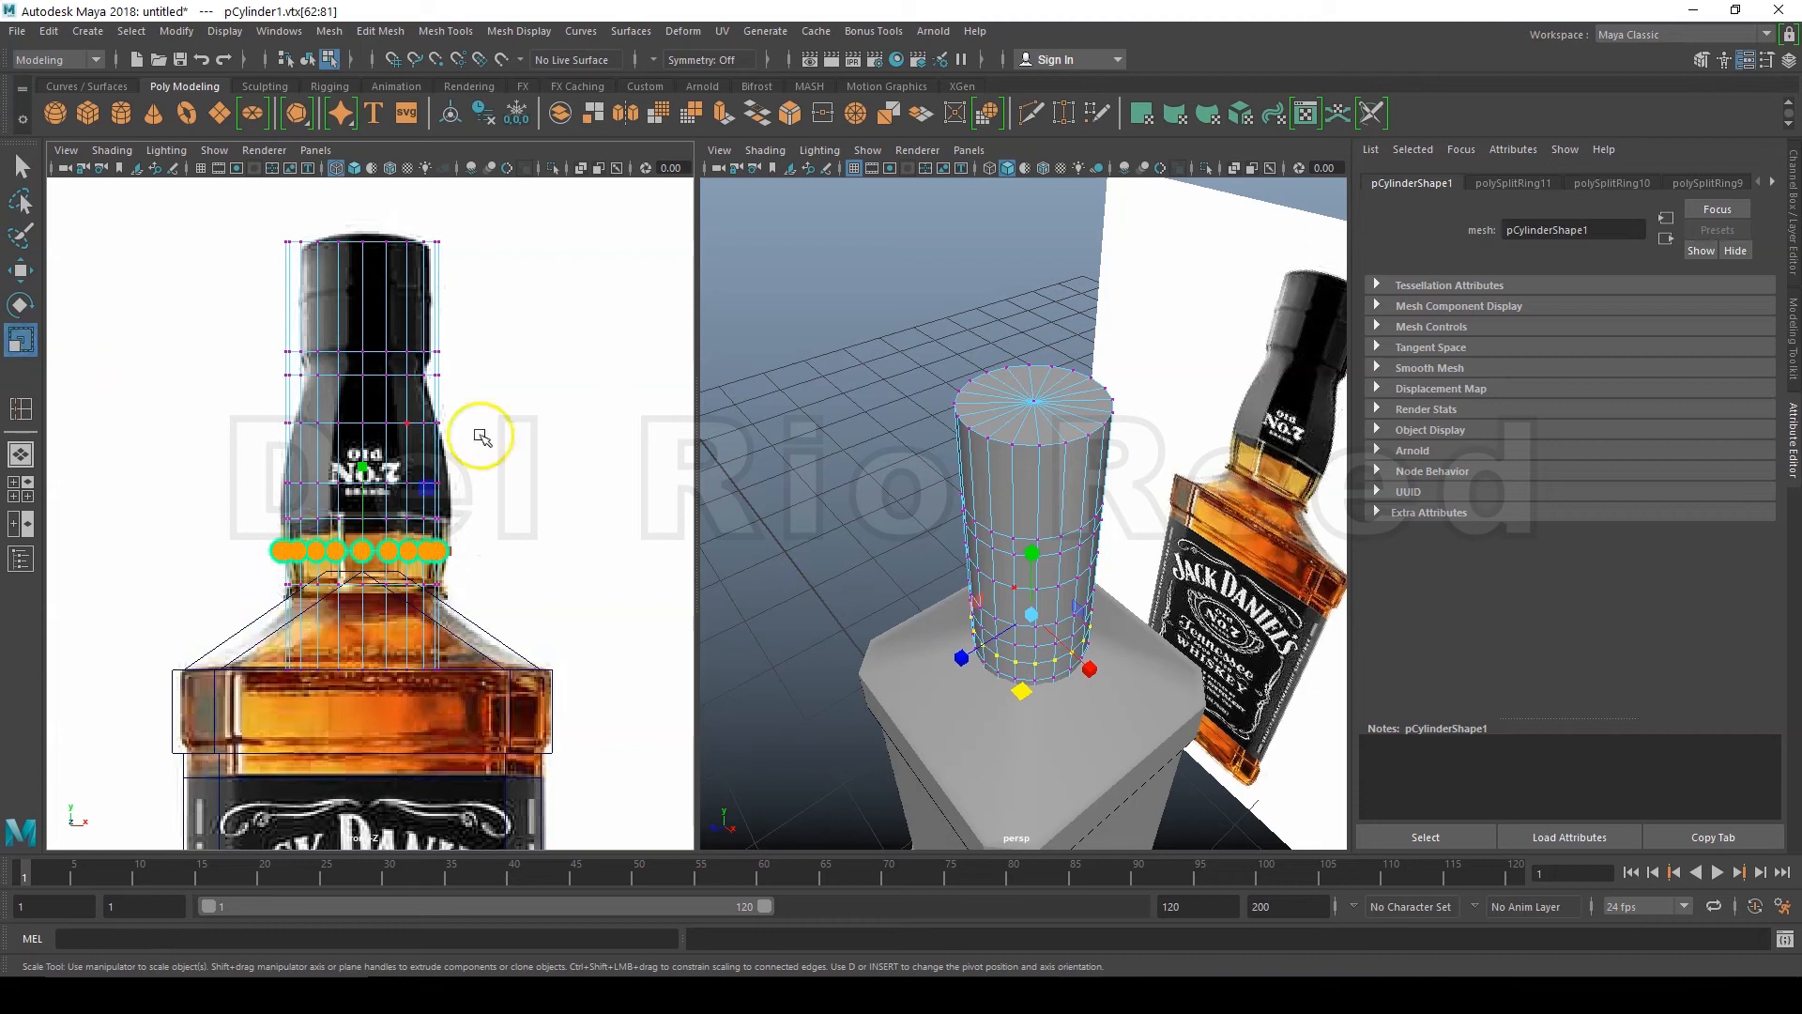
pyautogui.moveTo(1023, 691); pyautogui.dragTo(1015, 700)
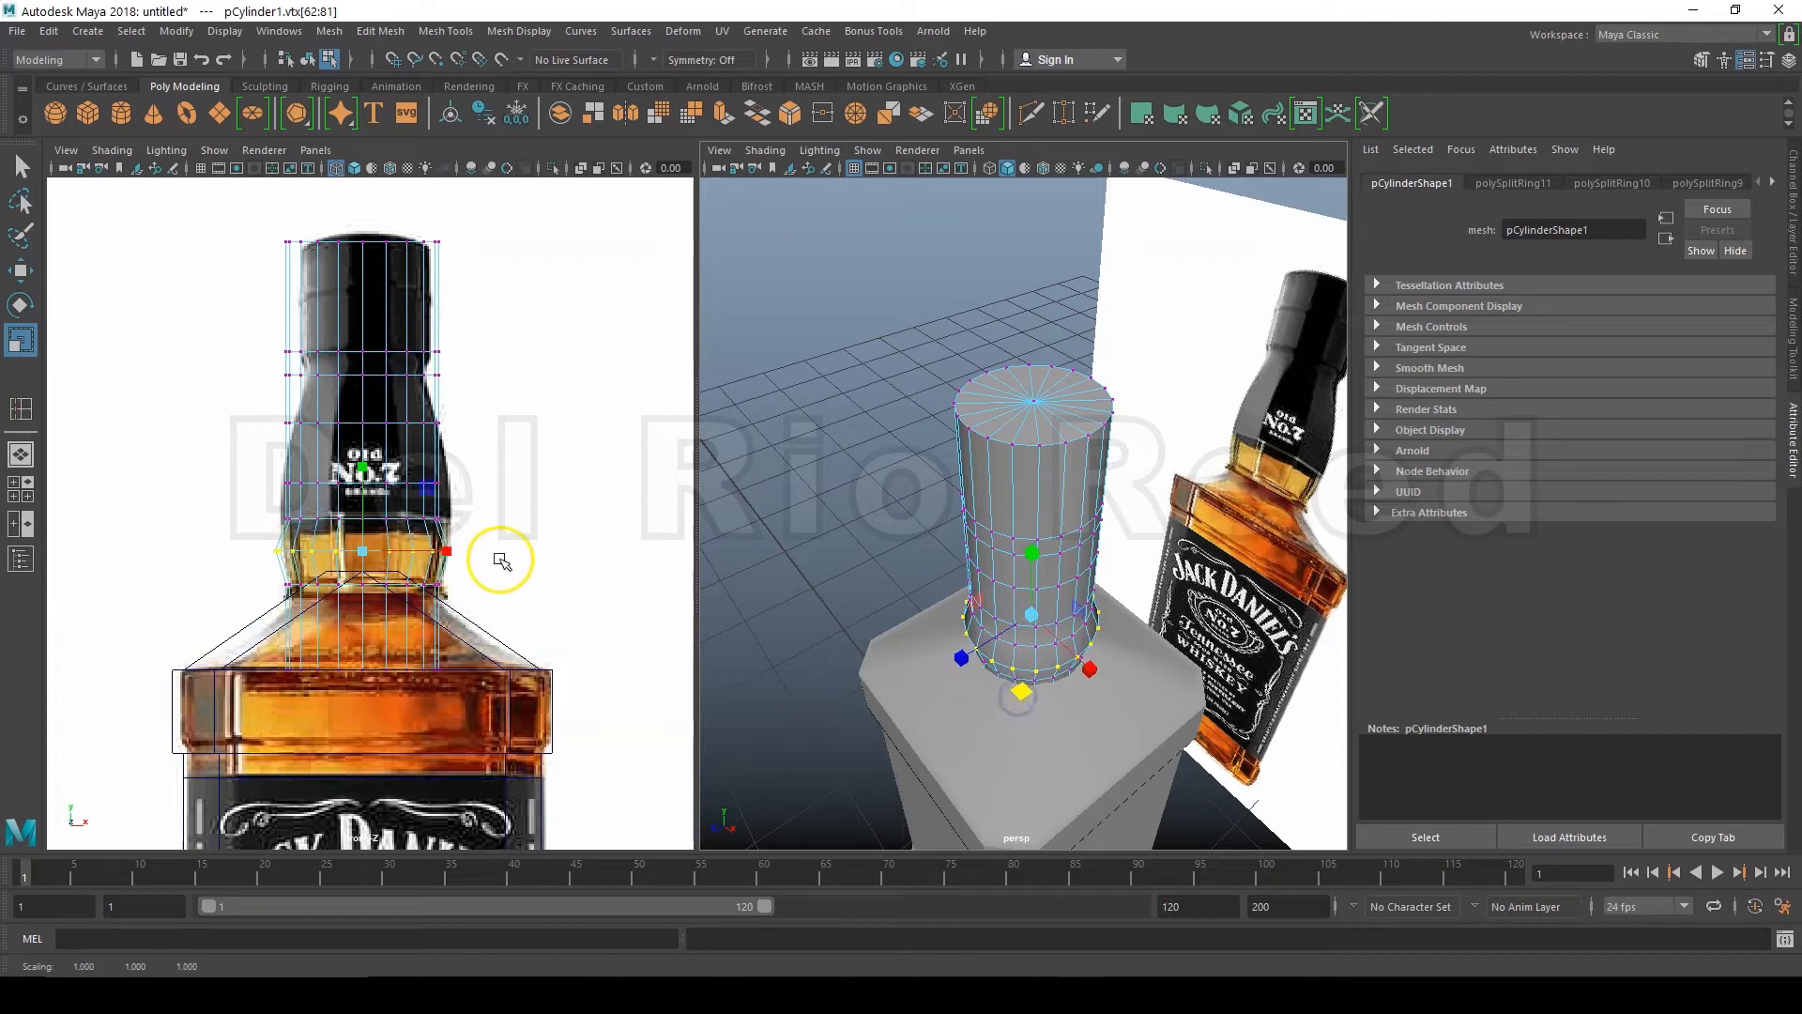
pyautogui.moveTo(489, 537); pyautogui.dragTo(229, 512)
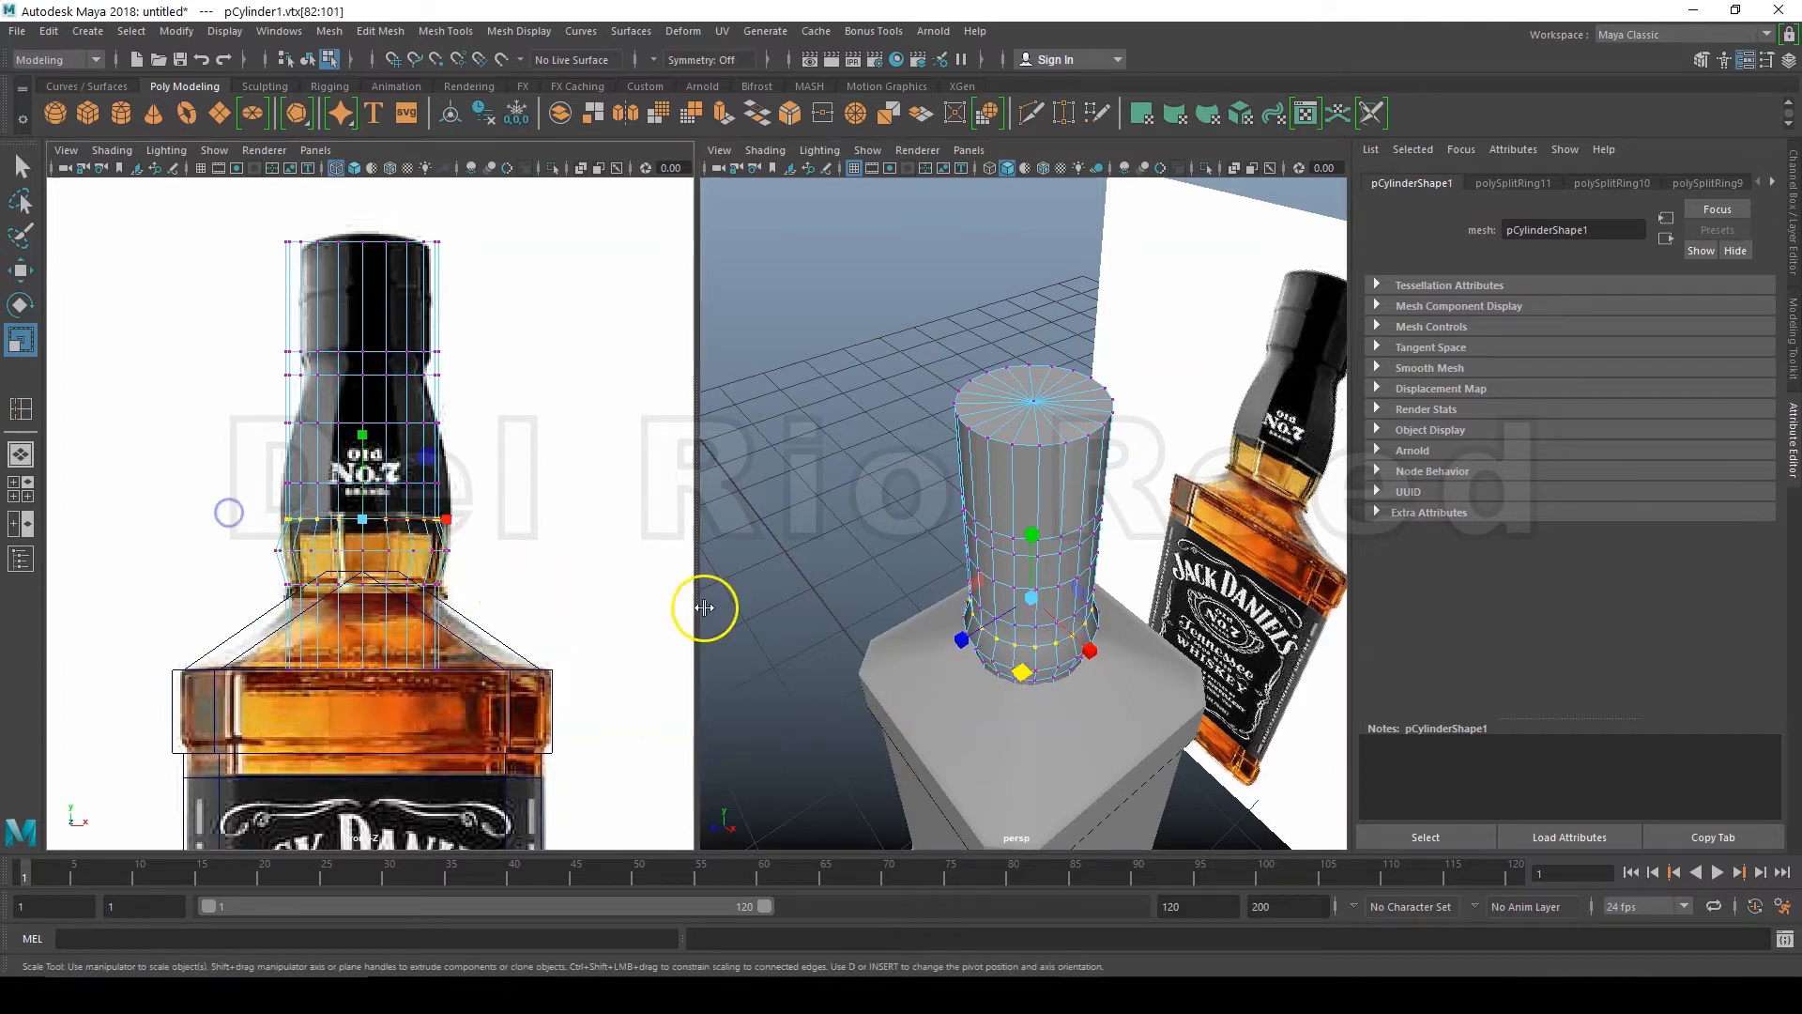
pyautogui.moveTo(1026, 675); pyautogui.dragTo(1009, 684)
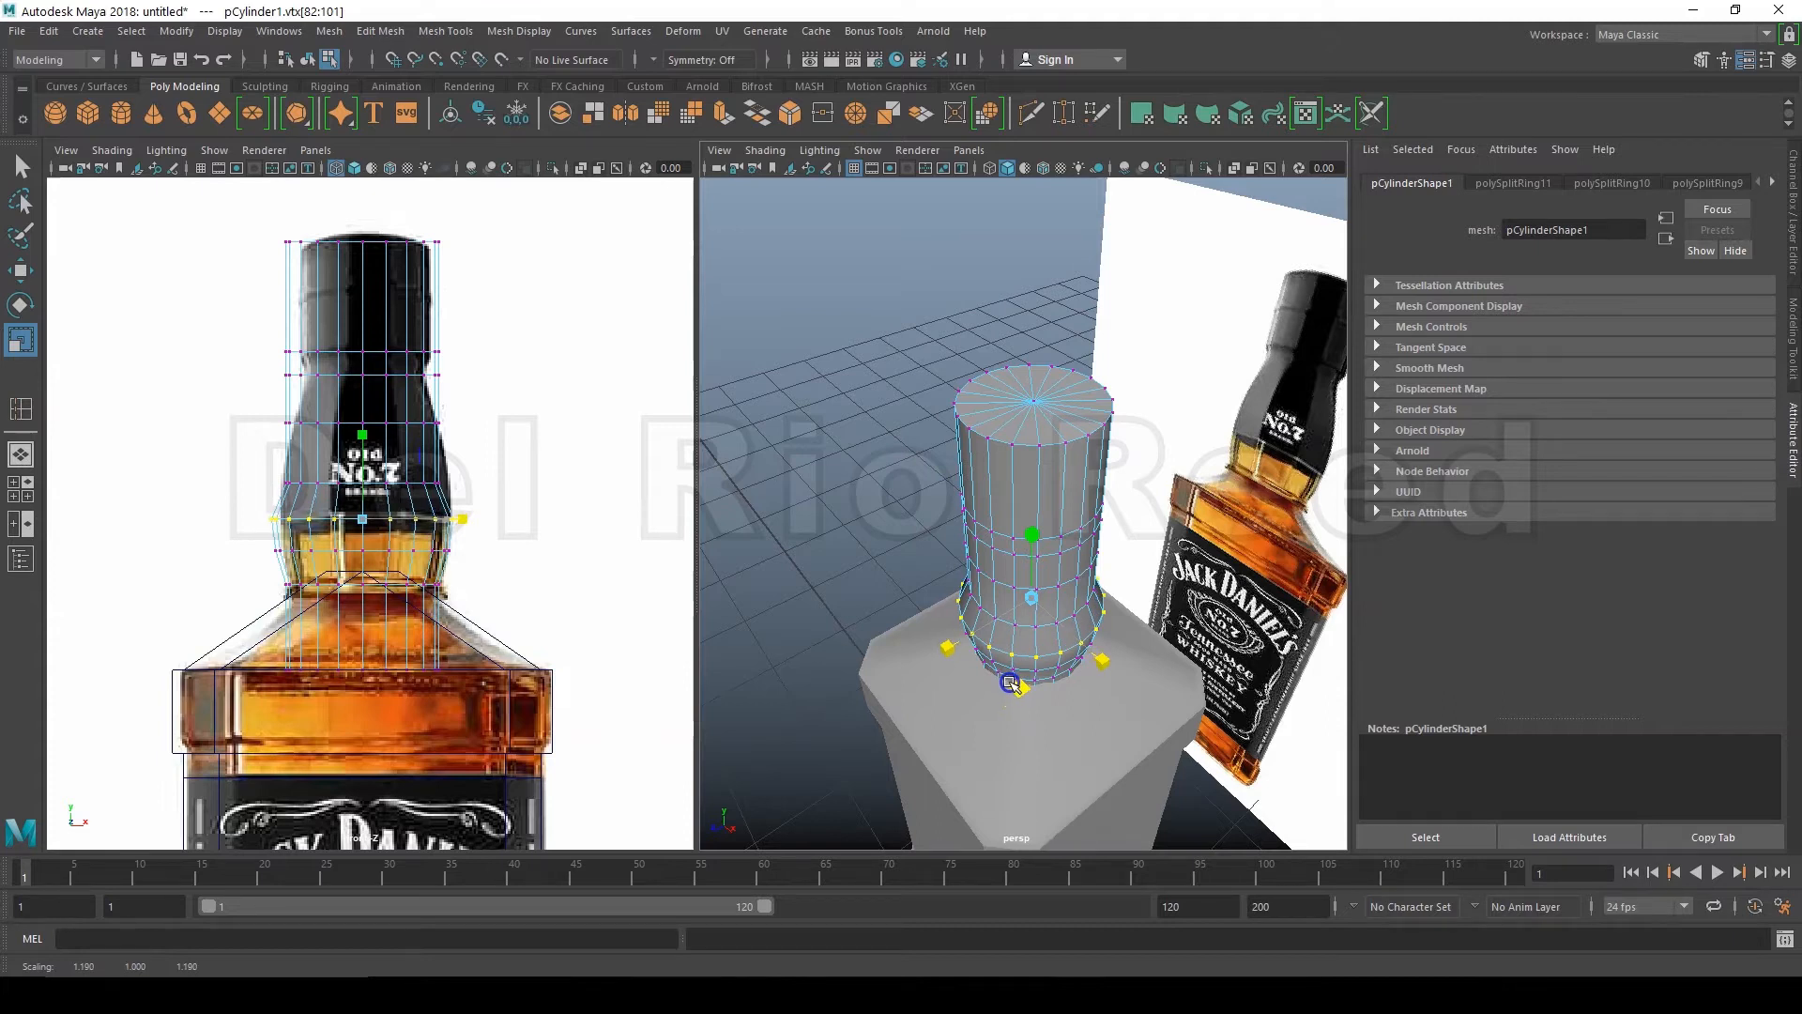
pyautogui.moveTo(481, 503); pyautogui.dragTo(215, 464)
pyautogui.moveTo(1023, 652); pyautogui.dragTo(1016, 658)
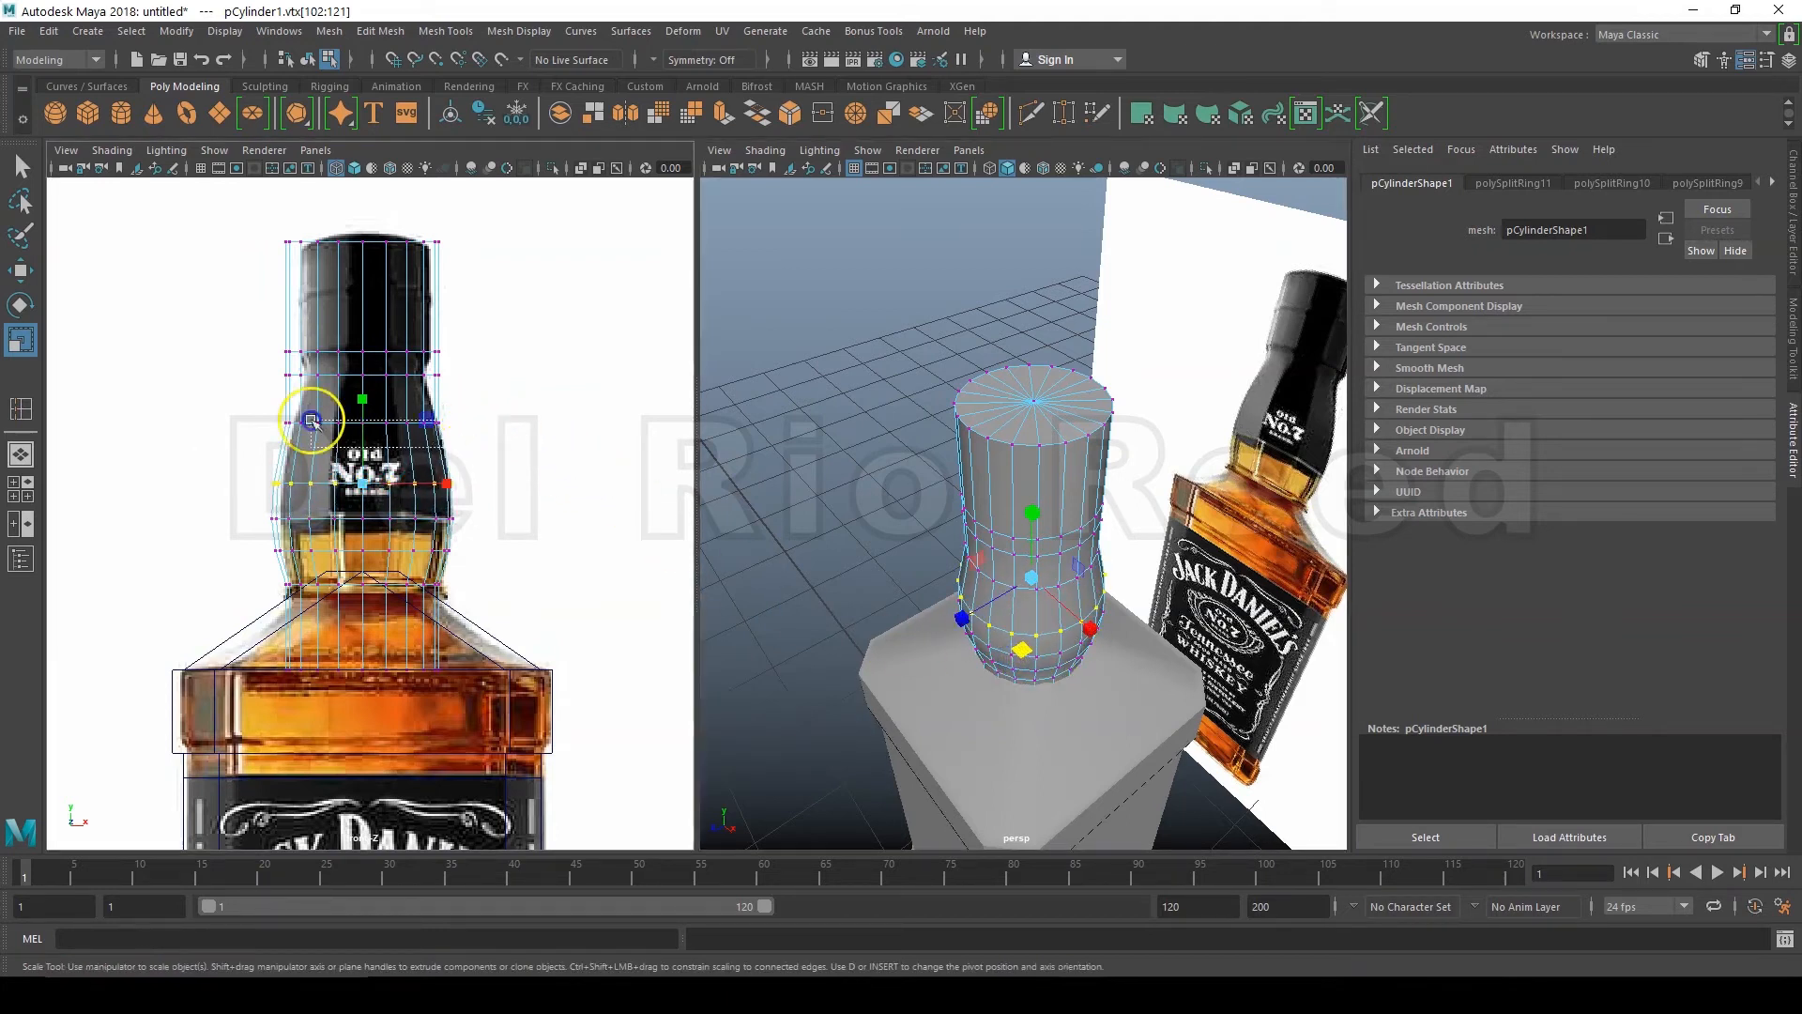
# Step: Scale the vertex rows of the upper cap horizontally, narrowing the waist and the cap's top section to follow the reference
pyautogui.moveTo(263, 414); pyautogui.dragTo(479, 445)
pyautogui.moveTo(1022, 614); pyautogui.dragTo(1023, 609)
pyautogui.moveTo(542, 402); pyautogui.dragTo(257, 363)
pyautogui.moveTo(1027, 563); pyautogui.dragTo(1040, 568)
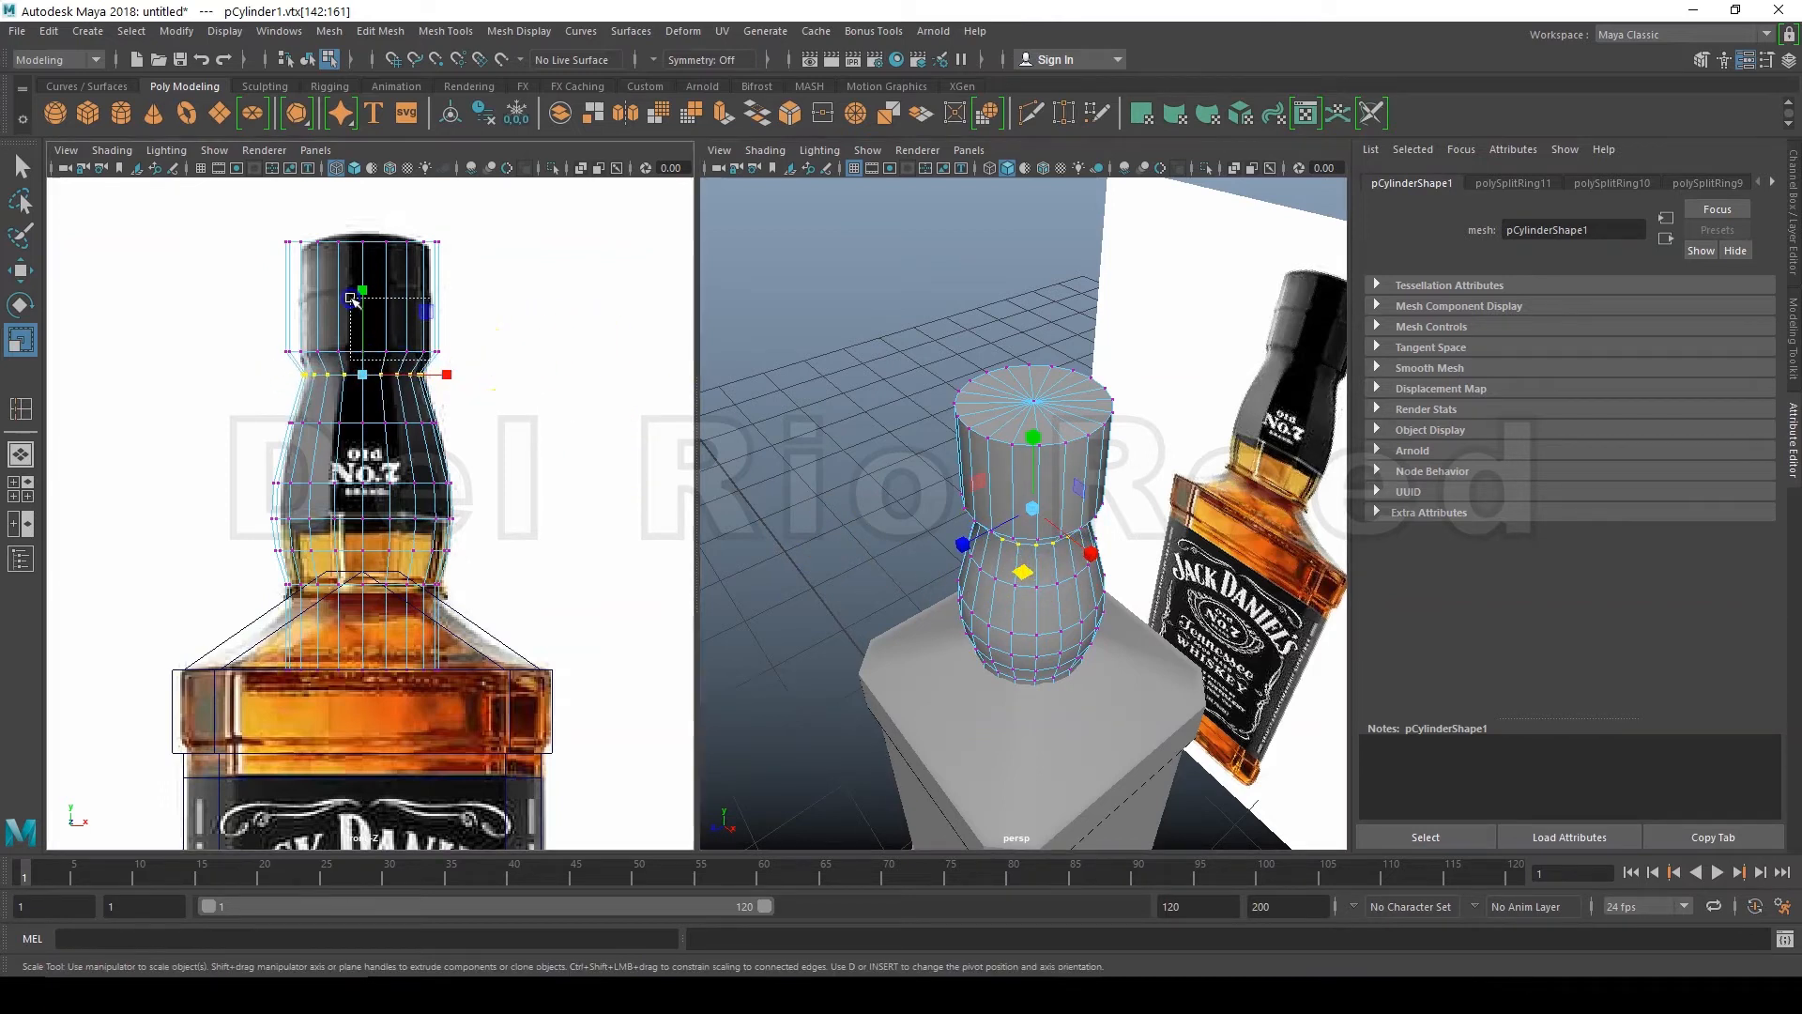
pyautogui.moveTo(243, 222); pyautogui.dragTo(472, 364)
pyautogui.moveTo(1018, 510); pyautogui.dragTo(1039, 511)
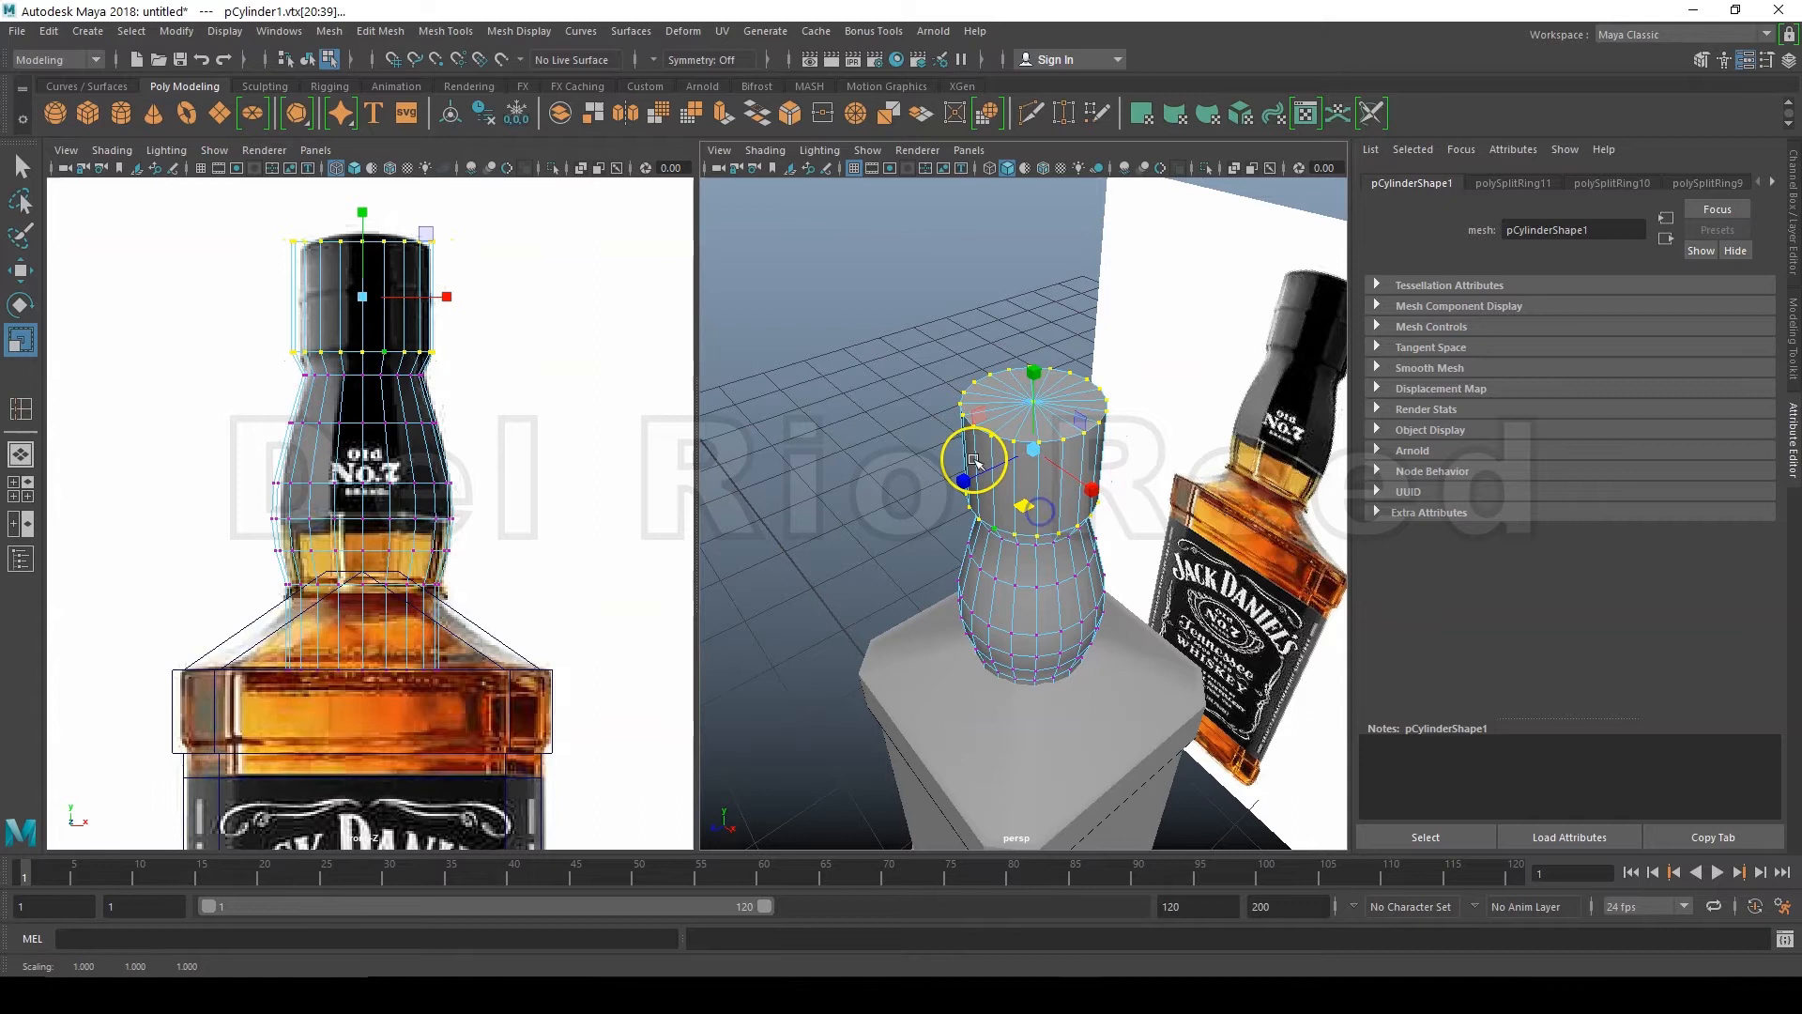
pyautogui.click(875, 339)
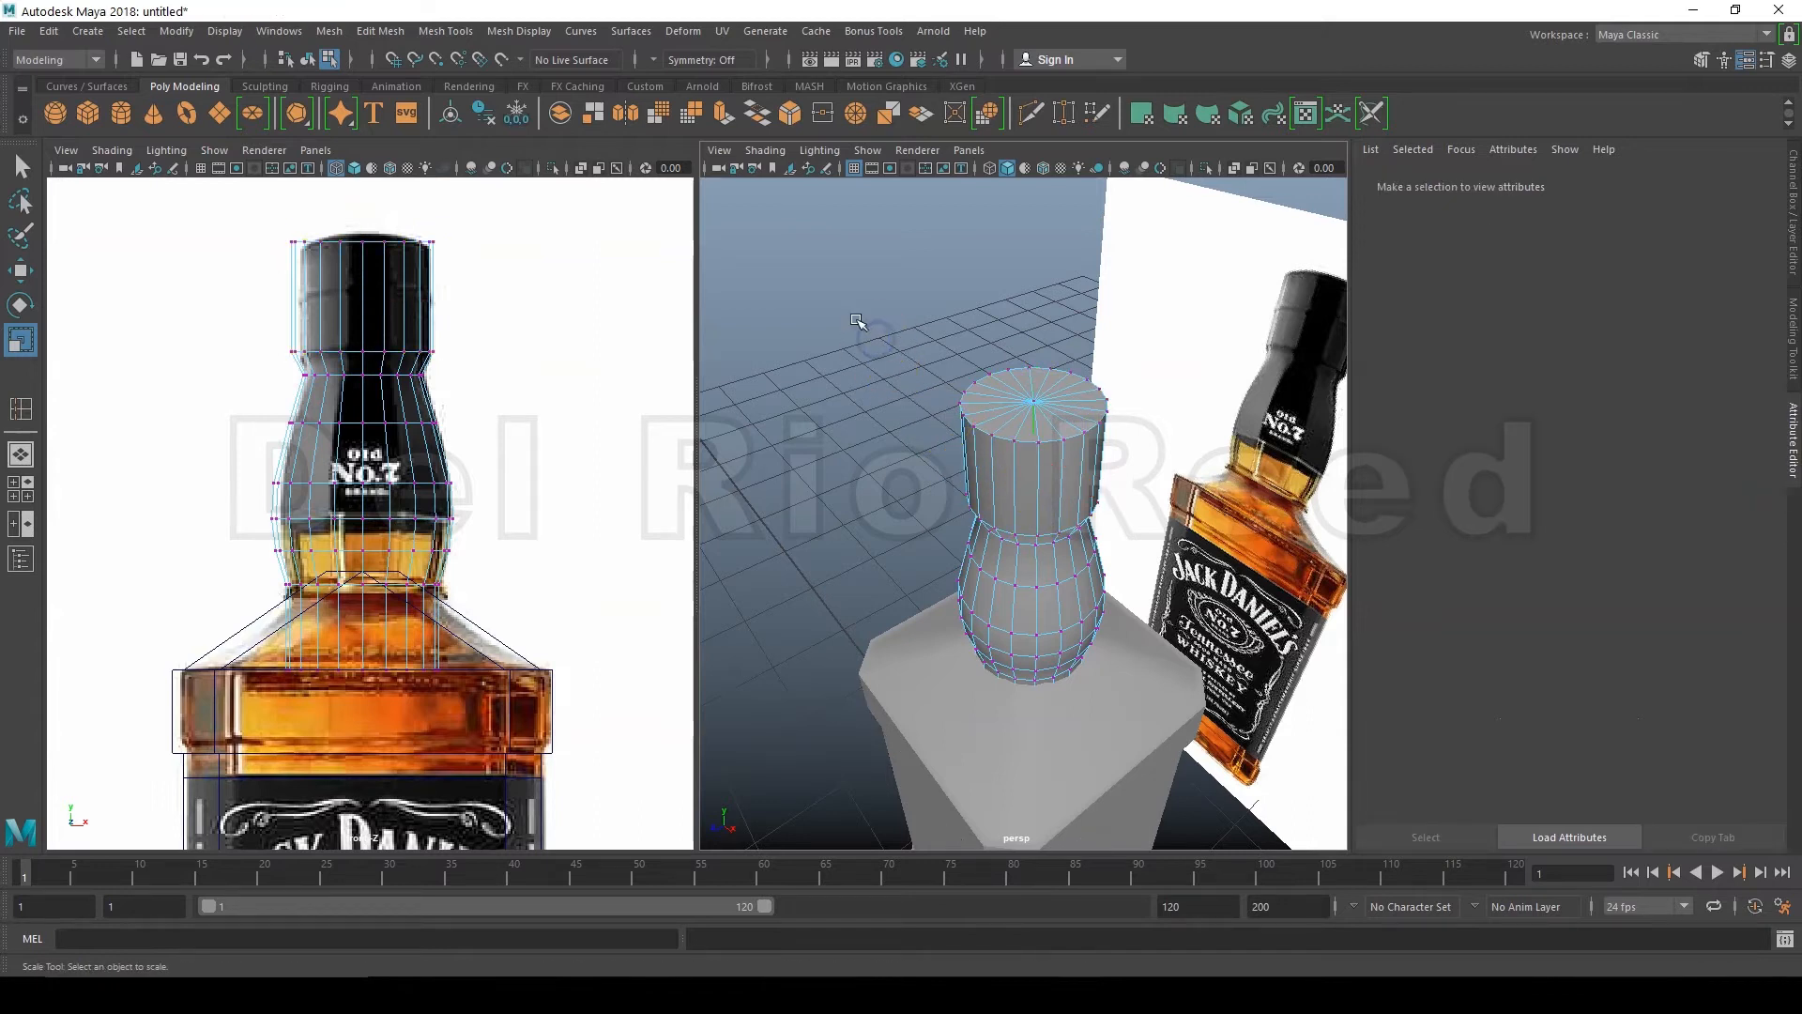
# Step: Extrude the band of faces at the cylinder's base outward about 0.045 units with Keep Faces Together on
pyautogui.rightClick(857, 321)
pyautogui.moveTo(838, 369); pyautogui.dragTo(842, 371, button='right')
pyautogui.moveTo(267, 646); pyautogui.dragTo(270, 648)
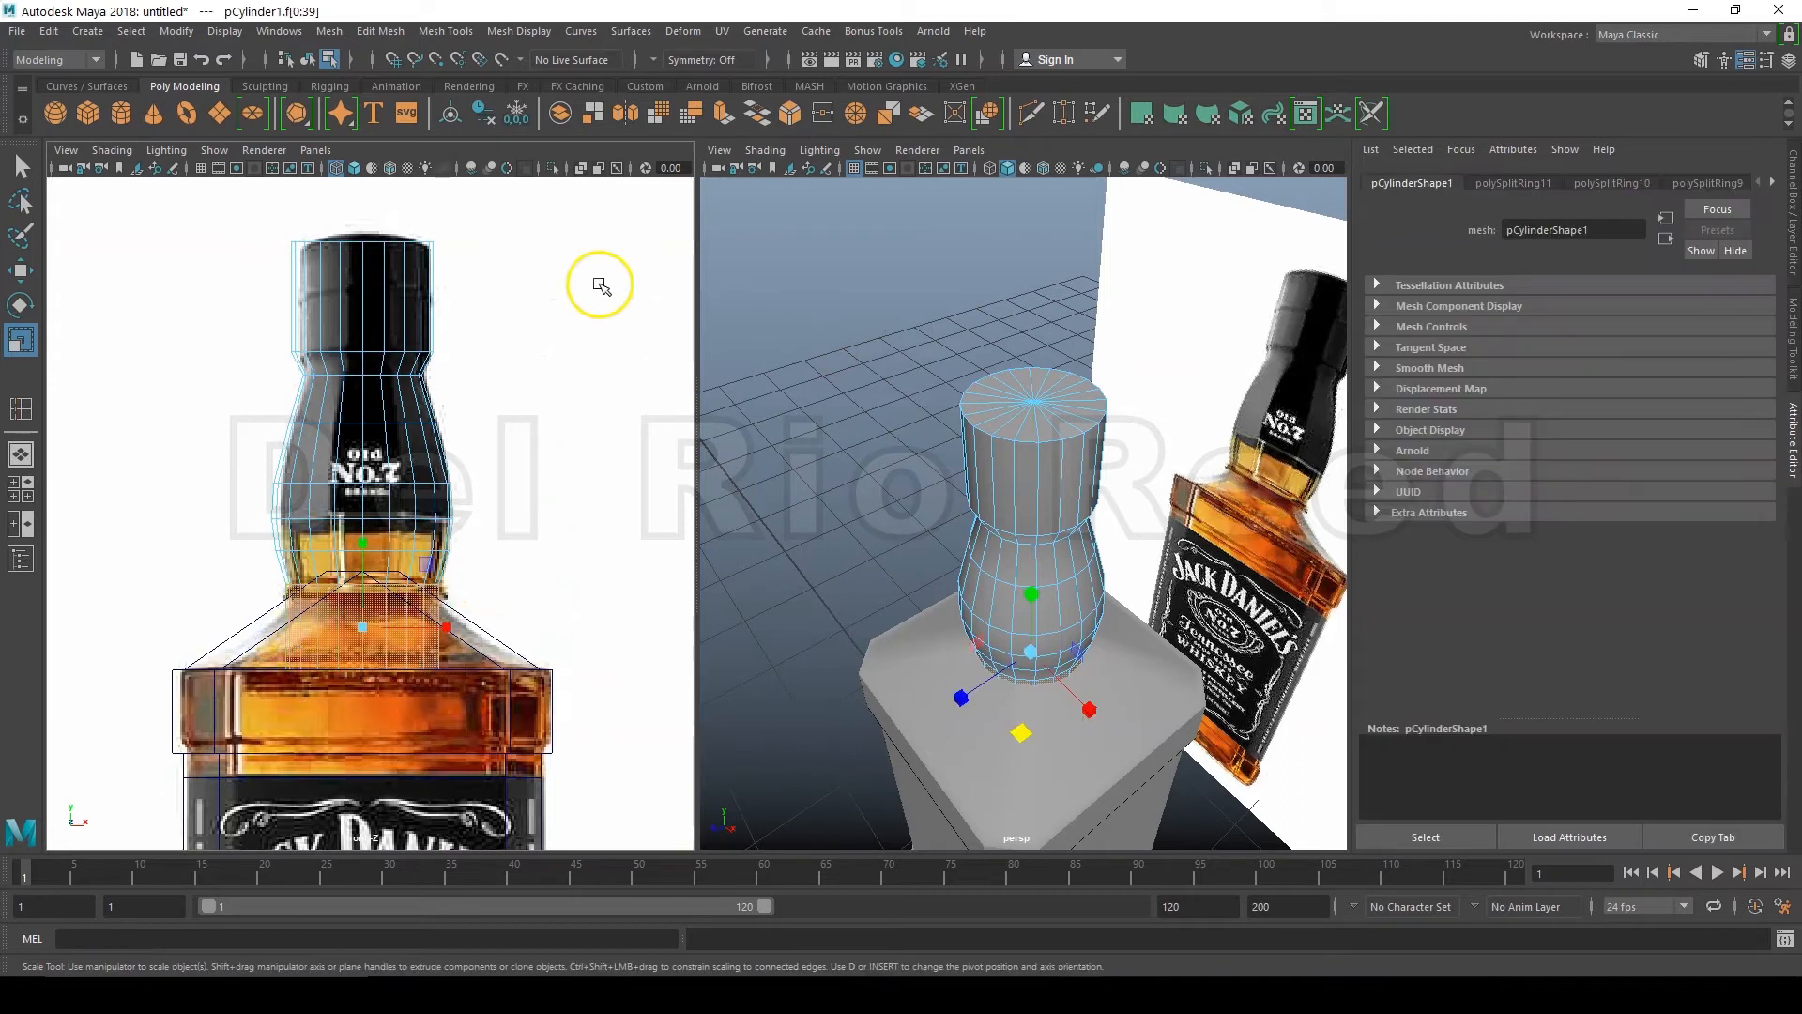
pyautogui.click(729, 120)
pyautogui.moveTo(1089, 699); pyautogui.dragTo(1296, 748)
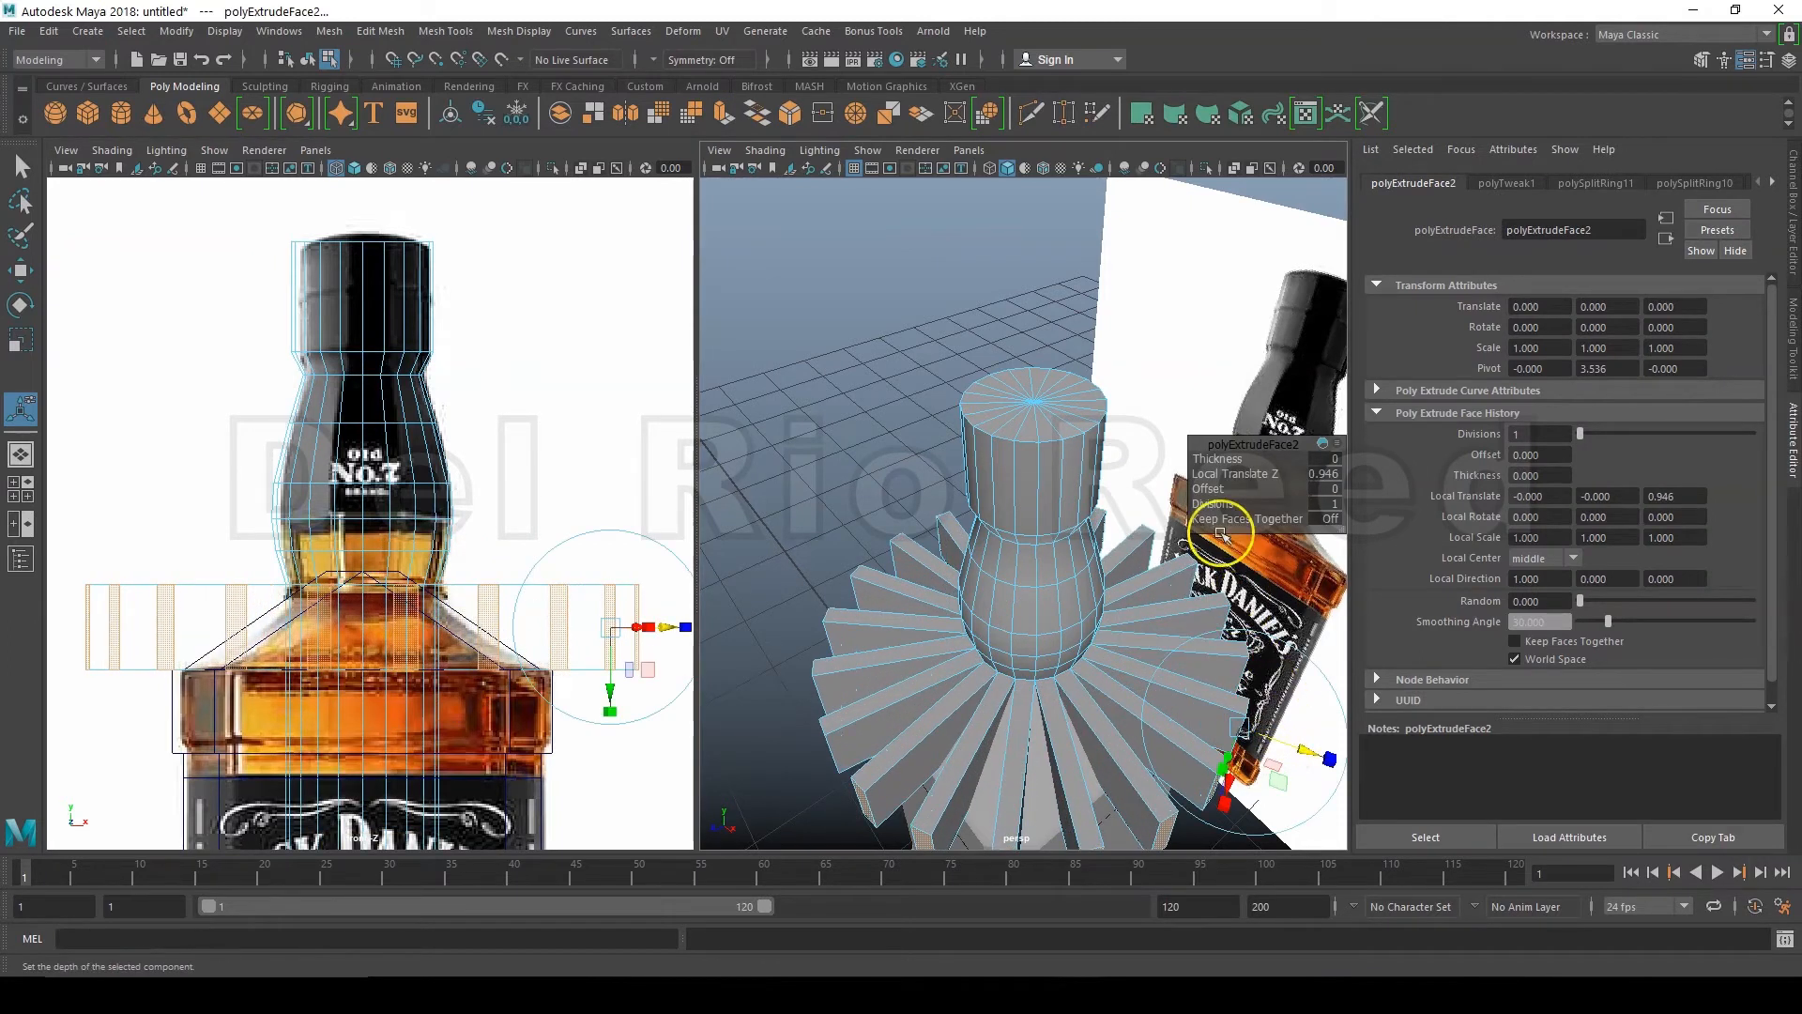
pyautogui.click(1326, 520)
pyautogui.moveTo(1290, 746); pyautogui.dragTo(1126, 708)
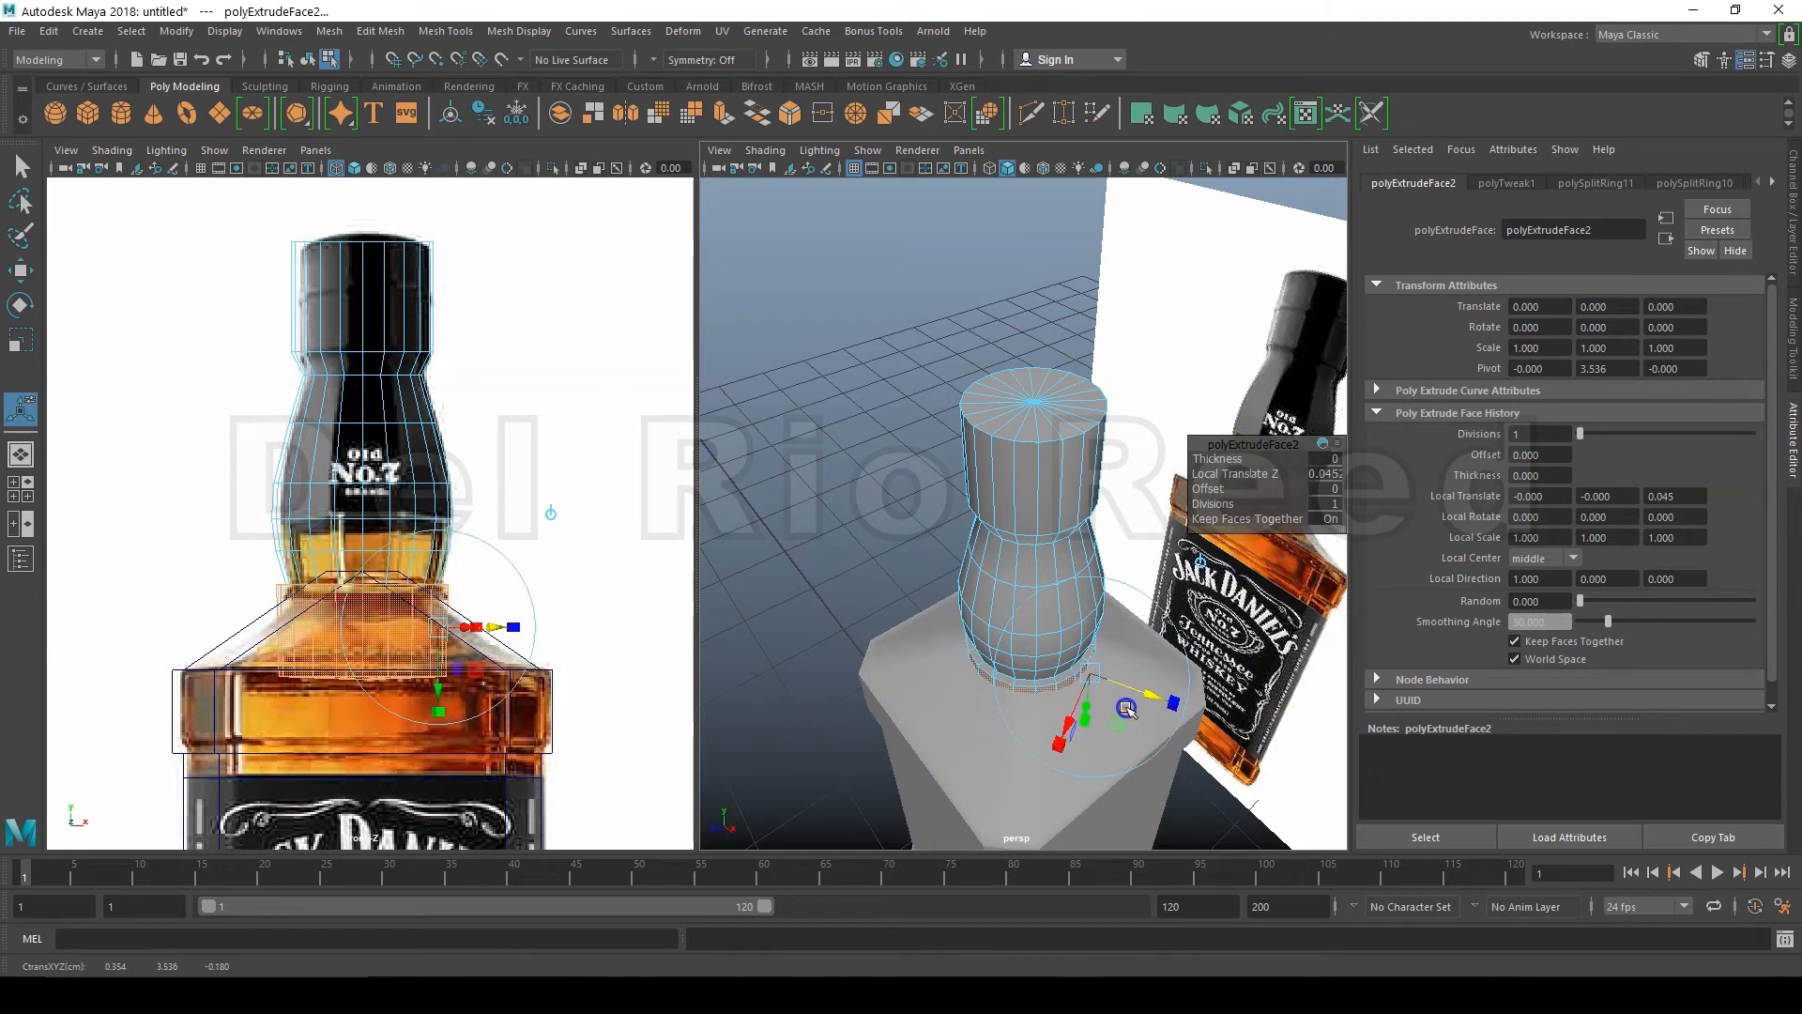
pyautogui.click(843, 316)
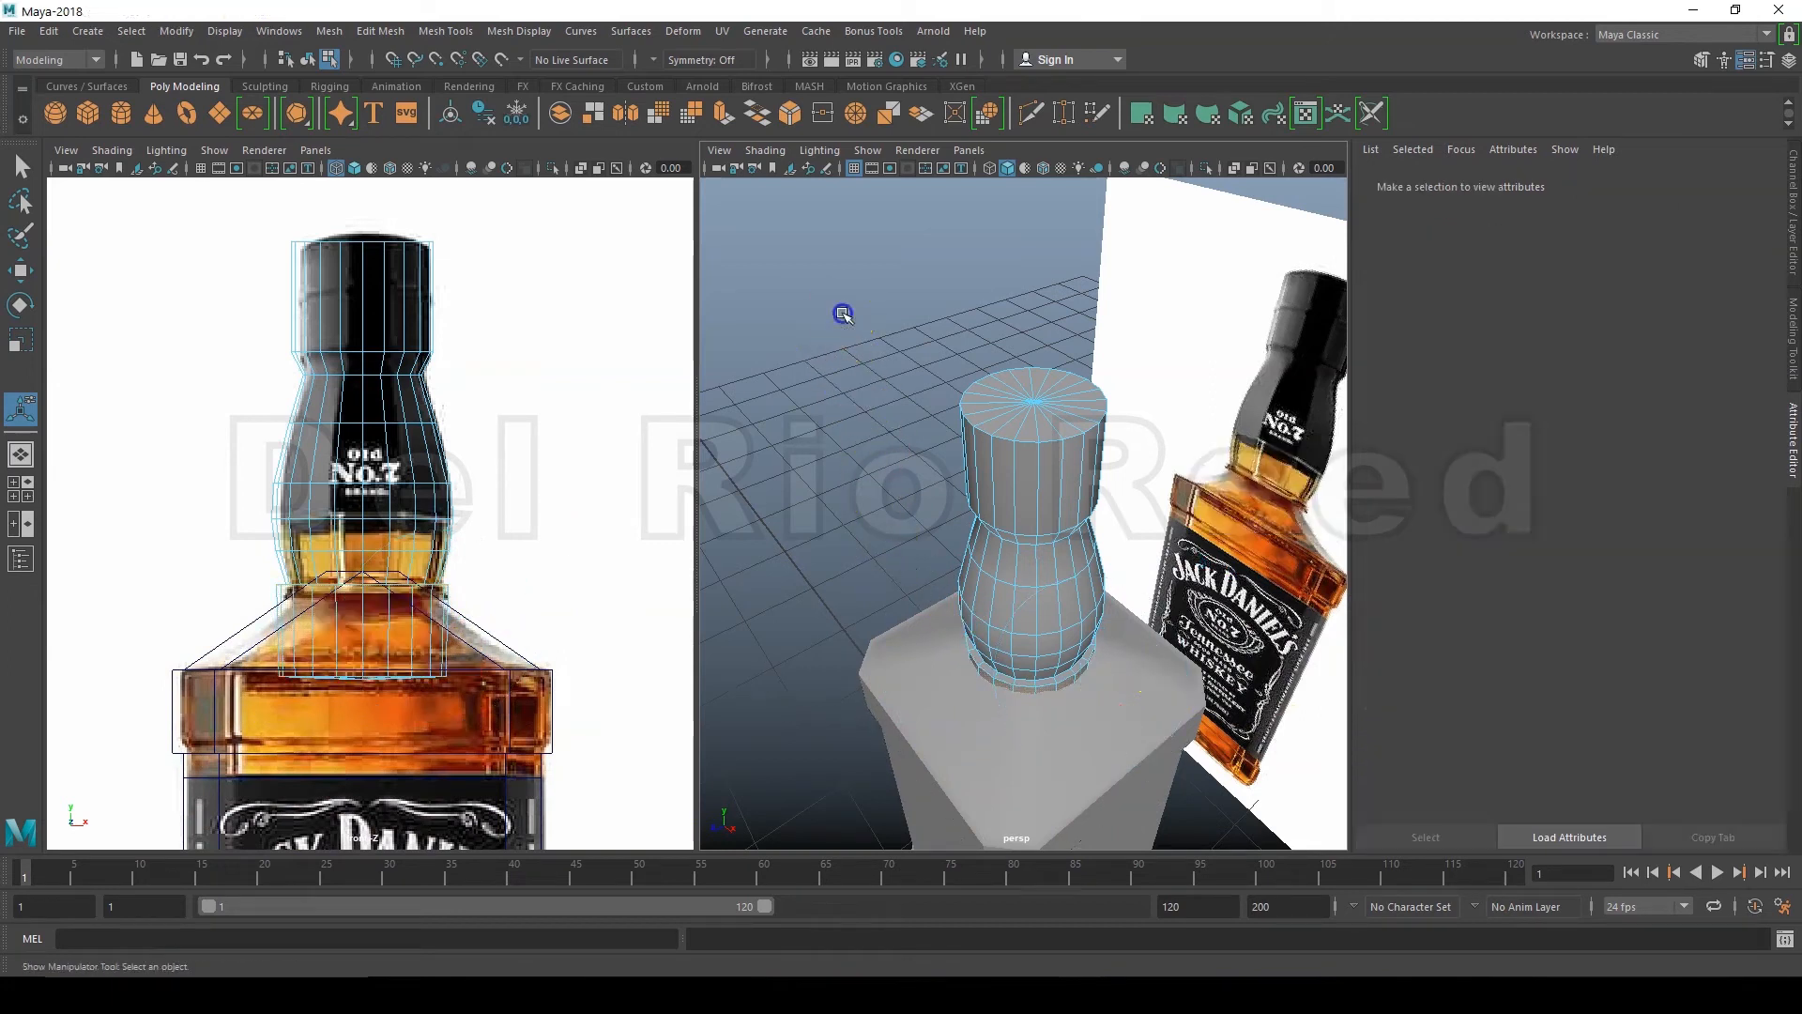
# Step: Bevel the edge loop around the cap's top rim with a fraction of 0.2 and 4 segments
pyautogui.rightClick(851, 330)
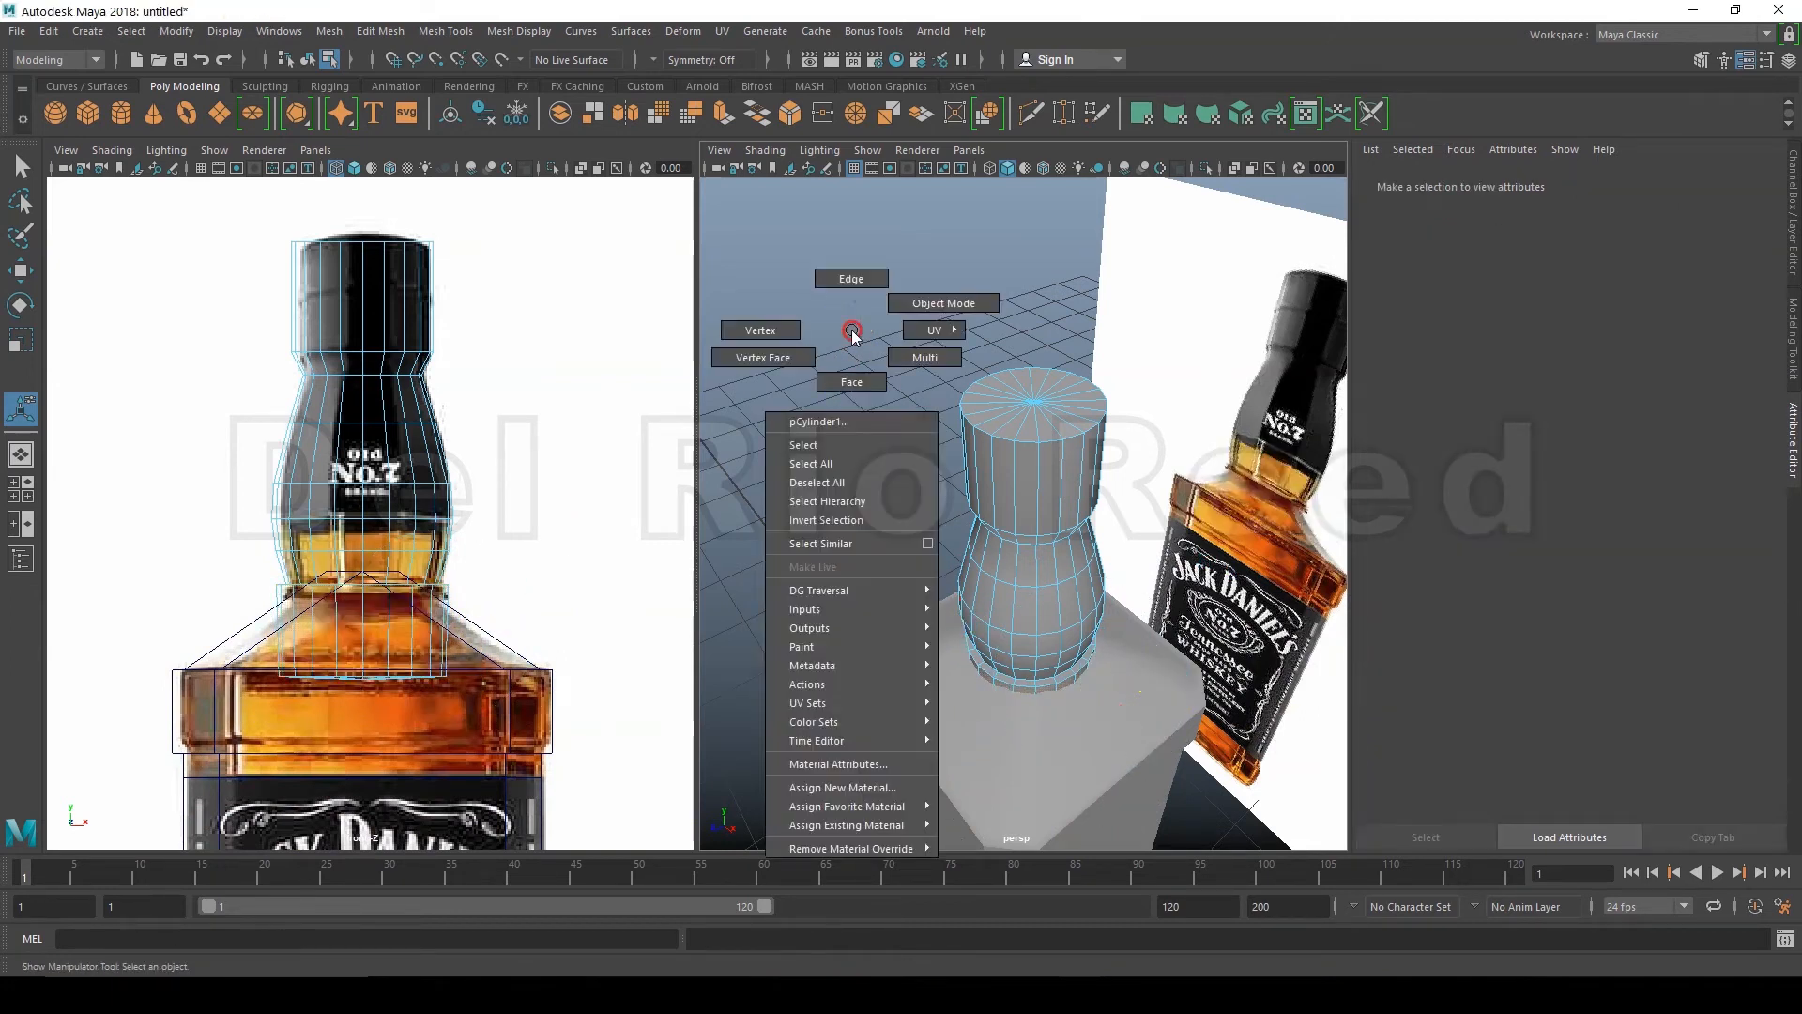
pyautogui.click(834, 285)
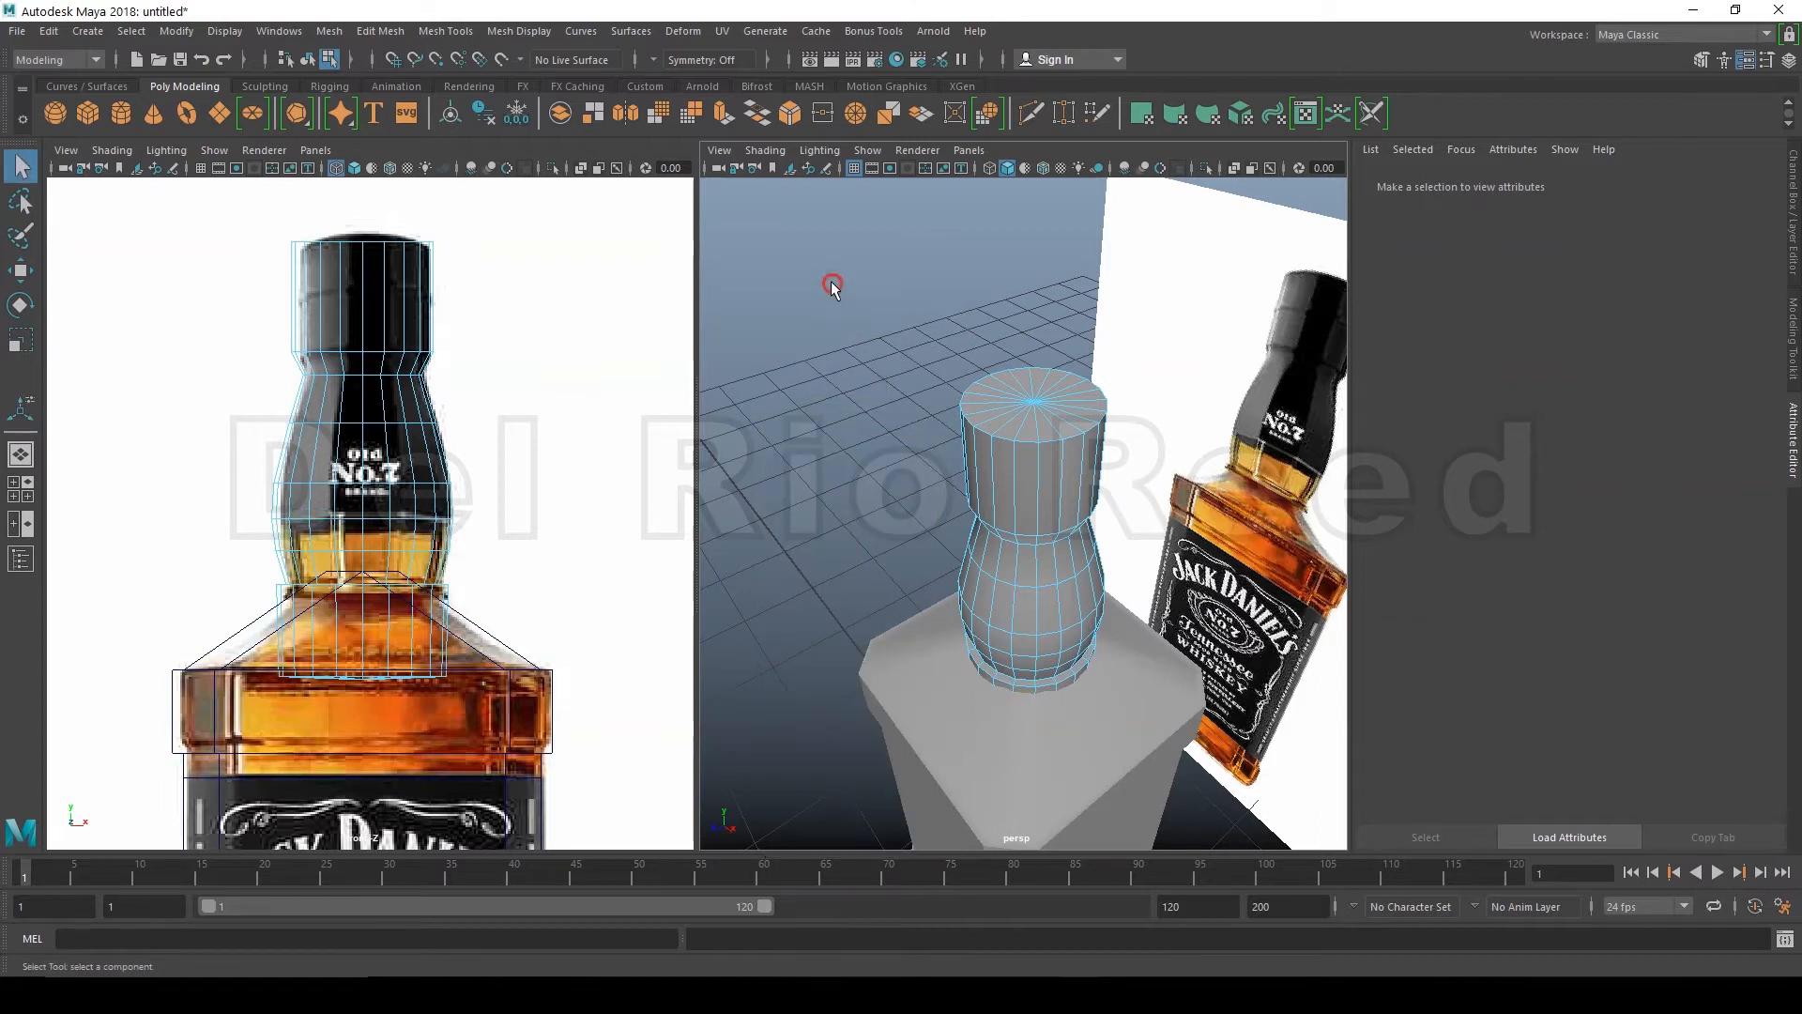
pyautogui.doubleClick(1029, 441)
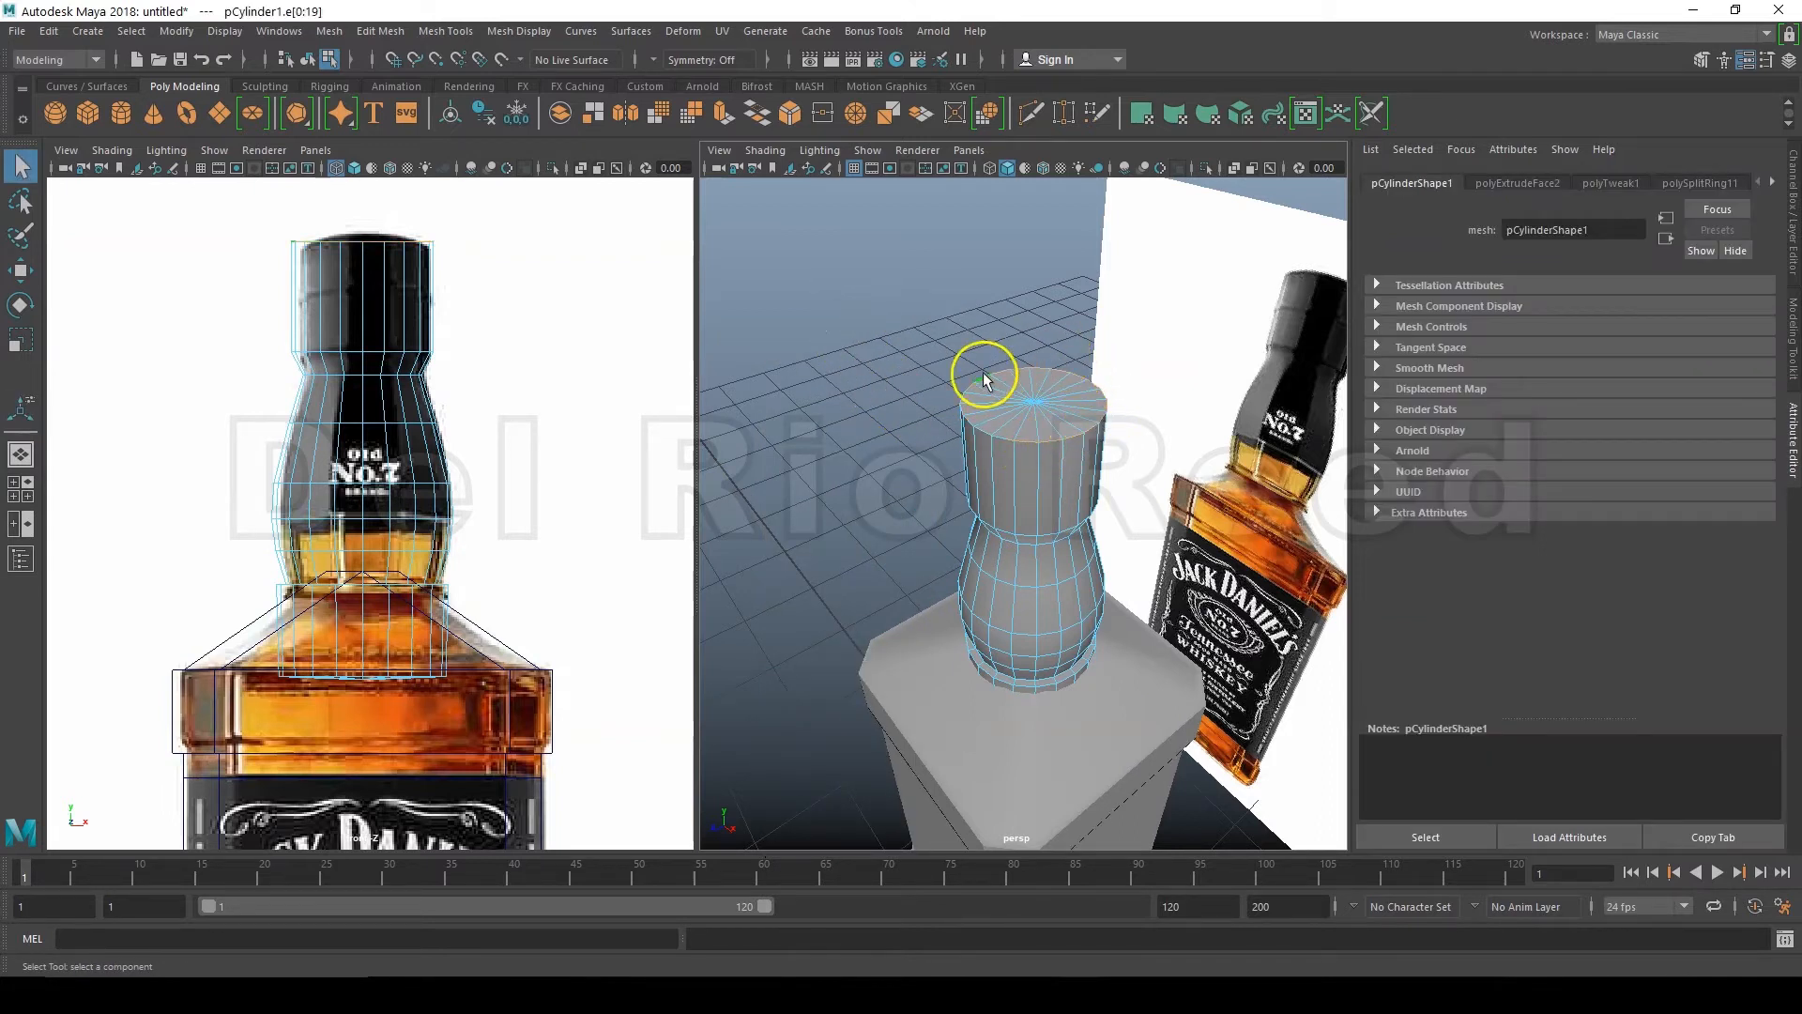
pyautogui.click(790, 115)
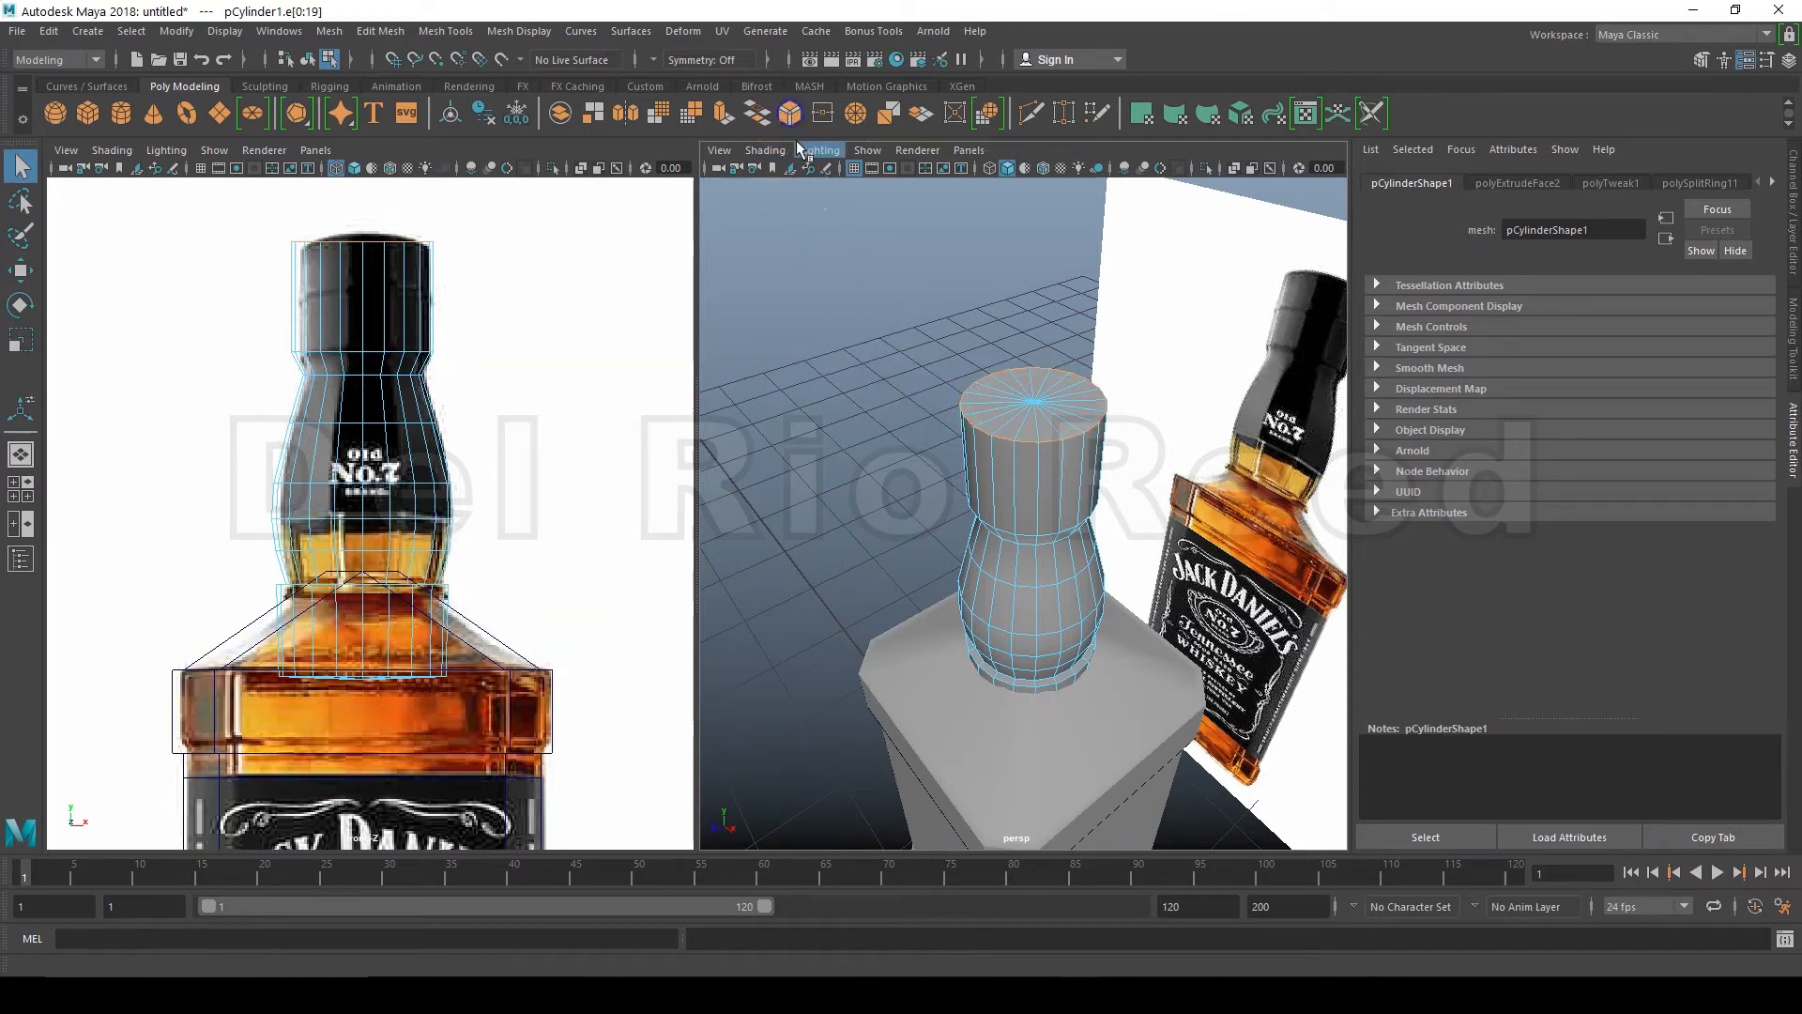
pyautogui.click(1288, 458)
pyautogui.write('0.2')
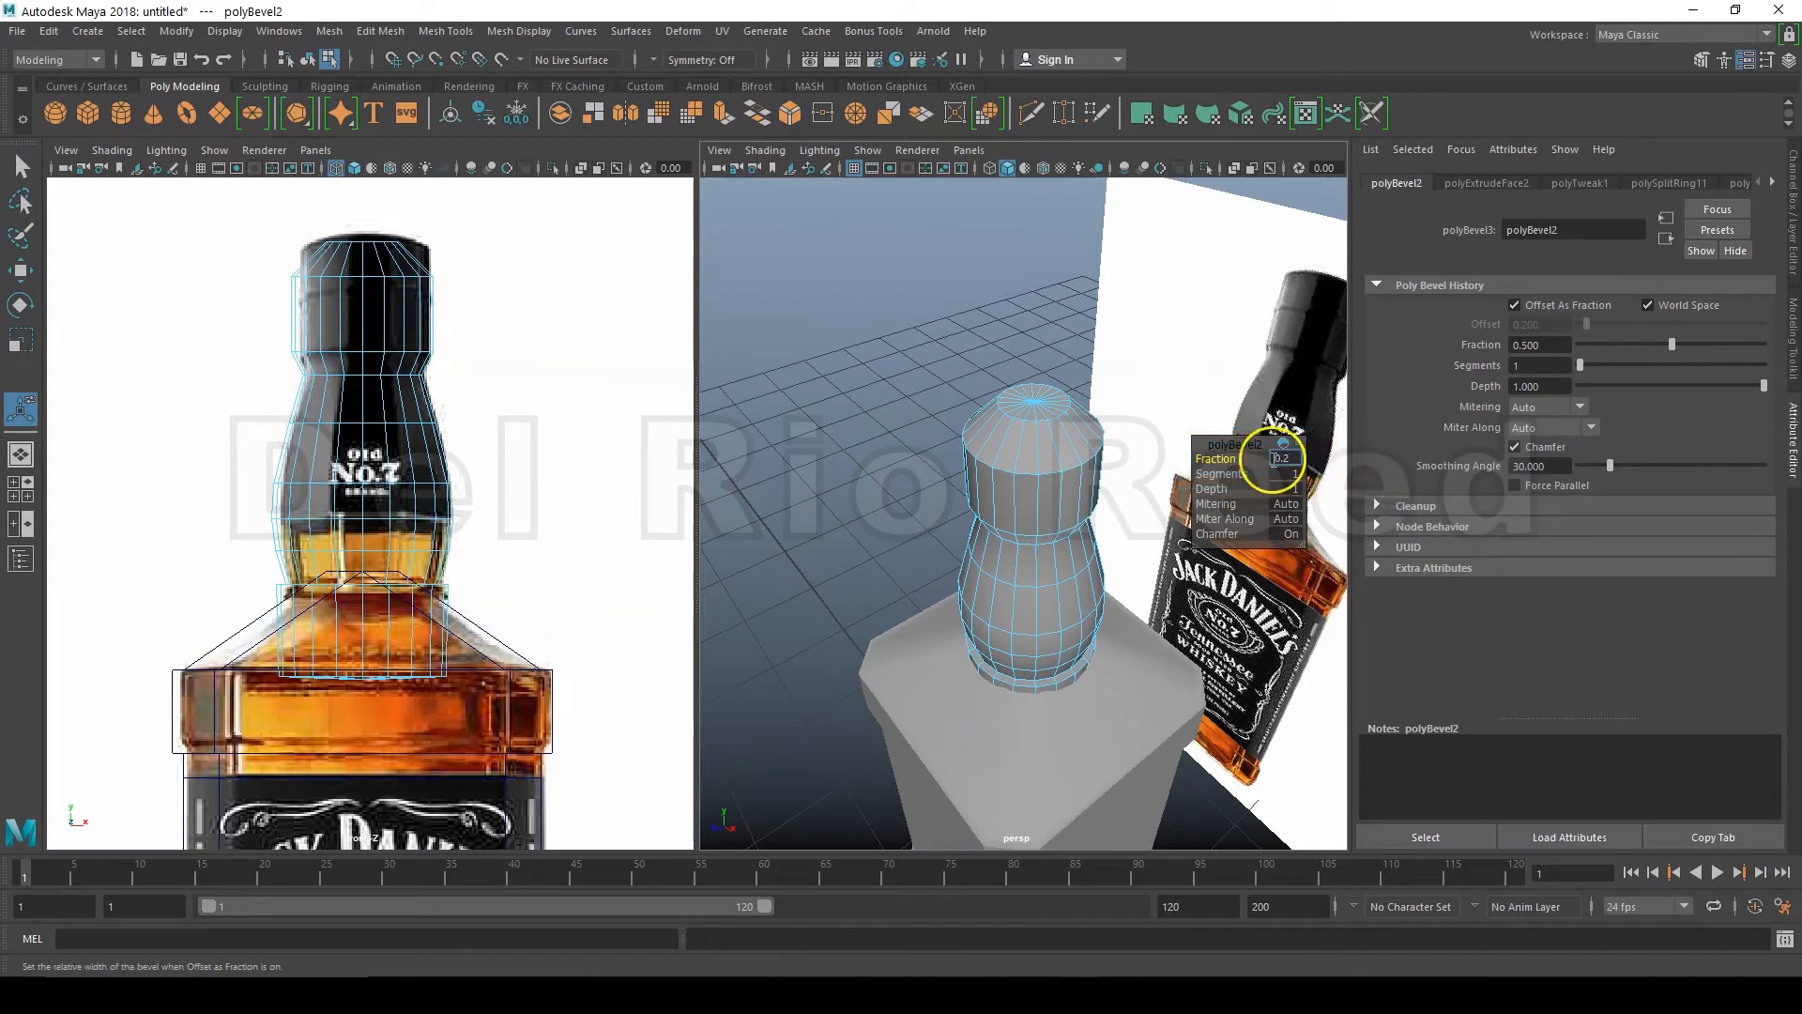
pyautogui.press('Return')
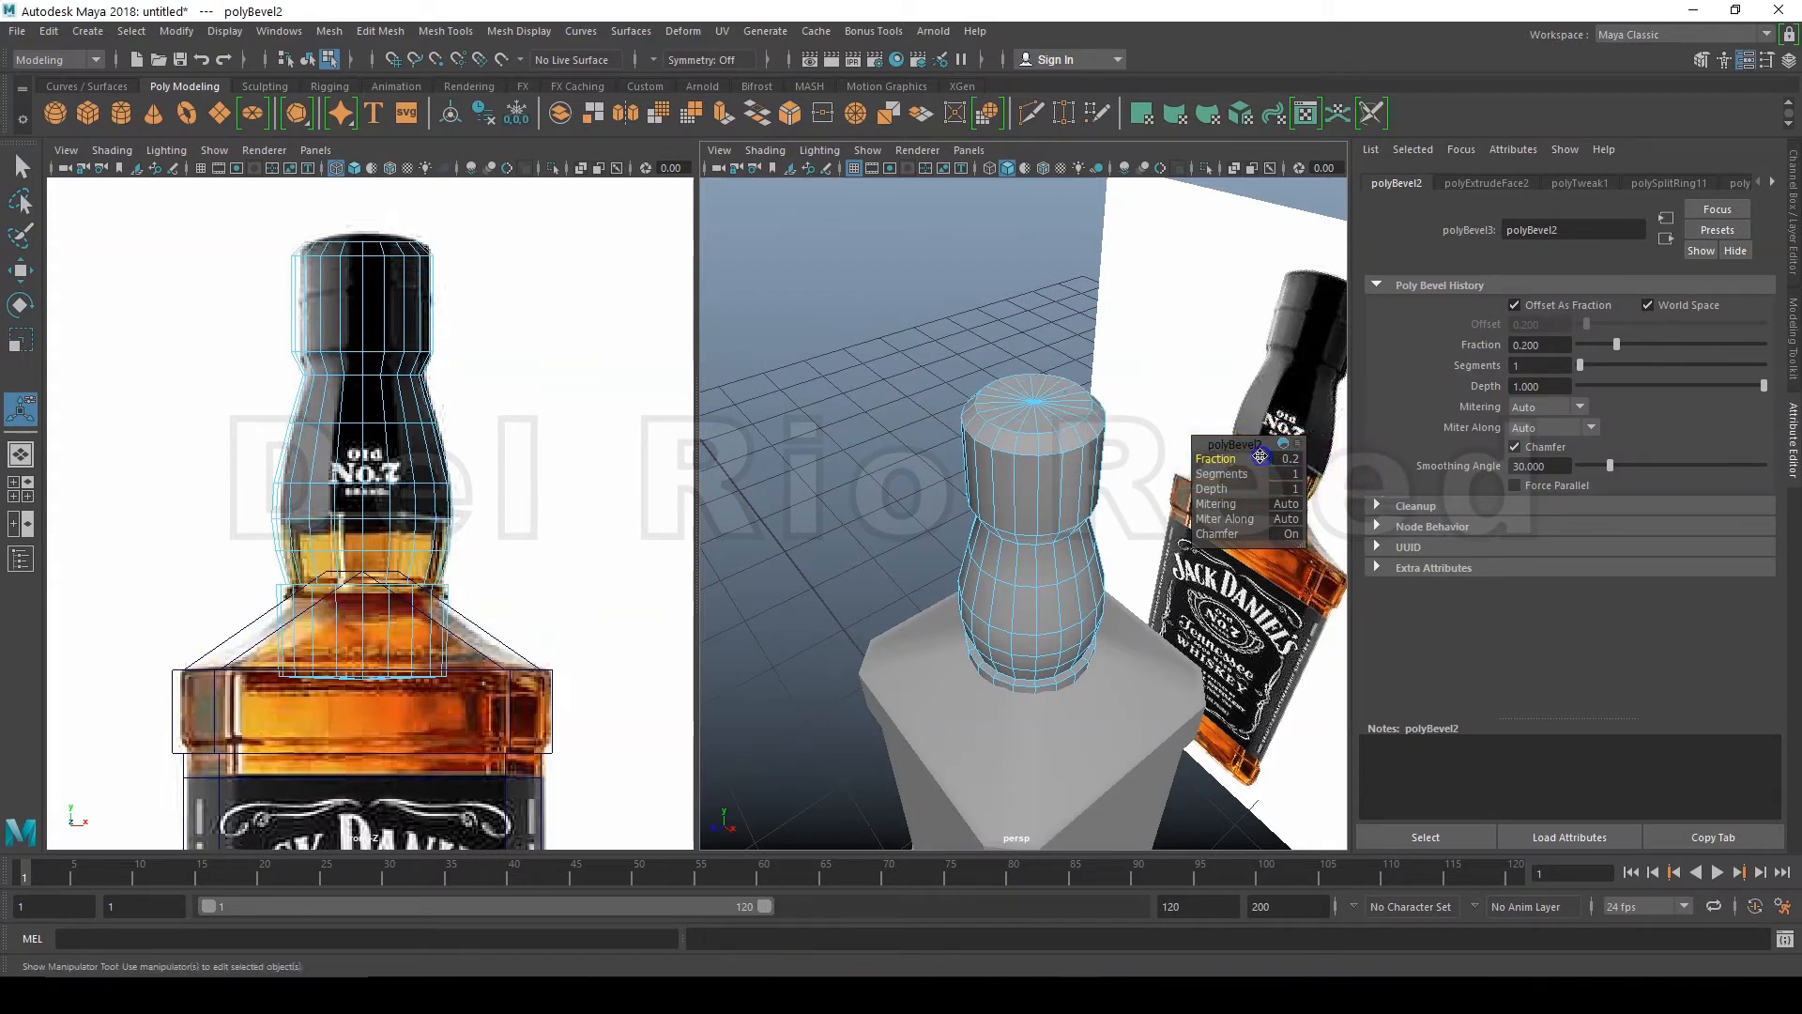
pyautogui.click(1284, 474)
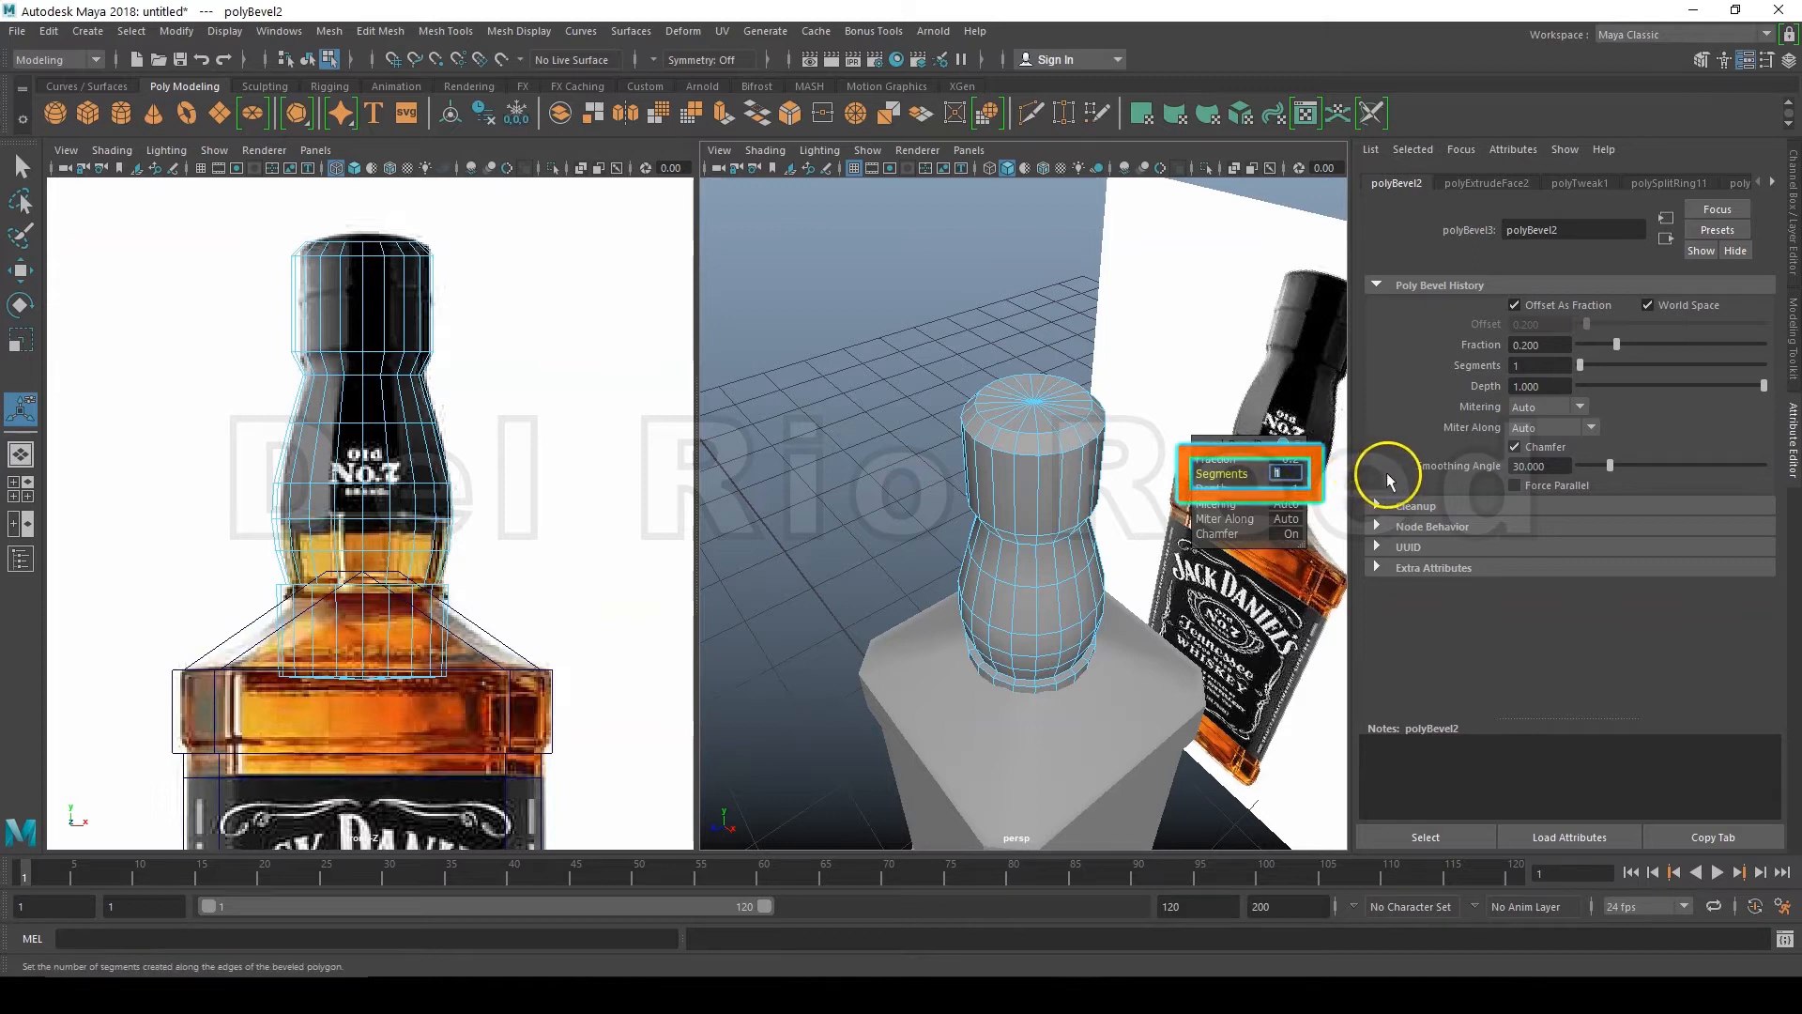
pyautogui.write('4')
pyautogui.click(1260, 472)
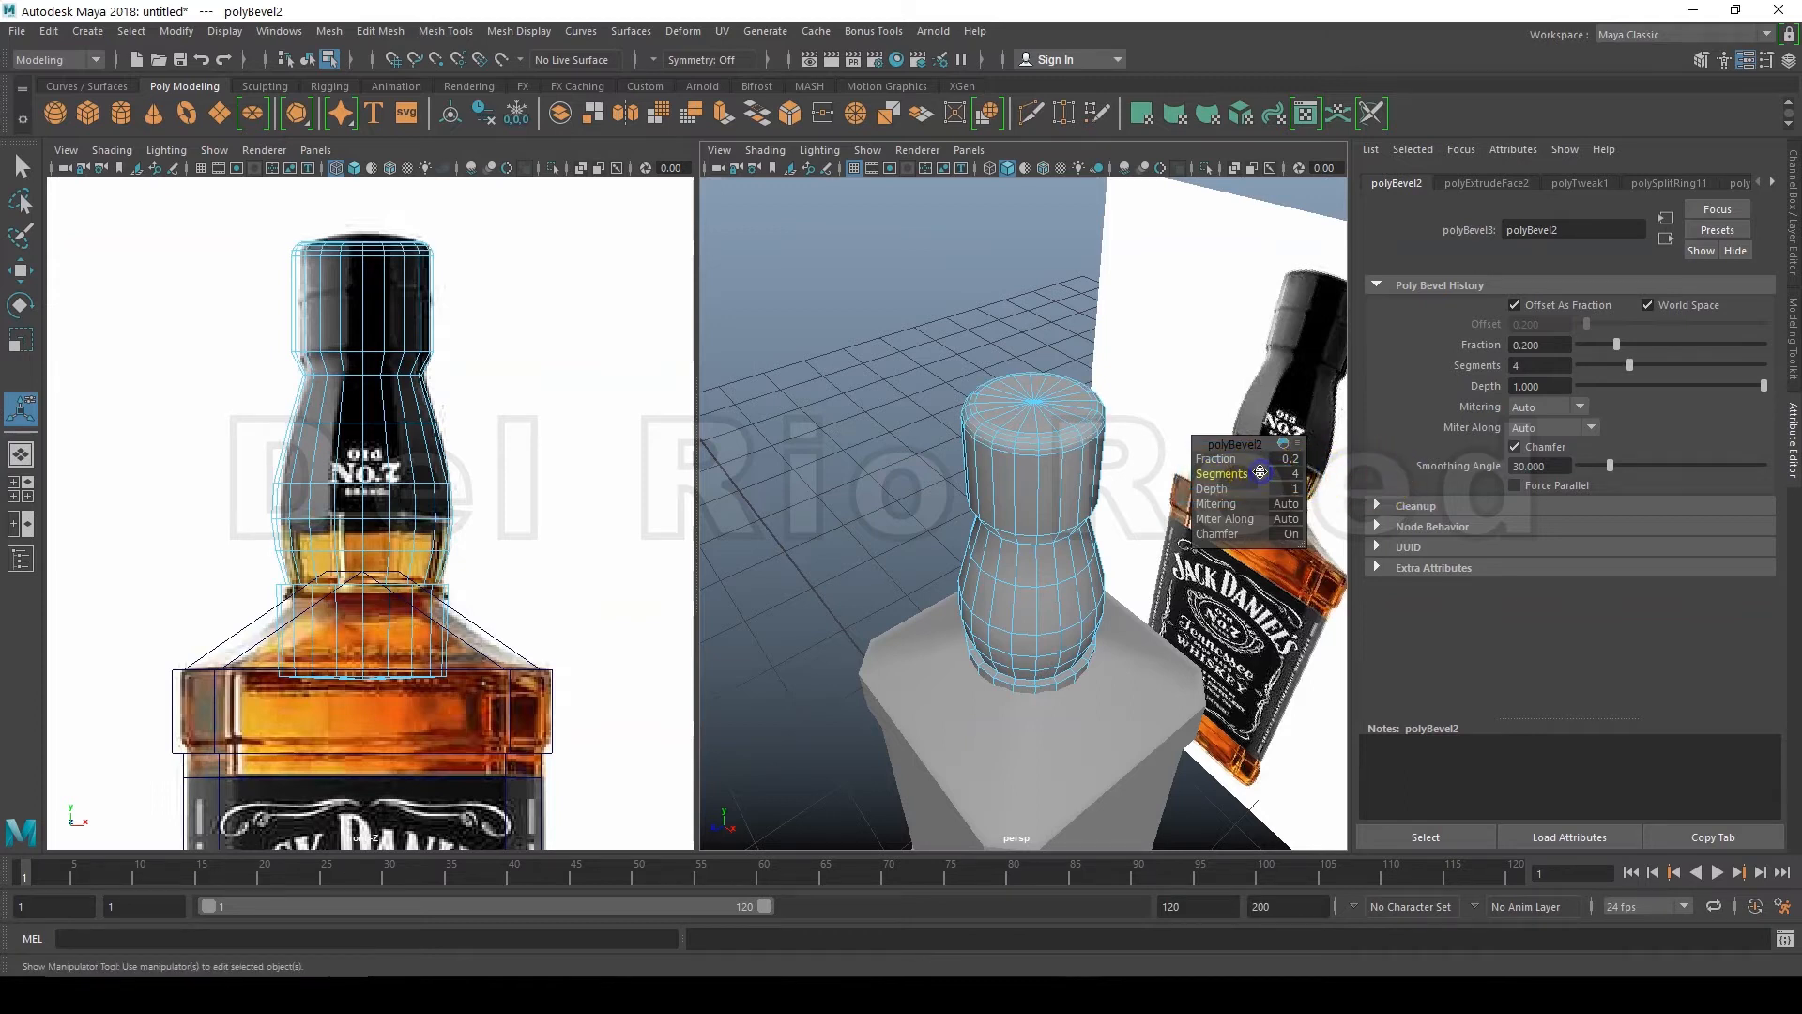
pyautogui.click(872, 395)
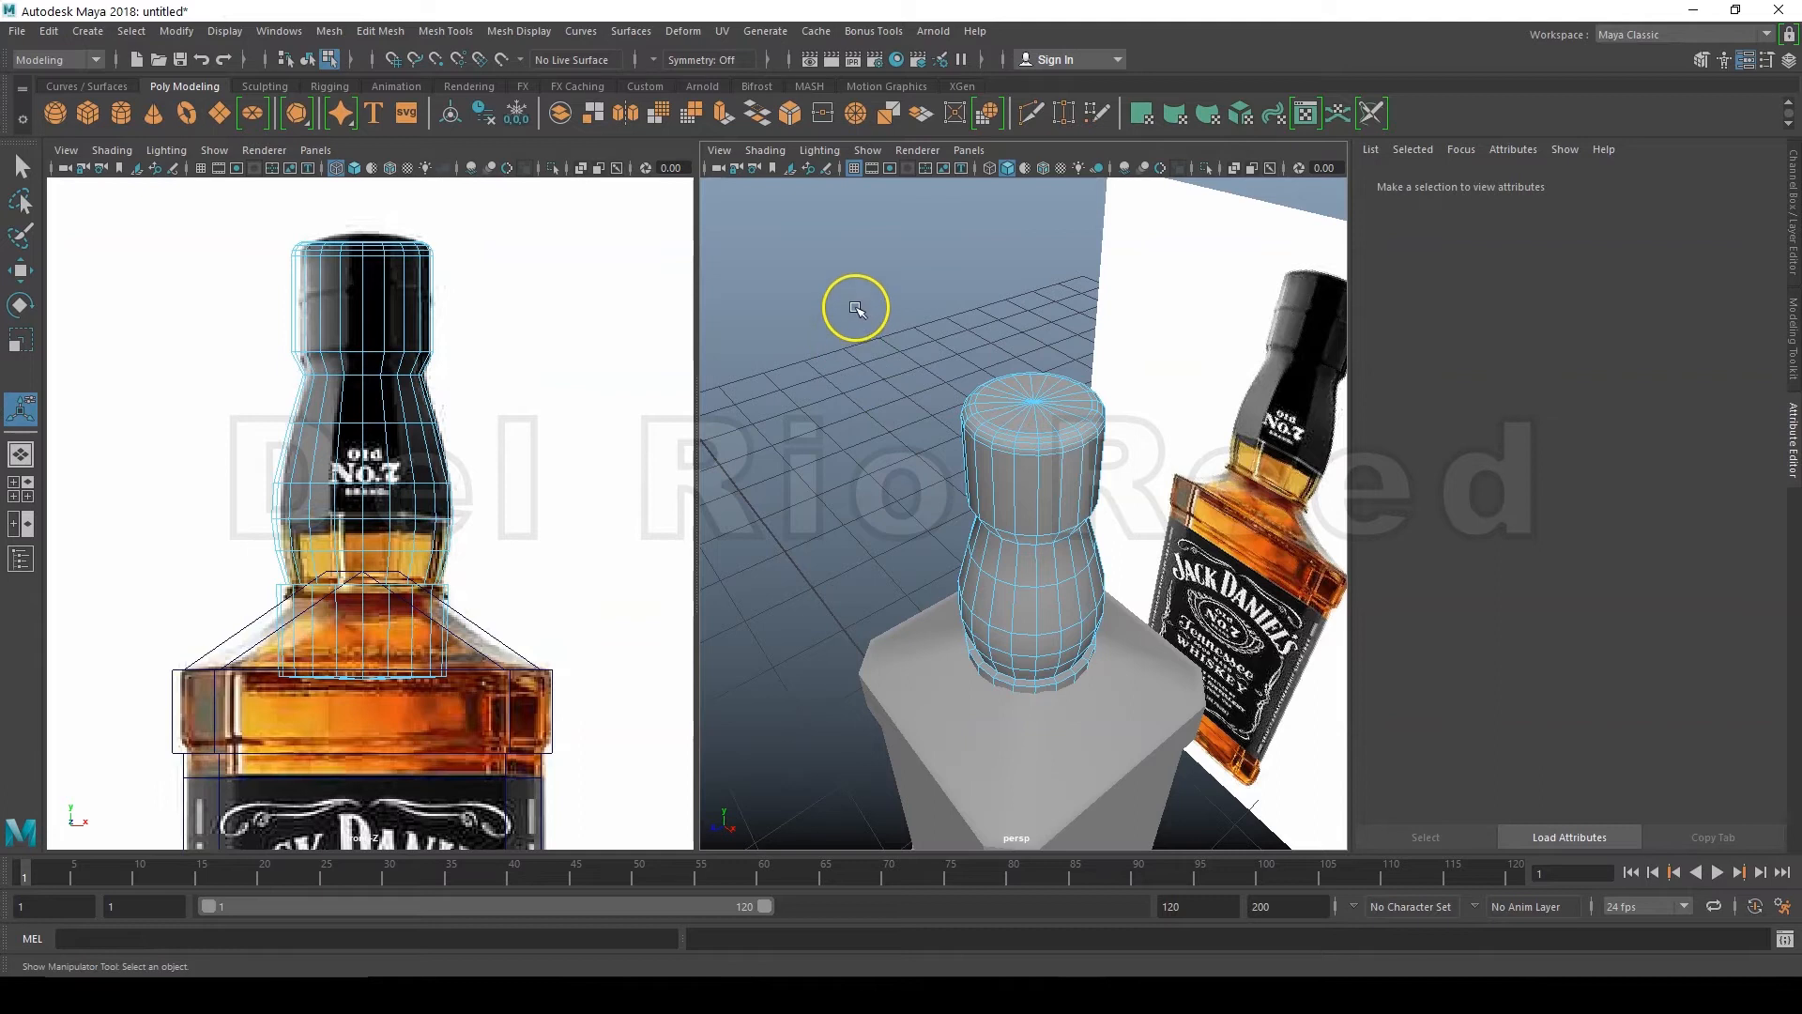
# Step: Merge the neck-and-cap cylinder and the bottle body into one mesh with a Boolean Union
pyautogui.moveTo(871, 319); pyautogui.dragTo(918, 291, button='right')
pyautogui.scroll(-3, 920, 293)
pyautogui.keyDown('alt'); pyautogui.moveTo(905, 360); pyautogui.dragTo(906, 260, button='middle'); pyautogui.keyUp('alt')
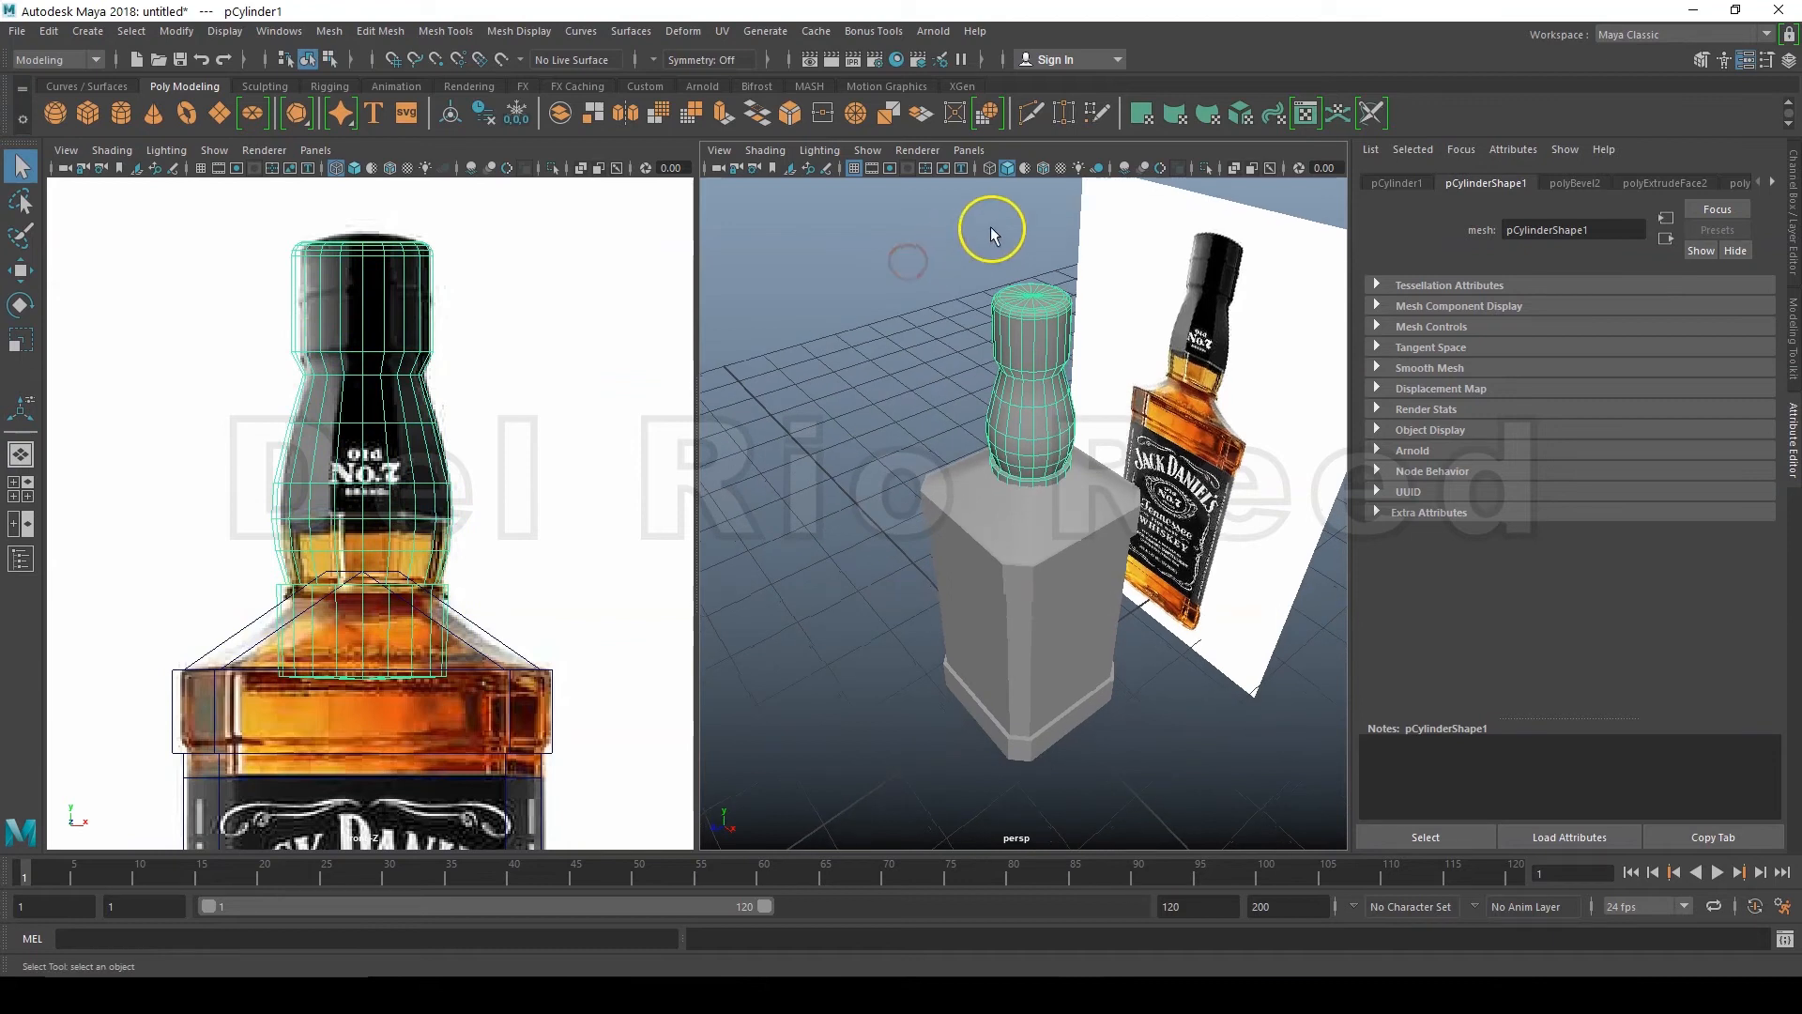
pyautogui.moveTo(928, 474); pyautogui.dragTo(873, 563)
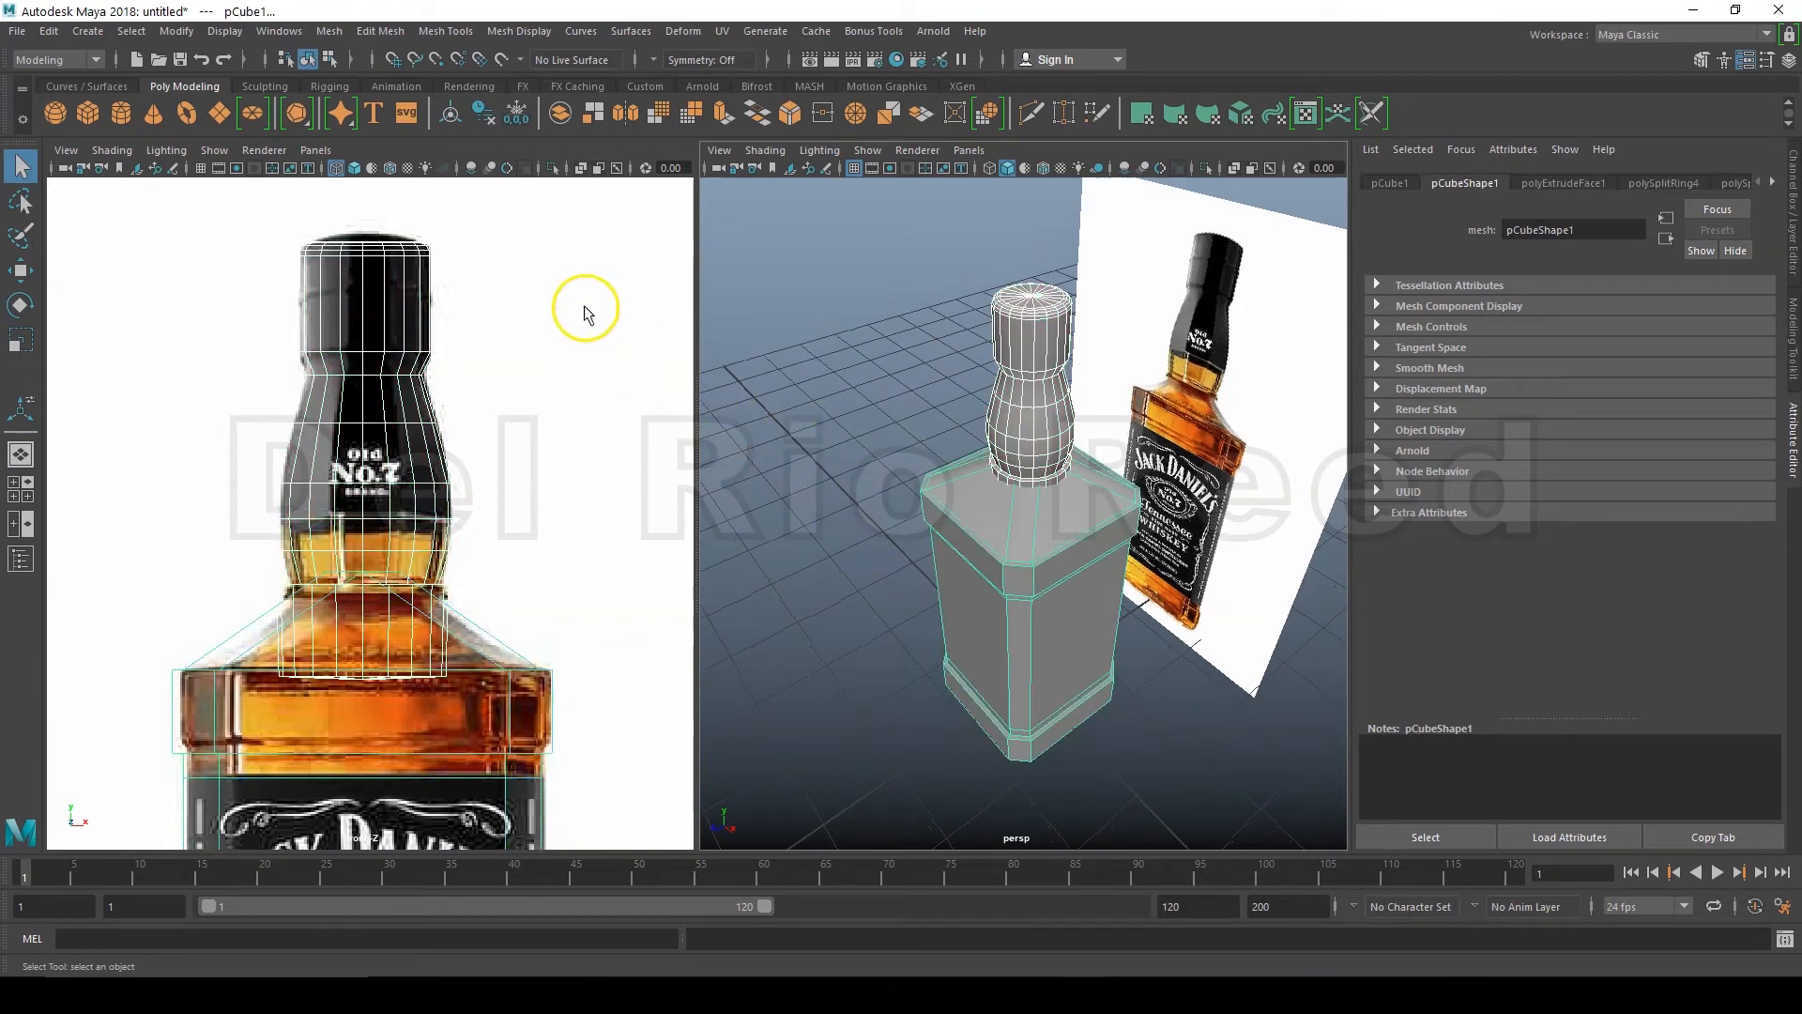
pyautogui.click(330, 31)
pyautogui.moveTo(360, 79)
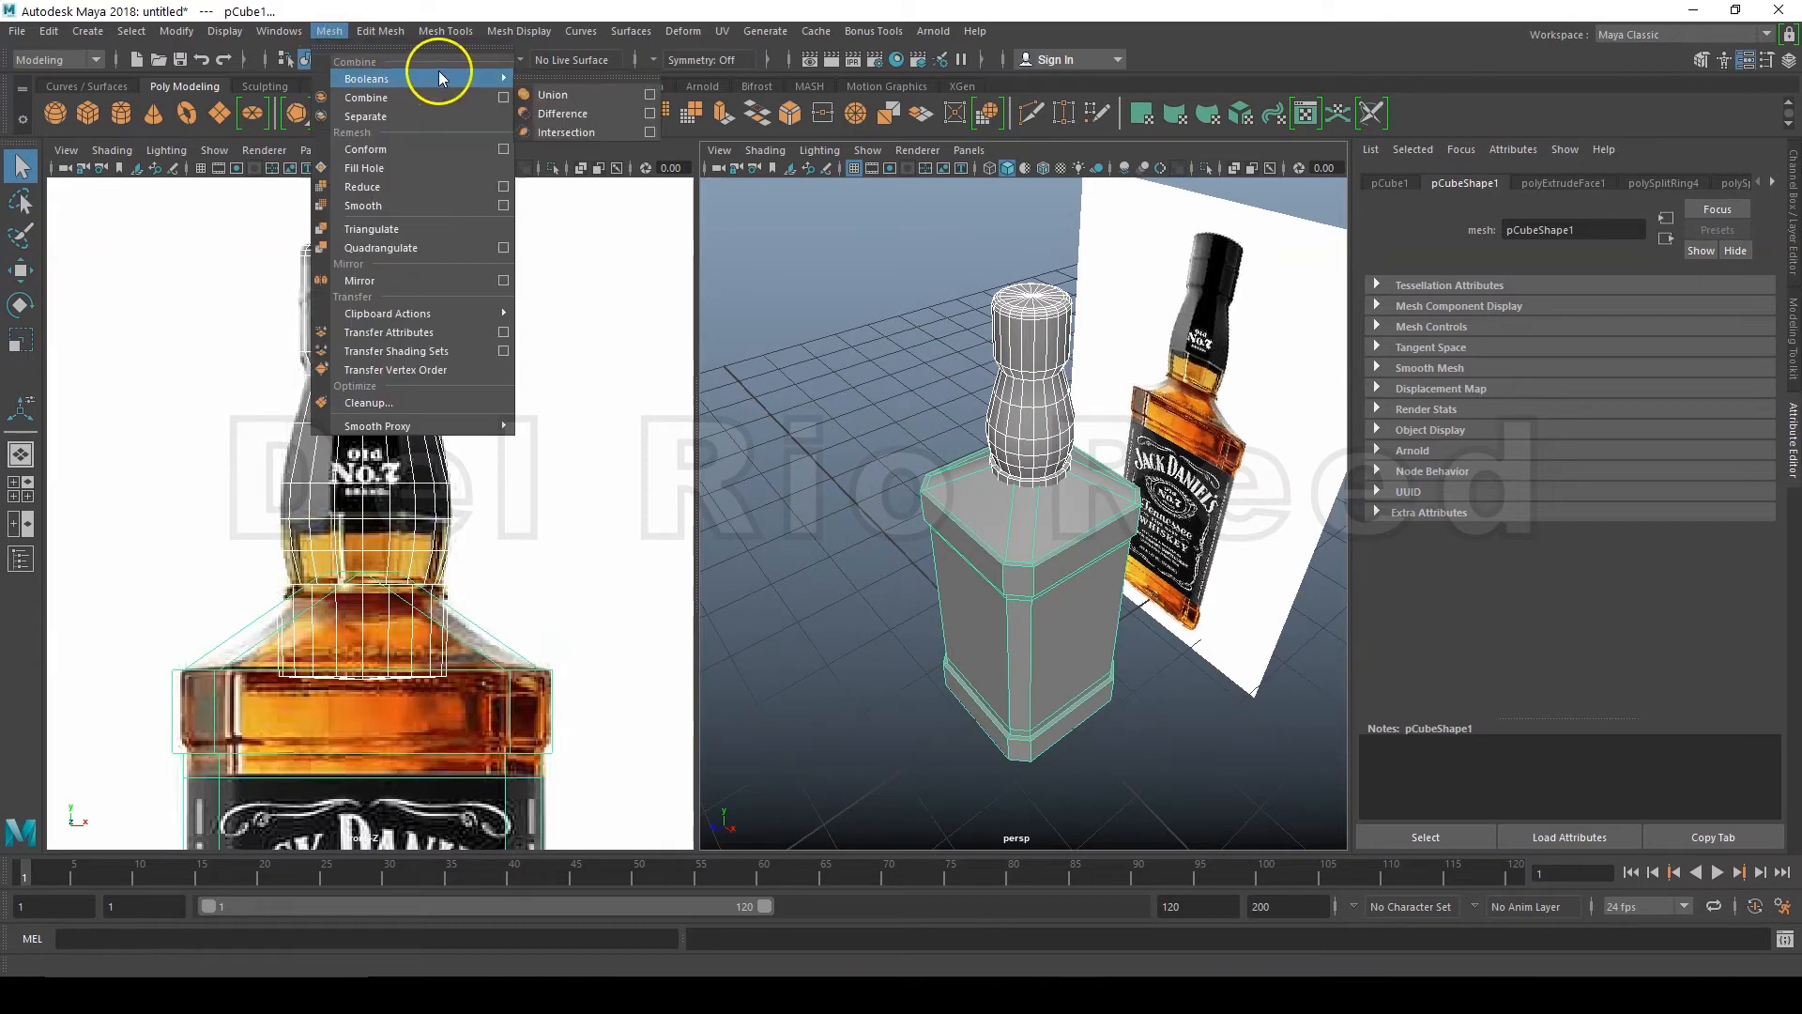
pyautogui.click(624, 92)
# Step: Assign a new Phong material to the bottle, sample its color from the reference's amber shoulder, and make it partly transparent
pyautogui.moveTo(867, 304); pyautogui.dragTo(937, 762, button='right')
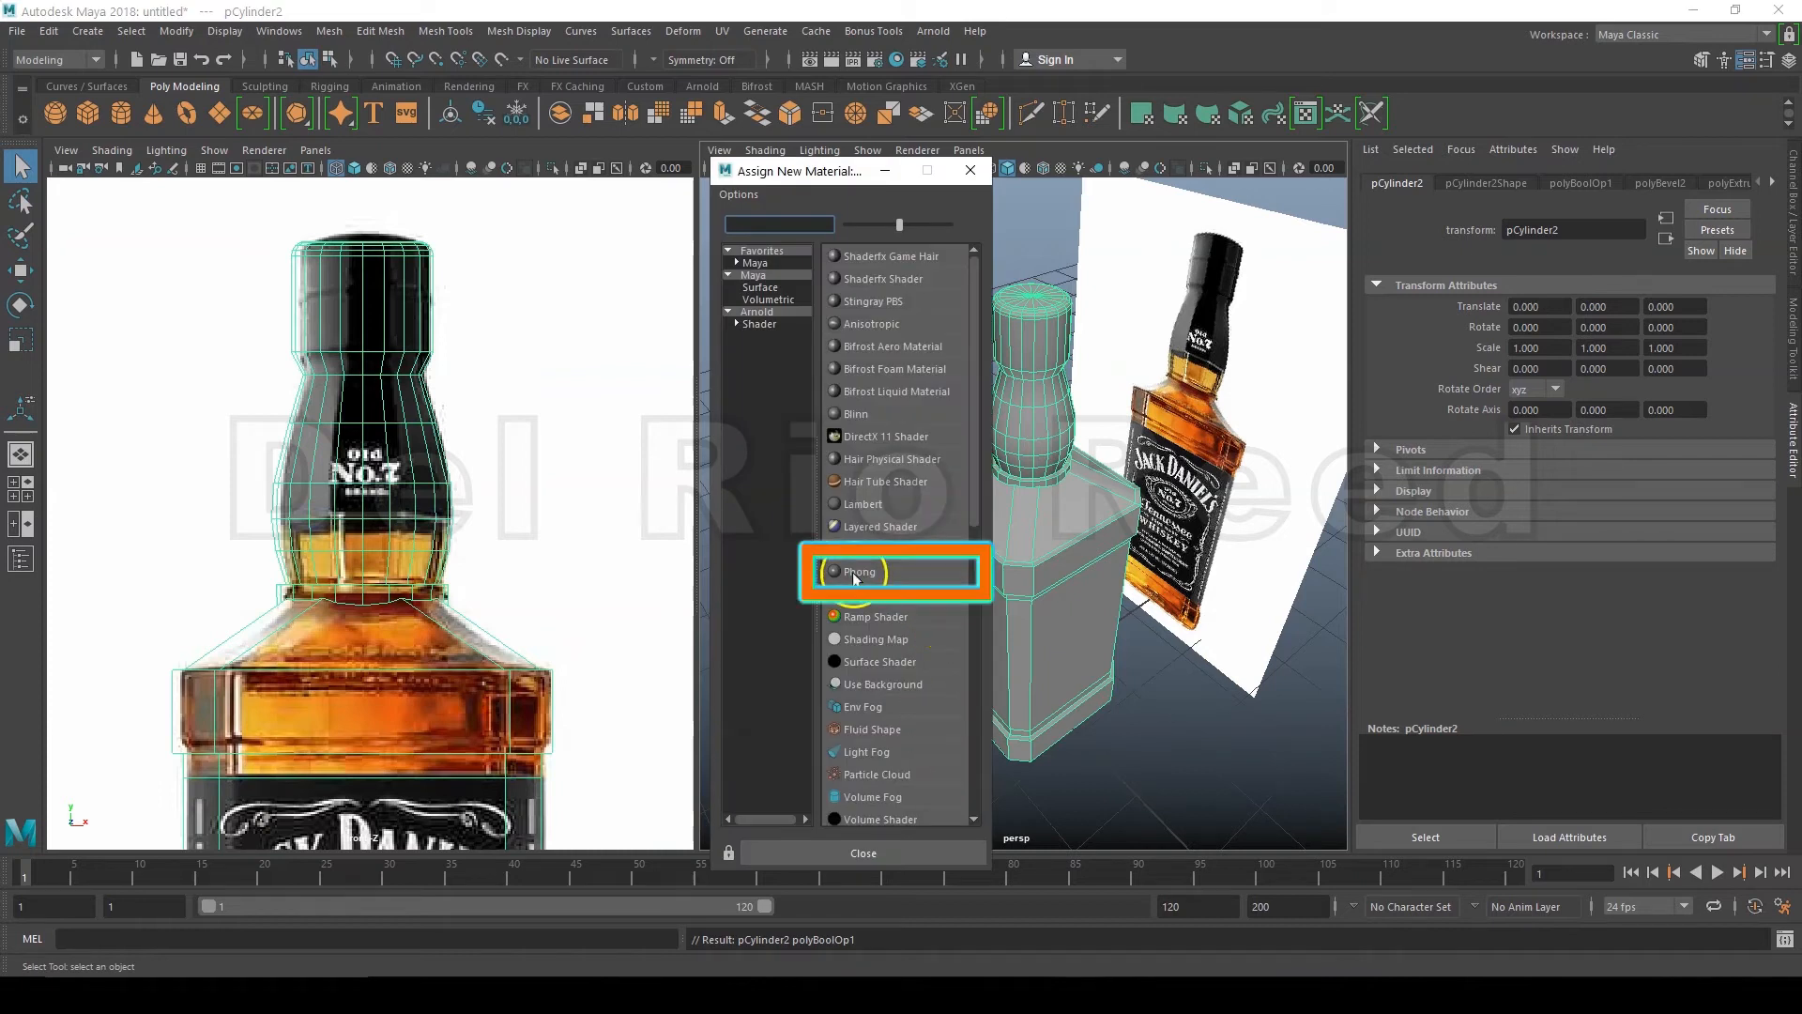
pyautogui.click(926, 570)
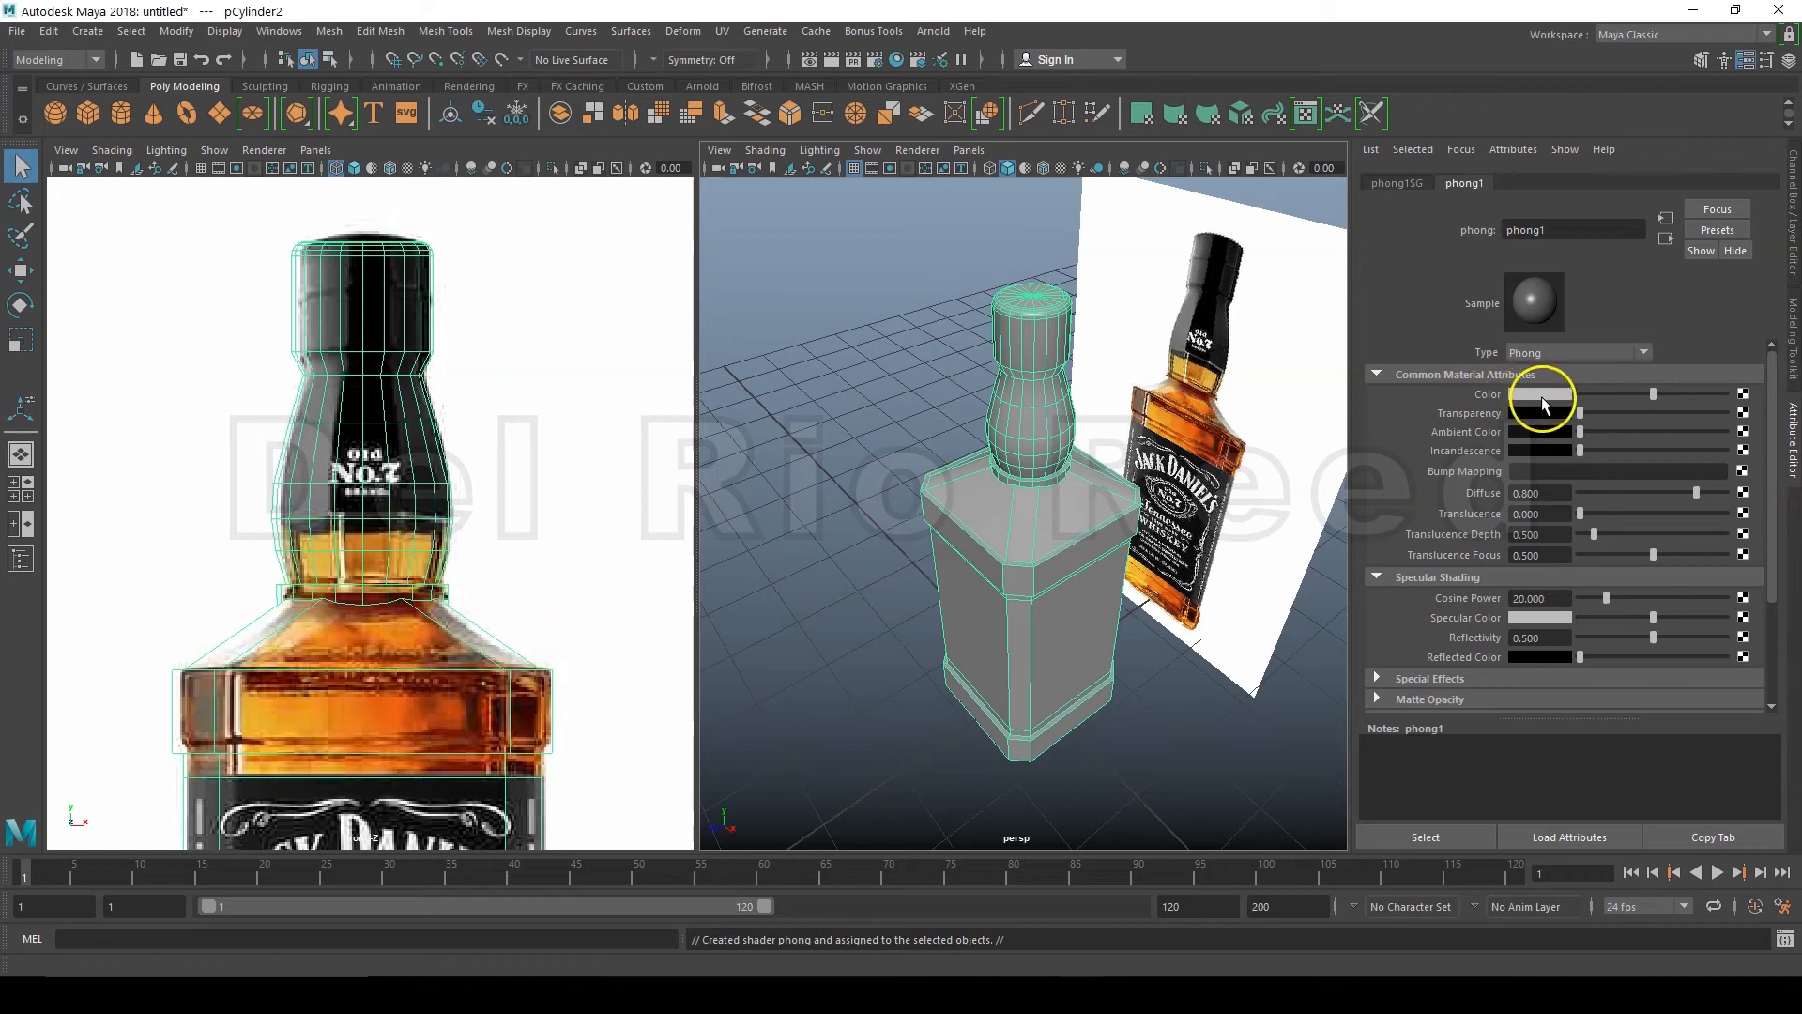
pyautogui.click(1541, 394)
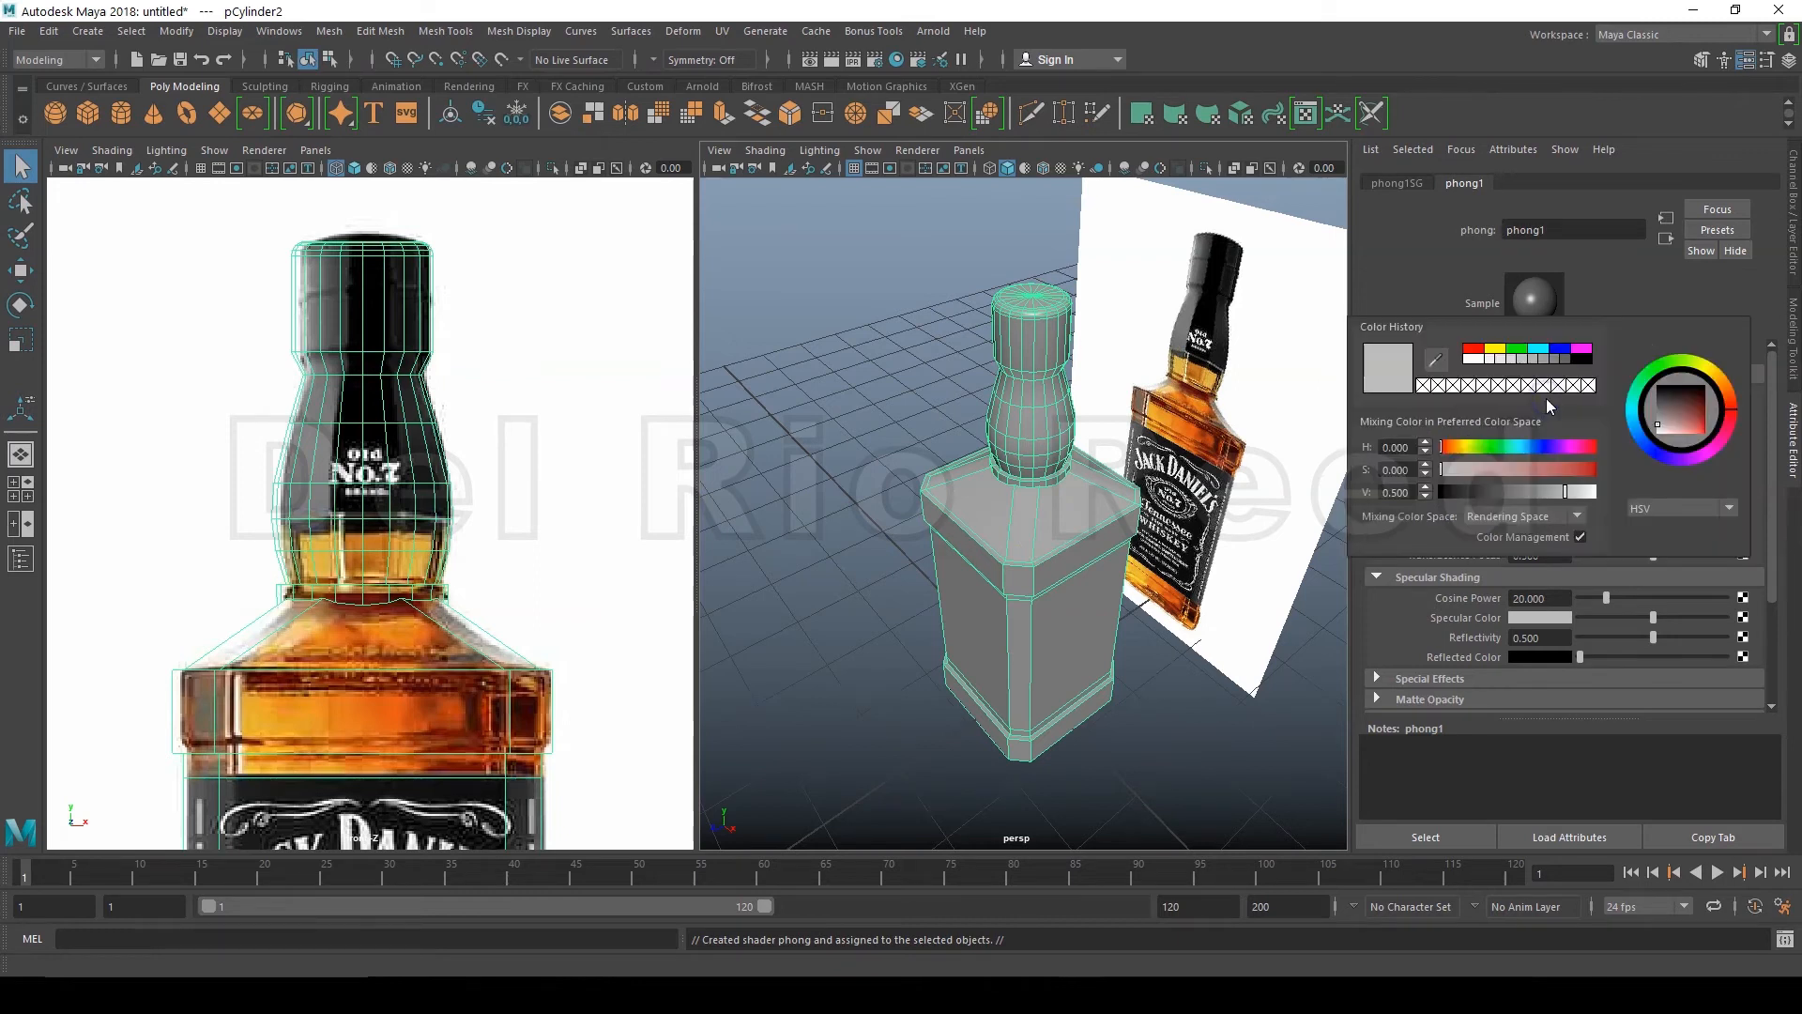
pyautogui.click(1438, 368)
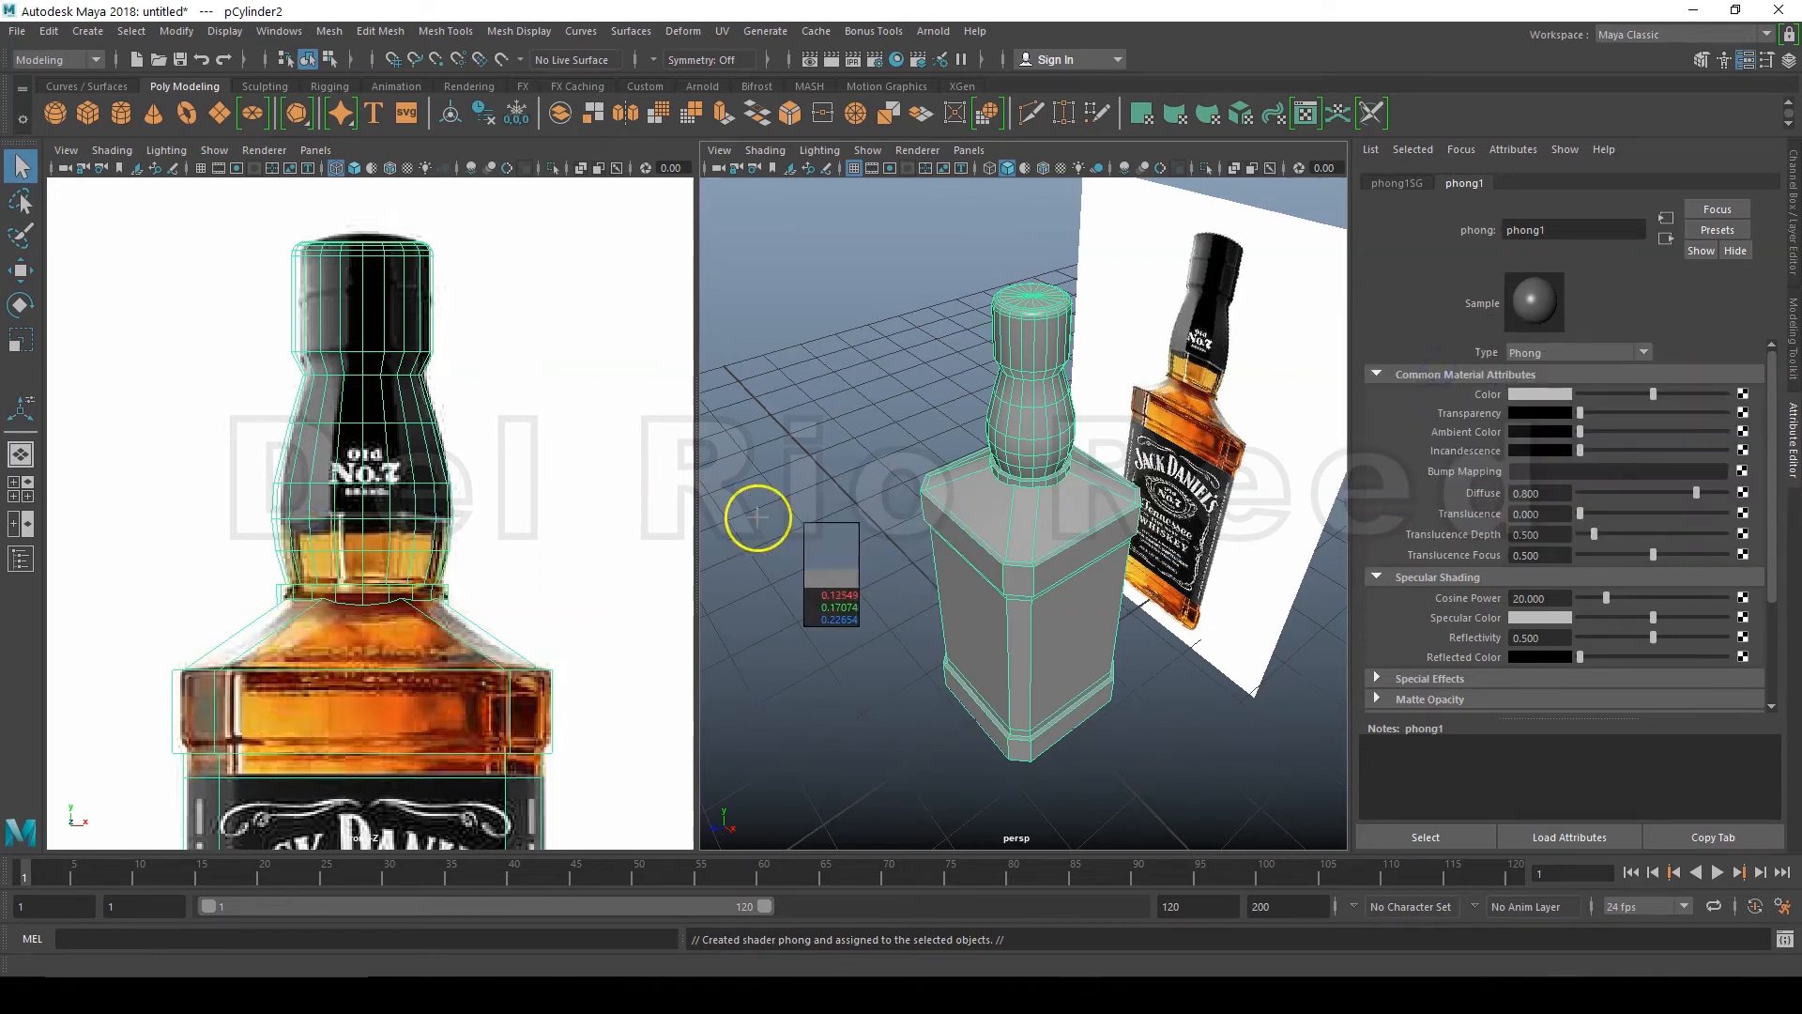
pyautogui.click(430, 639)
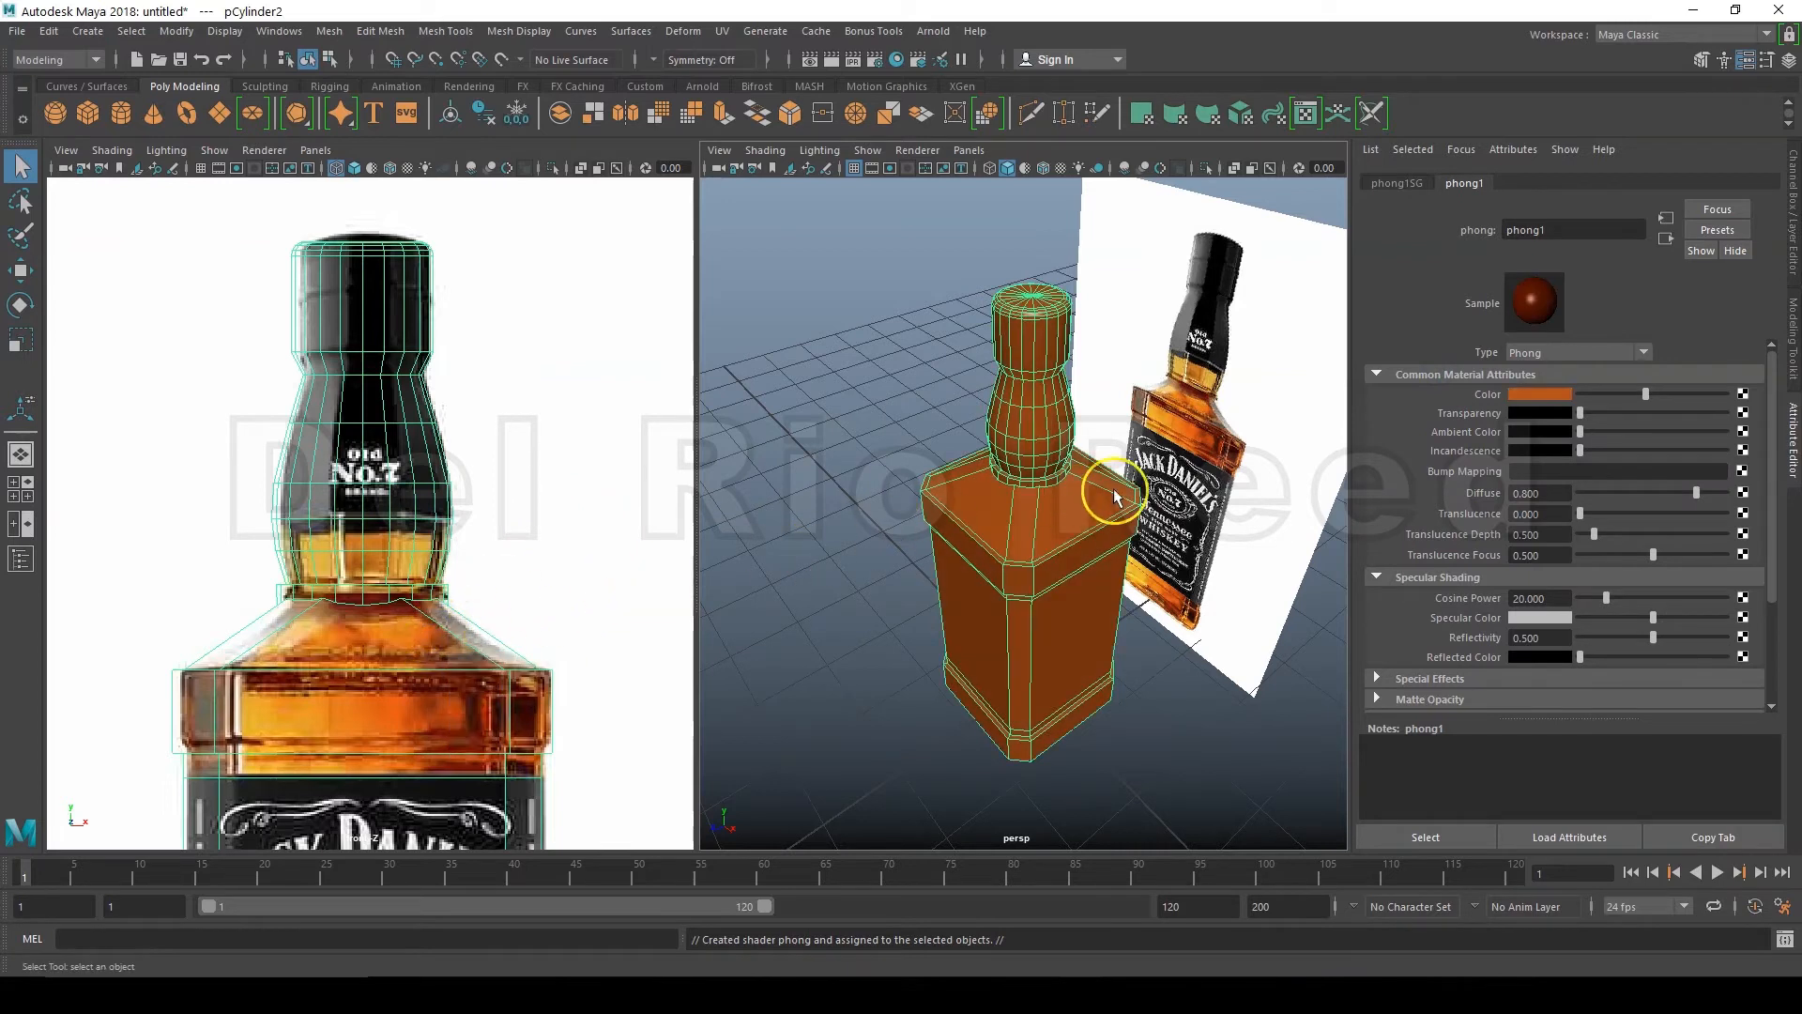
pyautogui.moveTo(1580, 413); pyautogui.dragTo(1627, 424)
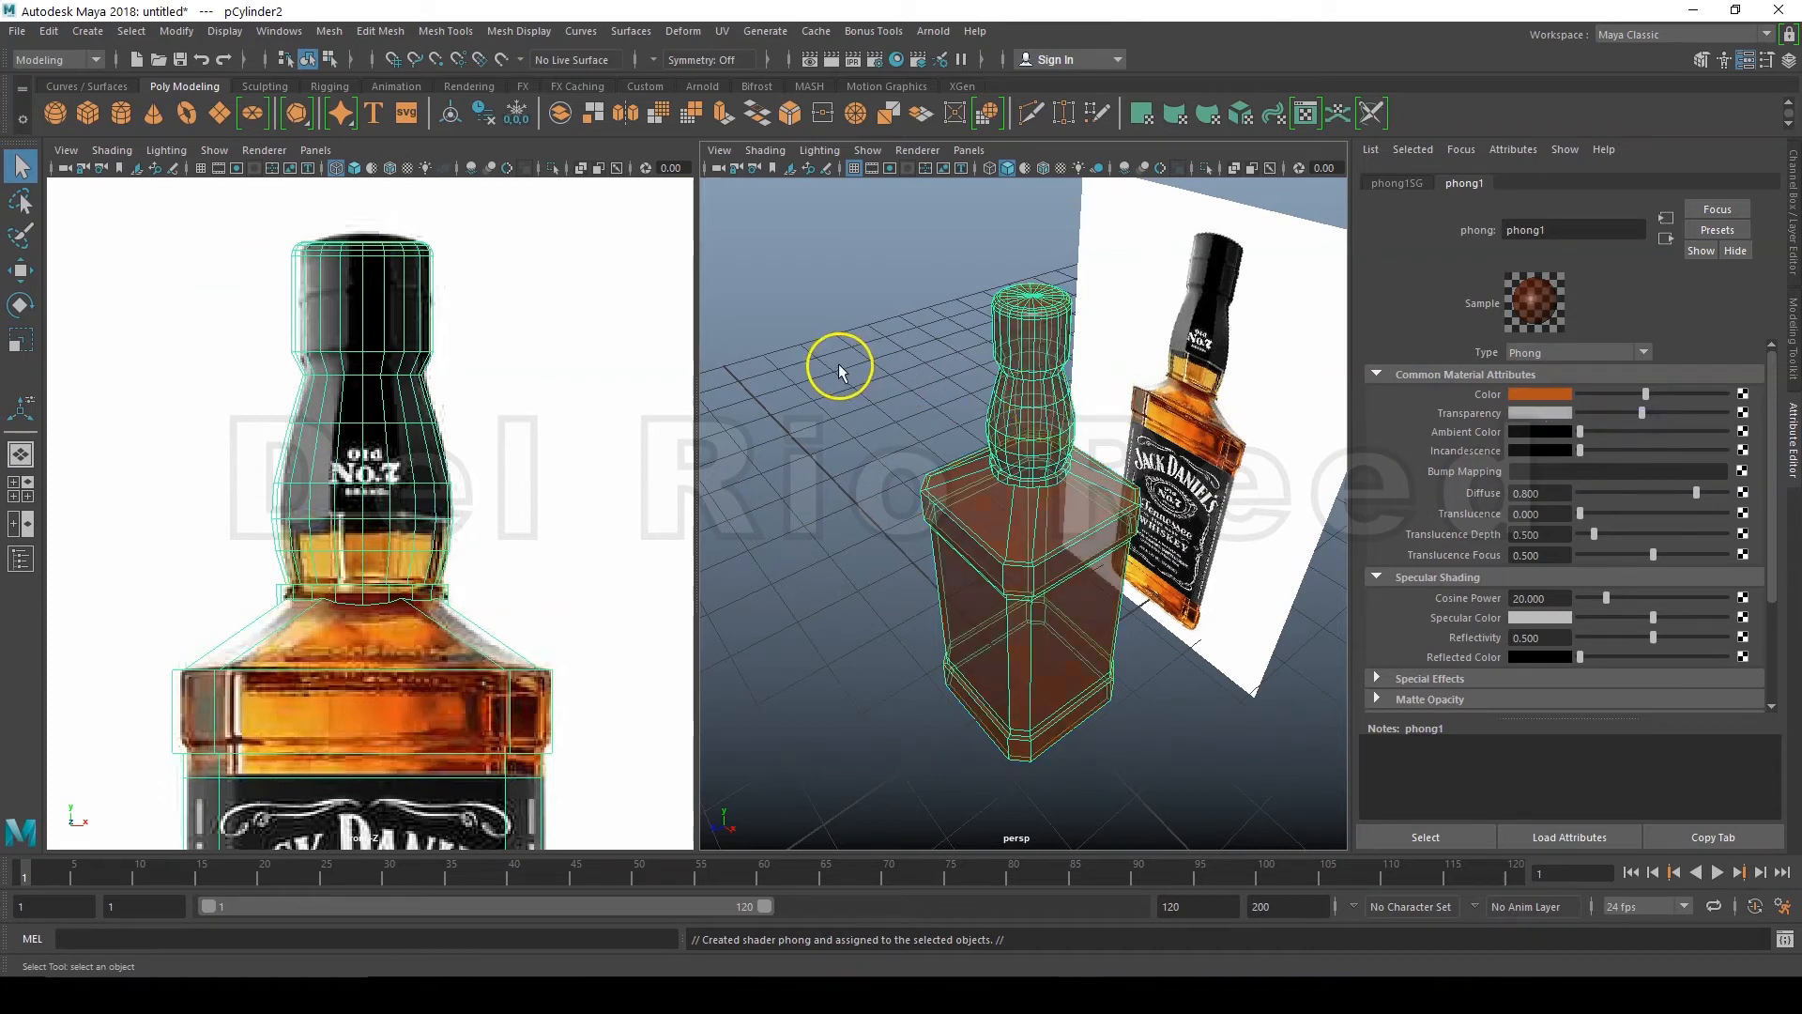
# Step: Assign a new Blinn material with a black color to the faces of the cap and upper neck covered in black in the reference
pyautogui.rightClick(856, 297)
pyautogui.click(840, 349)
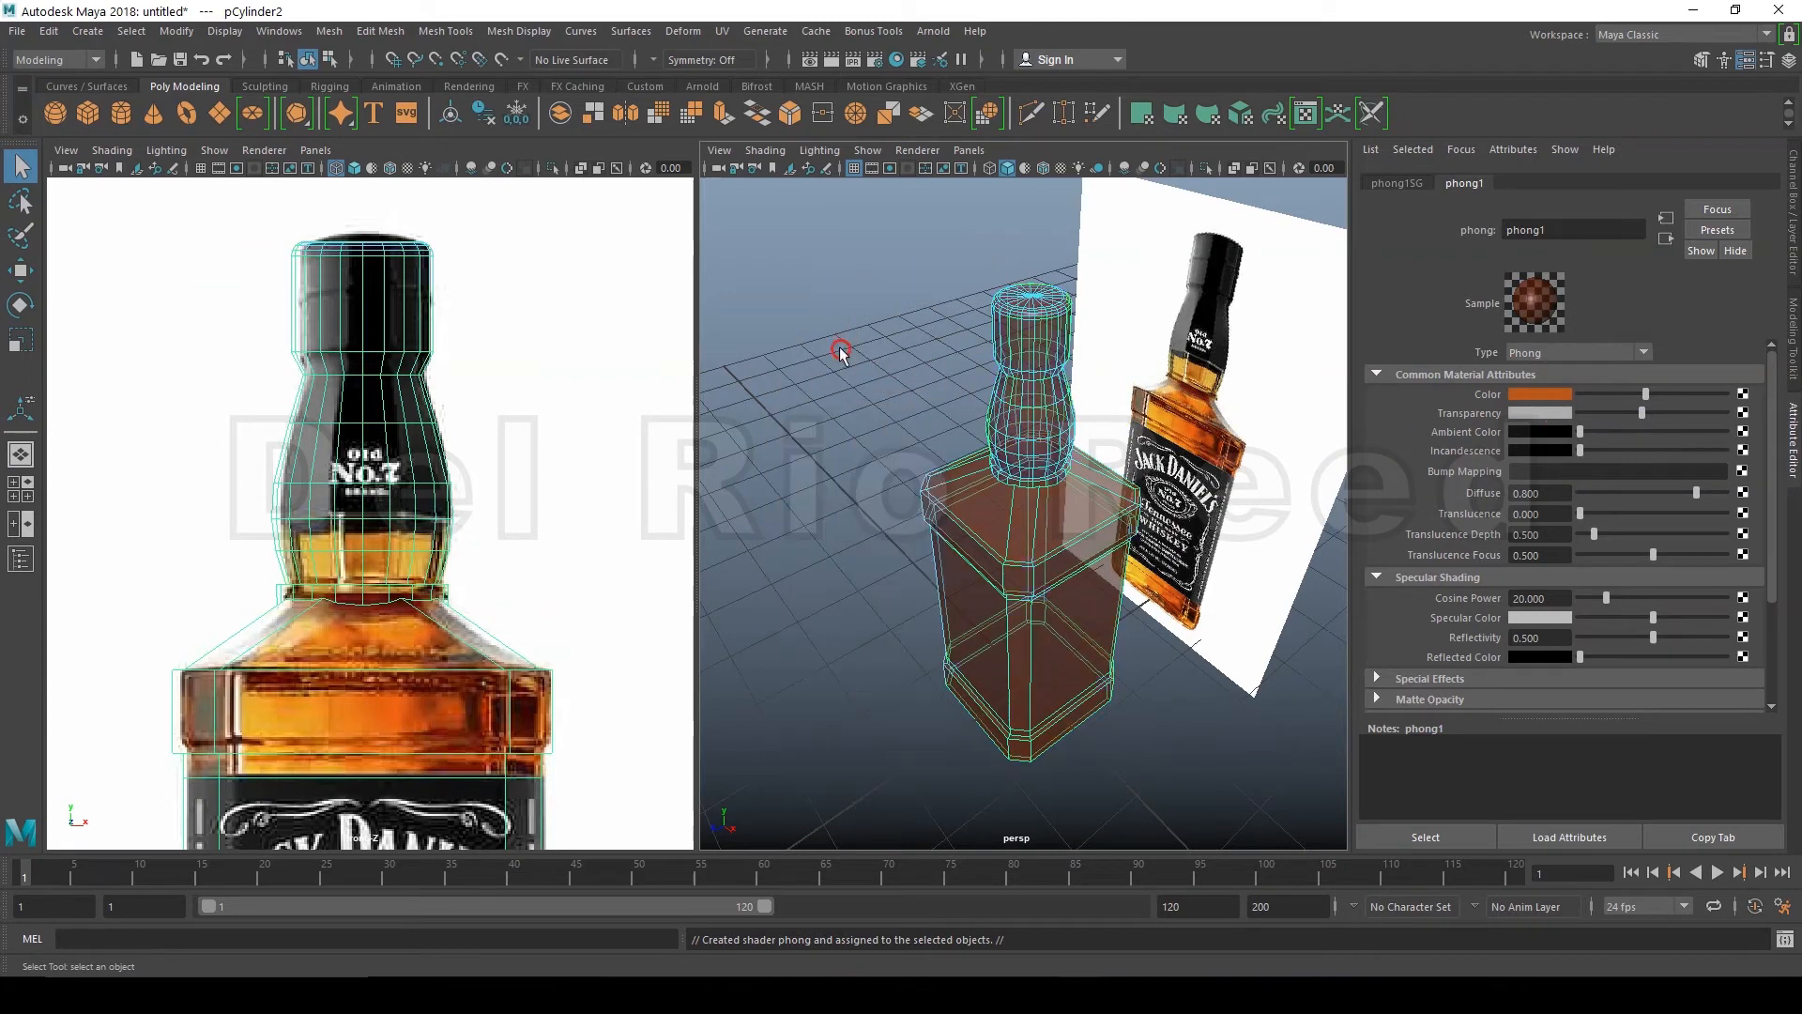
pyautogui.rightClick(460, 491)
pyautogui.moveTo(229, 245); pyautogui.dragTo(229, 234)
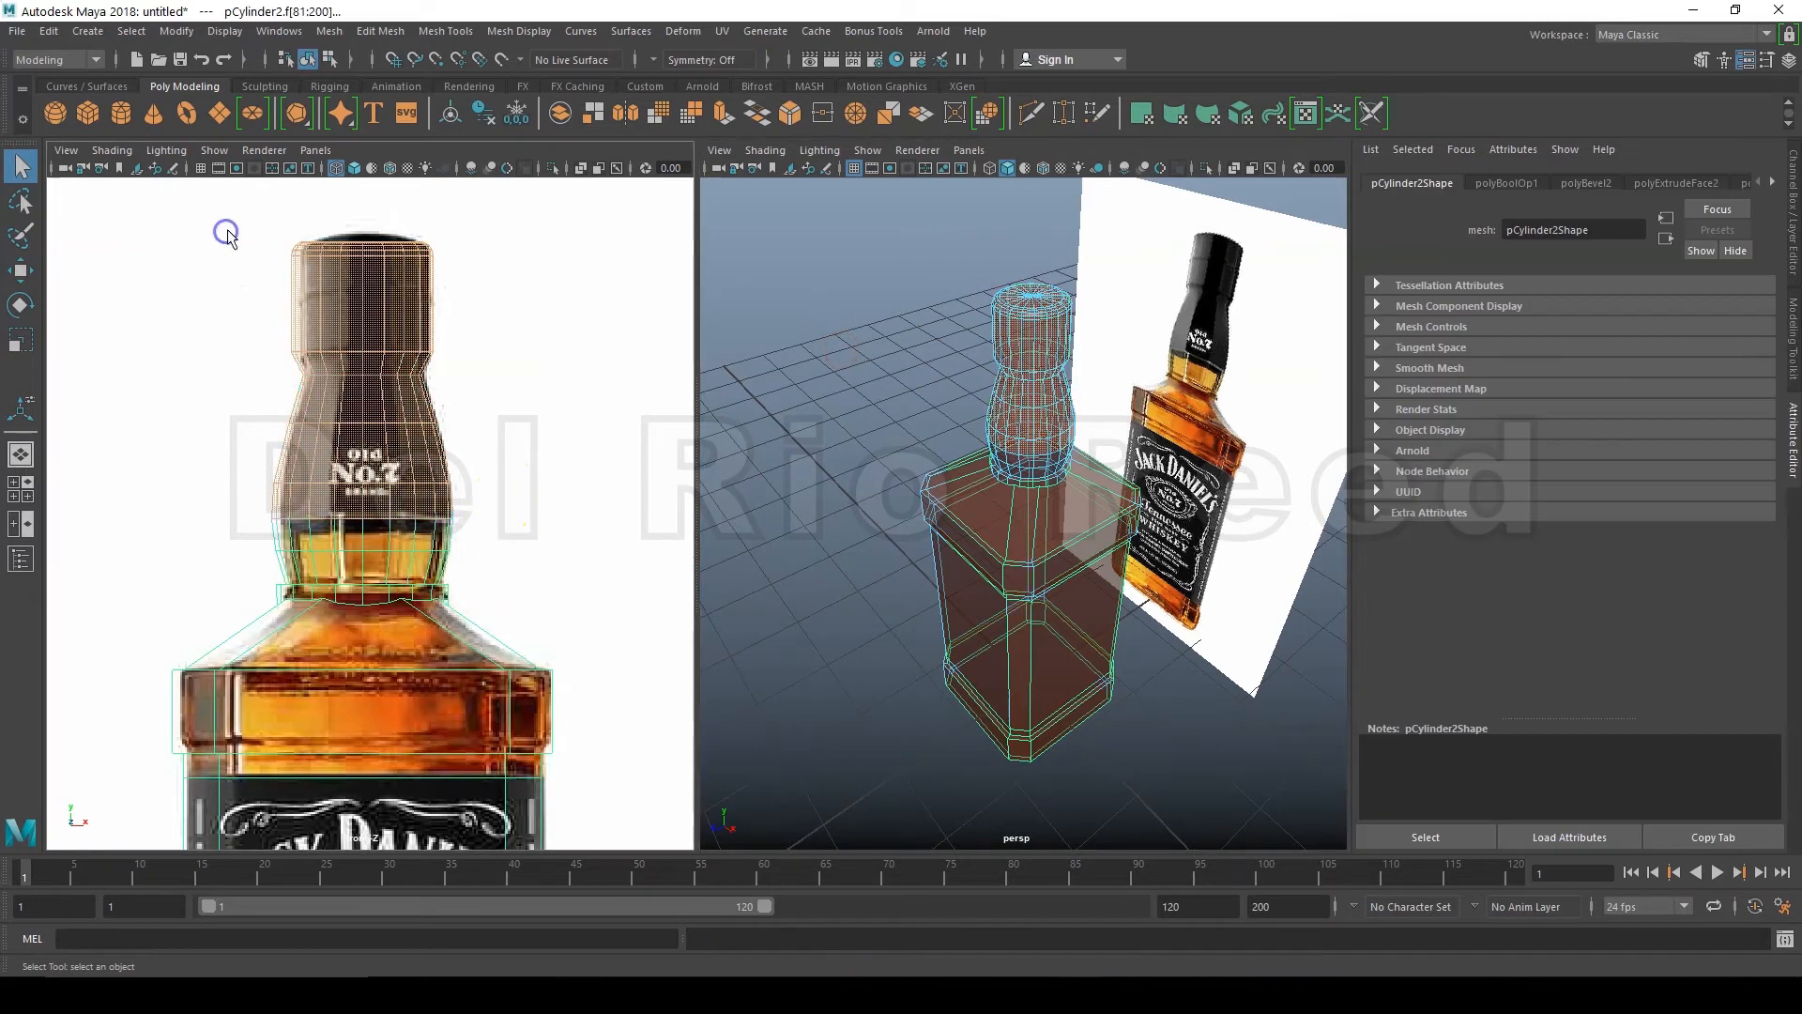
pyautogui.rightClick(362, 353)
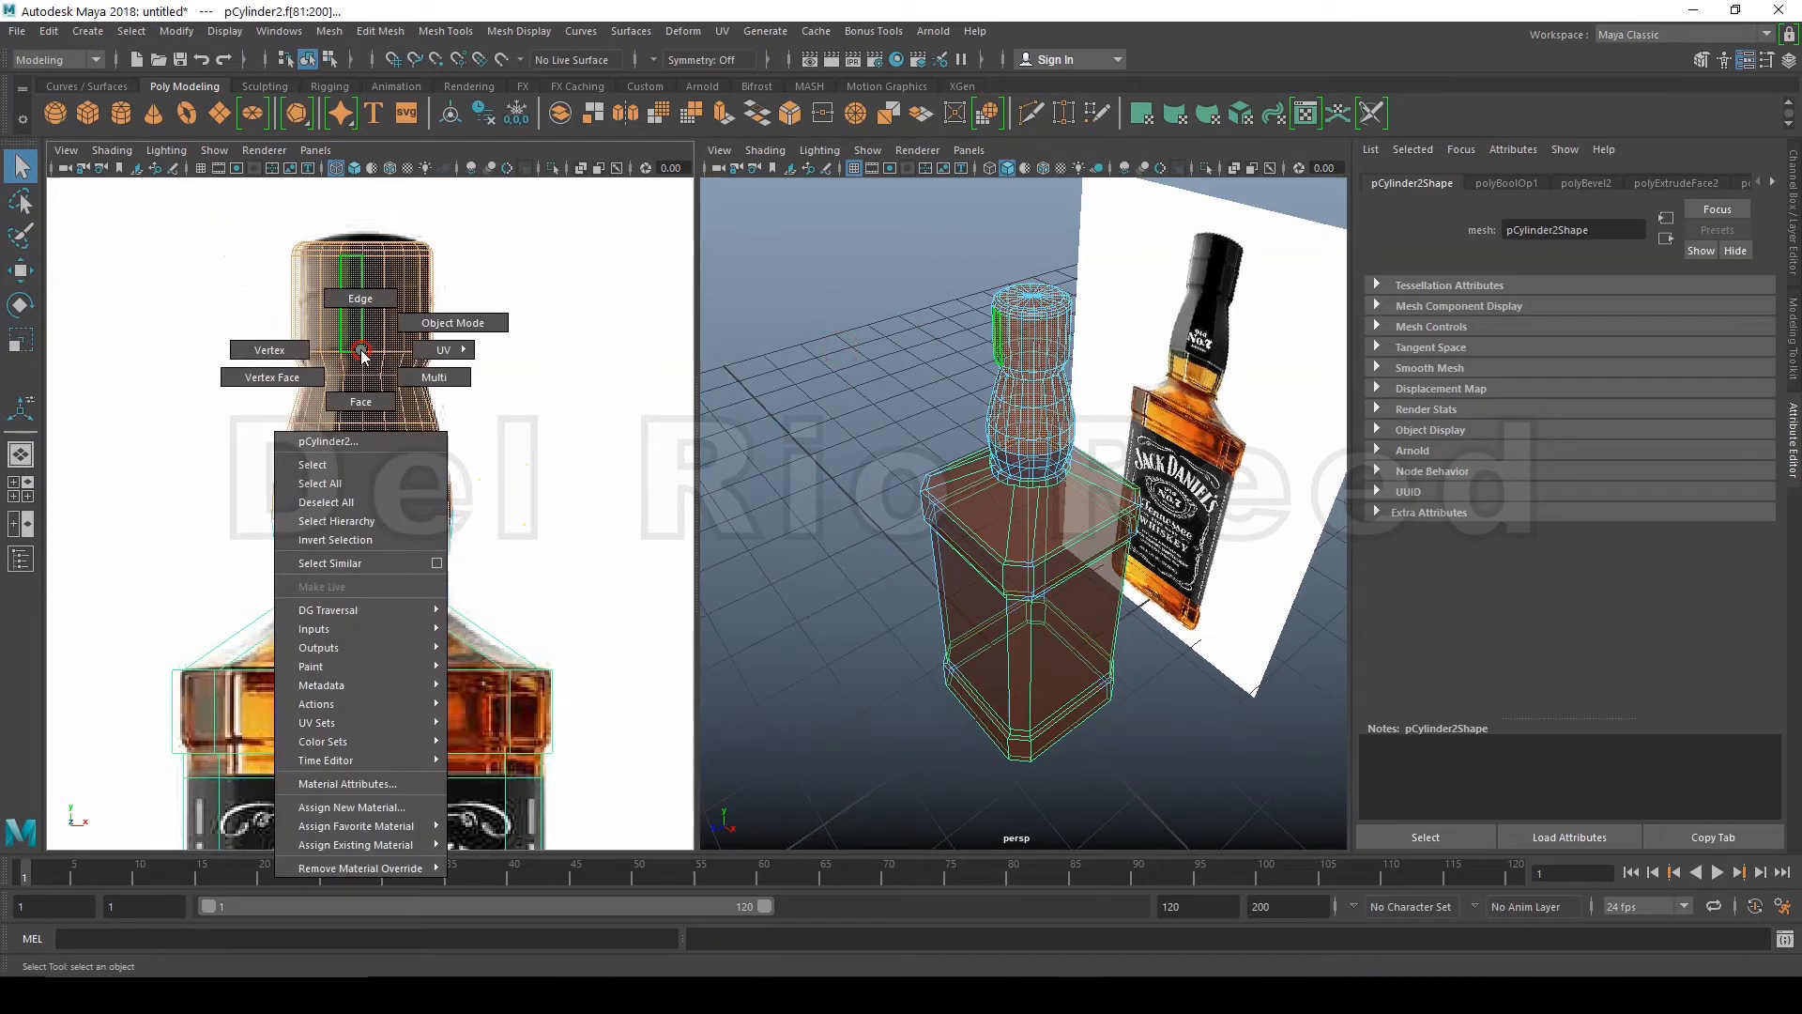
pyautogui.moveTo(358, 469); pyautogui.dragTo(427, 811, button='right')
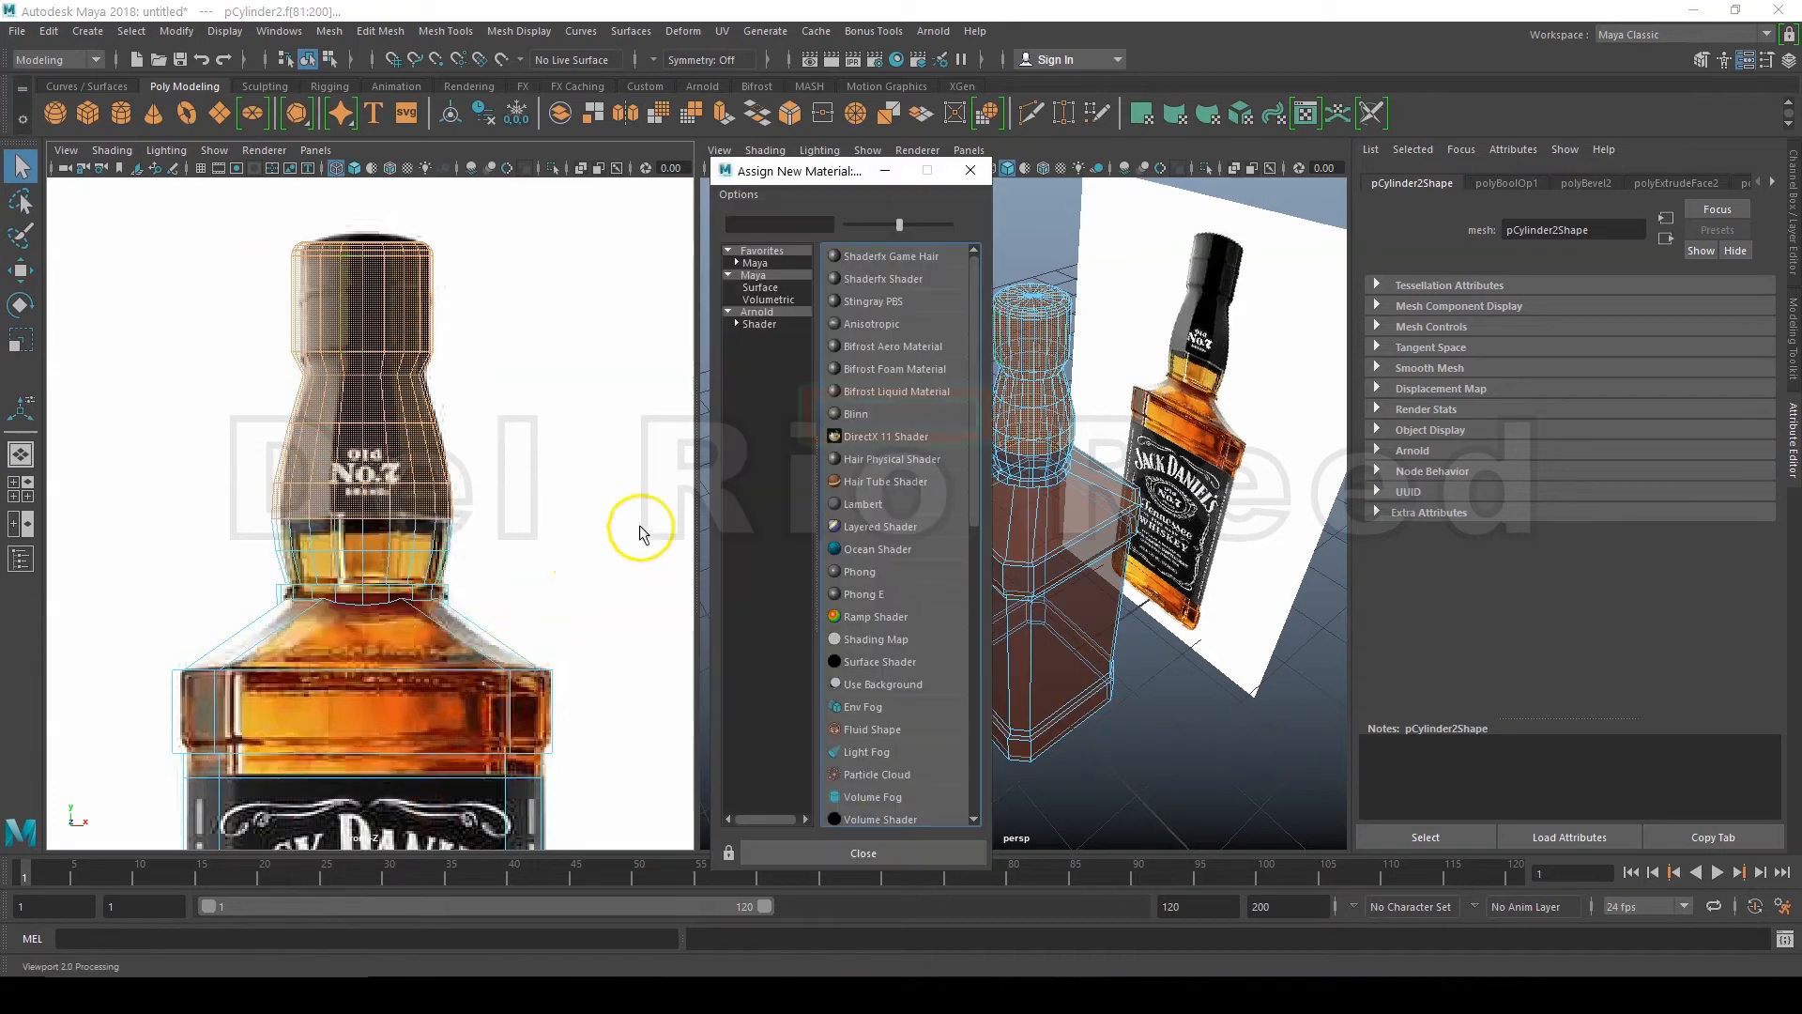
pyautogui.click(858, 412)
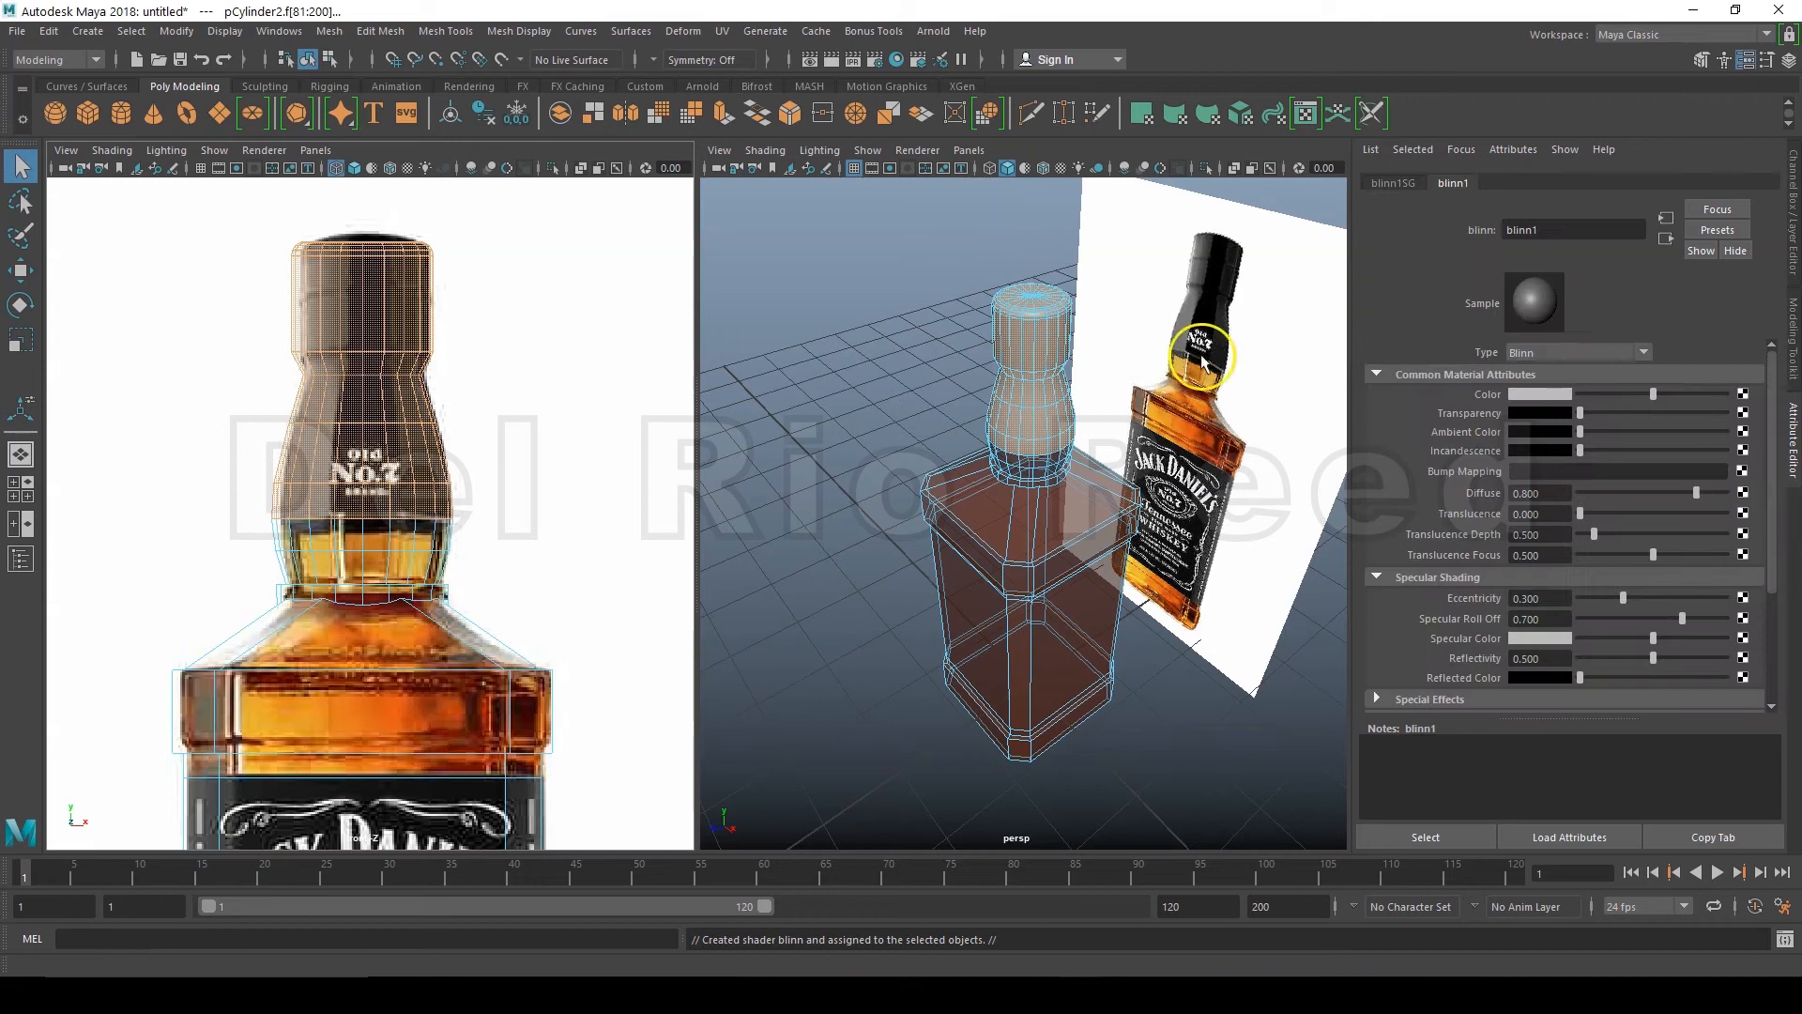
pyautogui.click(1541, 394)
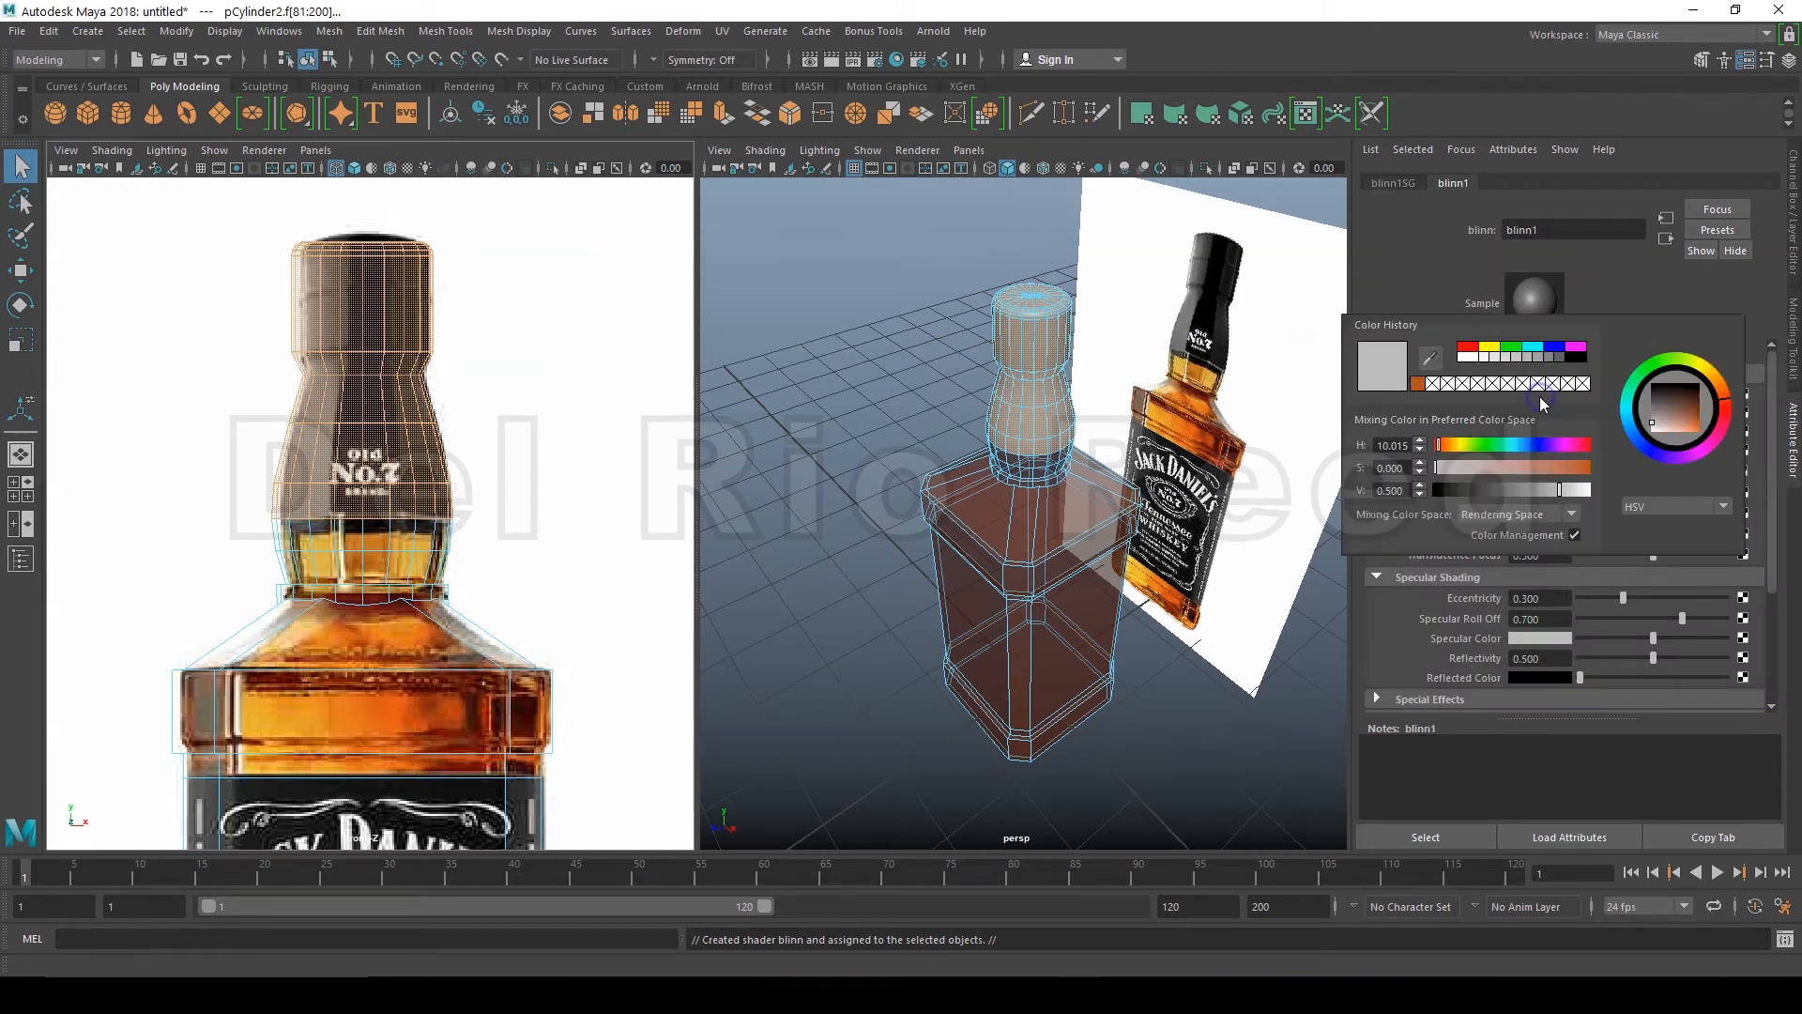
pyautogui.click(1577, 357)
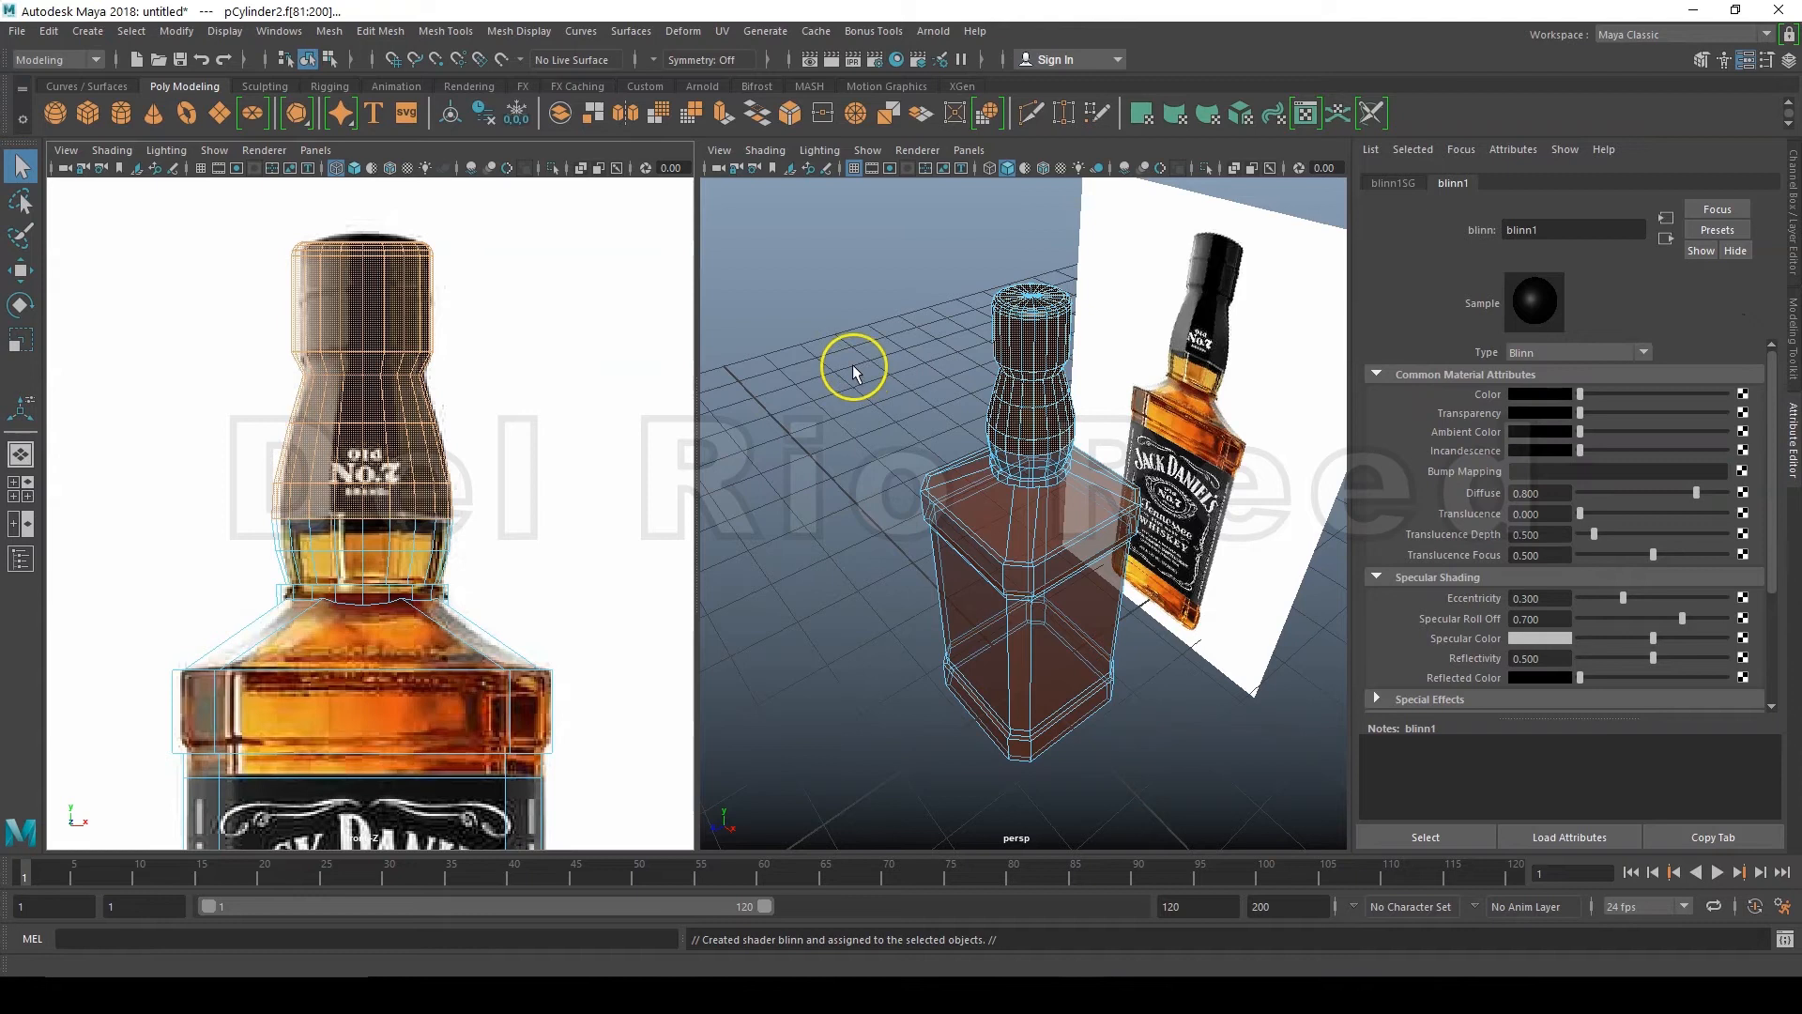
# Step: Assign a new Lambert material to the tall faces around the bottle body where the label goes
pyautogui.keyDown('alt'); pyautogui.moveTo(854, 371); pyautogui.dragTo(838, 446); pyautogui.keyUp('alt')
pyautogui.moveTo(995, 575); pyautogui.dragTo(995, 575)
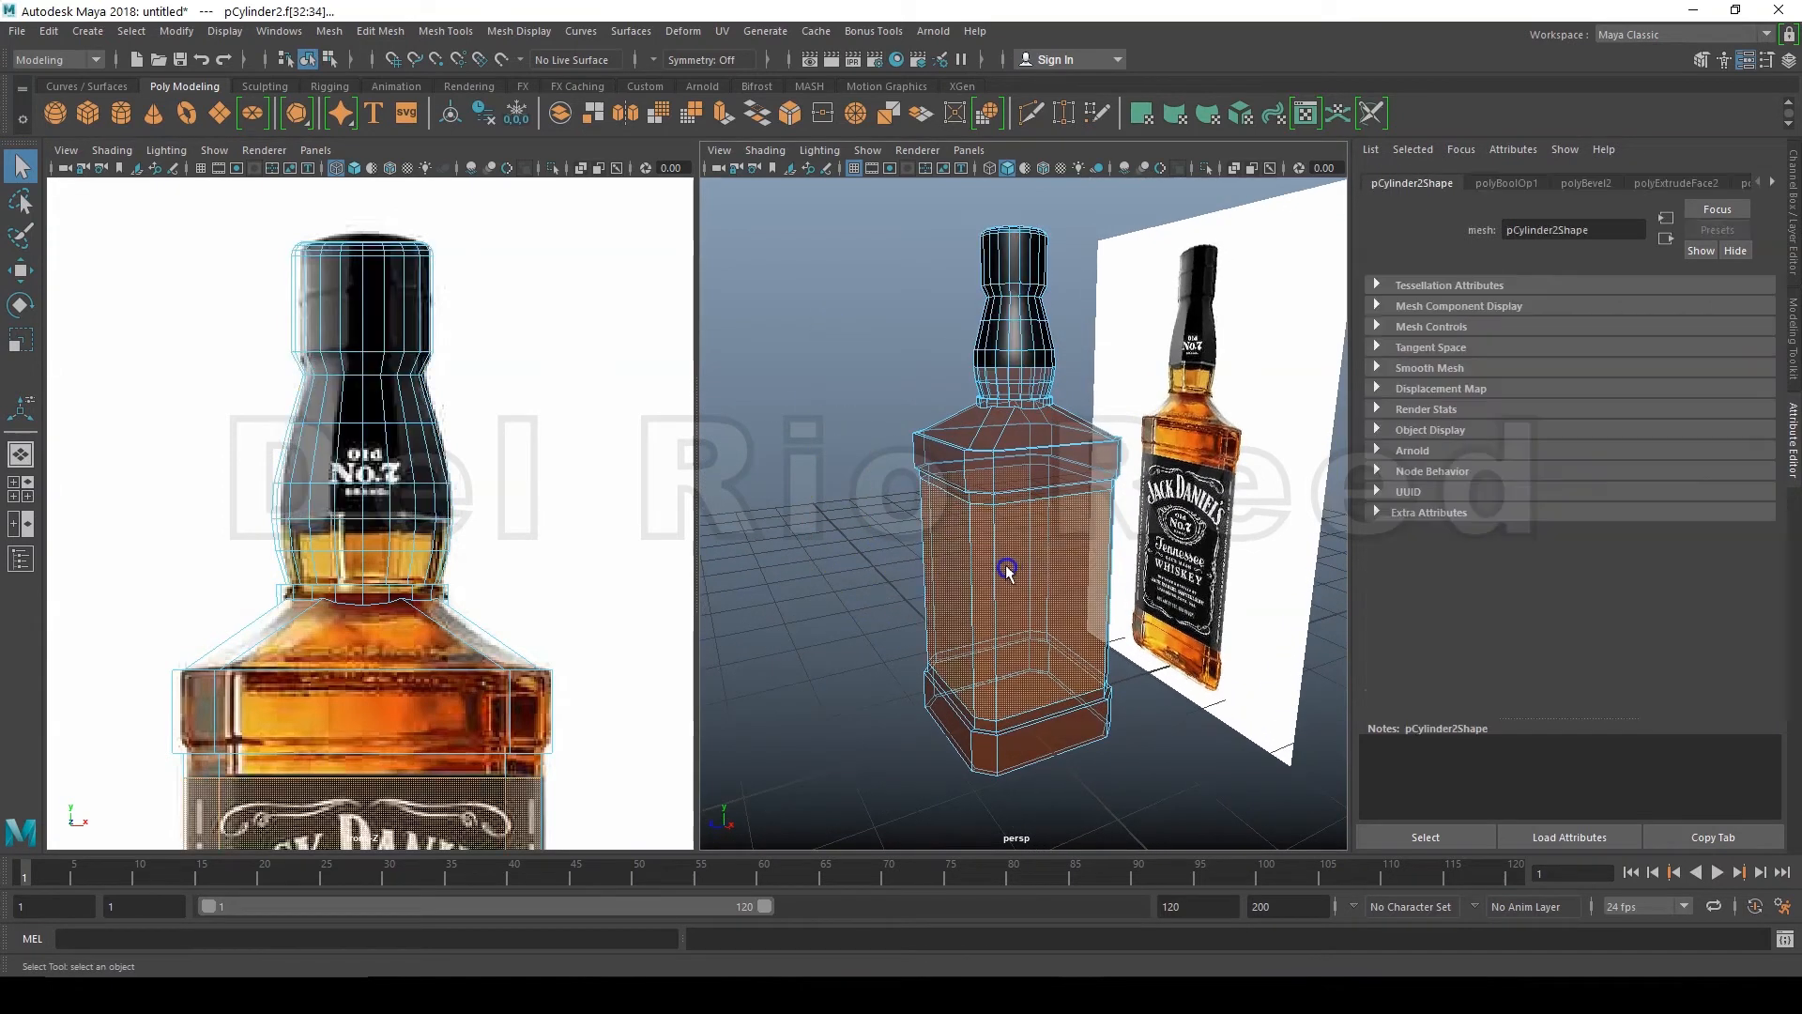
pyautogui.moveTo(833, 338)
pyautogui.keyDown('alt'); pyautogui.mouseDown()
pyautogui.moveTo(1037, 340)
pyautogui.moveTo(1147, 331)
pyautogui.moveTo(1163, 310)
pyautogui.moveTo(833, 335)
pyautogui.mouseUp(); pyautogui.keyUp('alt')
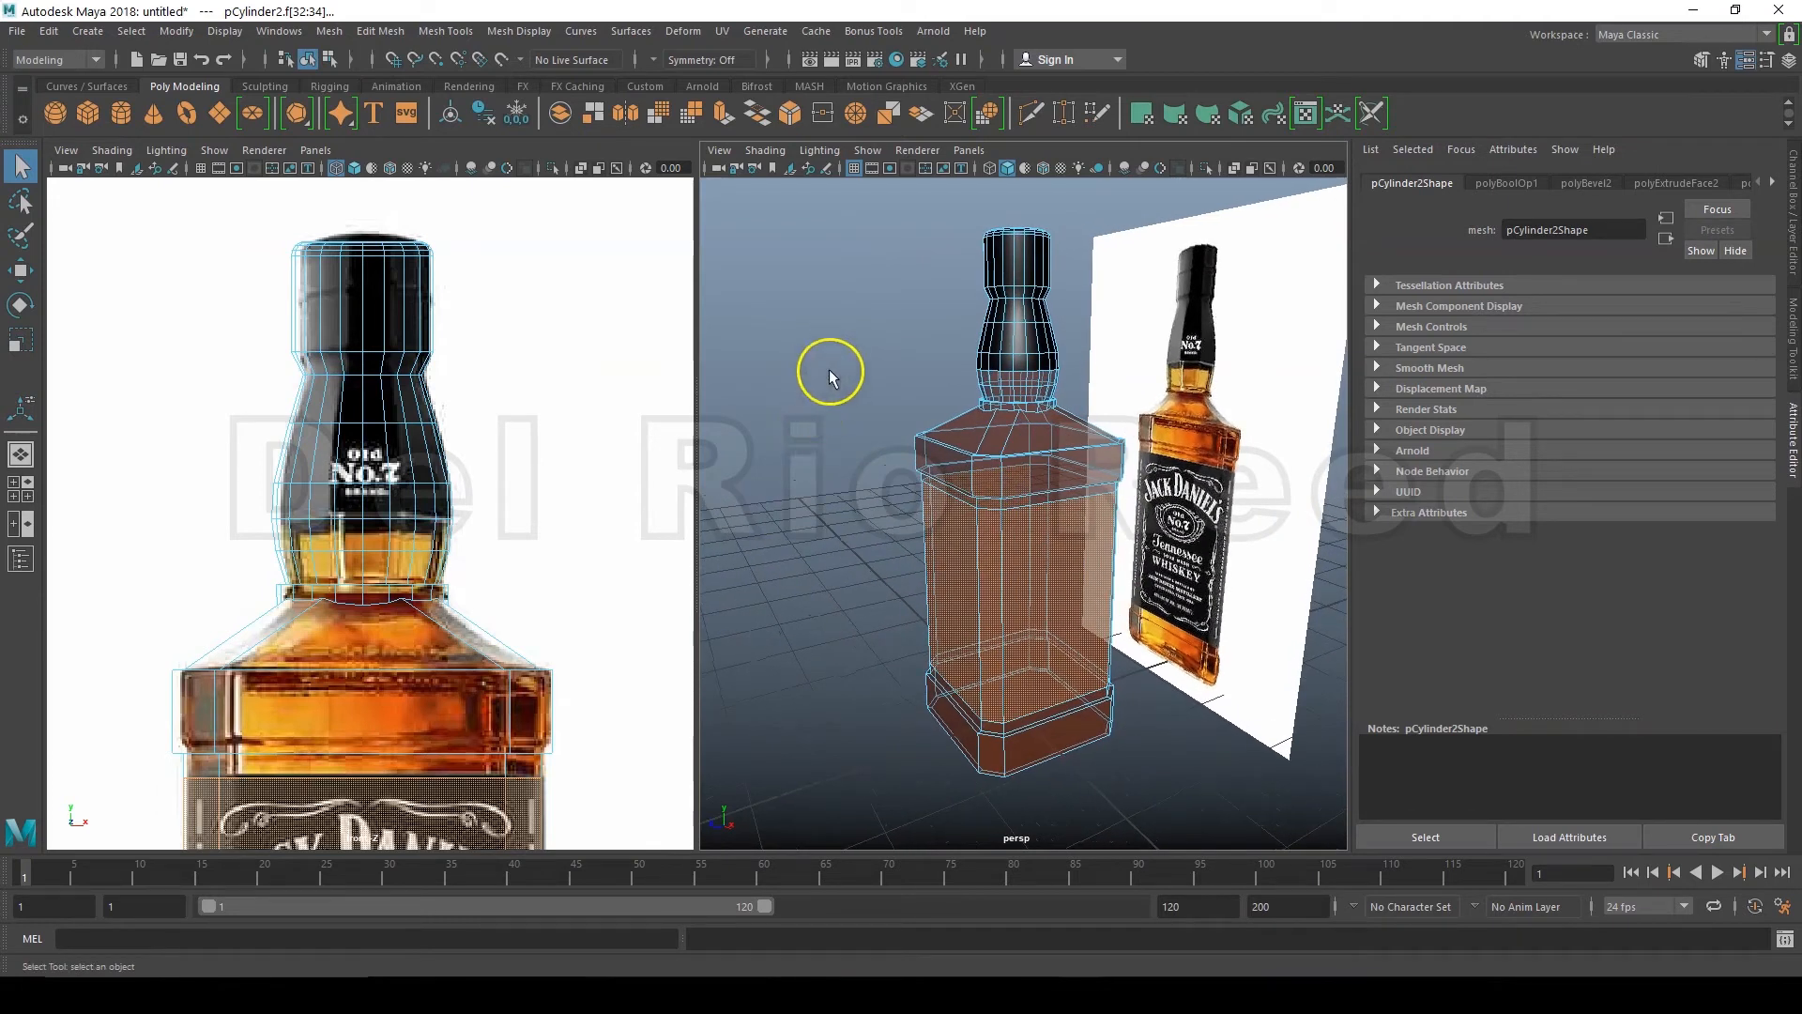
pyautogui.rightClick(840, 281)
pyautogui.moveTo(840, 281); pyautogui.dragTo(853, 733, button='right')
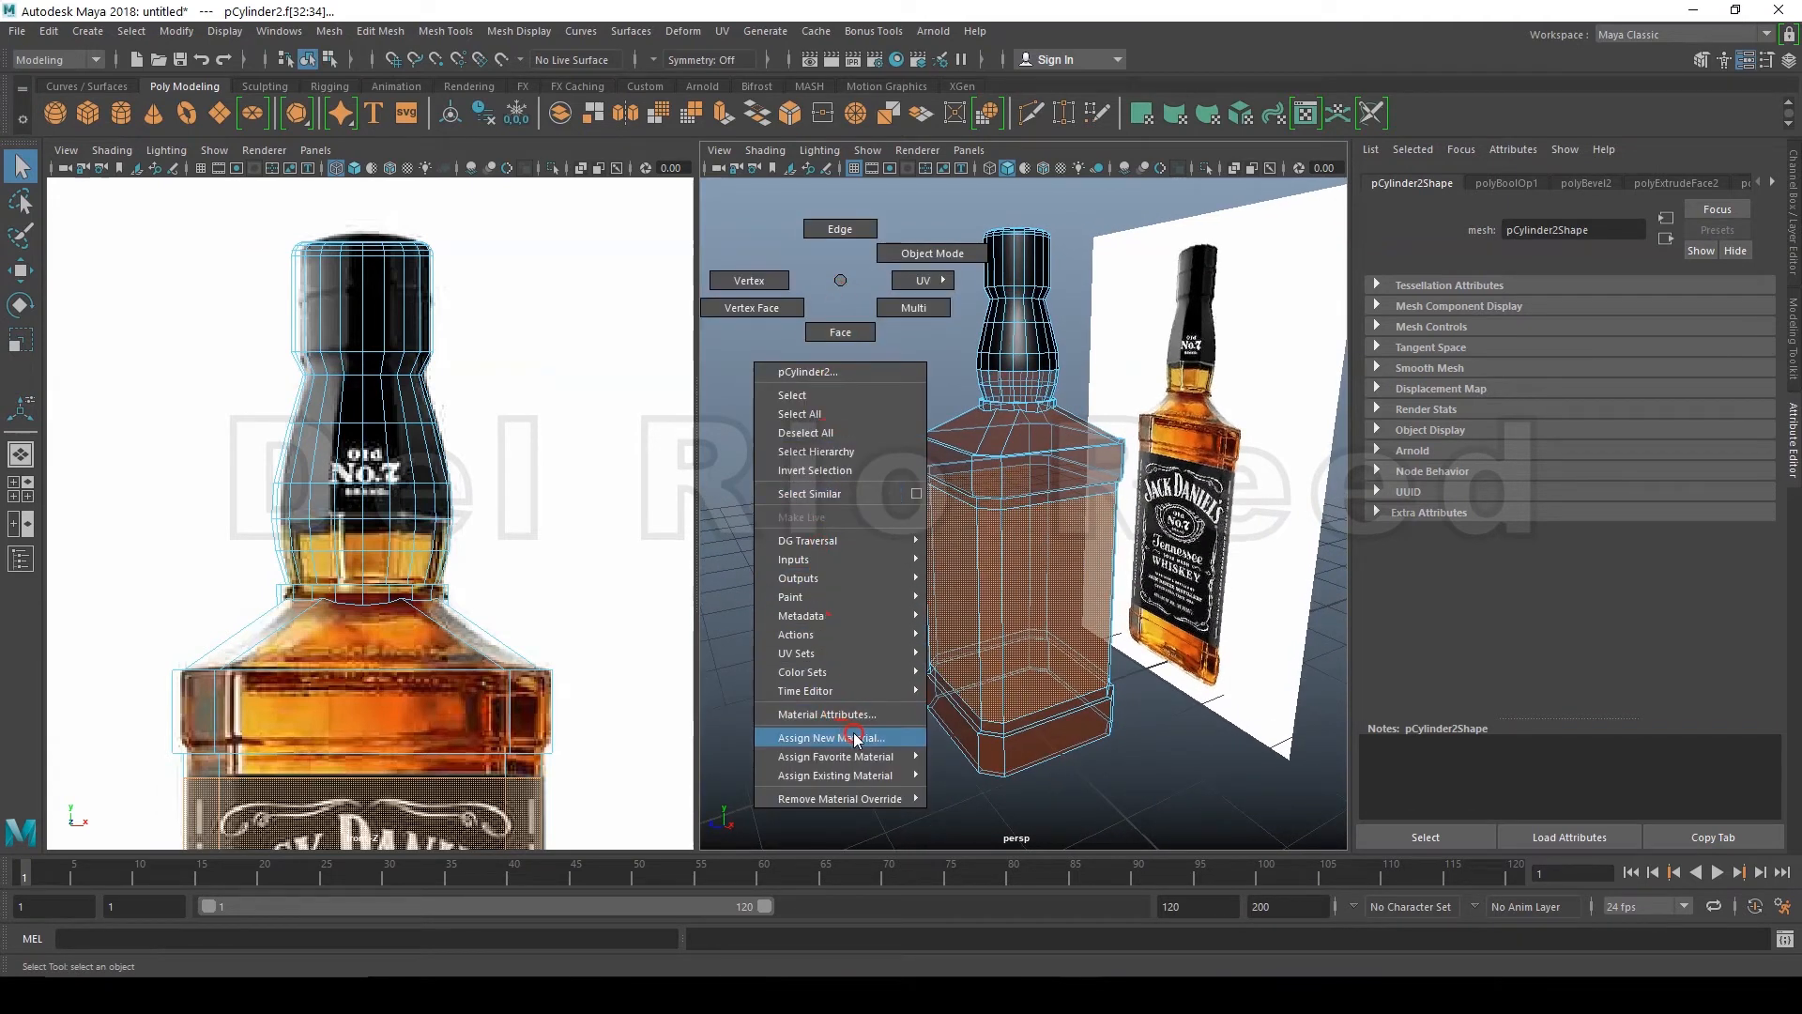
pyautogui.click(905, 740)
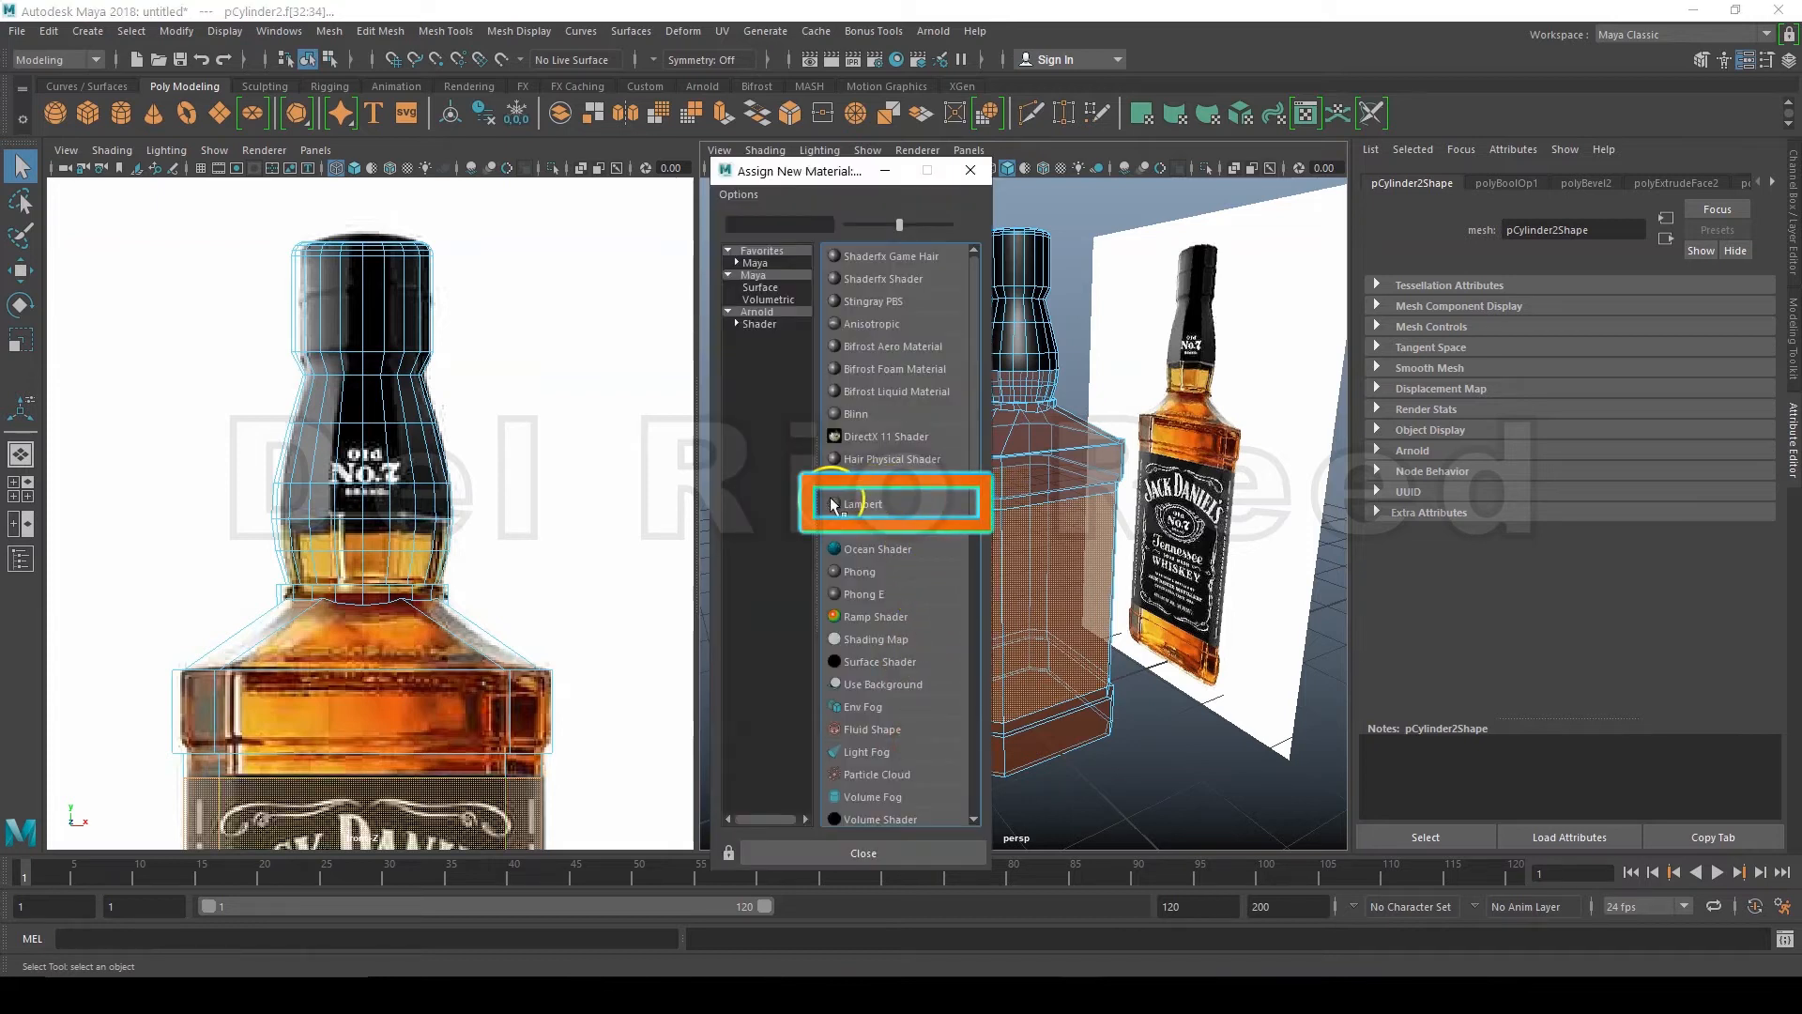
pyautogui.click(918, 504)
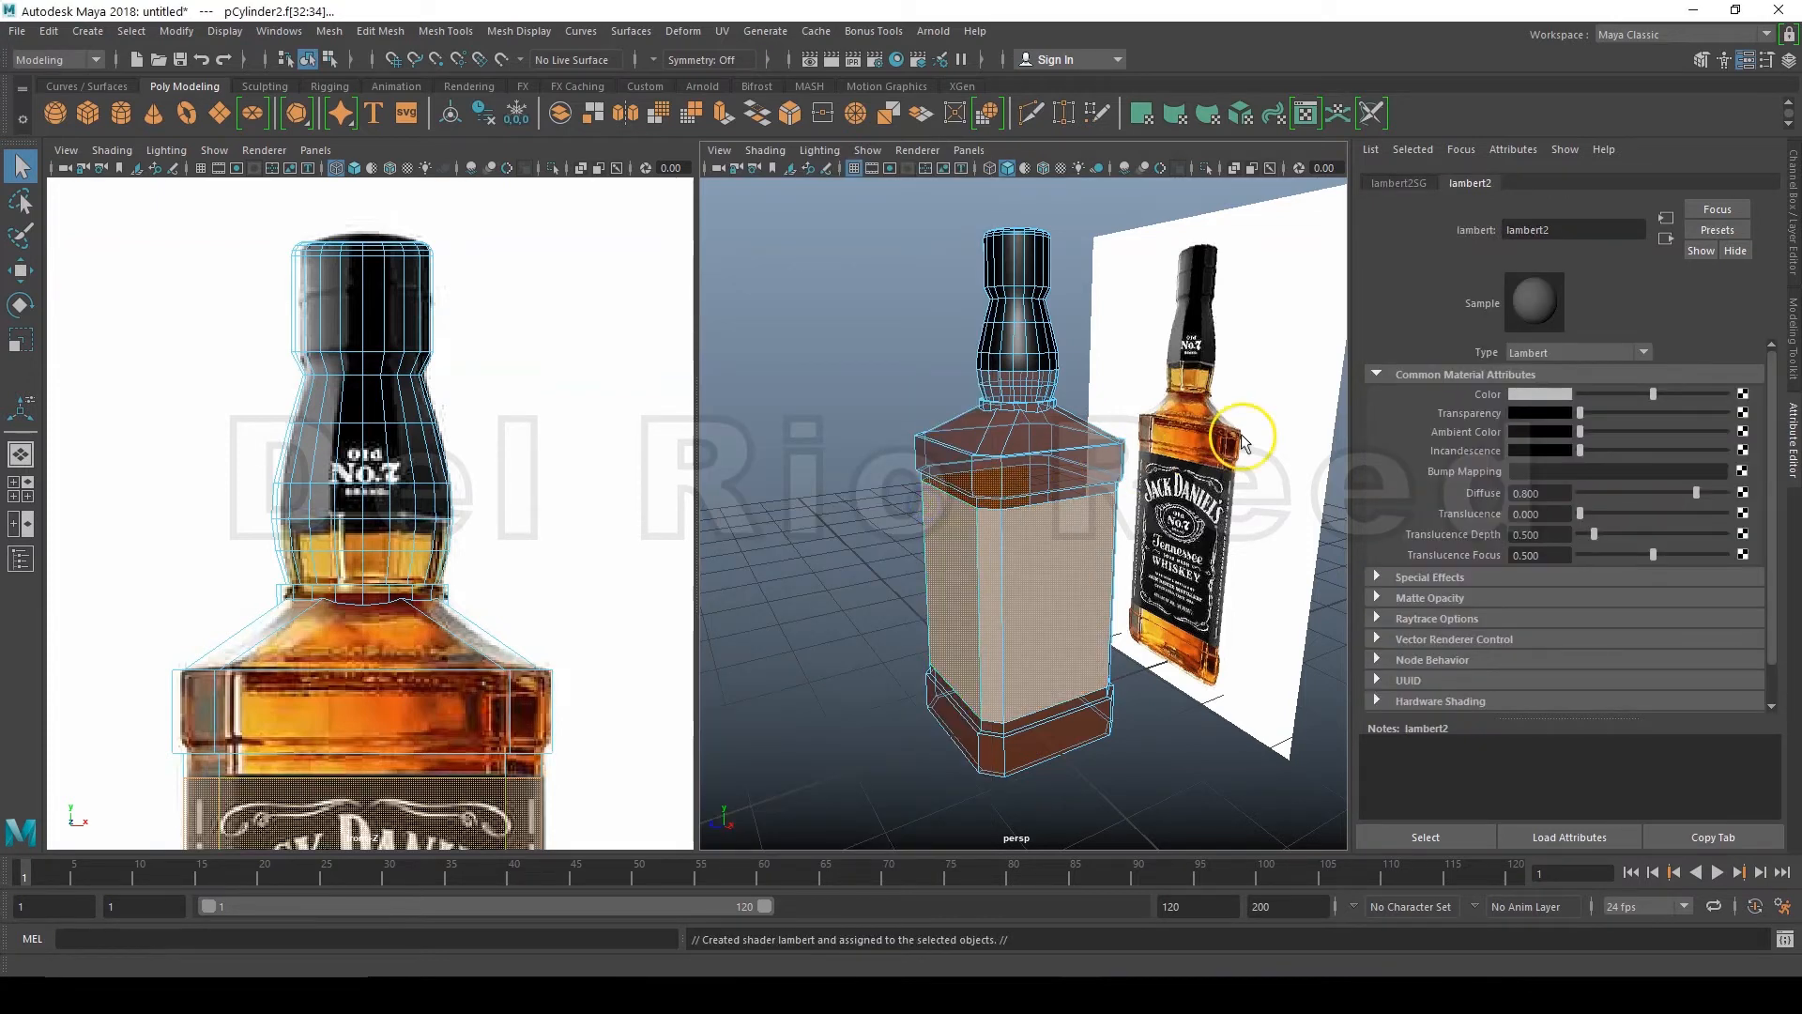
# Step: Connect a File texture to the Lambert material's color and load Jack-Daniels-Label.jpg as its image
pyautogui.click(1742, 393)
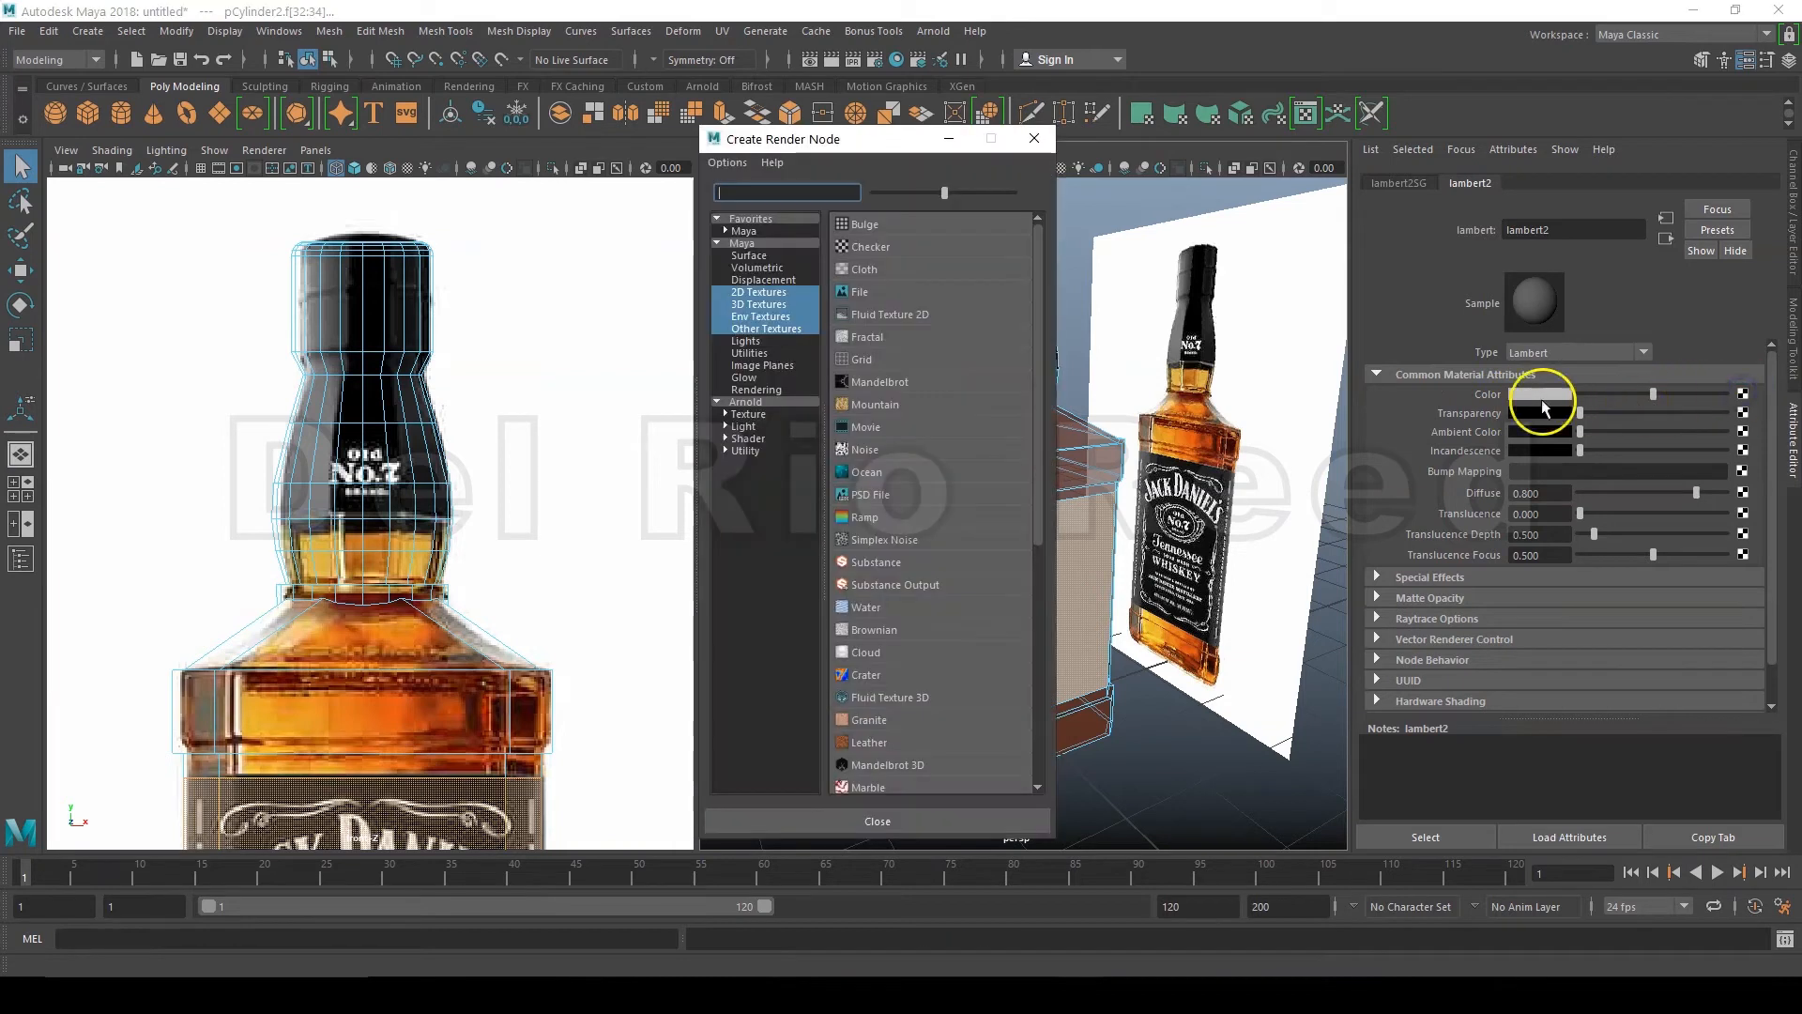
pyautogui.click(875, 294)
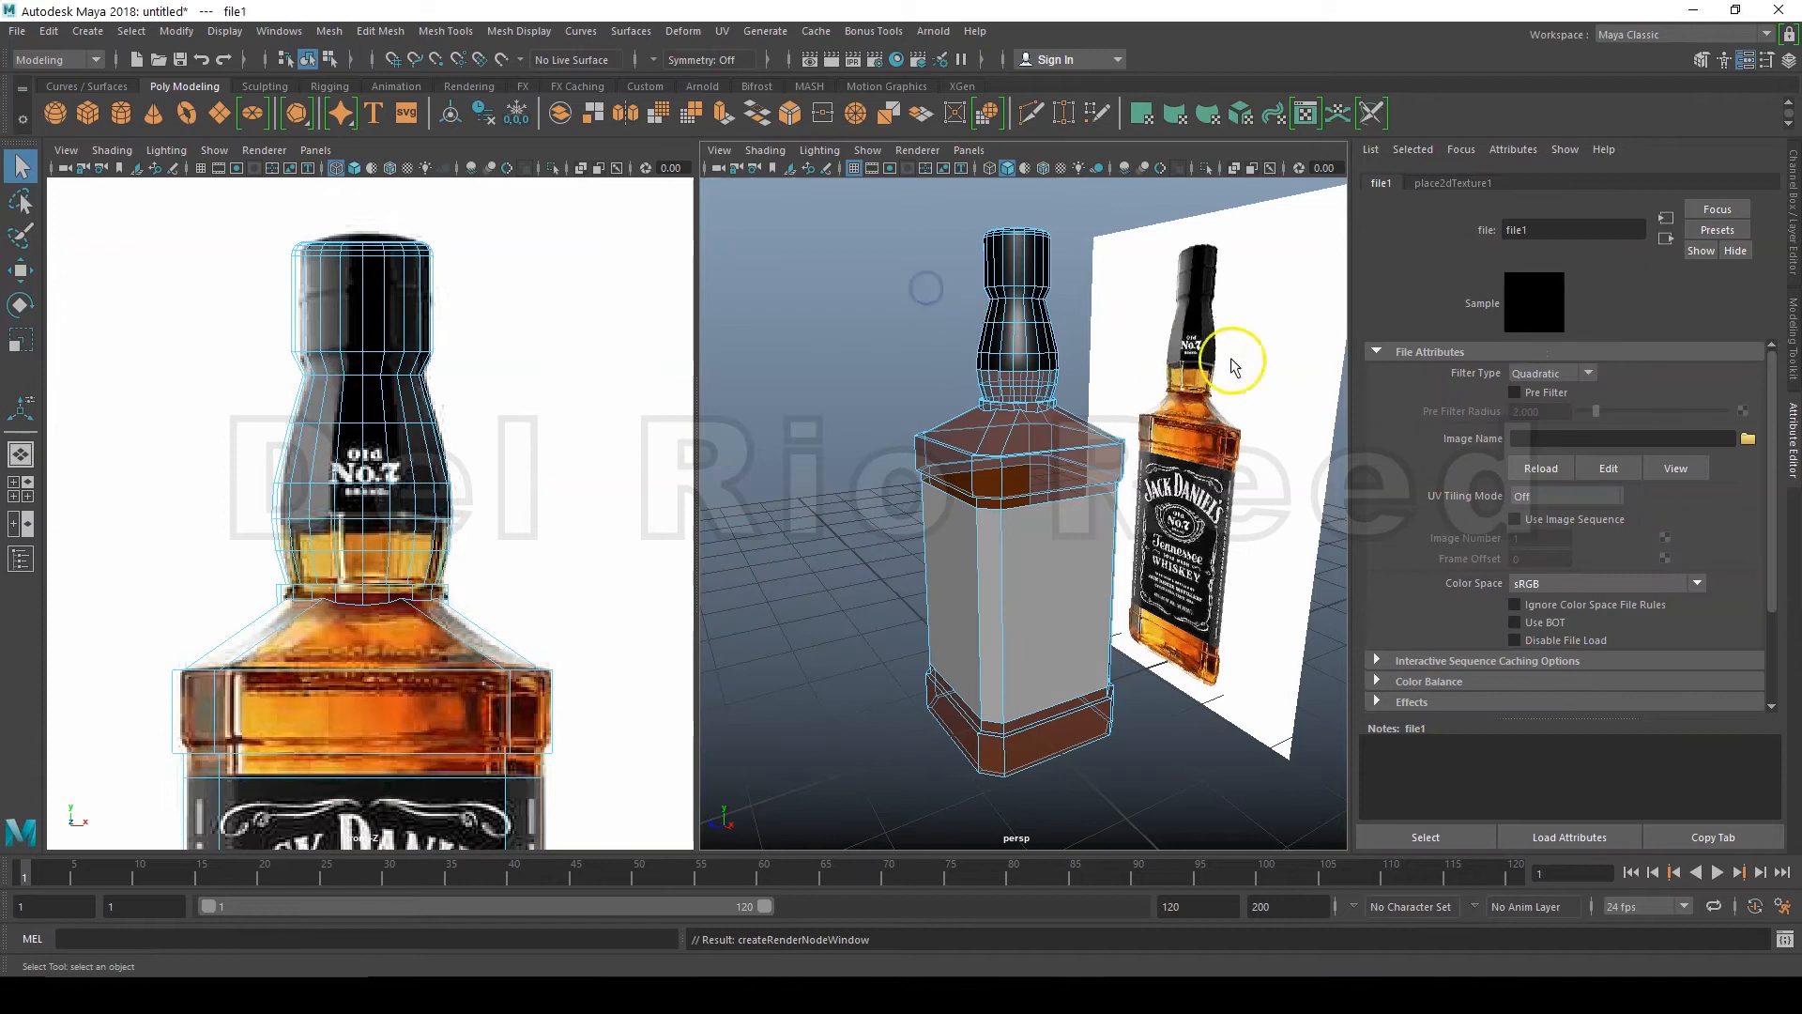
pyautogui.click(1748, 439)
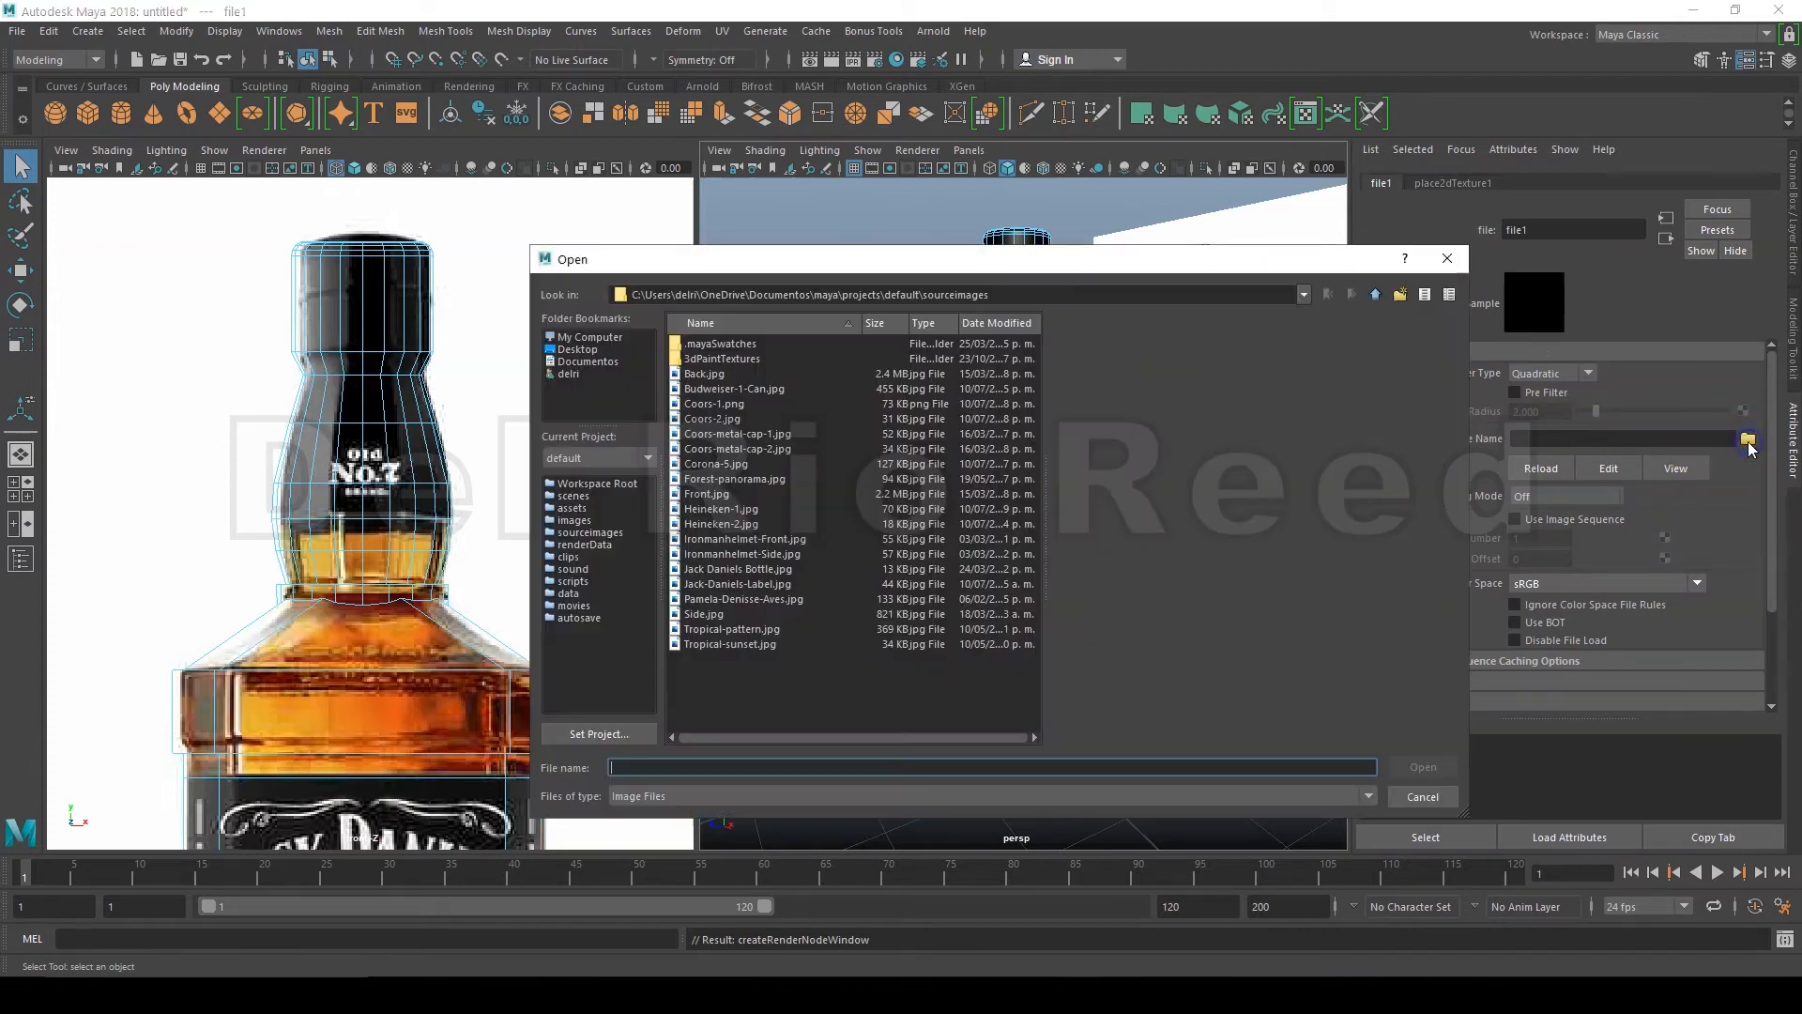
pyautogui.click(764, 584)
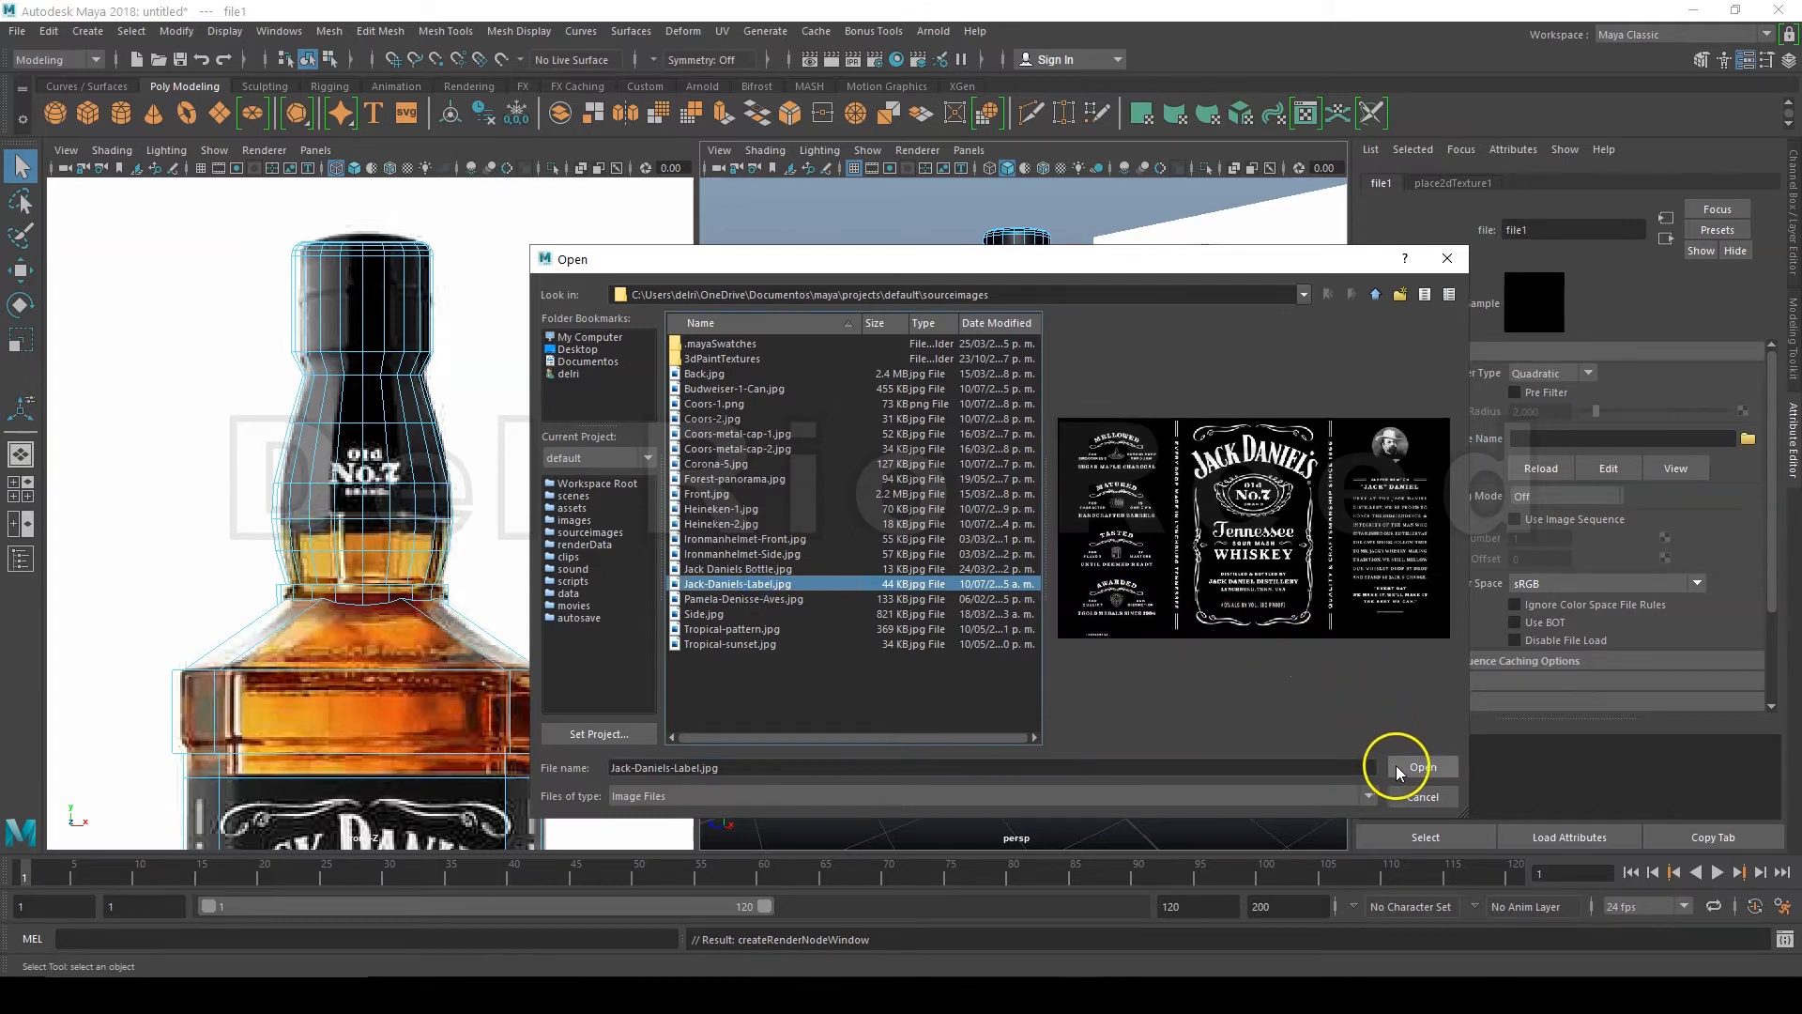
pyautogui.click(1398, 766)
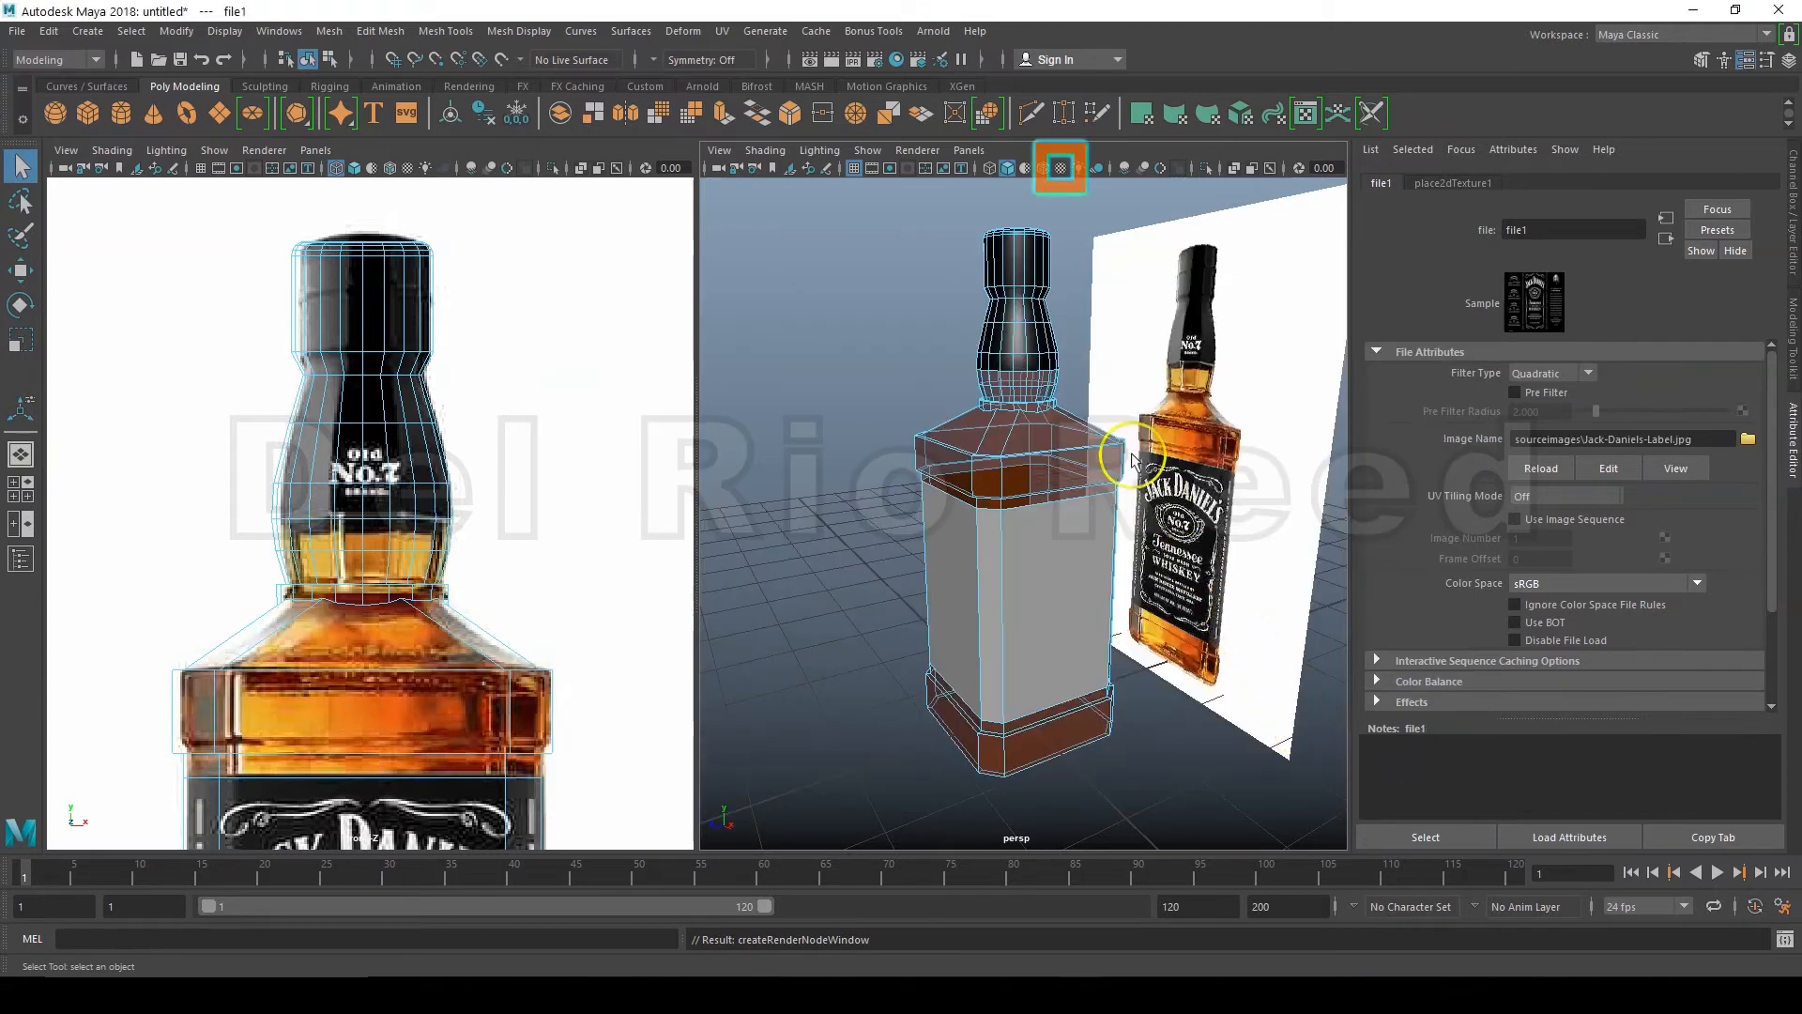
# Step: Display textures in the perspective view and apply a cylindrical UV projection to the label faces around the bottle body
pyautogui.click(1062, 171)
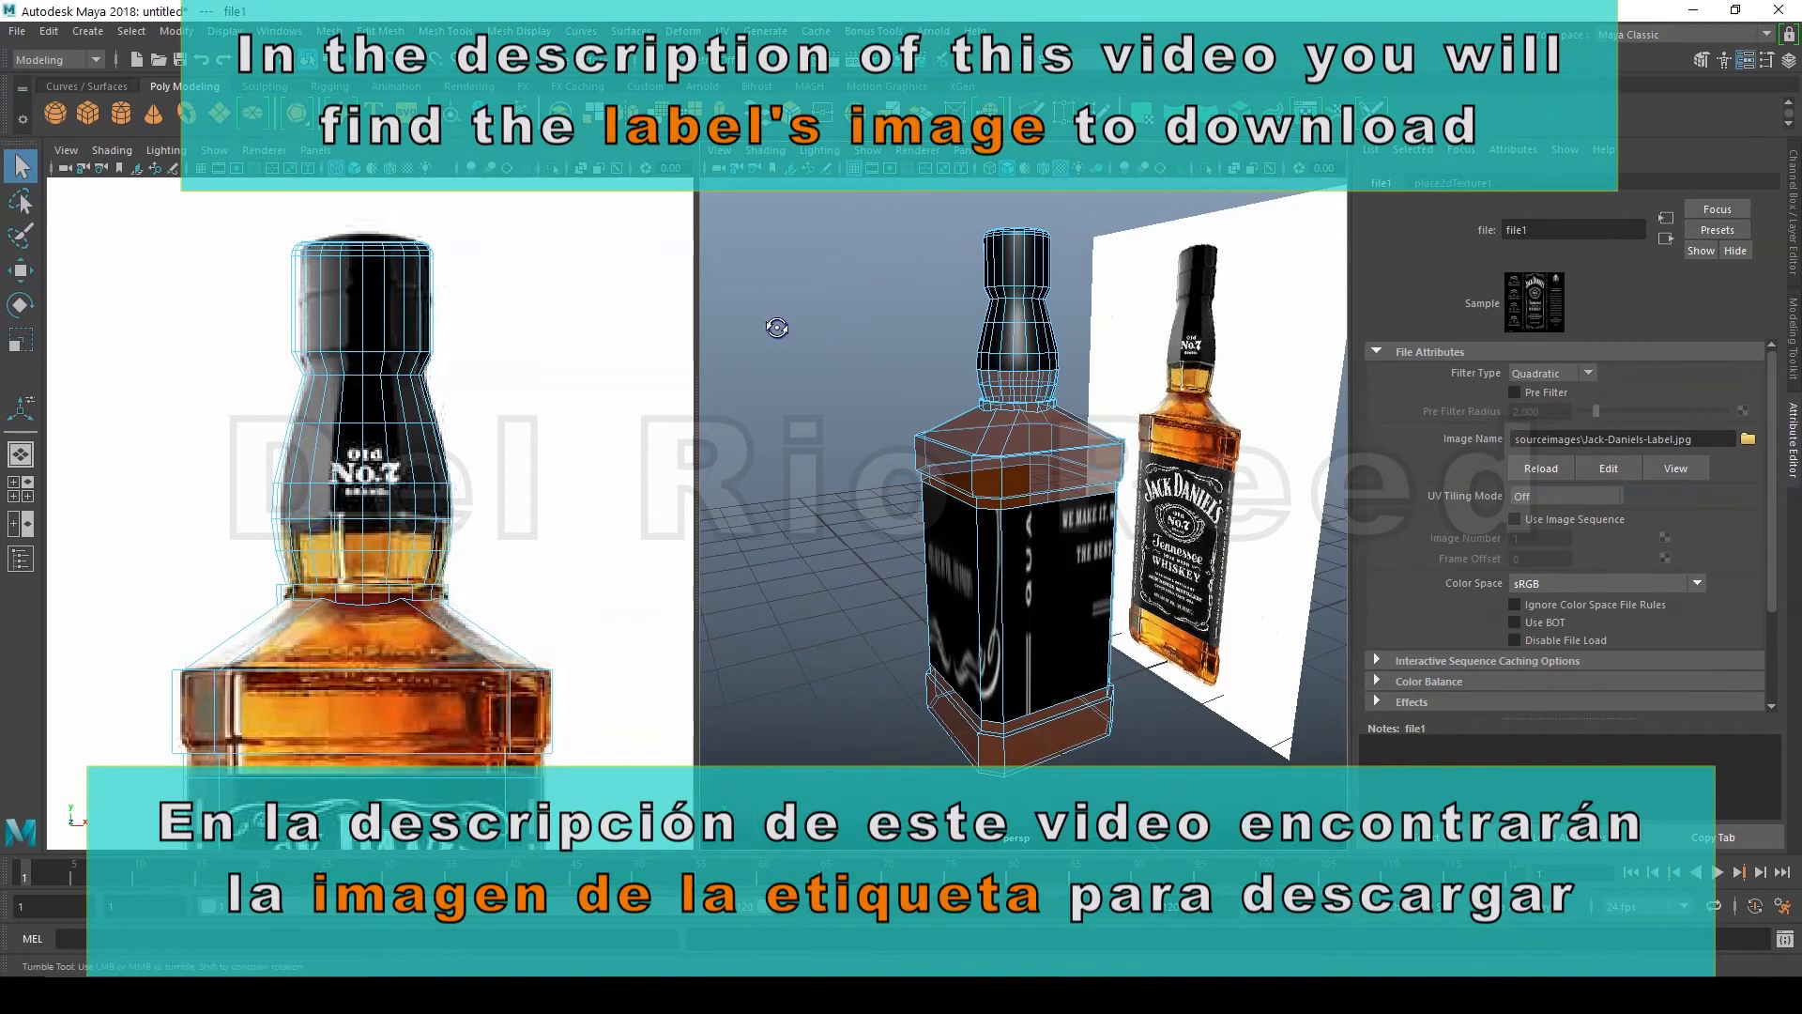
pyautogui.keyDown('alt'); pyautogui.moveTo(780, 326); pyautogui.dragTo(1039, 325); pyautogui.keyUp('alt')
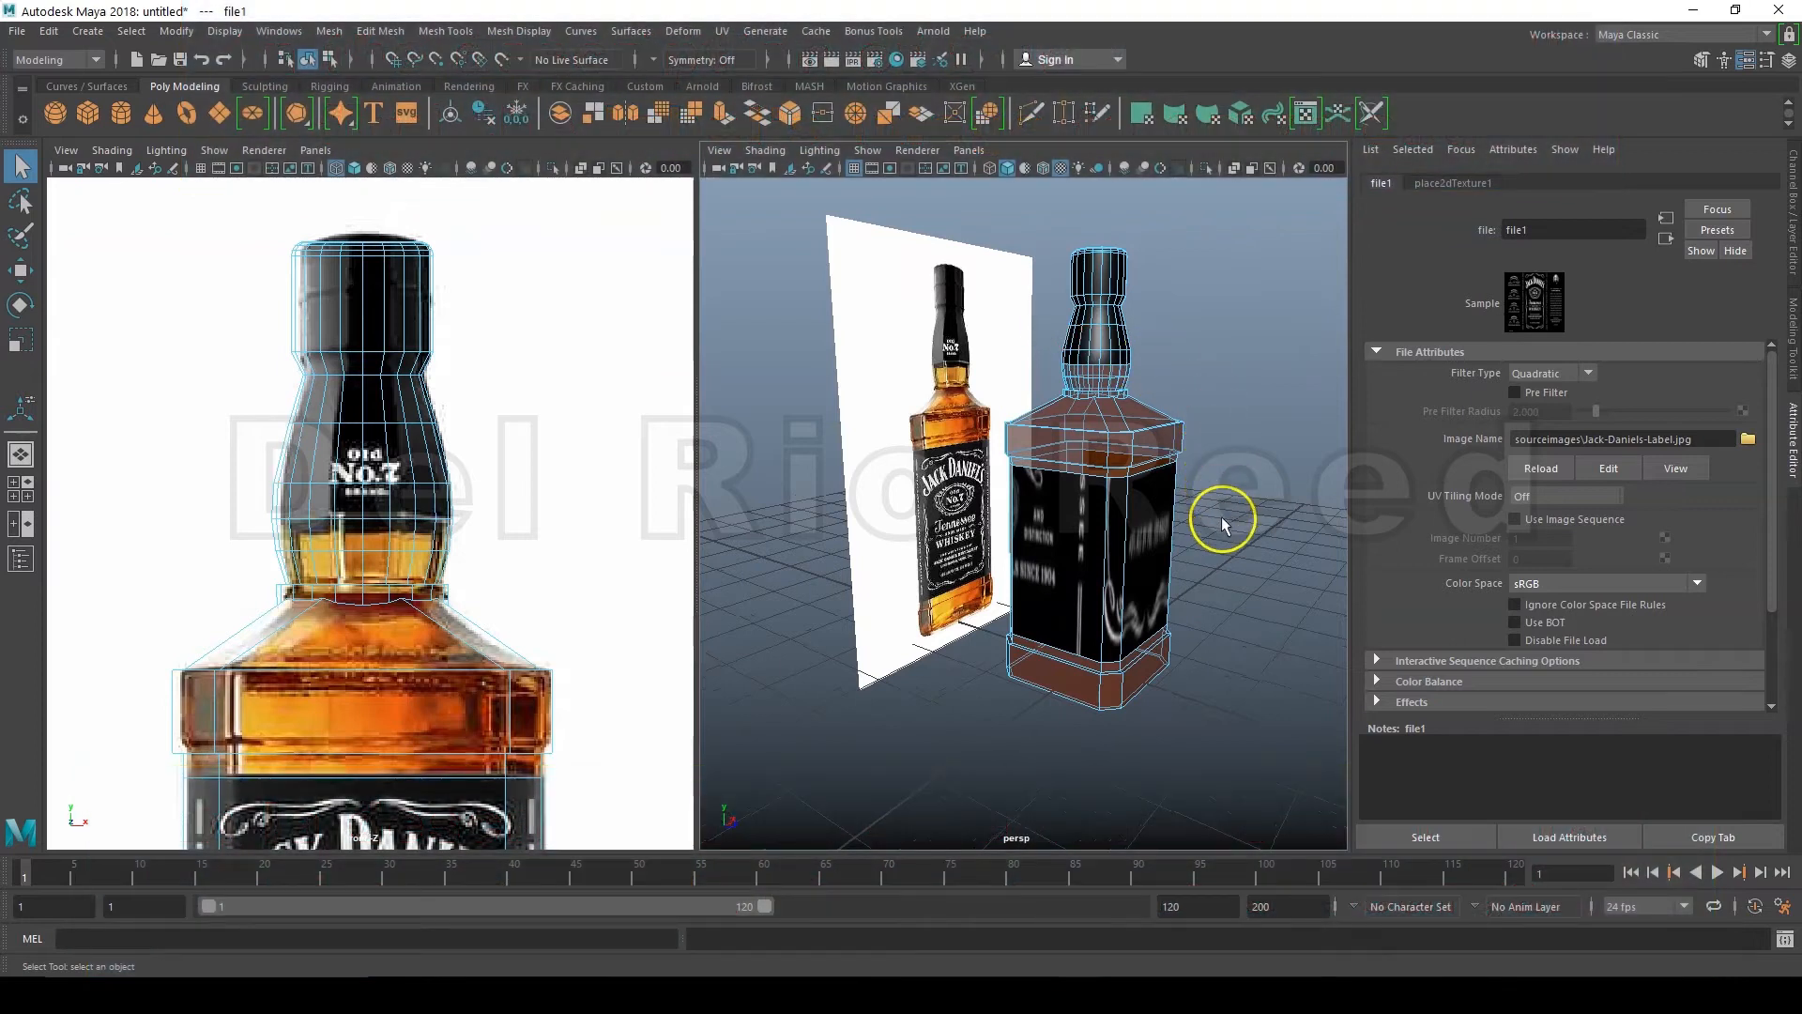
pyautogui.moveTo(1105, 517); pyautogui.dragTo(1102, 519)
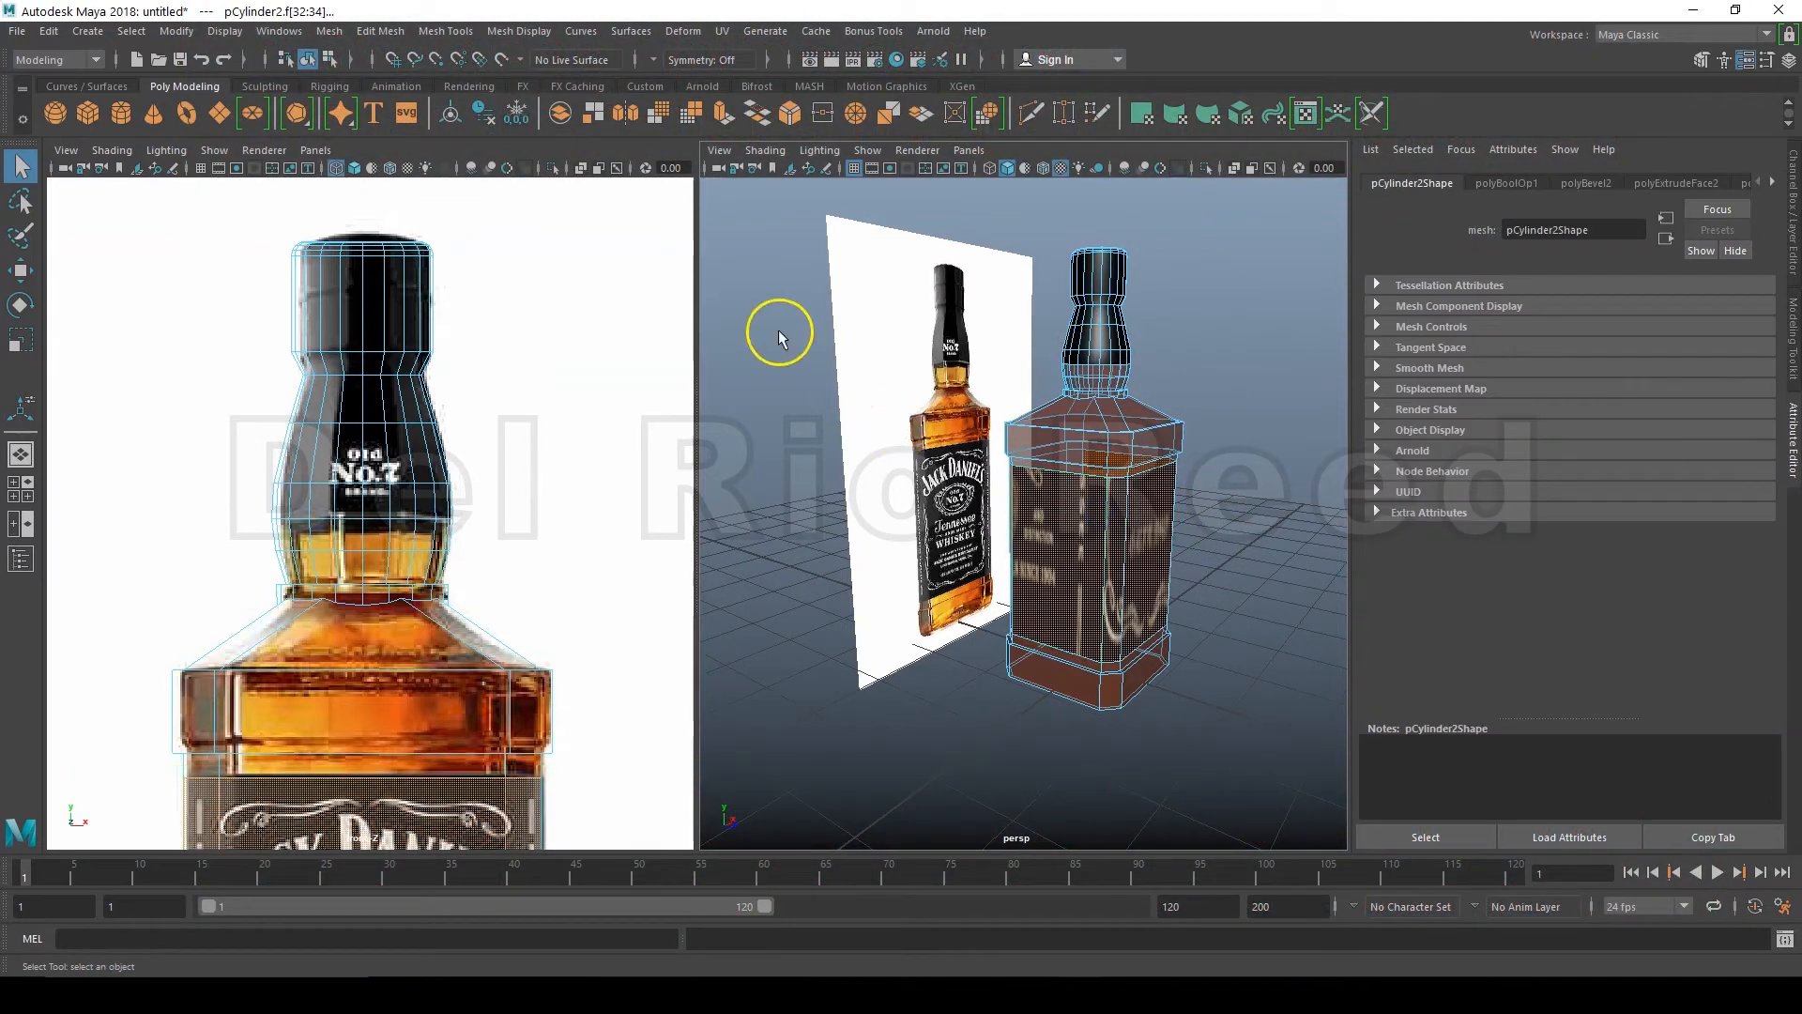
pyautogui.click(722, 31)
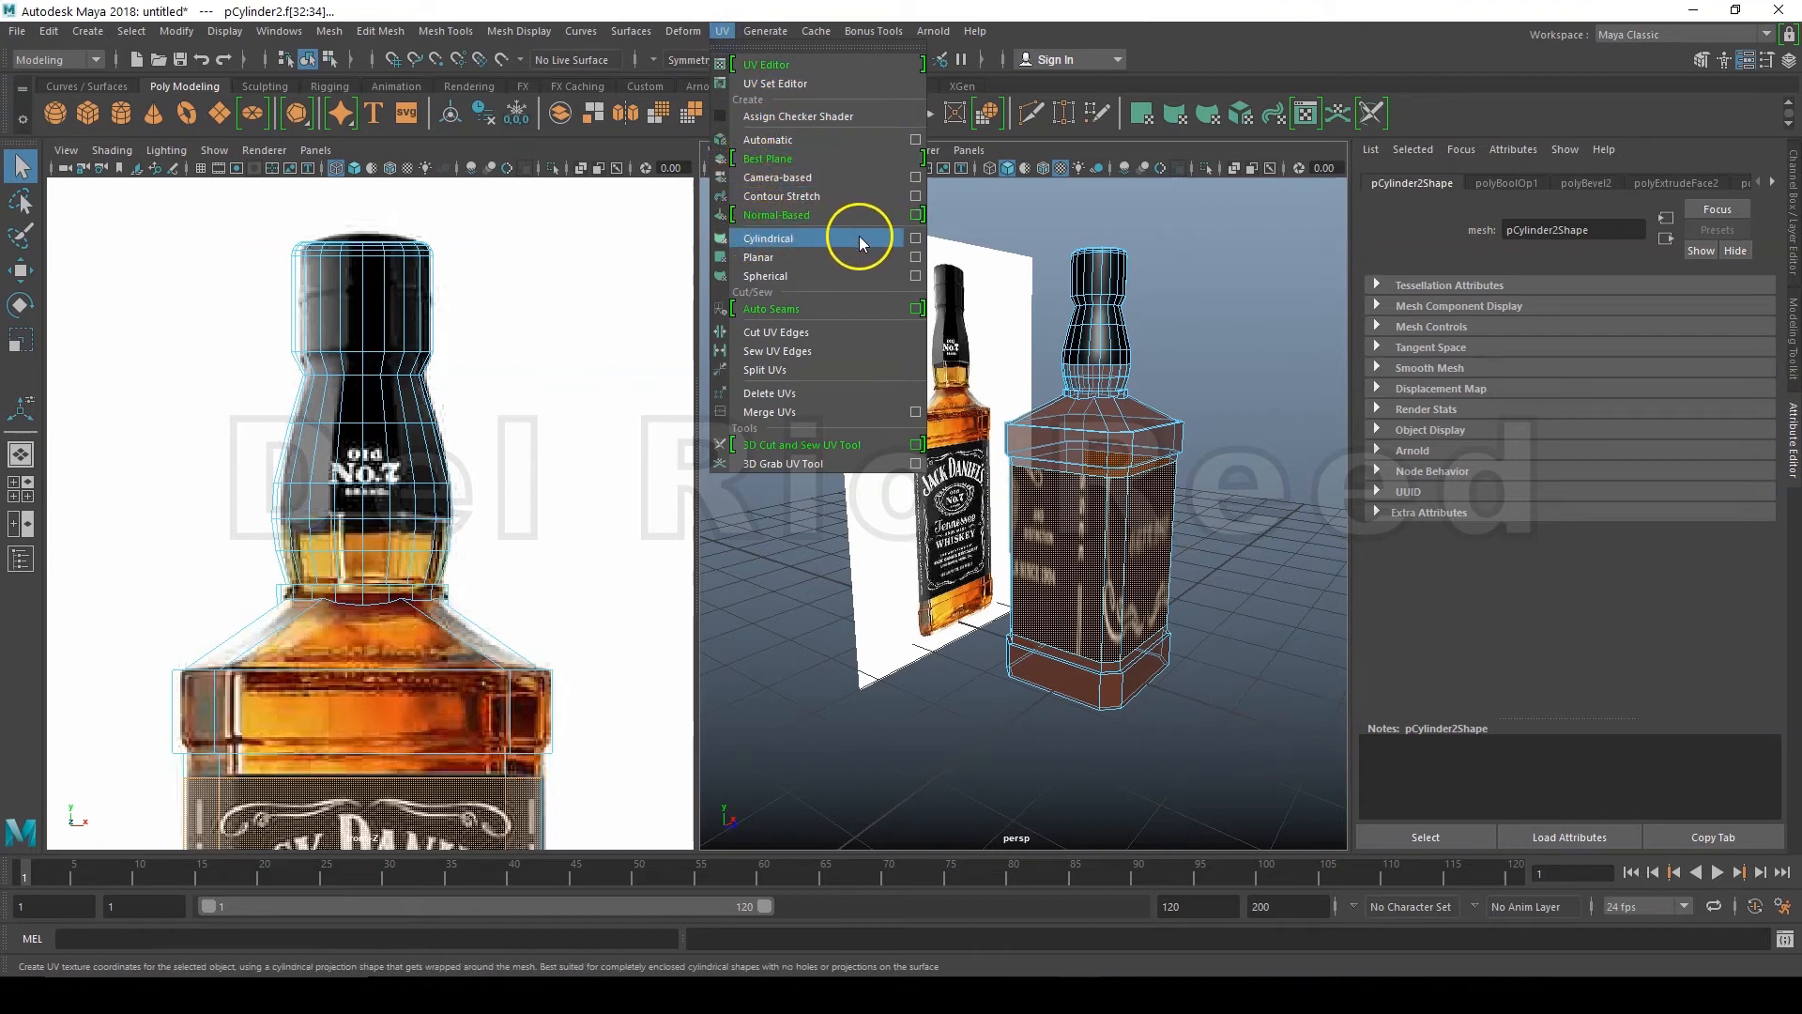
pyautogui.click(767, 238)
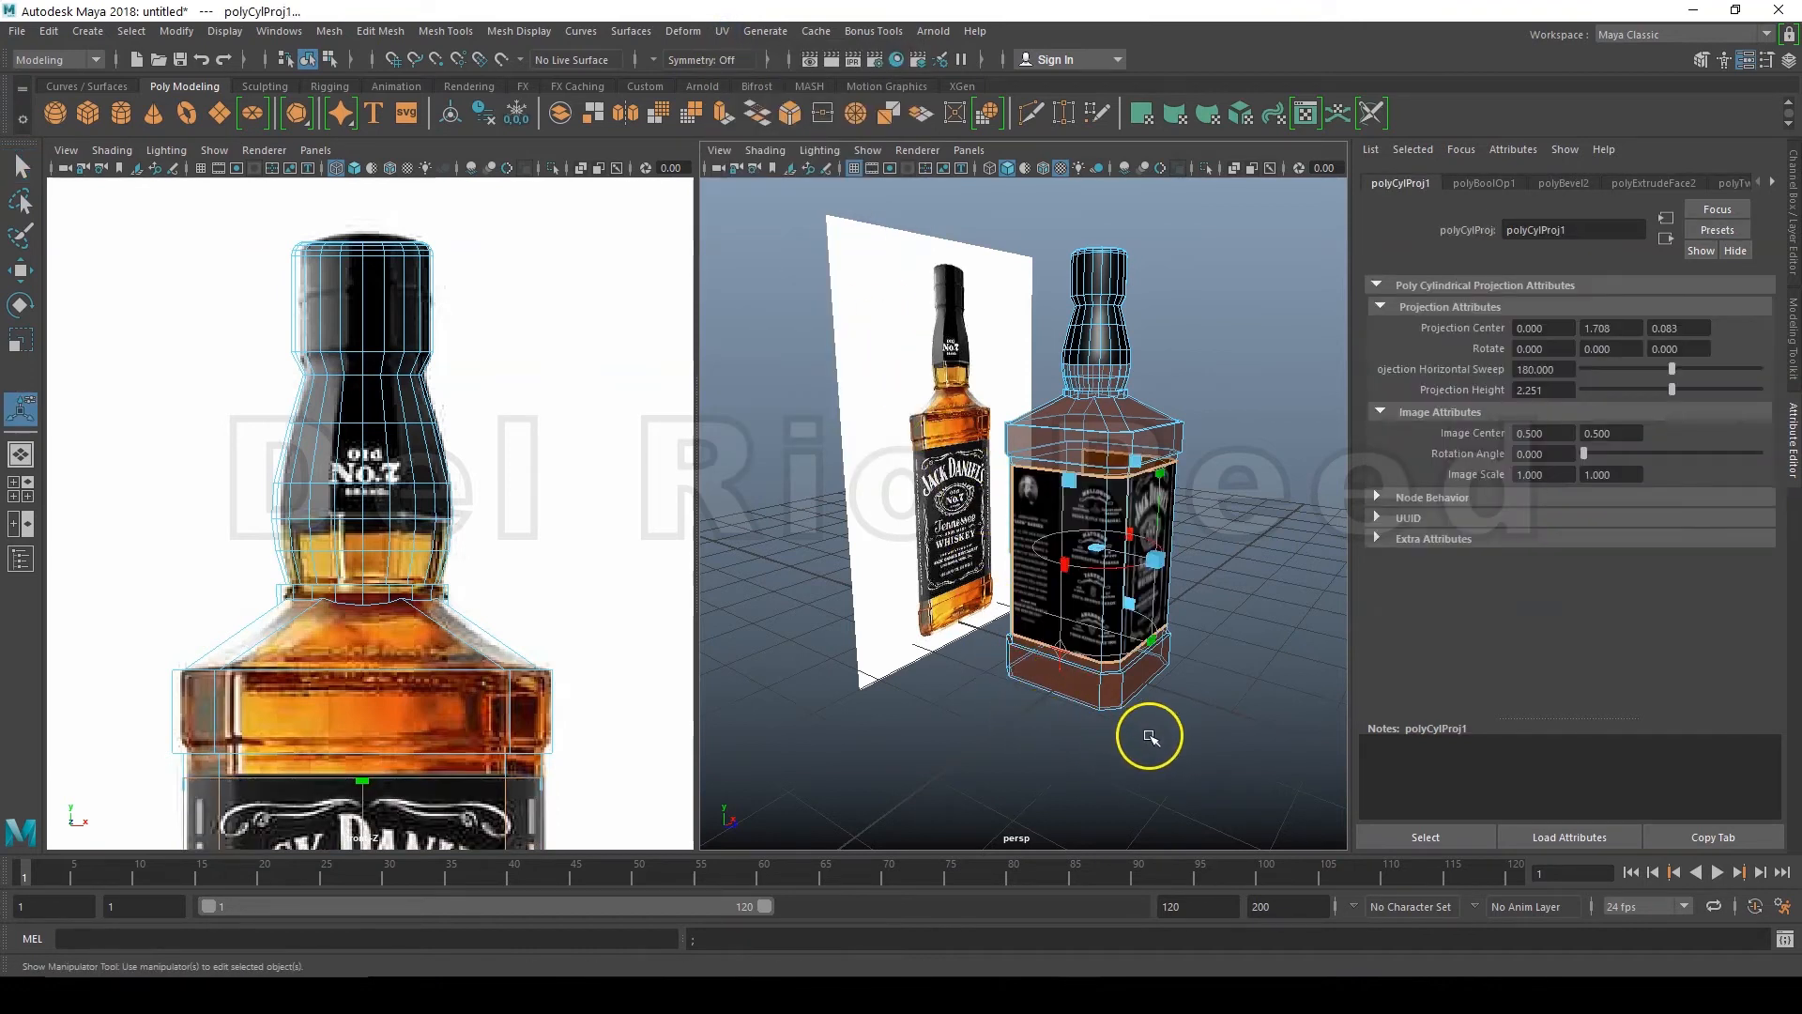
# Step: Widen the cylindrical projection's horizontal sweep to about 263 degrees so the label's front panel fills the bottle's front face
pyautogui.keyDown('alt'); pyautogui.moveTo(1179, 788); pyautogui.dragTo(947, 795); pyautogui.keyUp('alt')
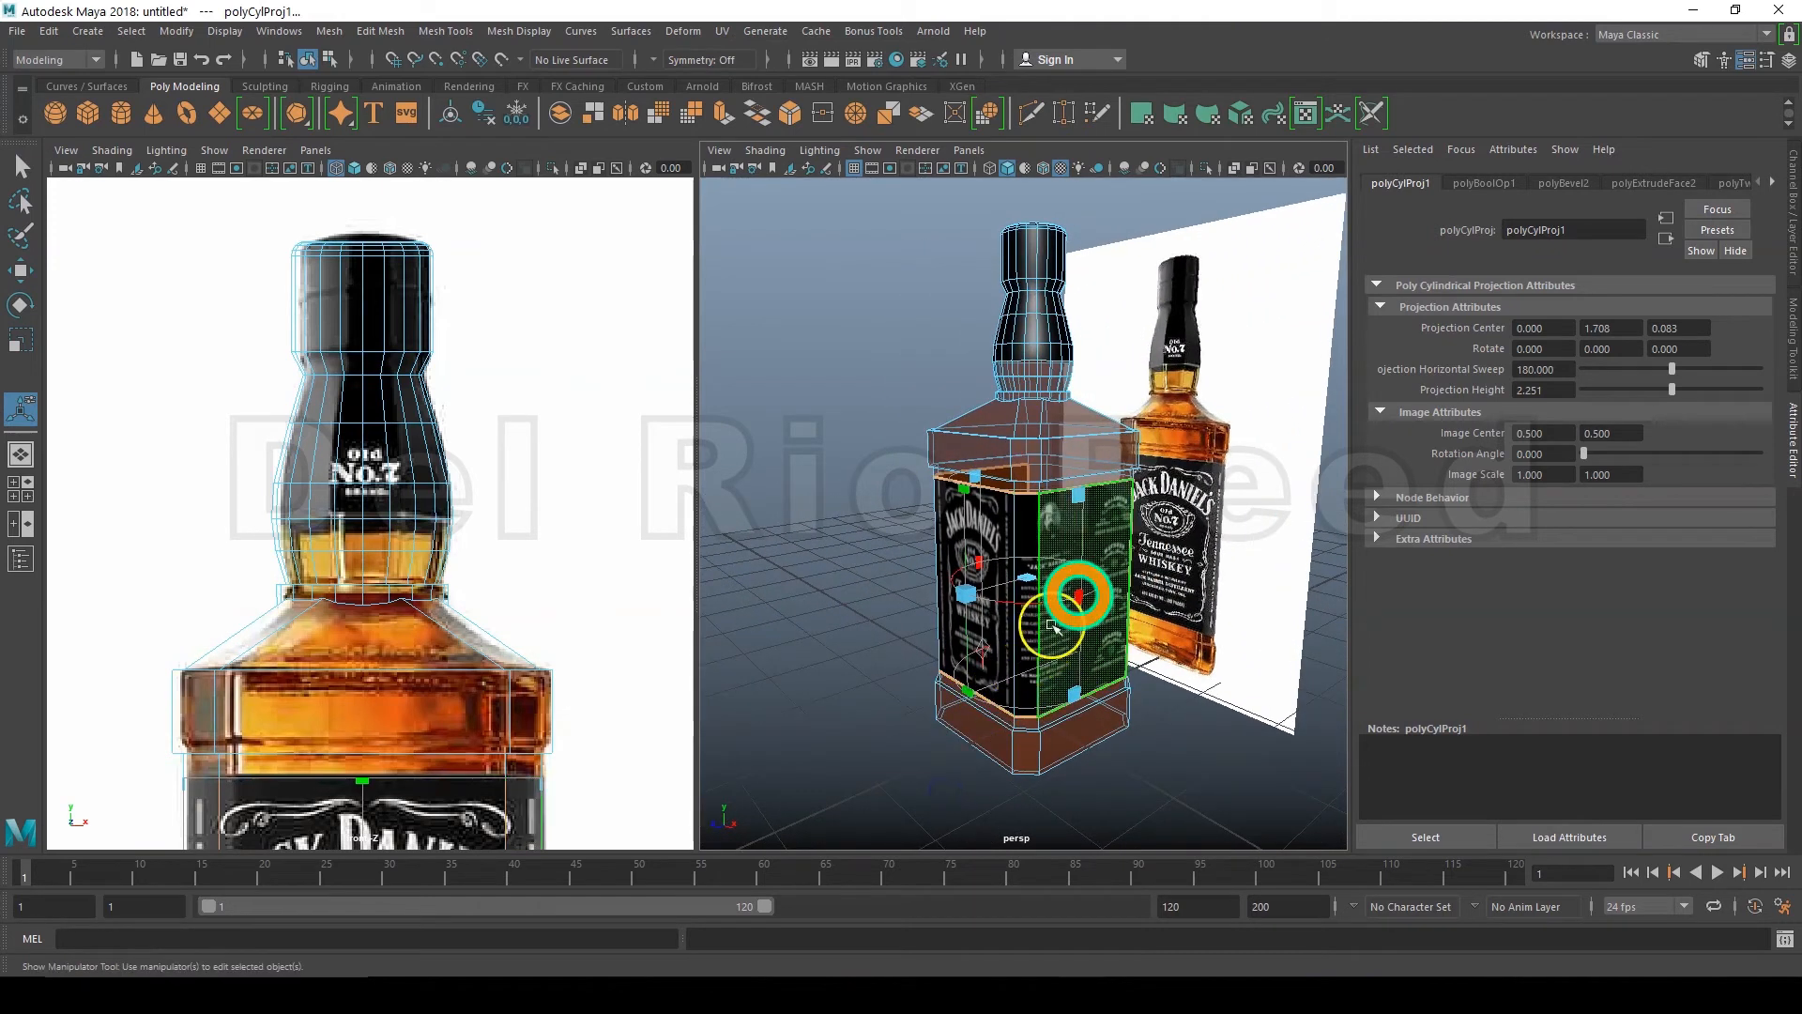
pyautogui.moveTo(1079, 598); pyautogui.dragTo(1140, 591)
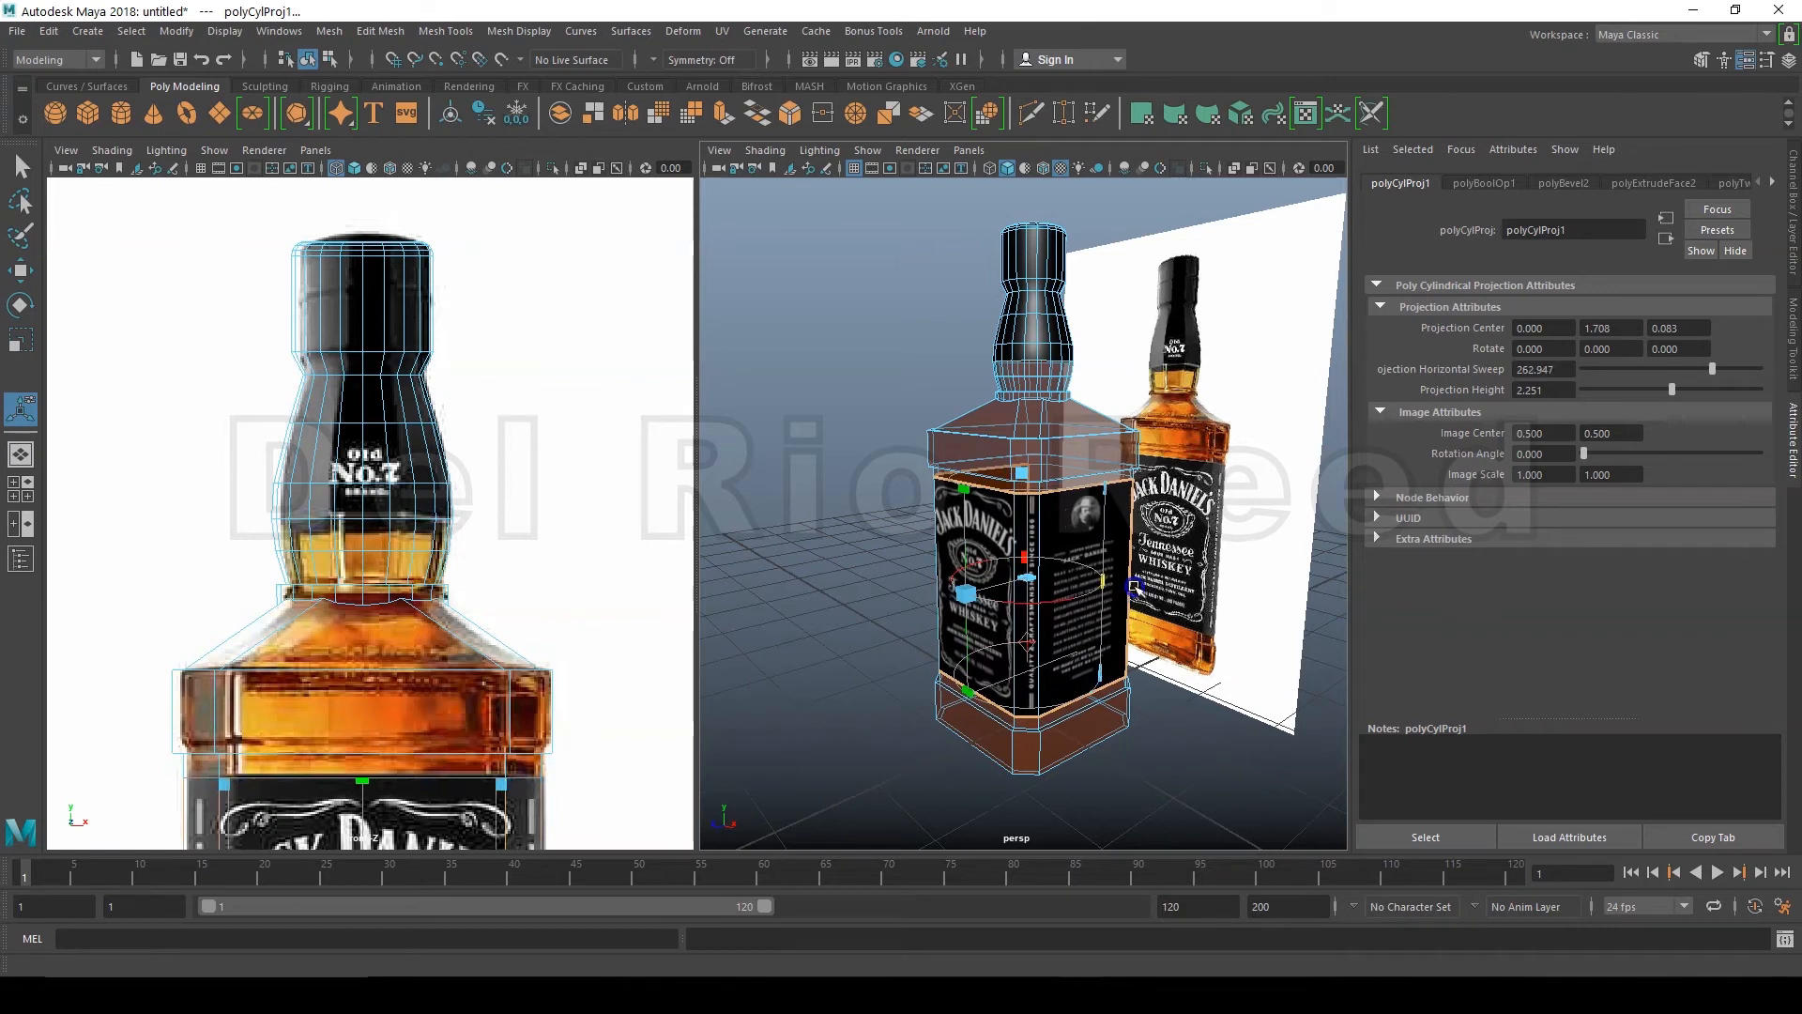
pyautogui.click(851, 546)
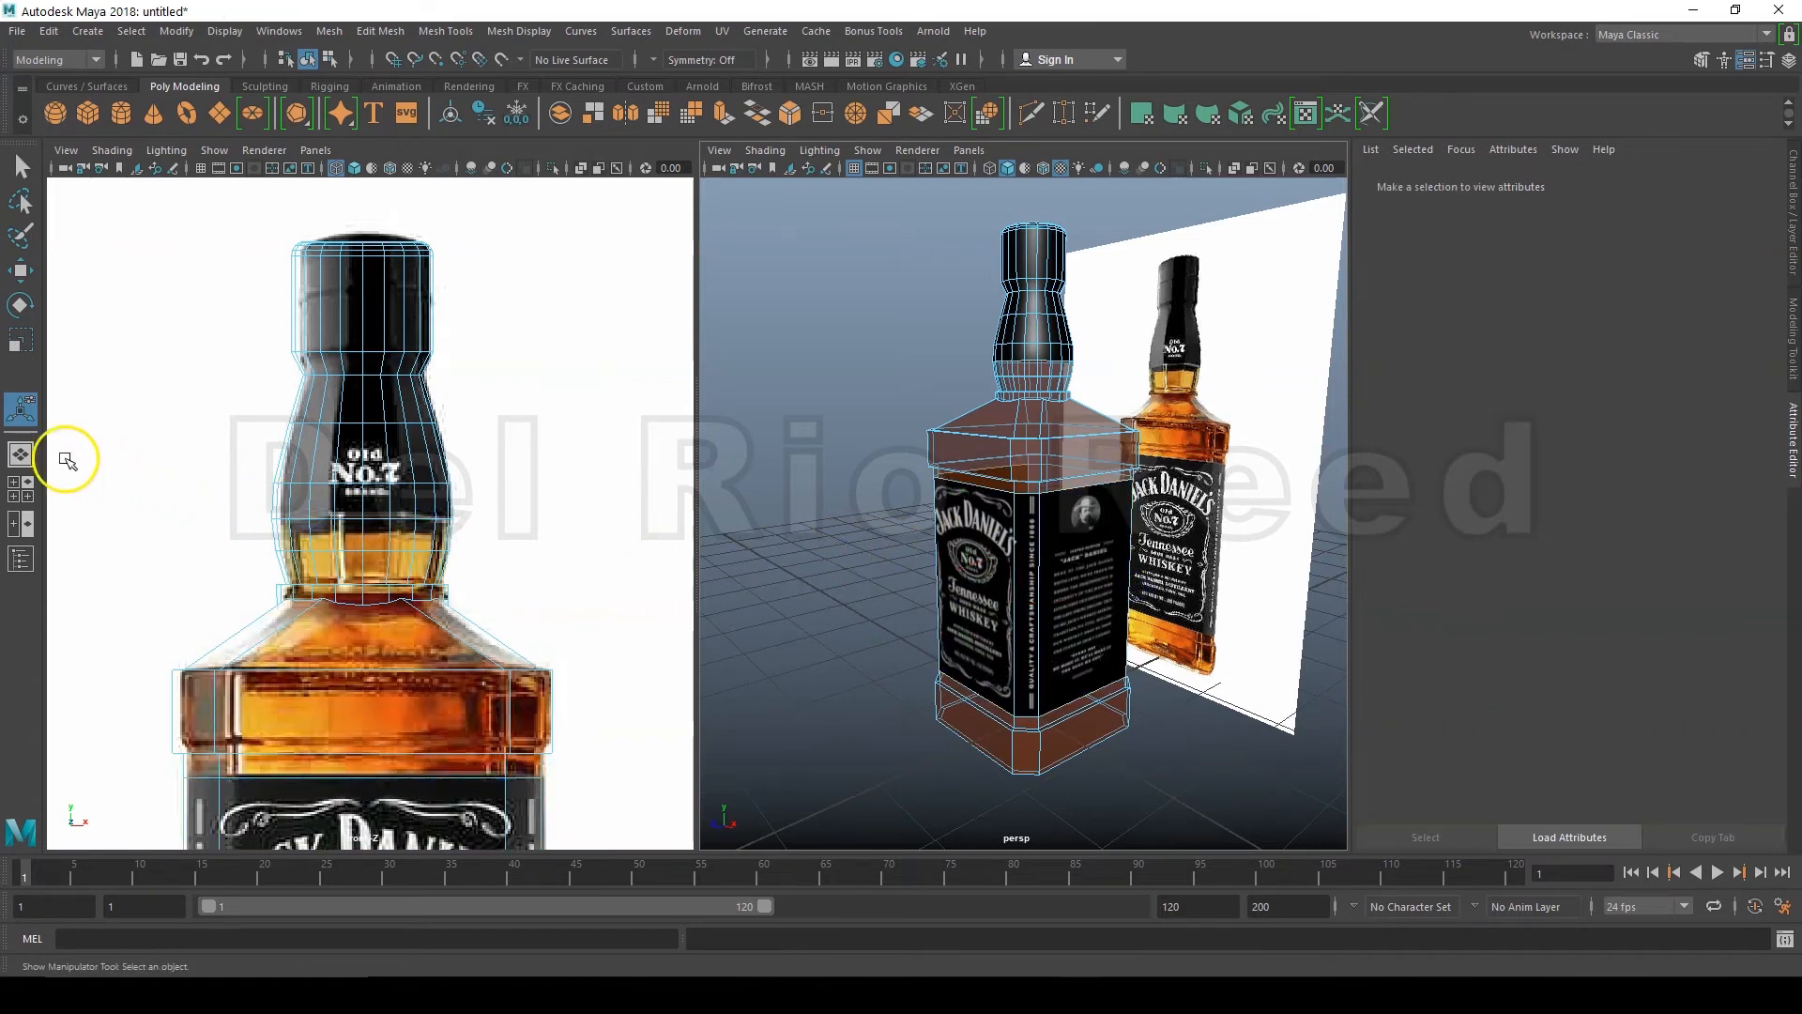
# Step: Maximize the perspective view, return to object mode, isolate the bottle from the reference plane and inspect its label from all around
pyautogui.click(20, 455)
pyautogui.scroll(-3, 337, 458)
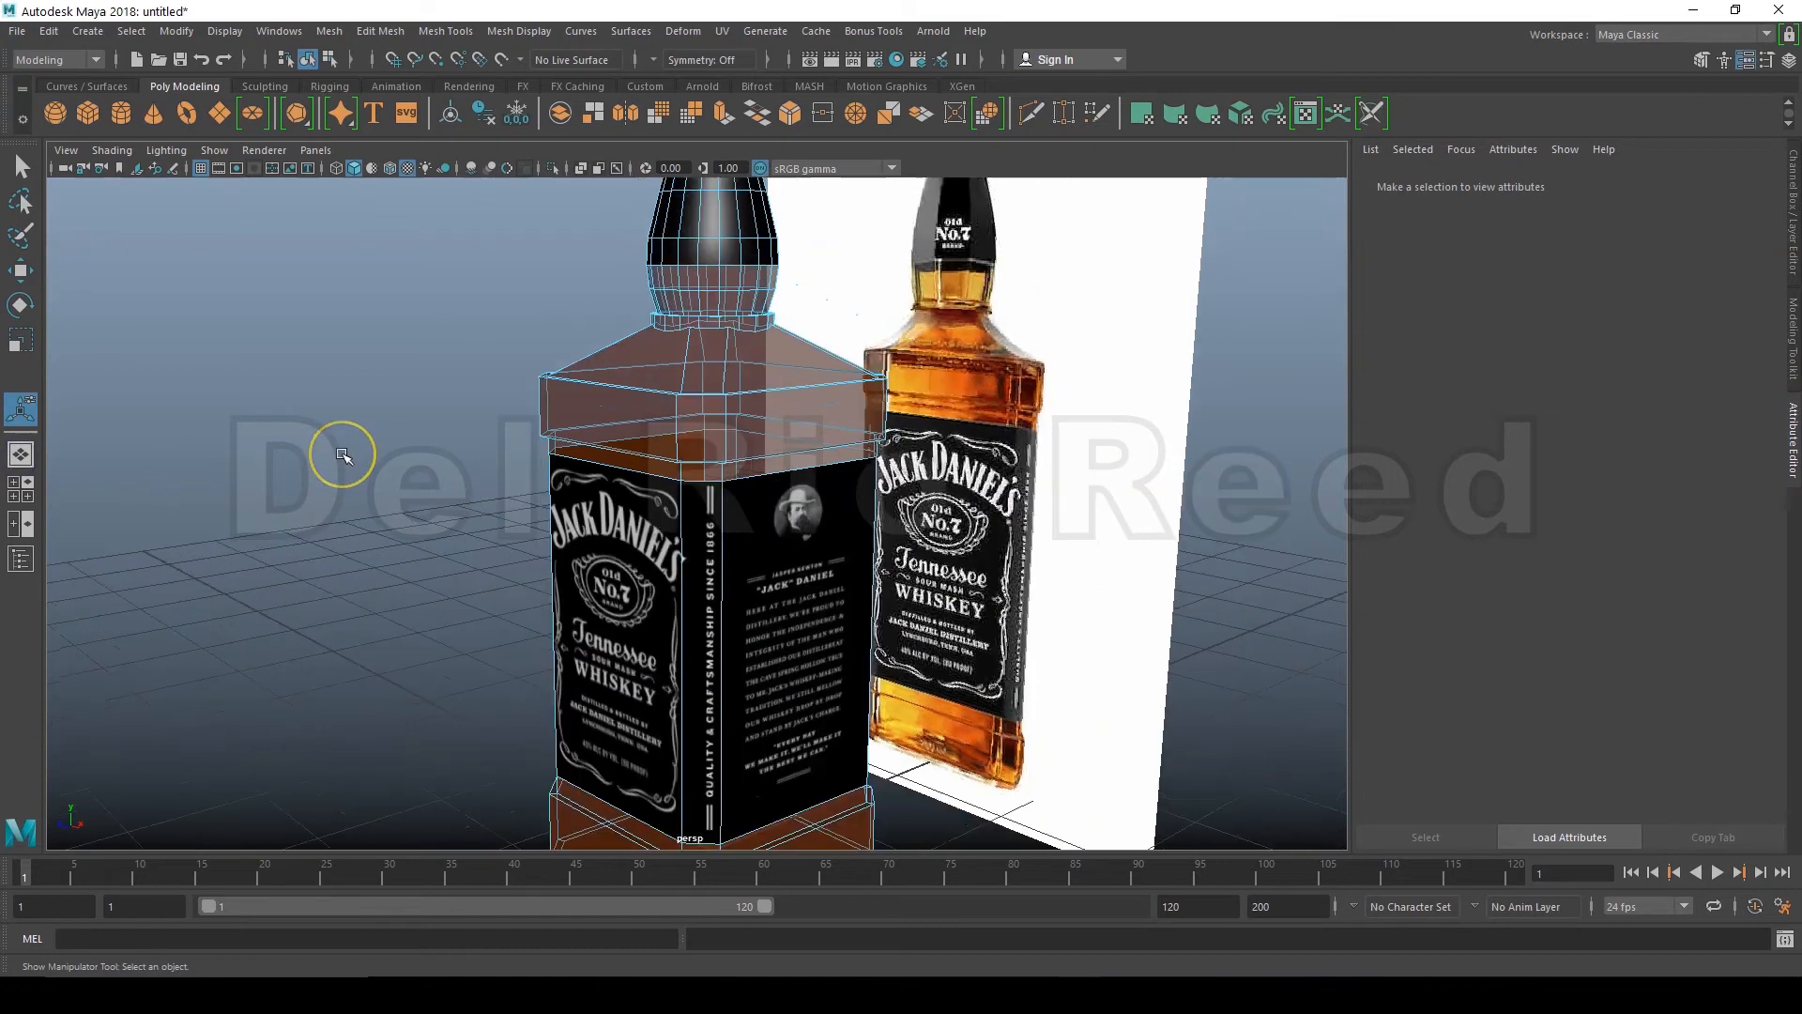
pyautogui.scroll(-3, 343, 456)
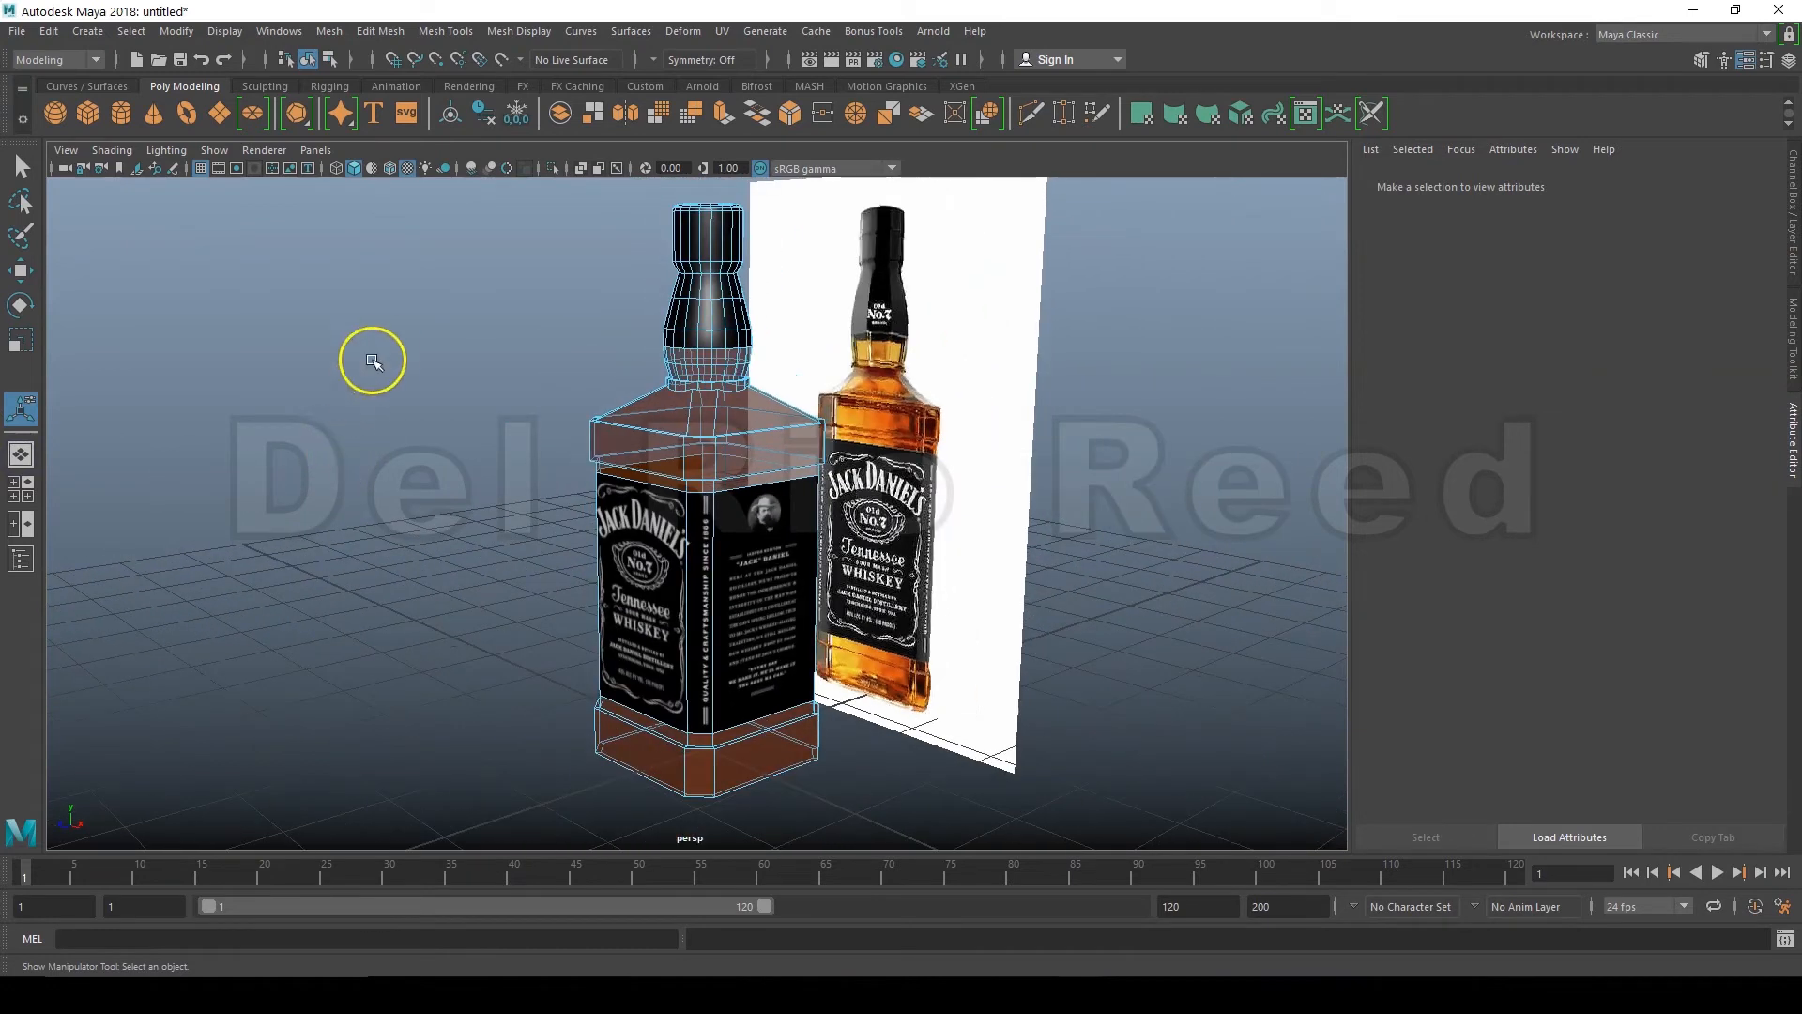
pyautogui.moveTo(381, 325); pyautogui.dragTo(426, 300, button='right')
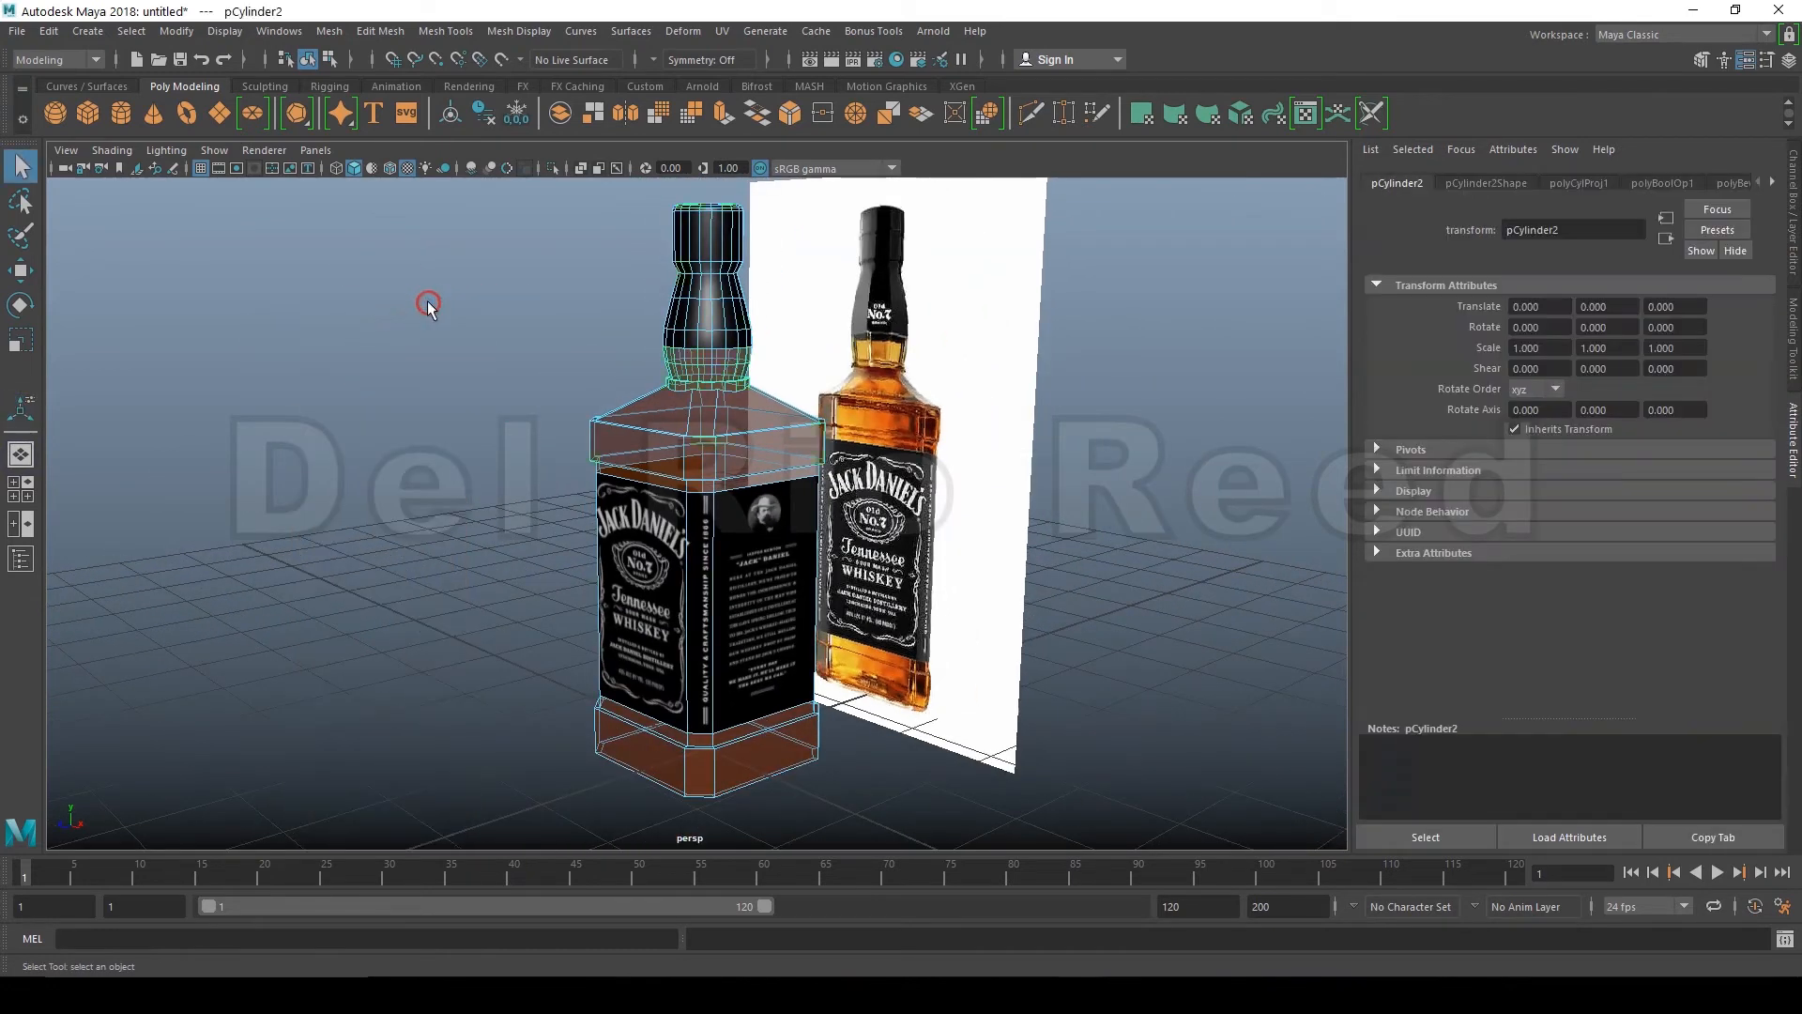
pyautogui.click(550, 168)
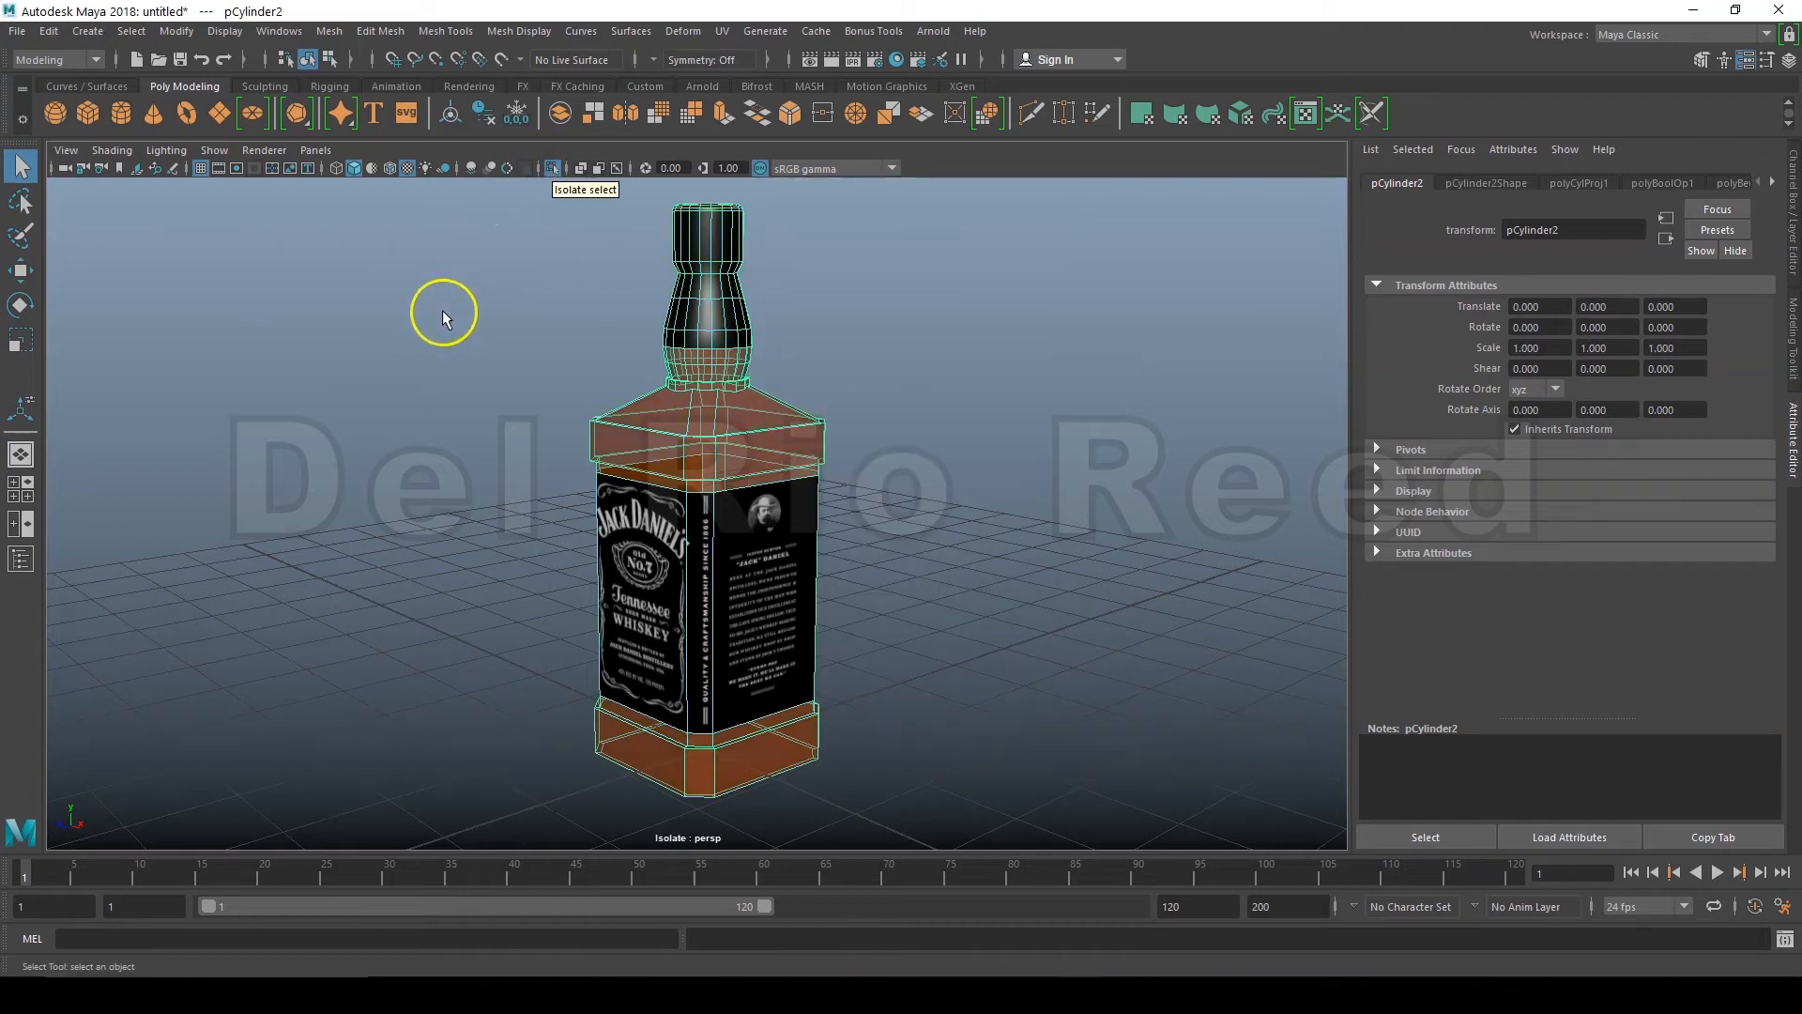
pyautogui.click(121, 483)
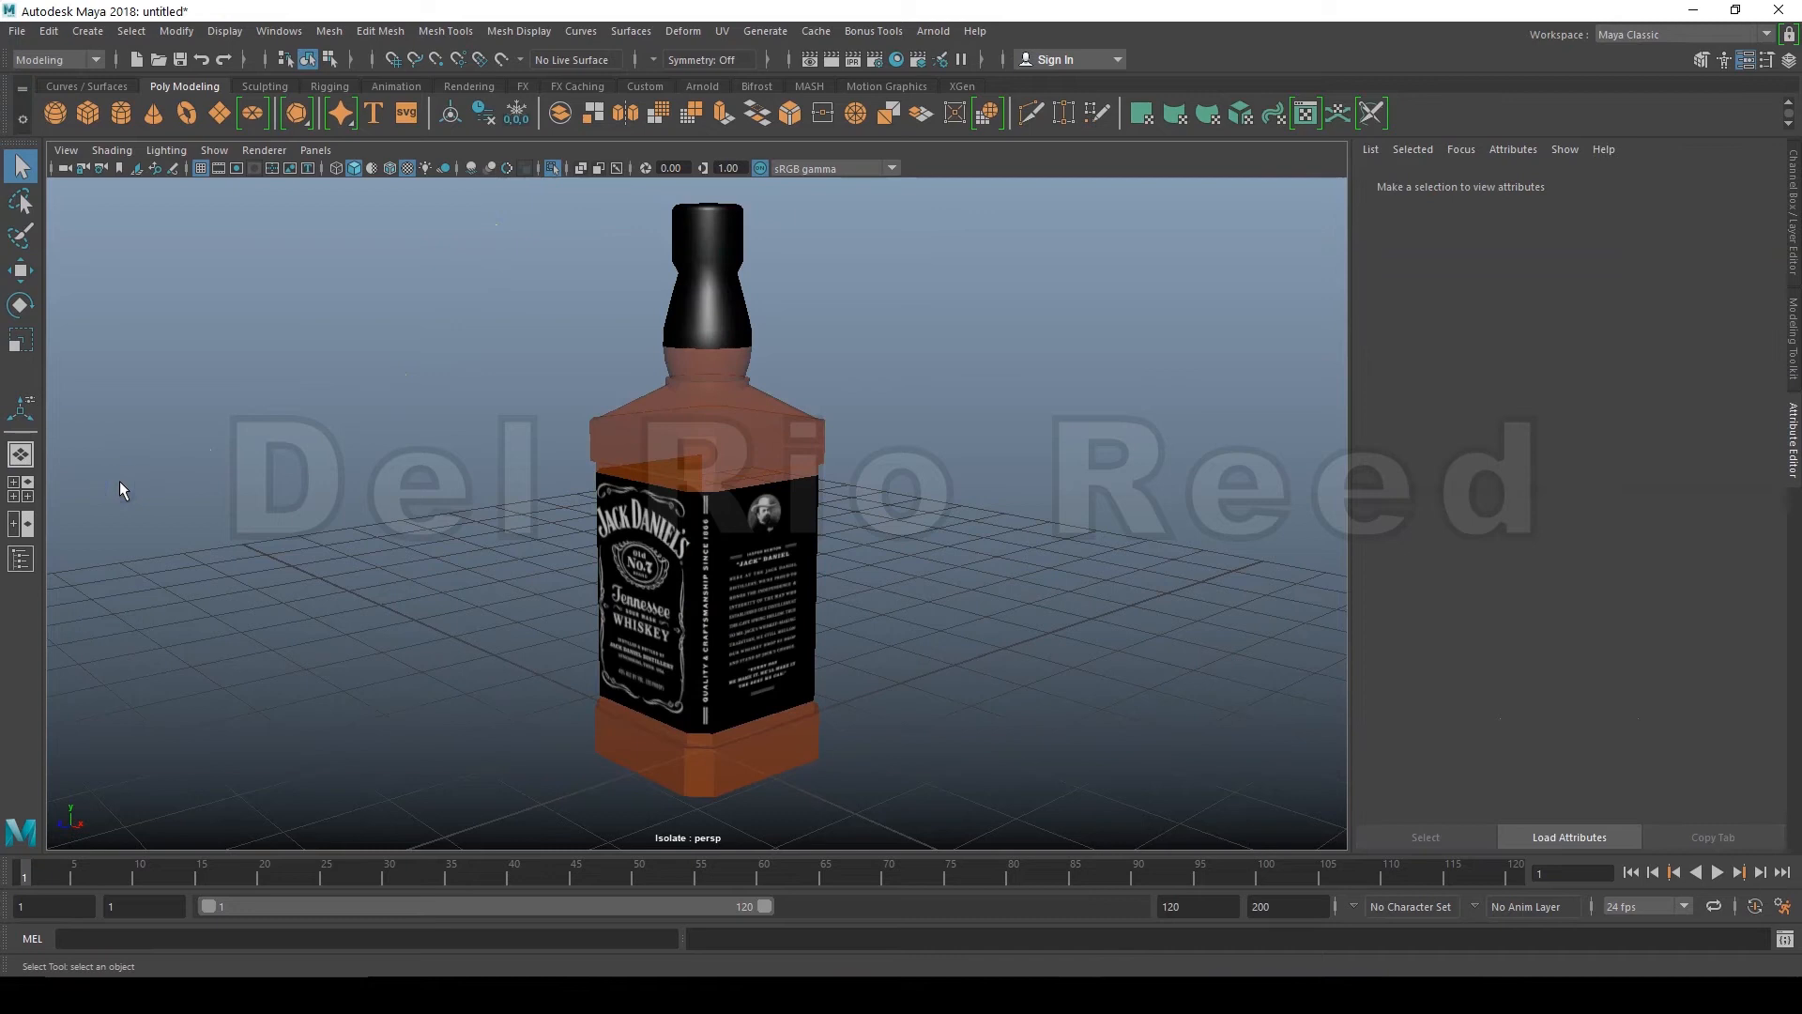
pyautogui.keyDown('alt'); pyautogui.moveTo(94, 490); pyautogui.dragTo(968, 483); pyautogui.keyUp('alt')
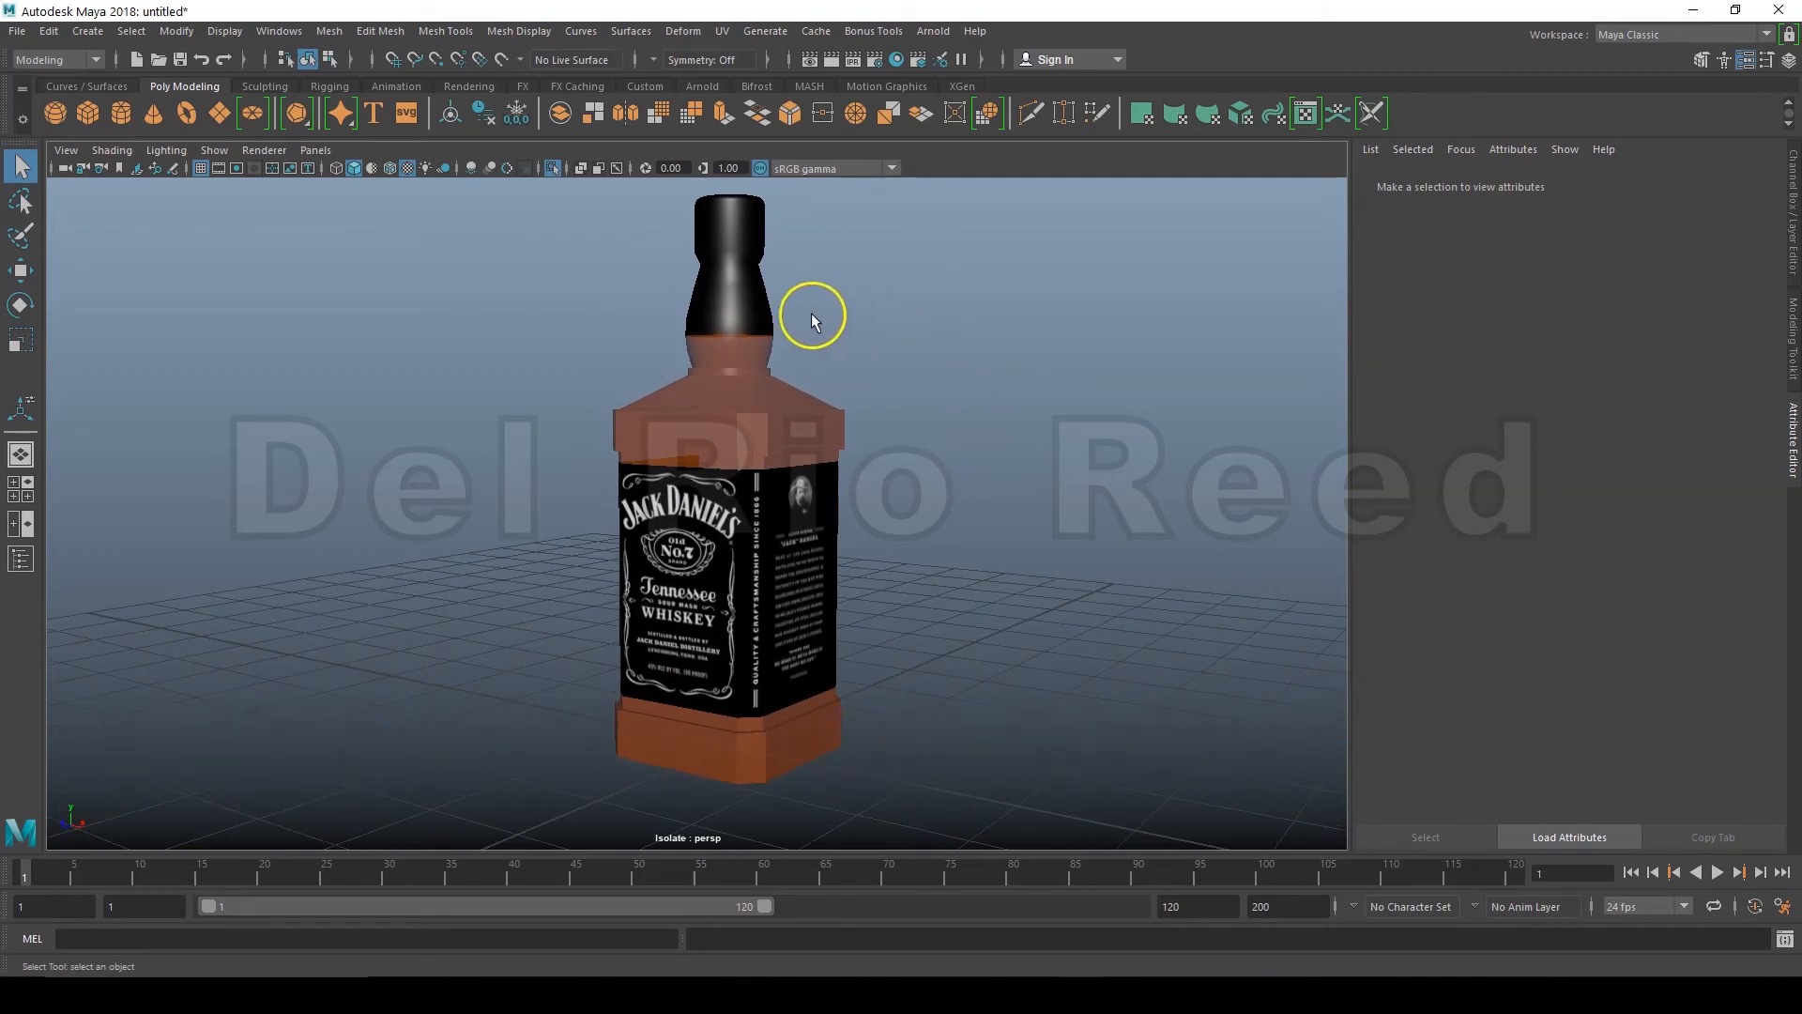
# Step: Select the label faces around the bottle body and delete their UVs
pyautogui.click(755, 317)
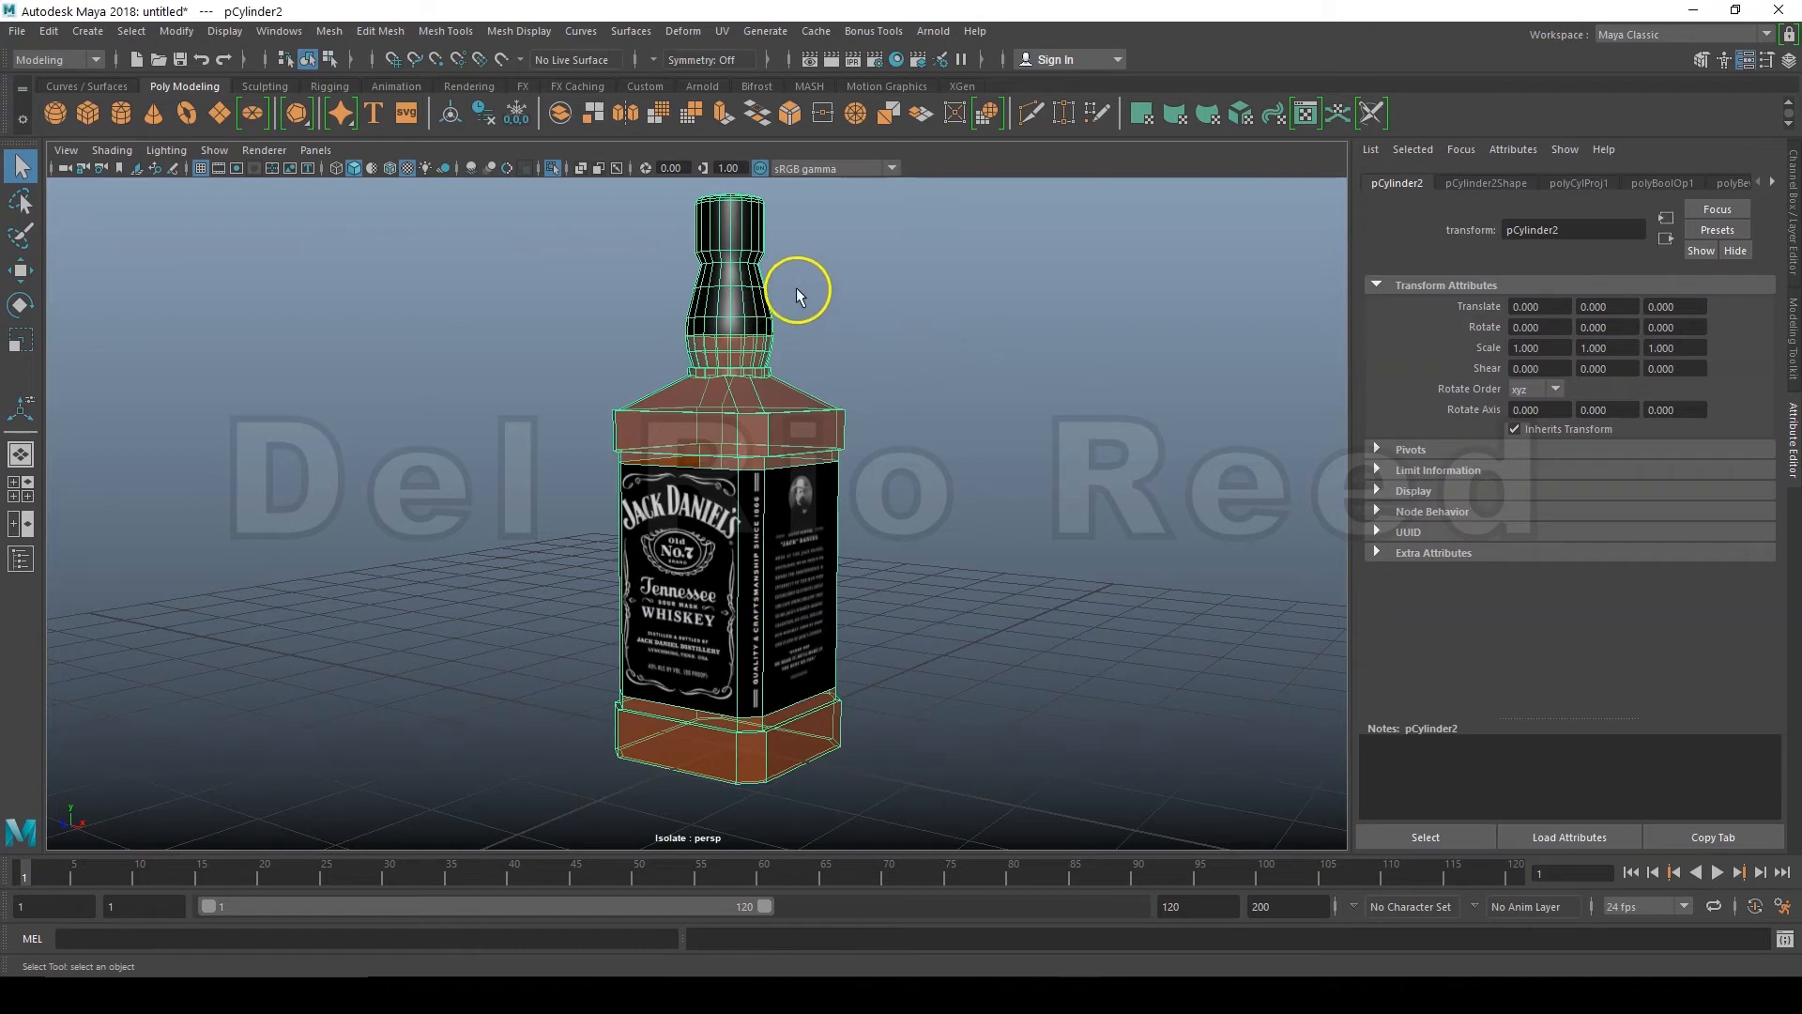
pyautogui.moveTo(920, 289); pyautogui.dragTo(906, 349, button='right')
pyautogui.keyDown('alt'); pyautogui.moveTo(922, 514); pyautogui.dragTo(835, 522); pyautogui.keyUp('alt')
pyautogui.moveTo(637, 568); pyautogui.dragTo(676, 553)
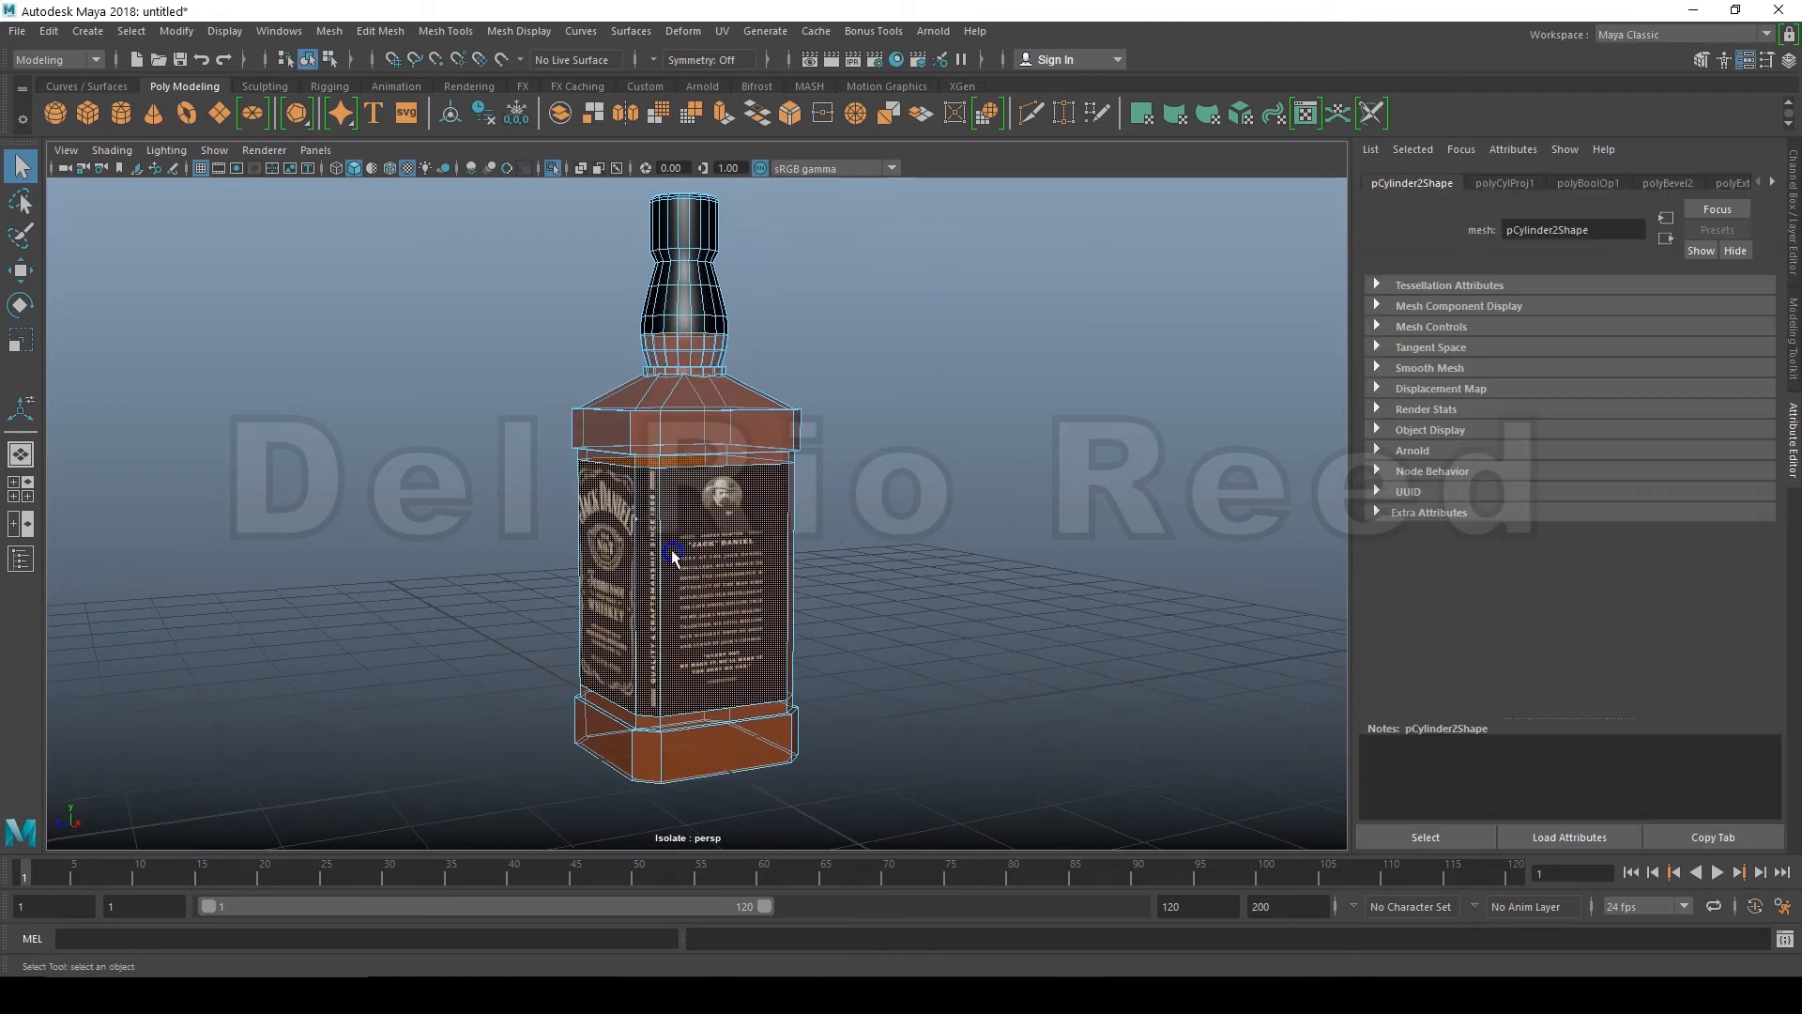
pyautogui.click(724, 31)
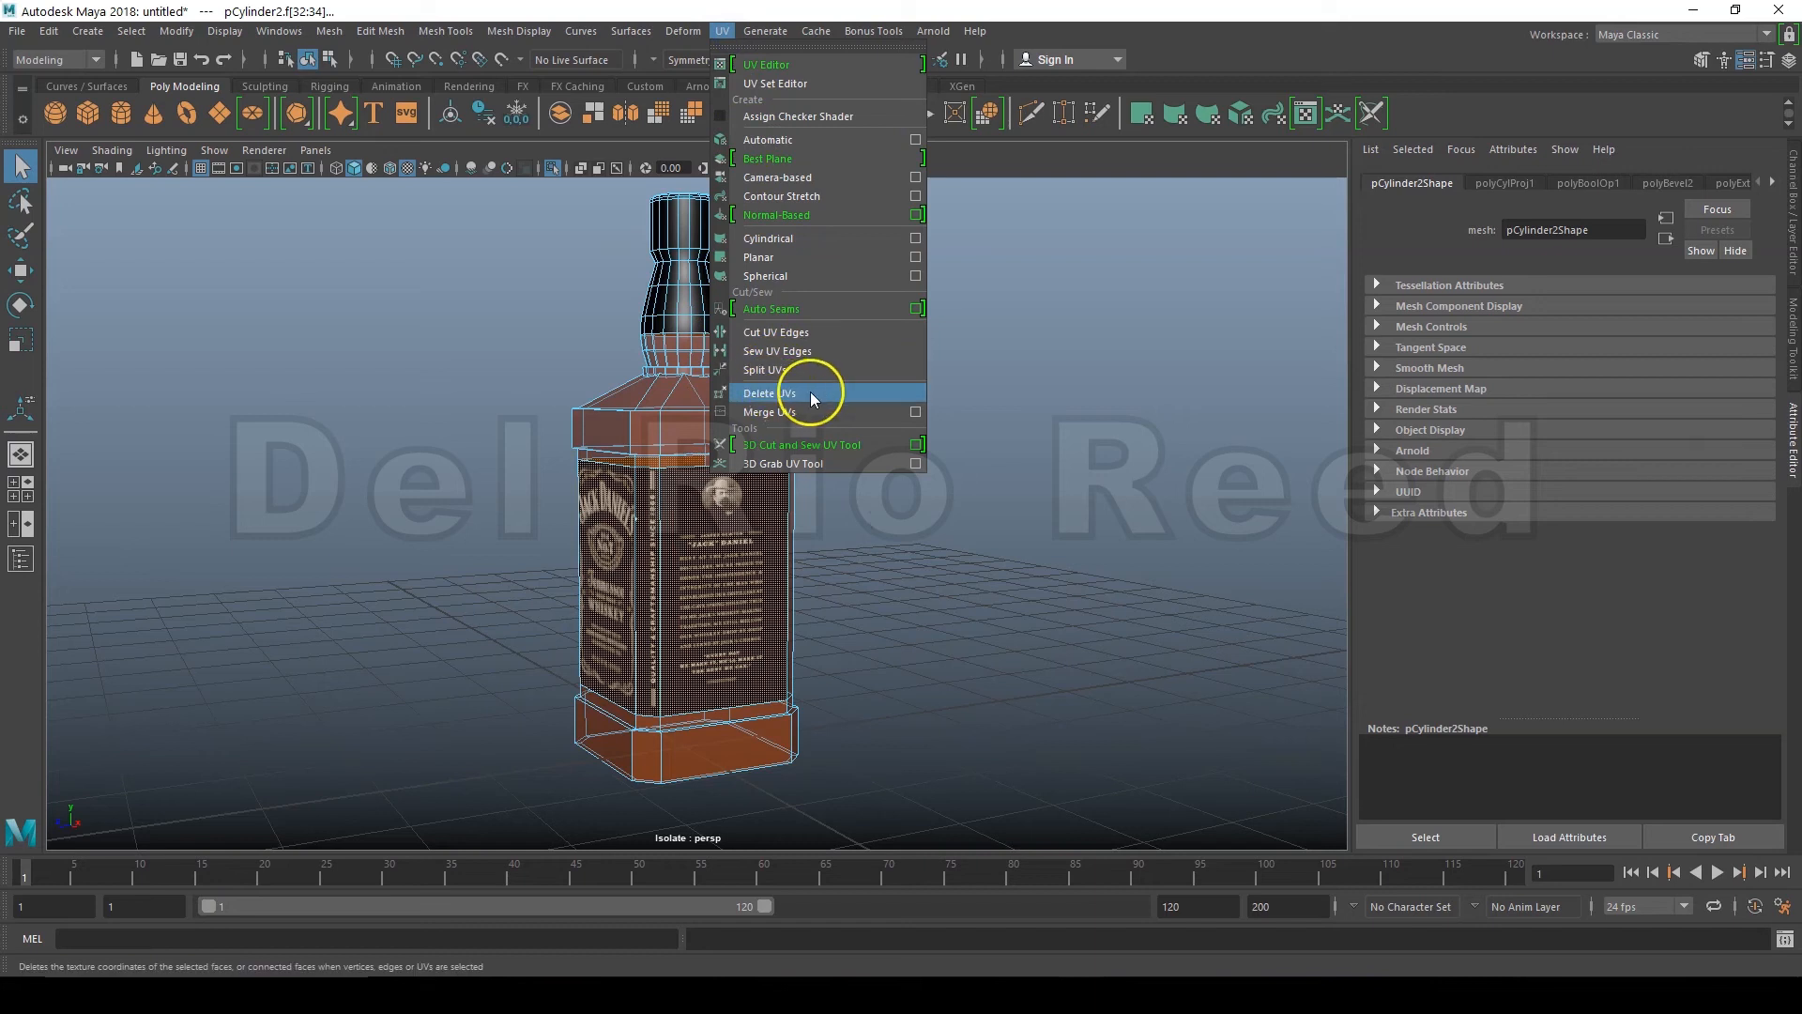
pyautogui.click(854, 392)
# Step: Open the UV Editor for the bottle
pyautogui.keyDown('alt'); pyautogui.moveTo(503, 364); pyautogui.dragTo(715, 342); pyautogui.keyUp('alt')
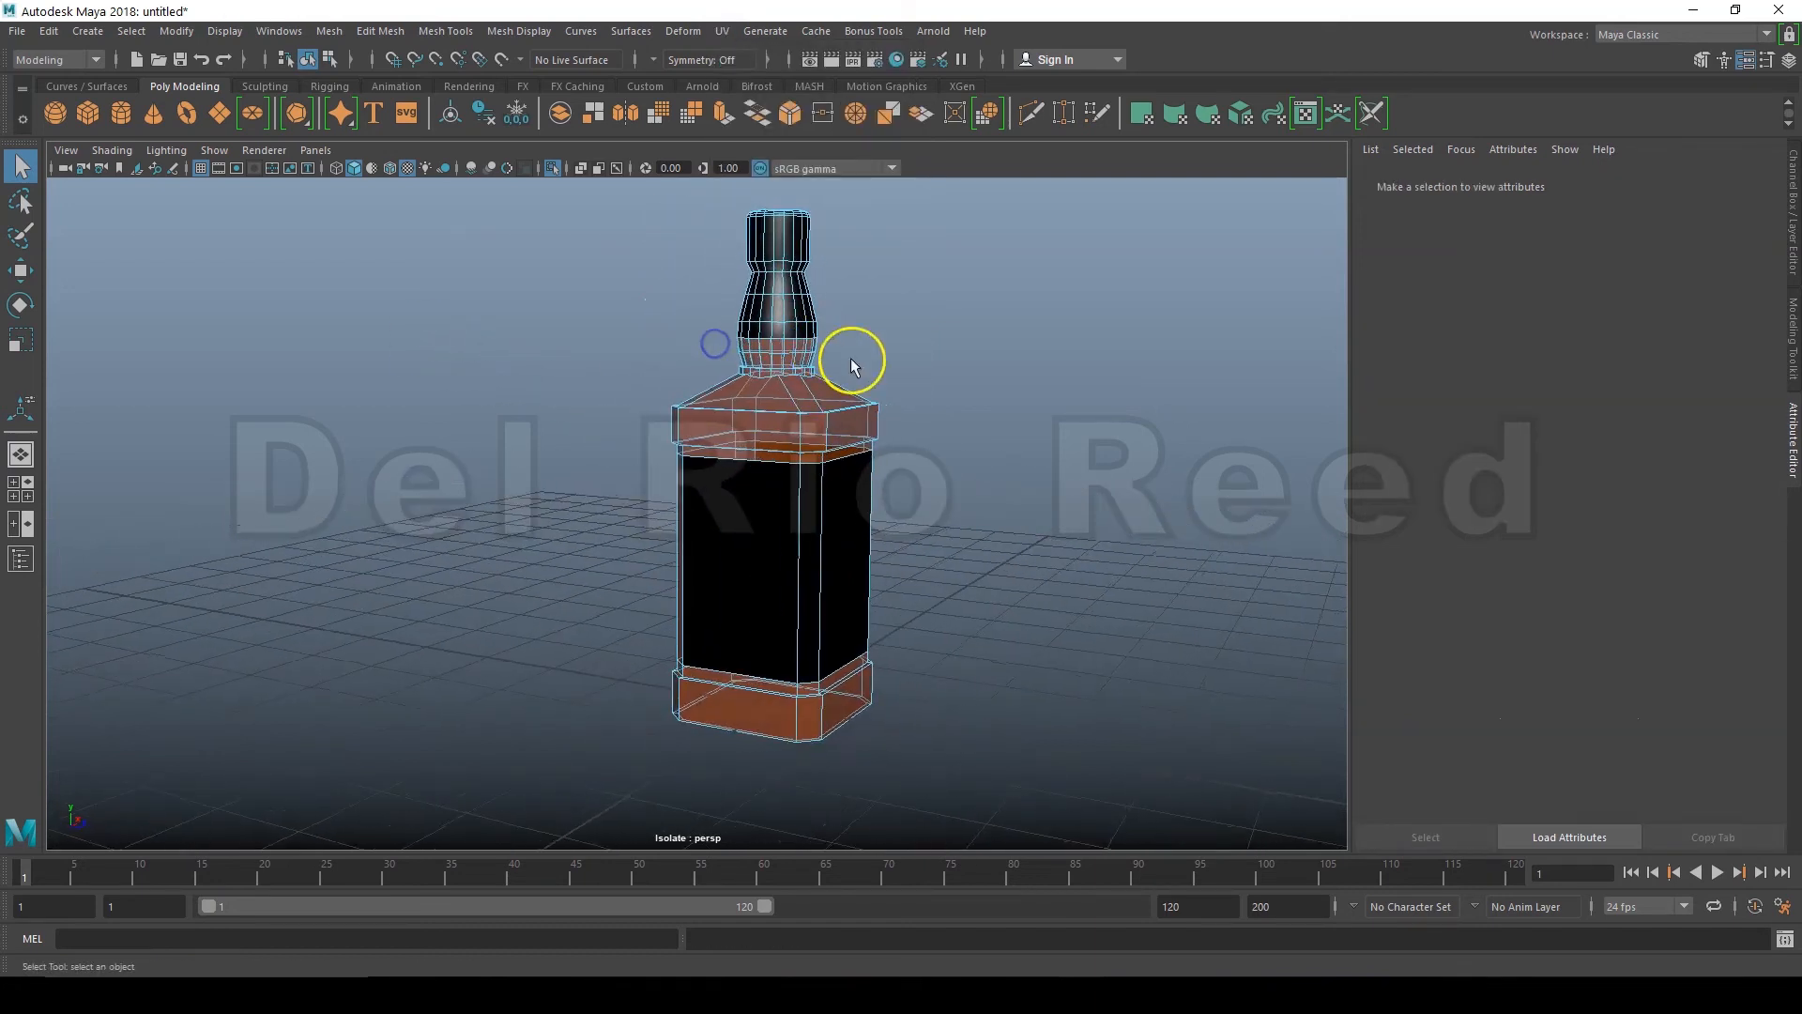
pyautogui.click(723, 31)
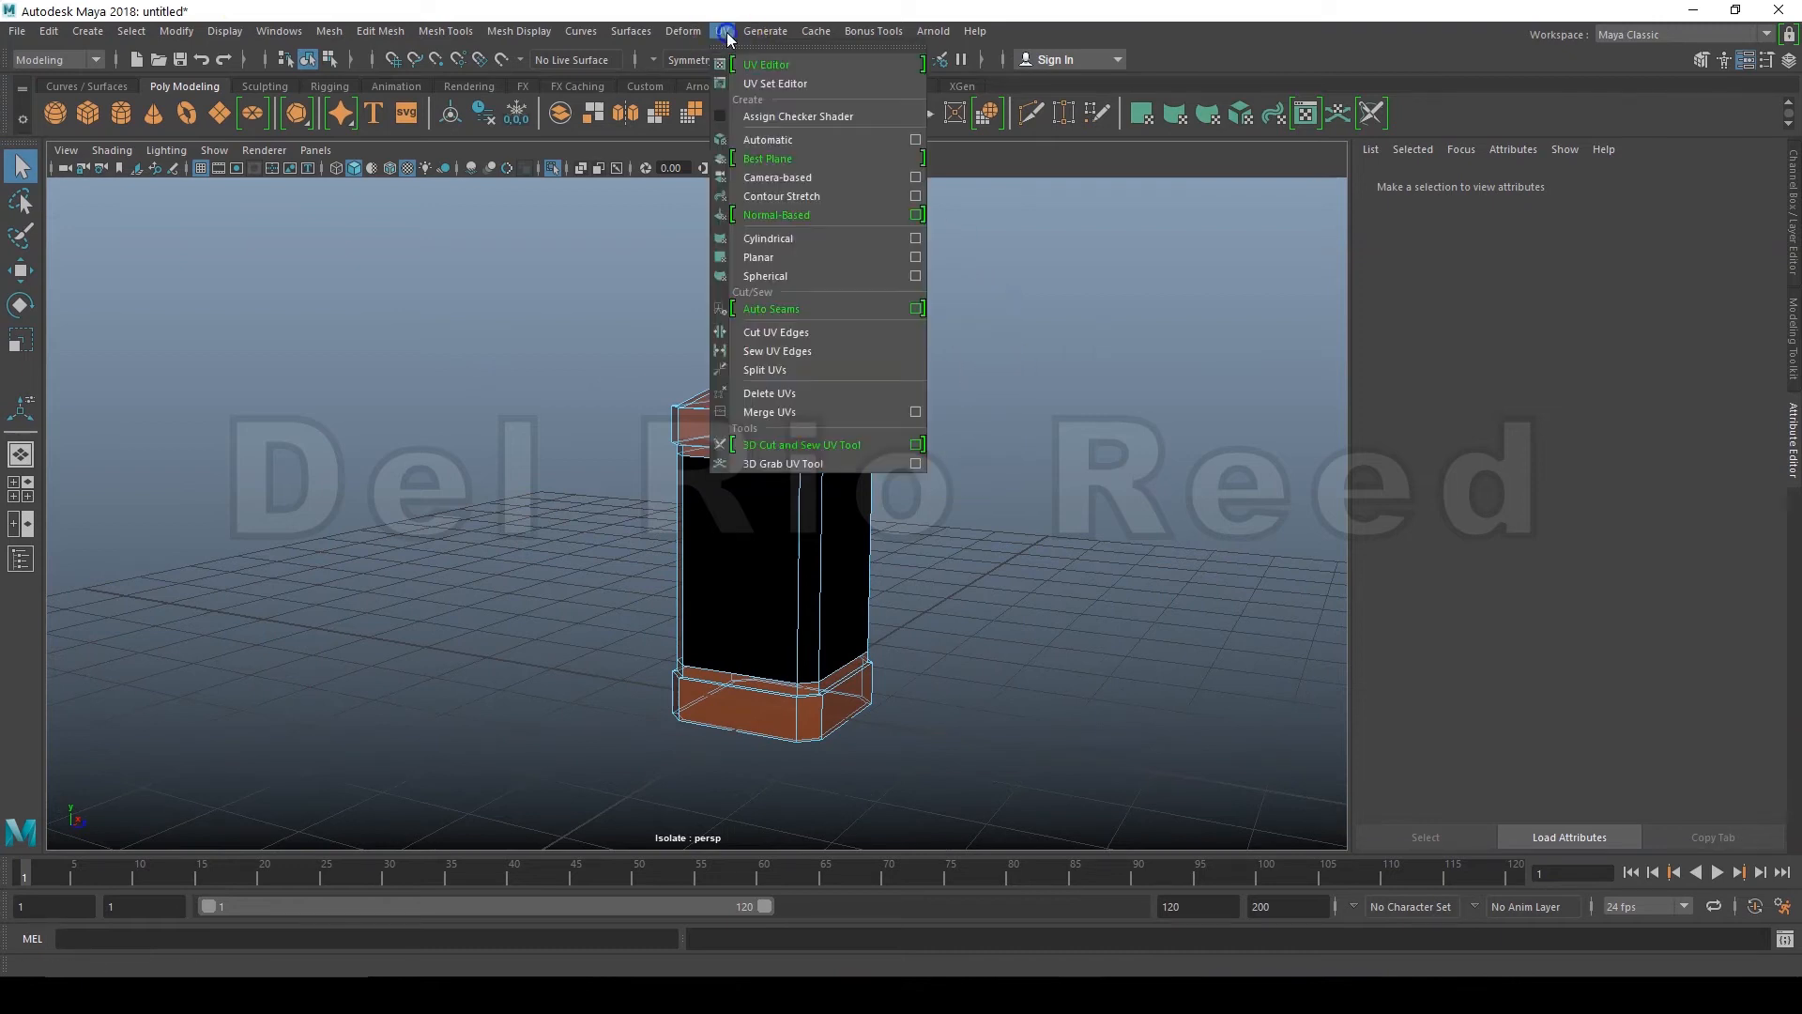
pyautogui.click(745, 61)
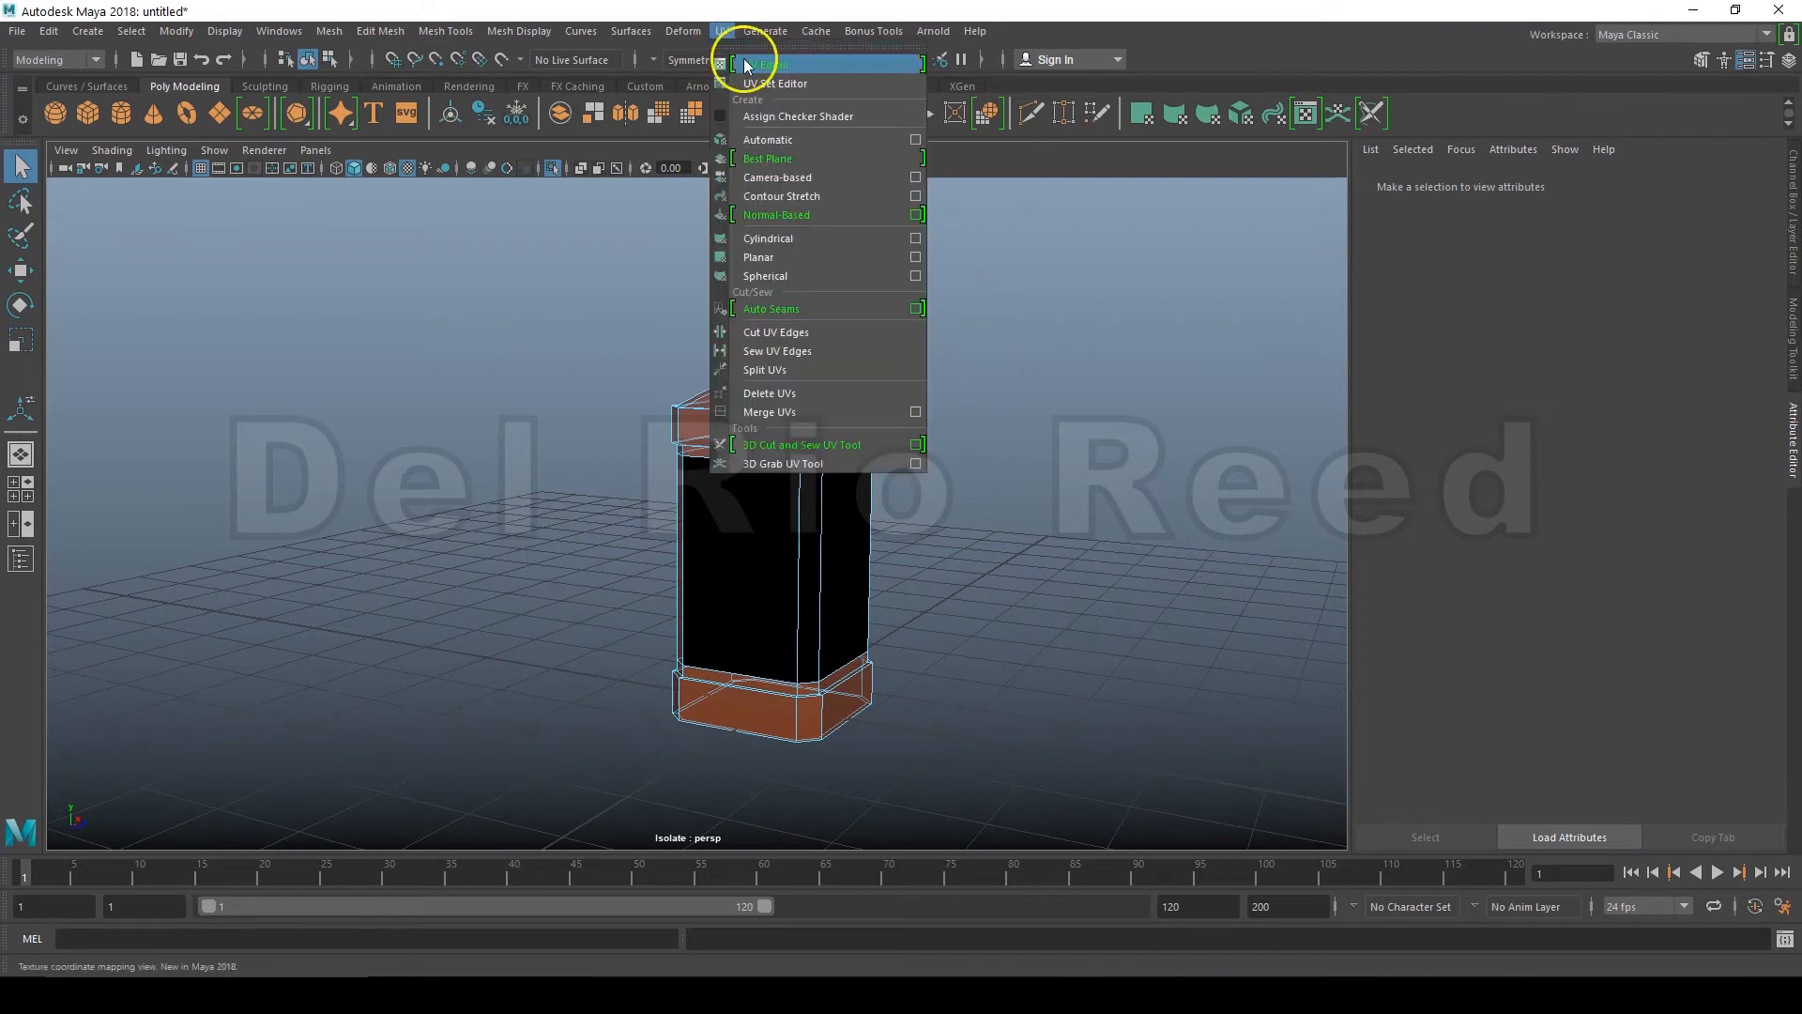
pyautogui.click(865, 62)
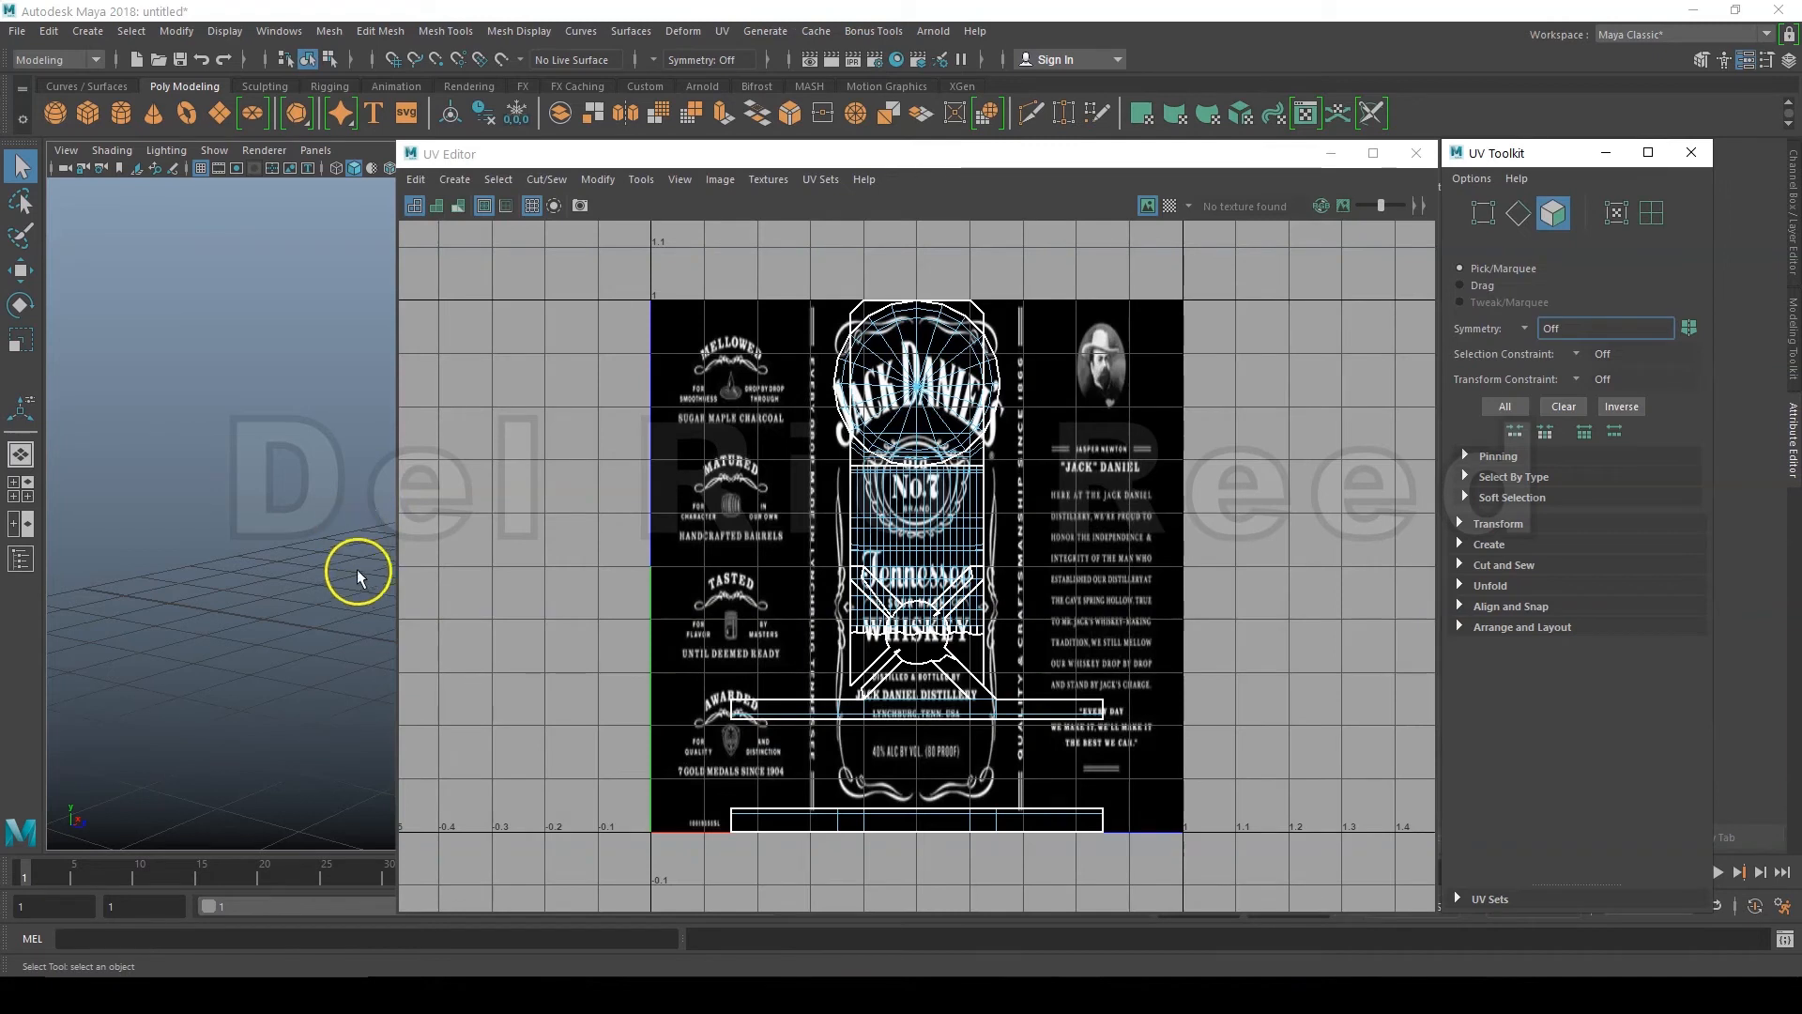
# Step: Move all the remaining UV shells straight down until they lie just below the 0–1 texture space
pyautogui.keyDown('alt'); pyautogui.moveTo(371, 579); pyautogui.dragTo(145, 591); pyautogui.keyUp('alt')
pyautogui.keyDown('alt'); pyautogui.moveTo(262, 595); pyautogui.dragTo(10, 605, button='middle'); pyautogui.keyUp('alt')
pyautogui.keyDown('alt'); pyautogui.moveTo(269, 567); pyautogui.dragTo(31, 590, button='middle'); pyautogui.keyUp('alt')
pyautogui.keyDown('alt'); pyautogui.moveTo(357, 454); pyautogui.dragTo(331, 494); pyautogui.keyUp('alt')
pyautogui.keyDown('alt'); pyautogui.moveTo(329, 489); pyautogui.dragTo(397, 456, button='middle'); pyautogui.keyUp('alt')
pyautogui.moveTo(1132, 880); pyautogui.dragTo(667, 250)
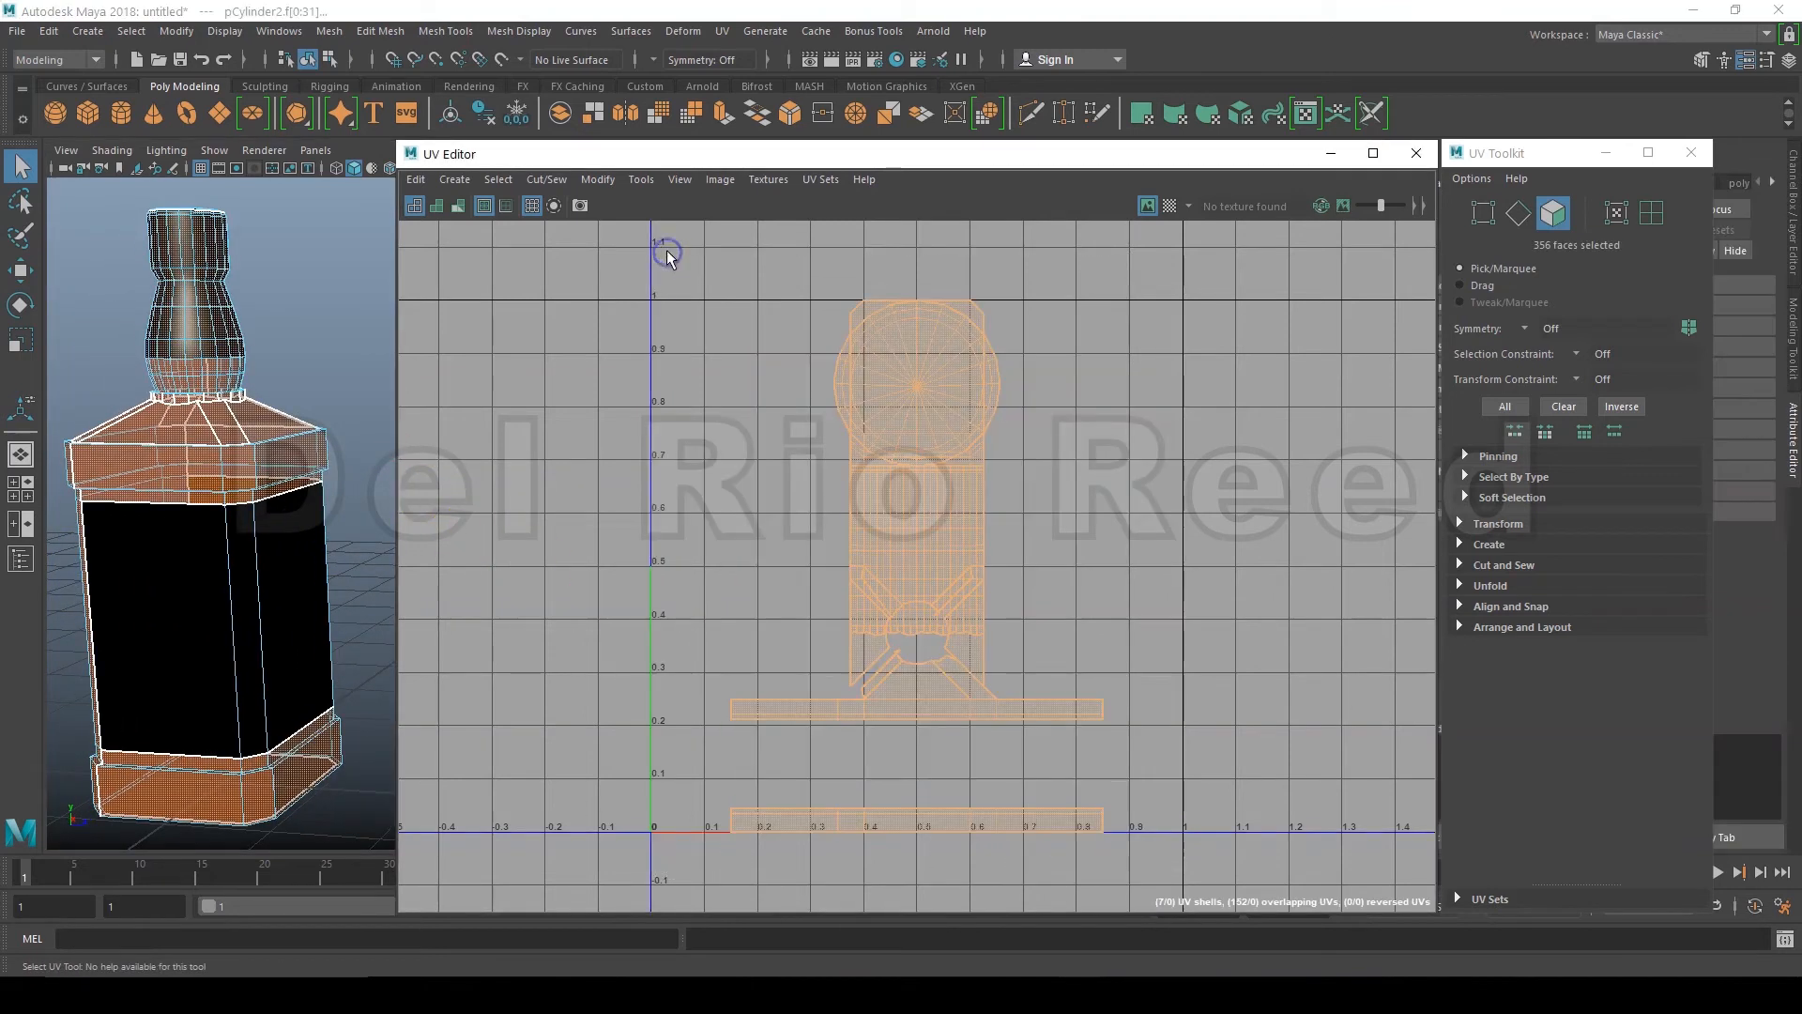
pyautogui.click(636, 178)
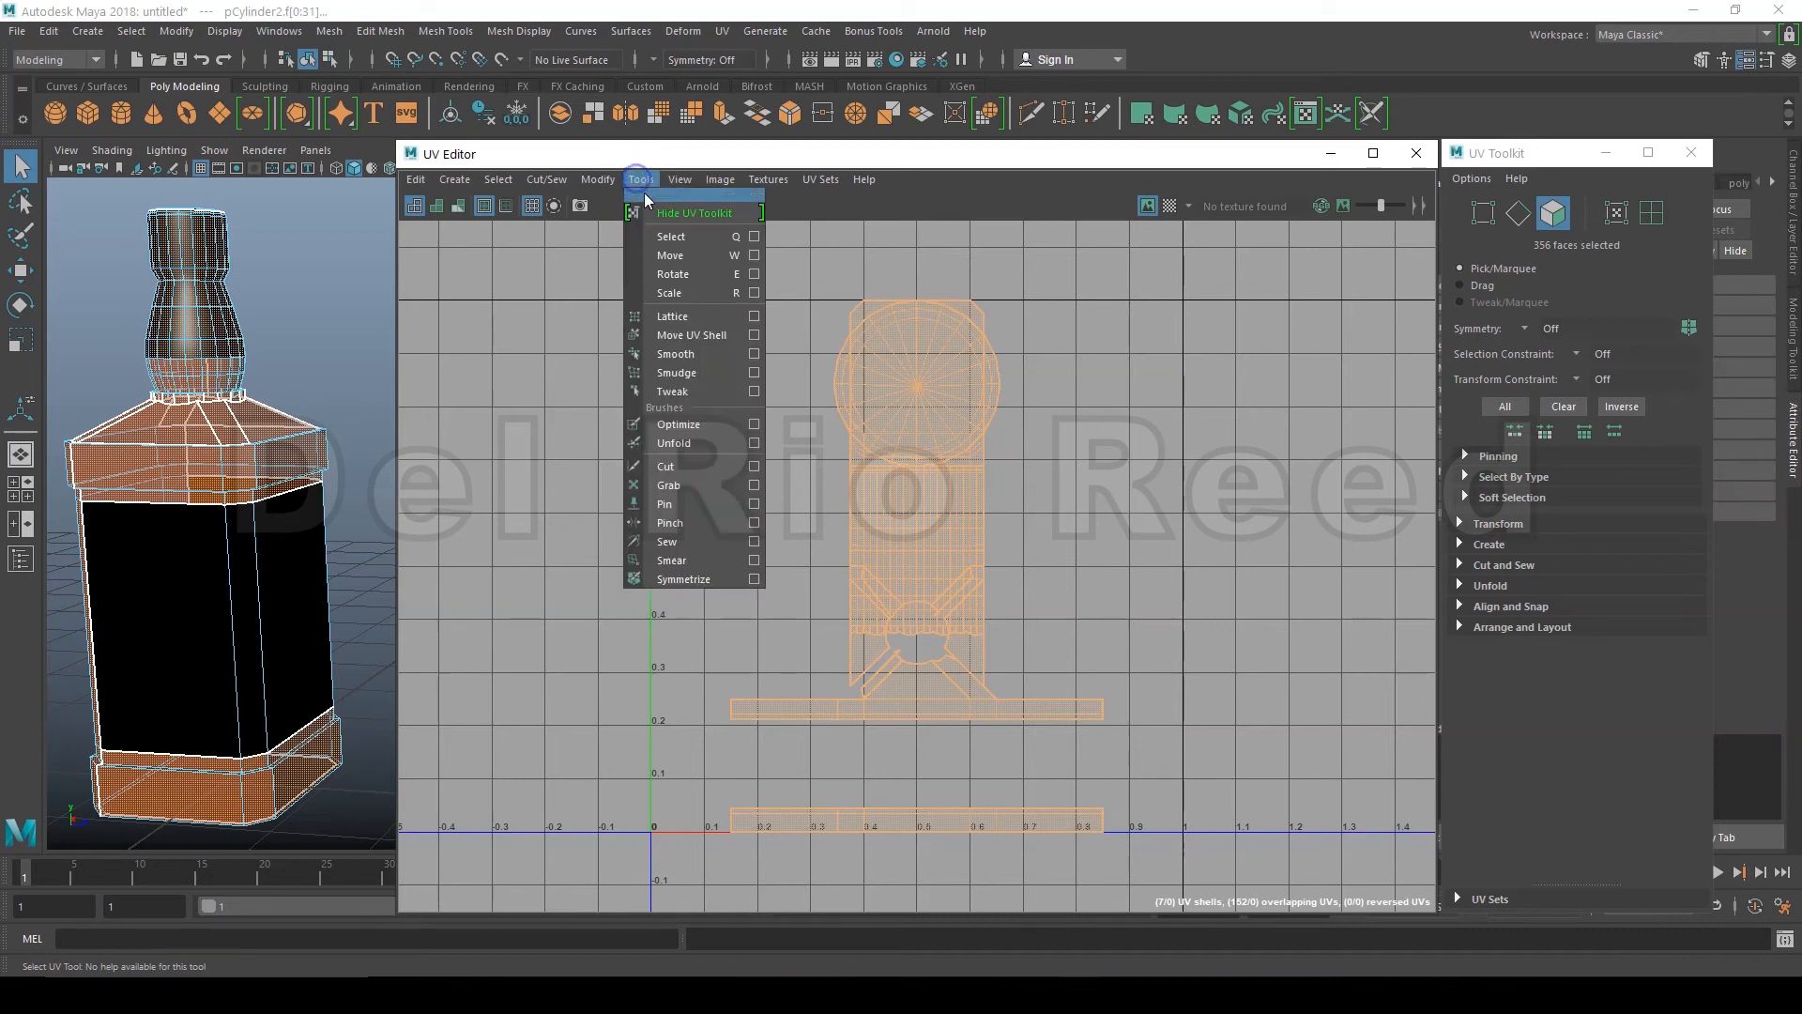
pyautogui.click(718, 257)
pyautogui.moveTo(914, 456); pyautogui.dragTo(907, 1009)
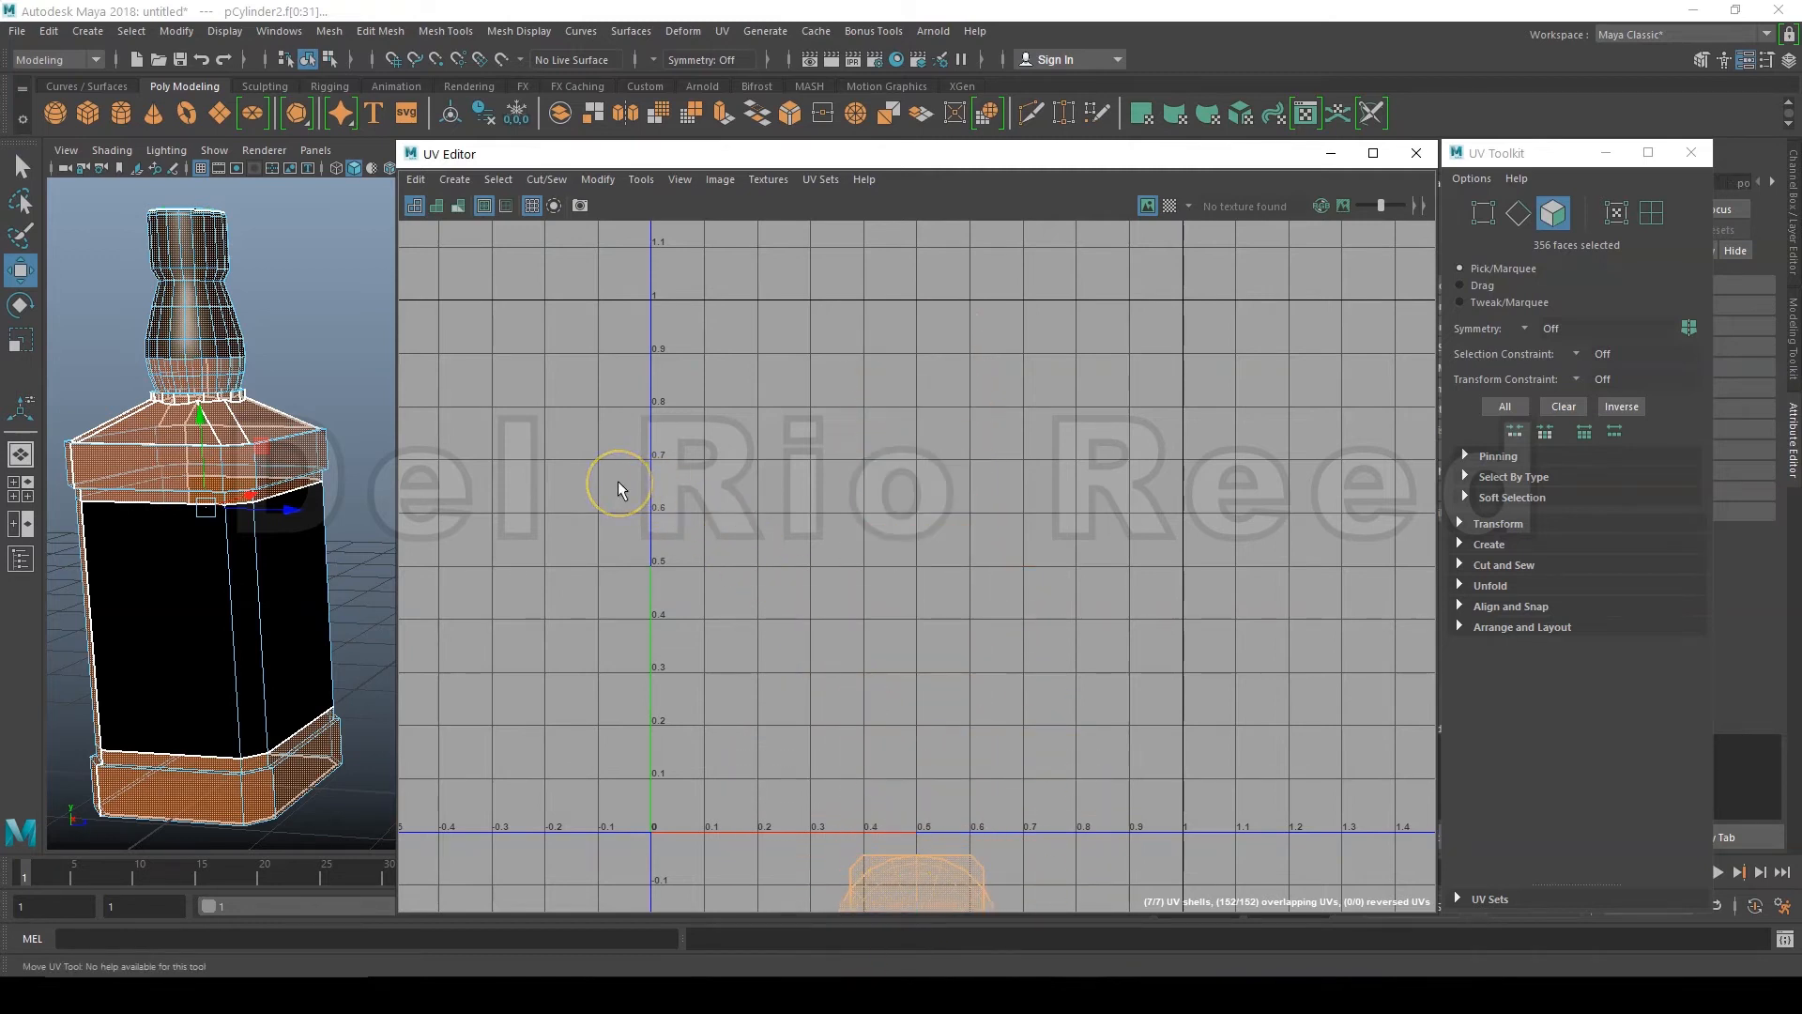
# Step: Reselect the label faces around the body, apply a camera-based UV projection to them, and close the UV Editor
pyautogui.click(353, 601)
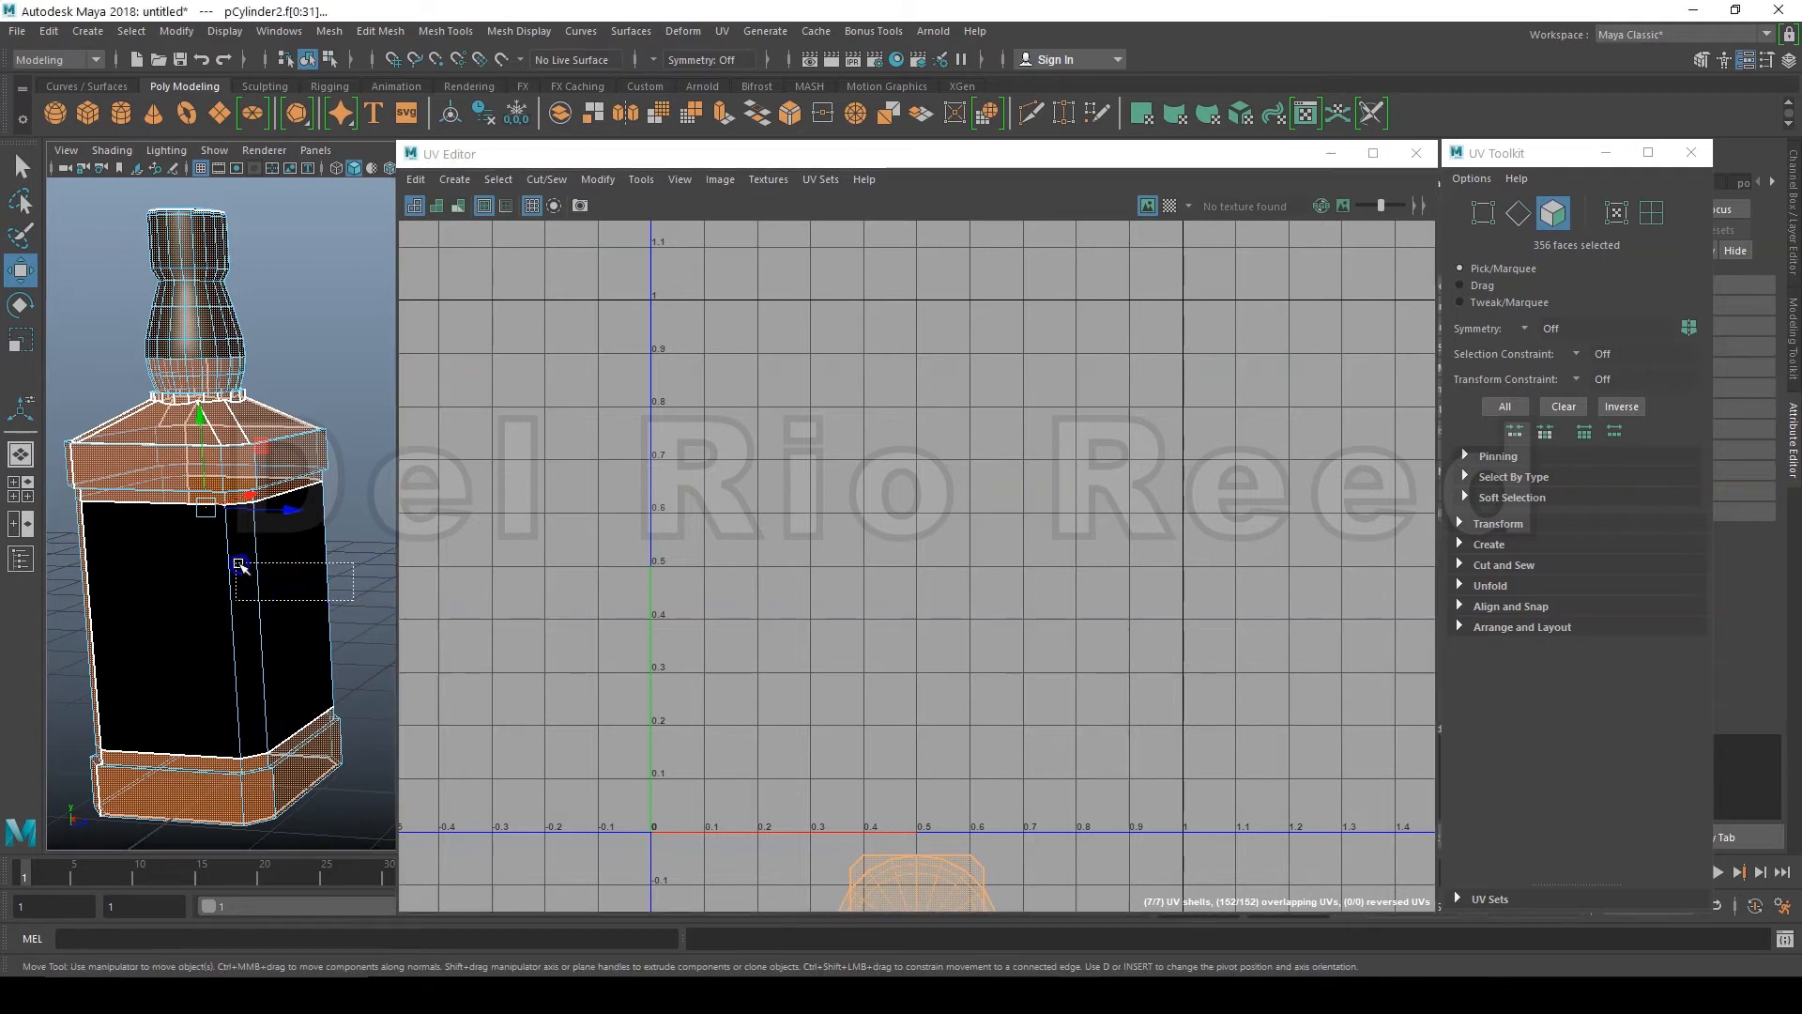
pyautogui.moveTo(219, 563); pyautogui.dragTo(217, 563)
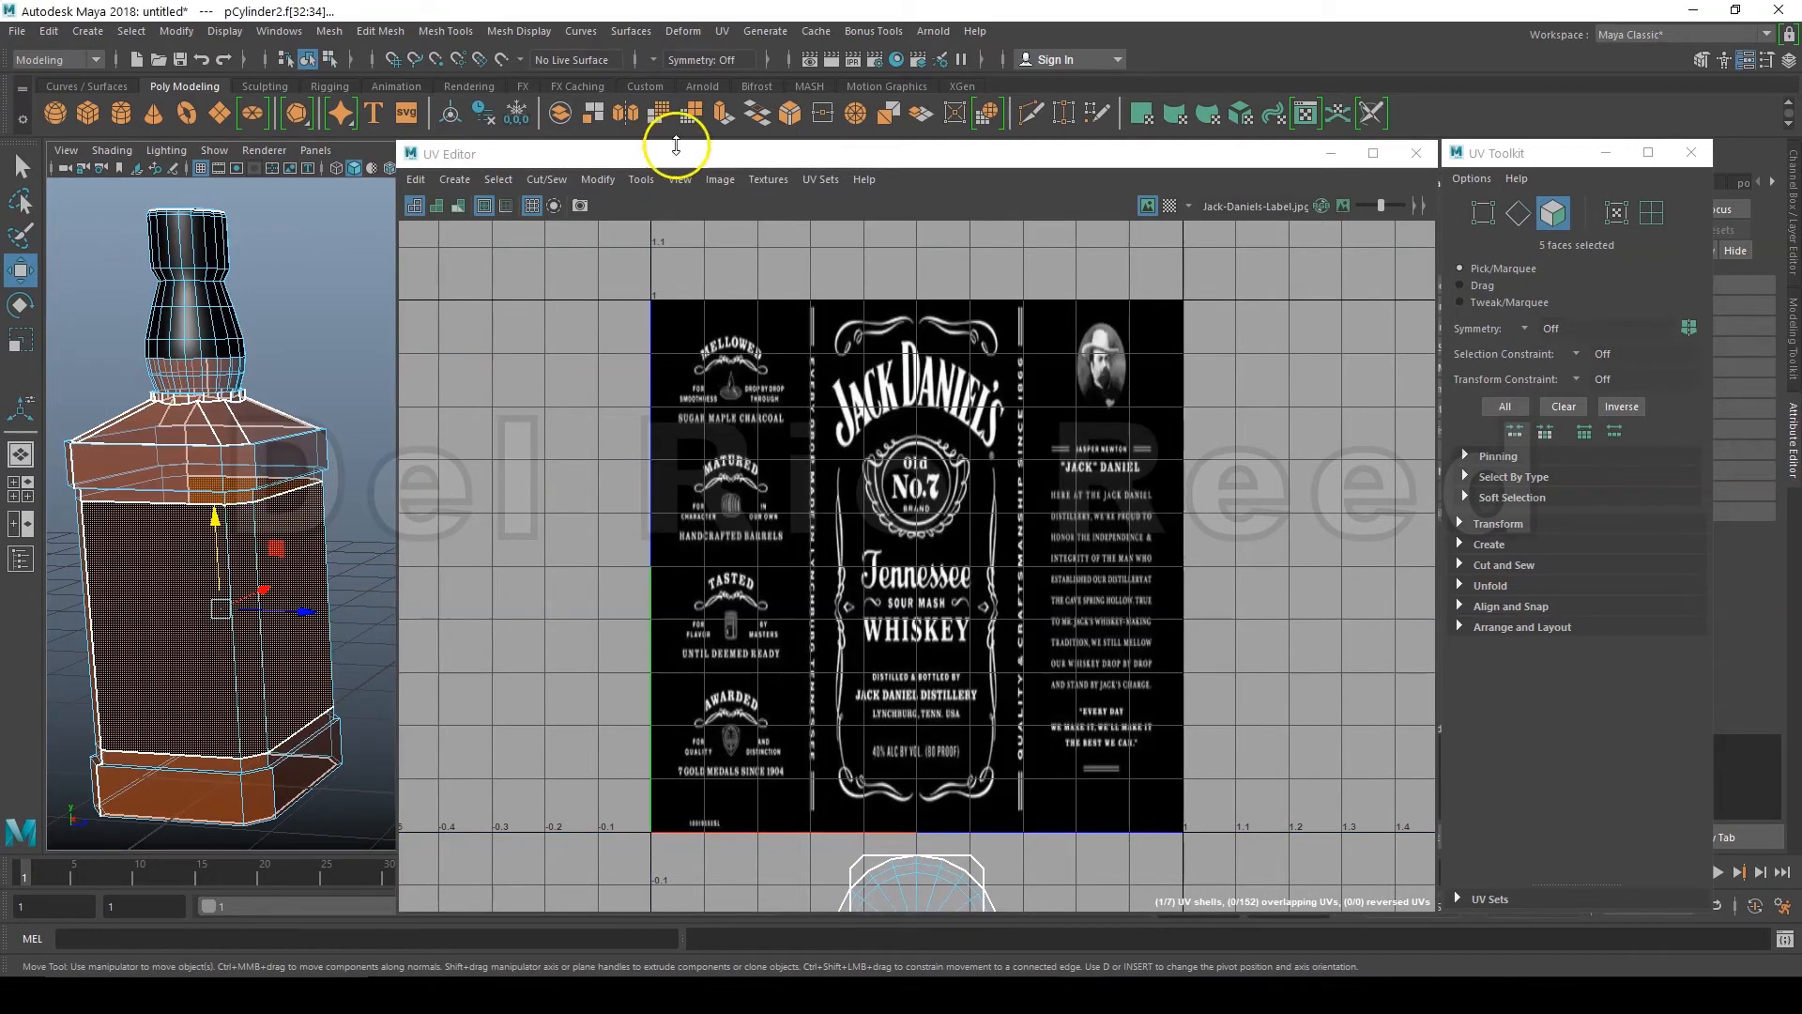
pyautogui.click(722, 32)
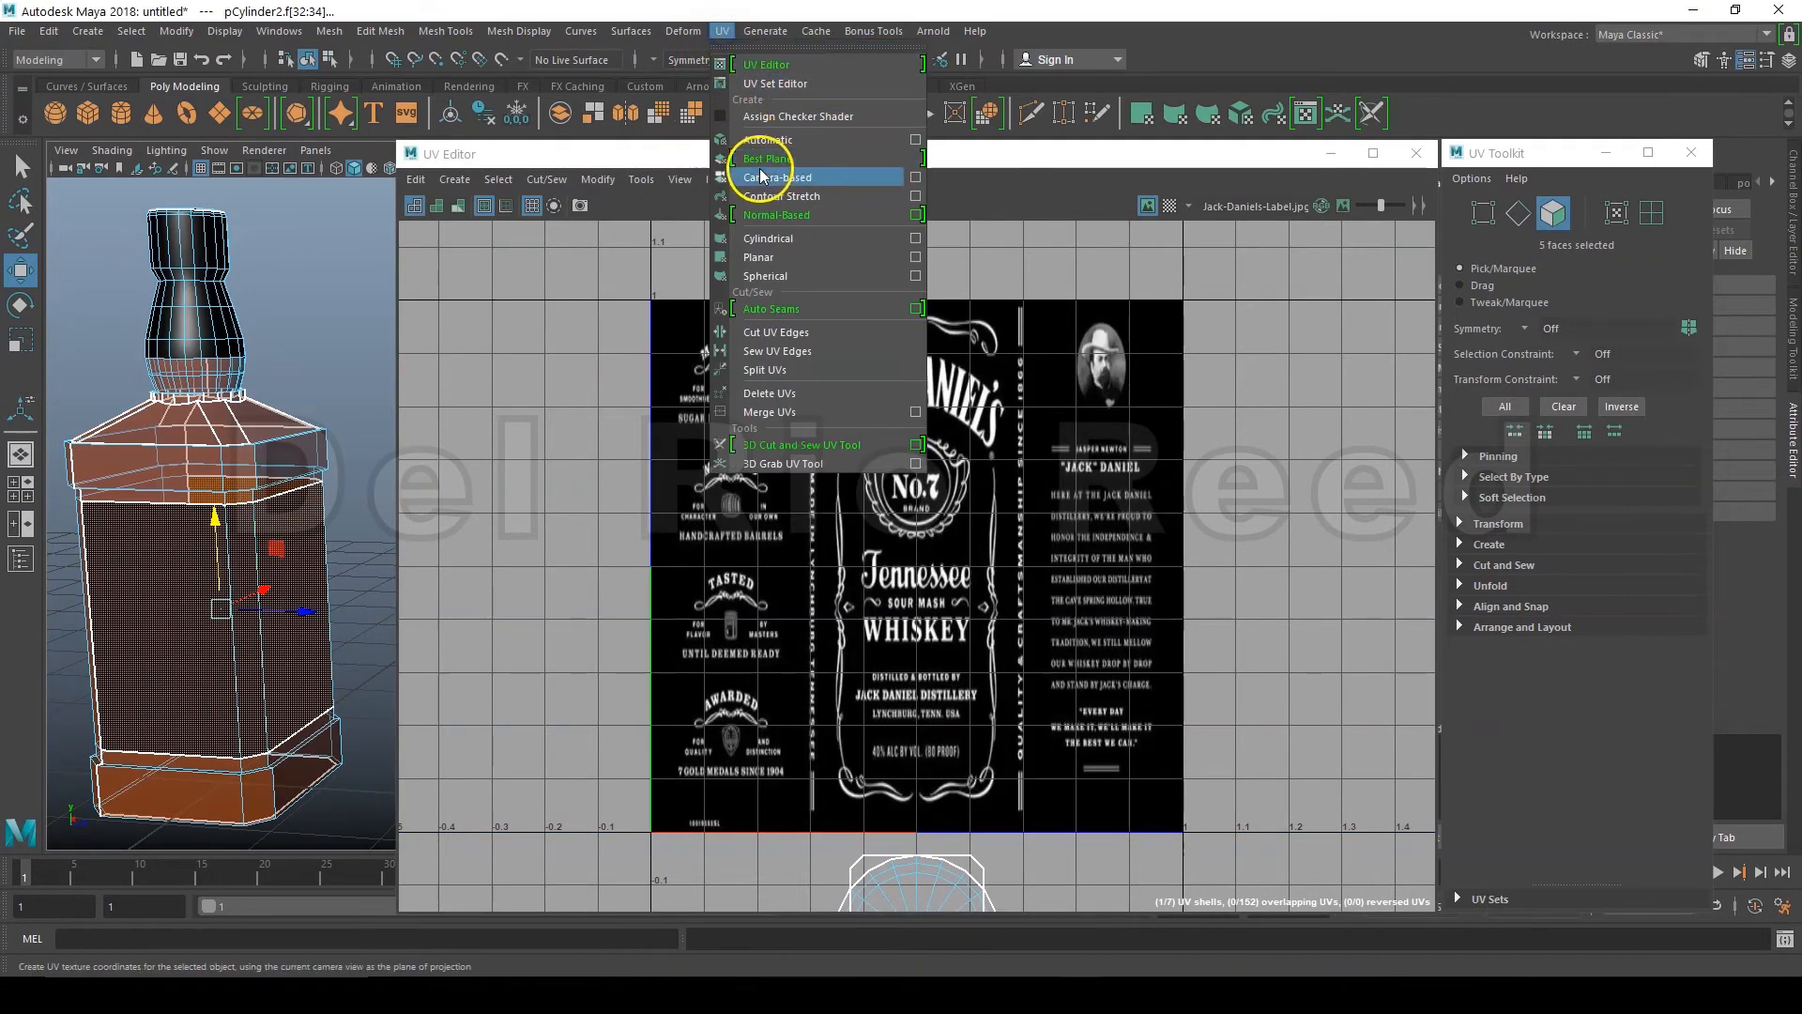
pyautogui.click(843, 177)
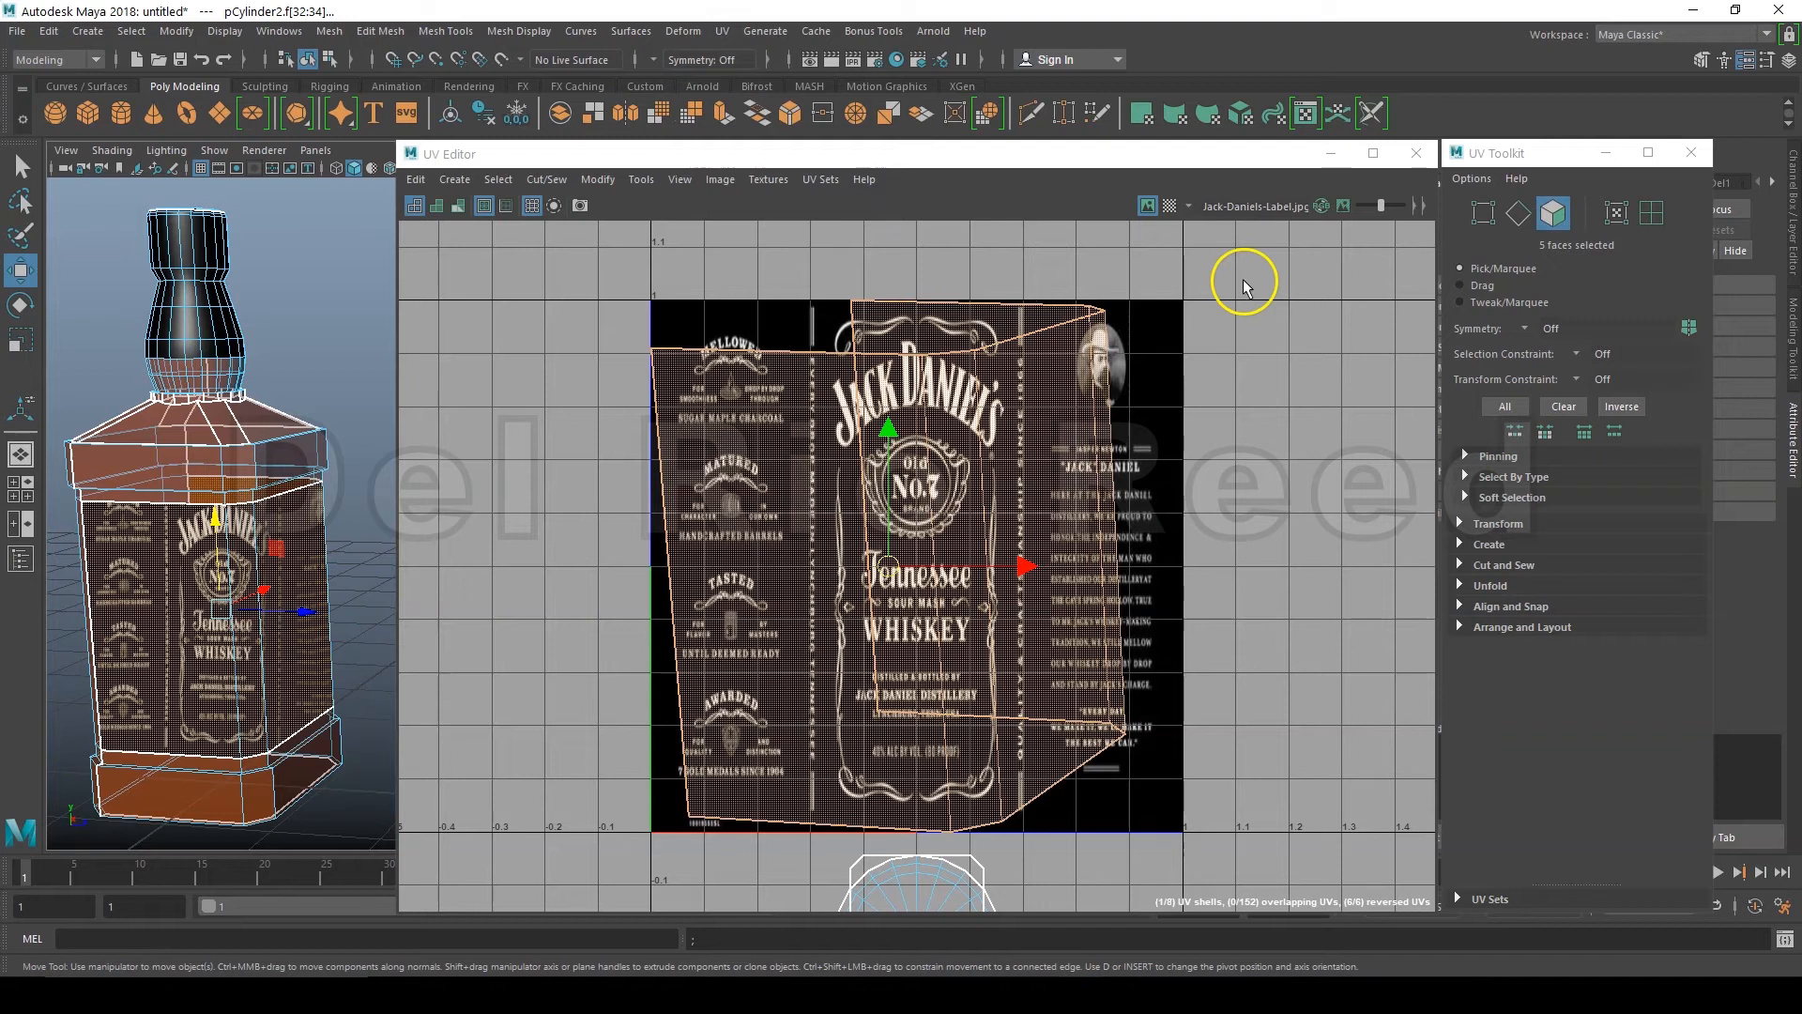
pyautogui.click(1416, 153)
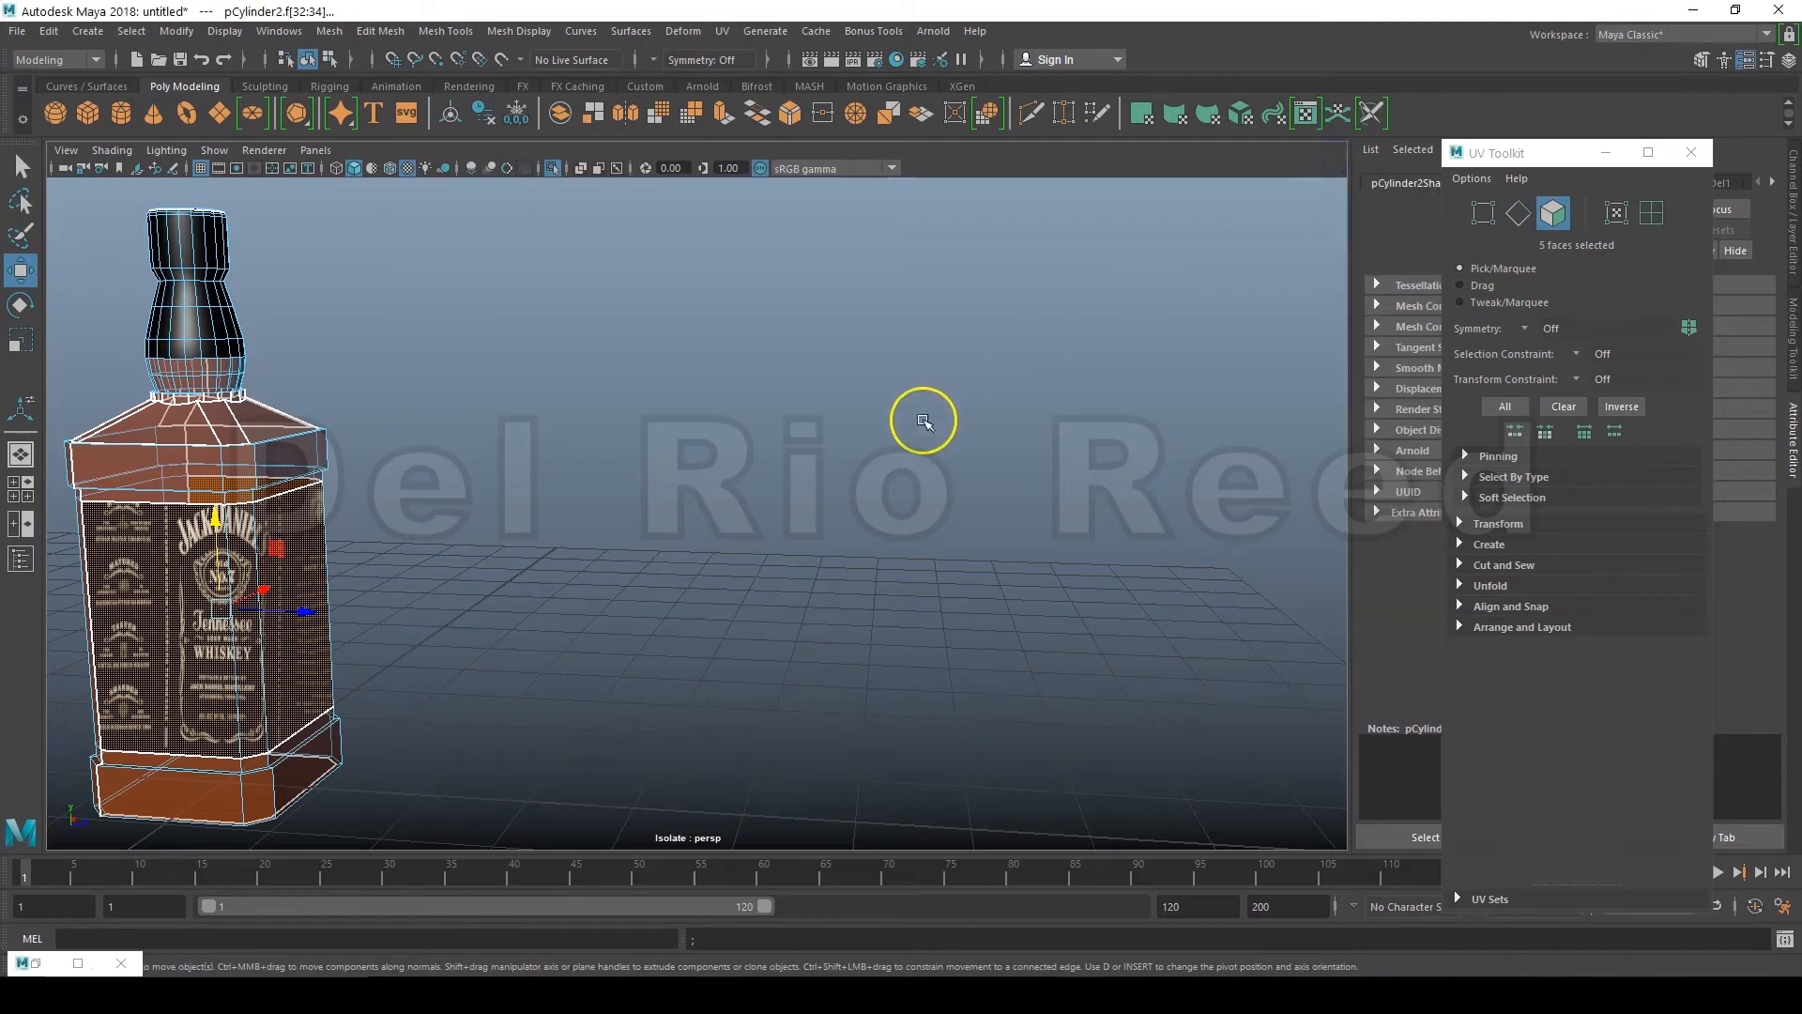
# Step: Select the edge loops running around the bottle along the label's lower and upper borders
pyautogui.keyDown('alt'); pyautogui.moveTo(616, 515); pyautogui.dragTo(1035, 514); pyautogui.keyUp('alt')
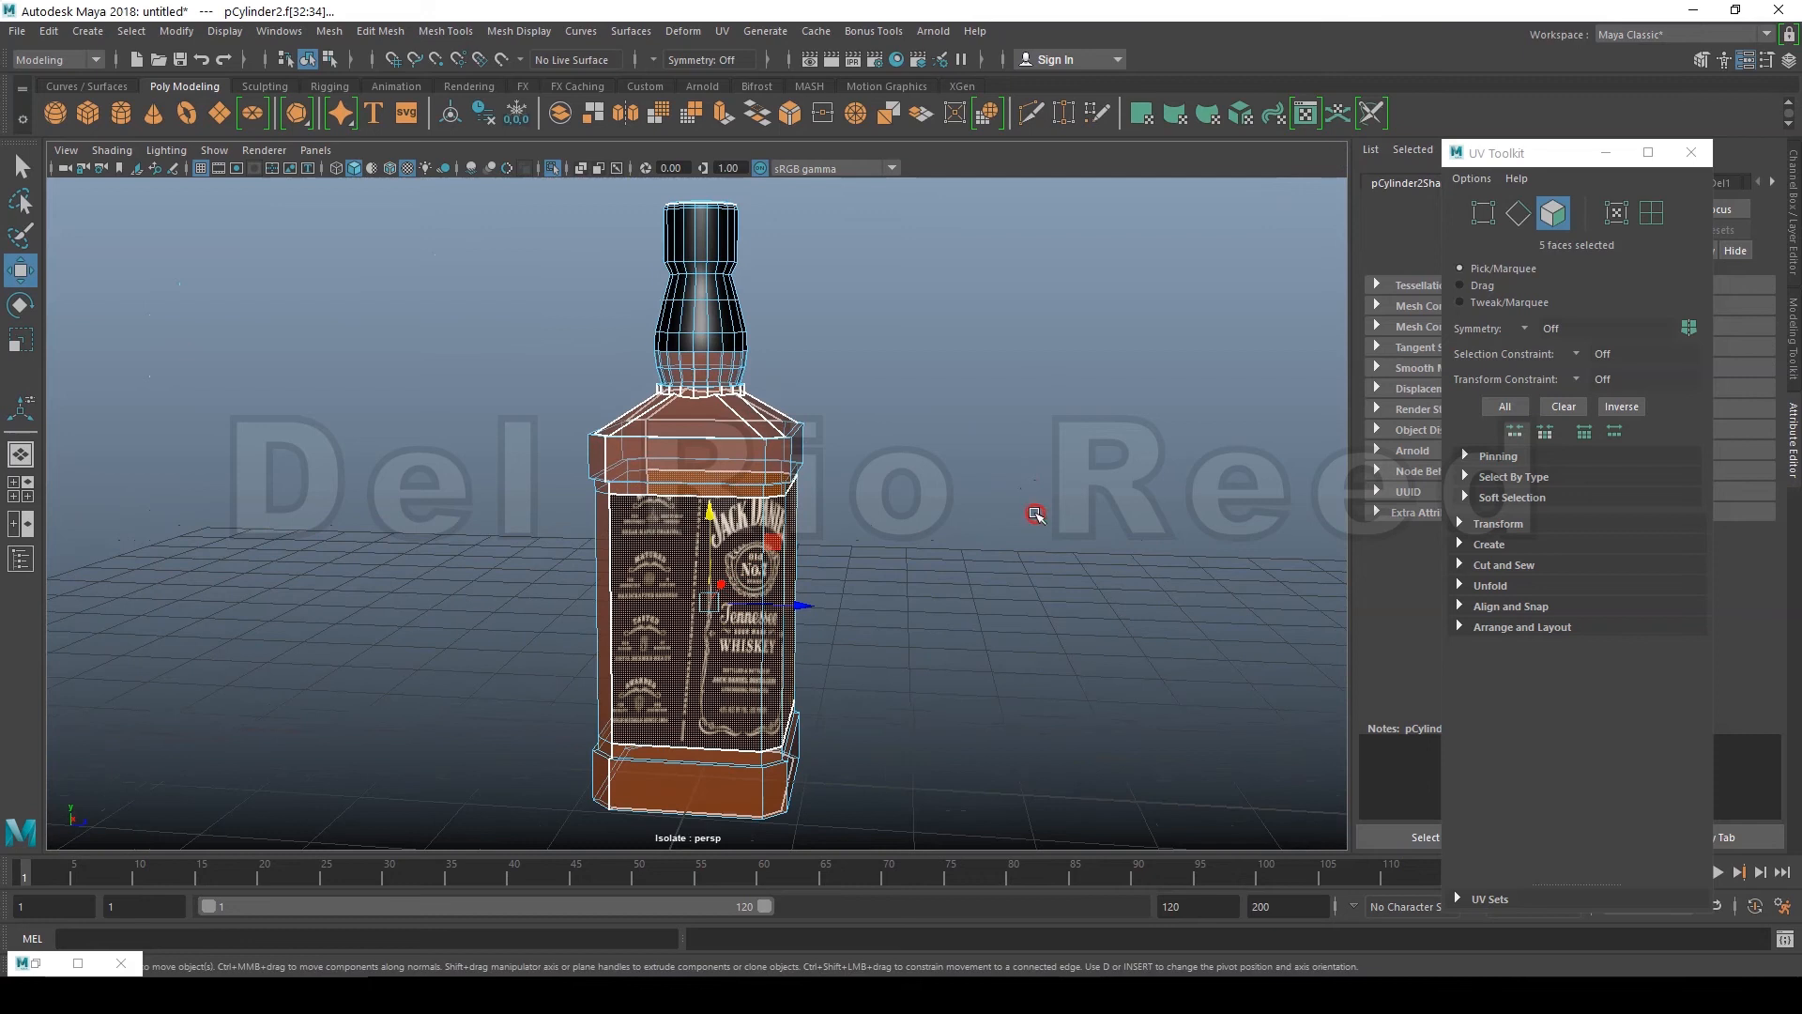
pyautogui.rightClick(900, 356)
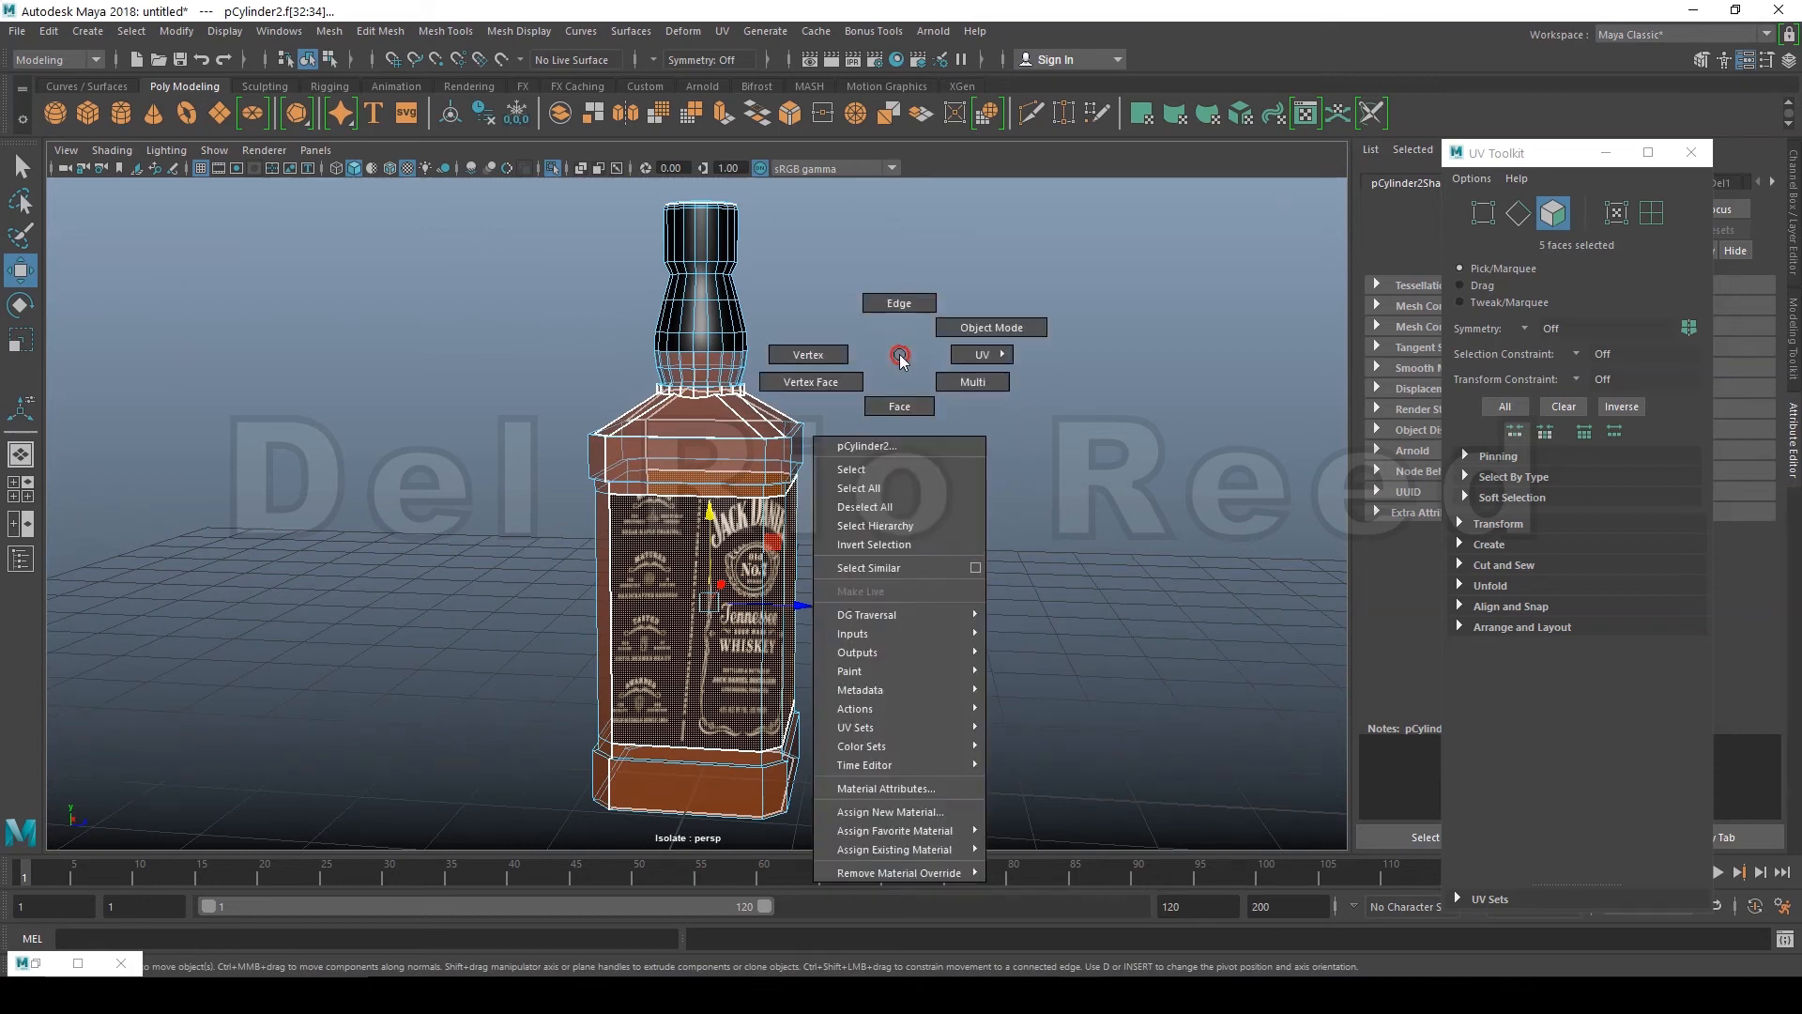
pyautogui.click(882, 304)
pyautogui.keyDown('alt'); pyautogui.moveTo(853, 366); pyautogui.dragTo(882, 286); pyautogui.keyUp('alt')
pyautogui.scroll(4, 764, 523)
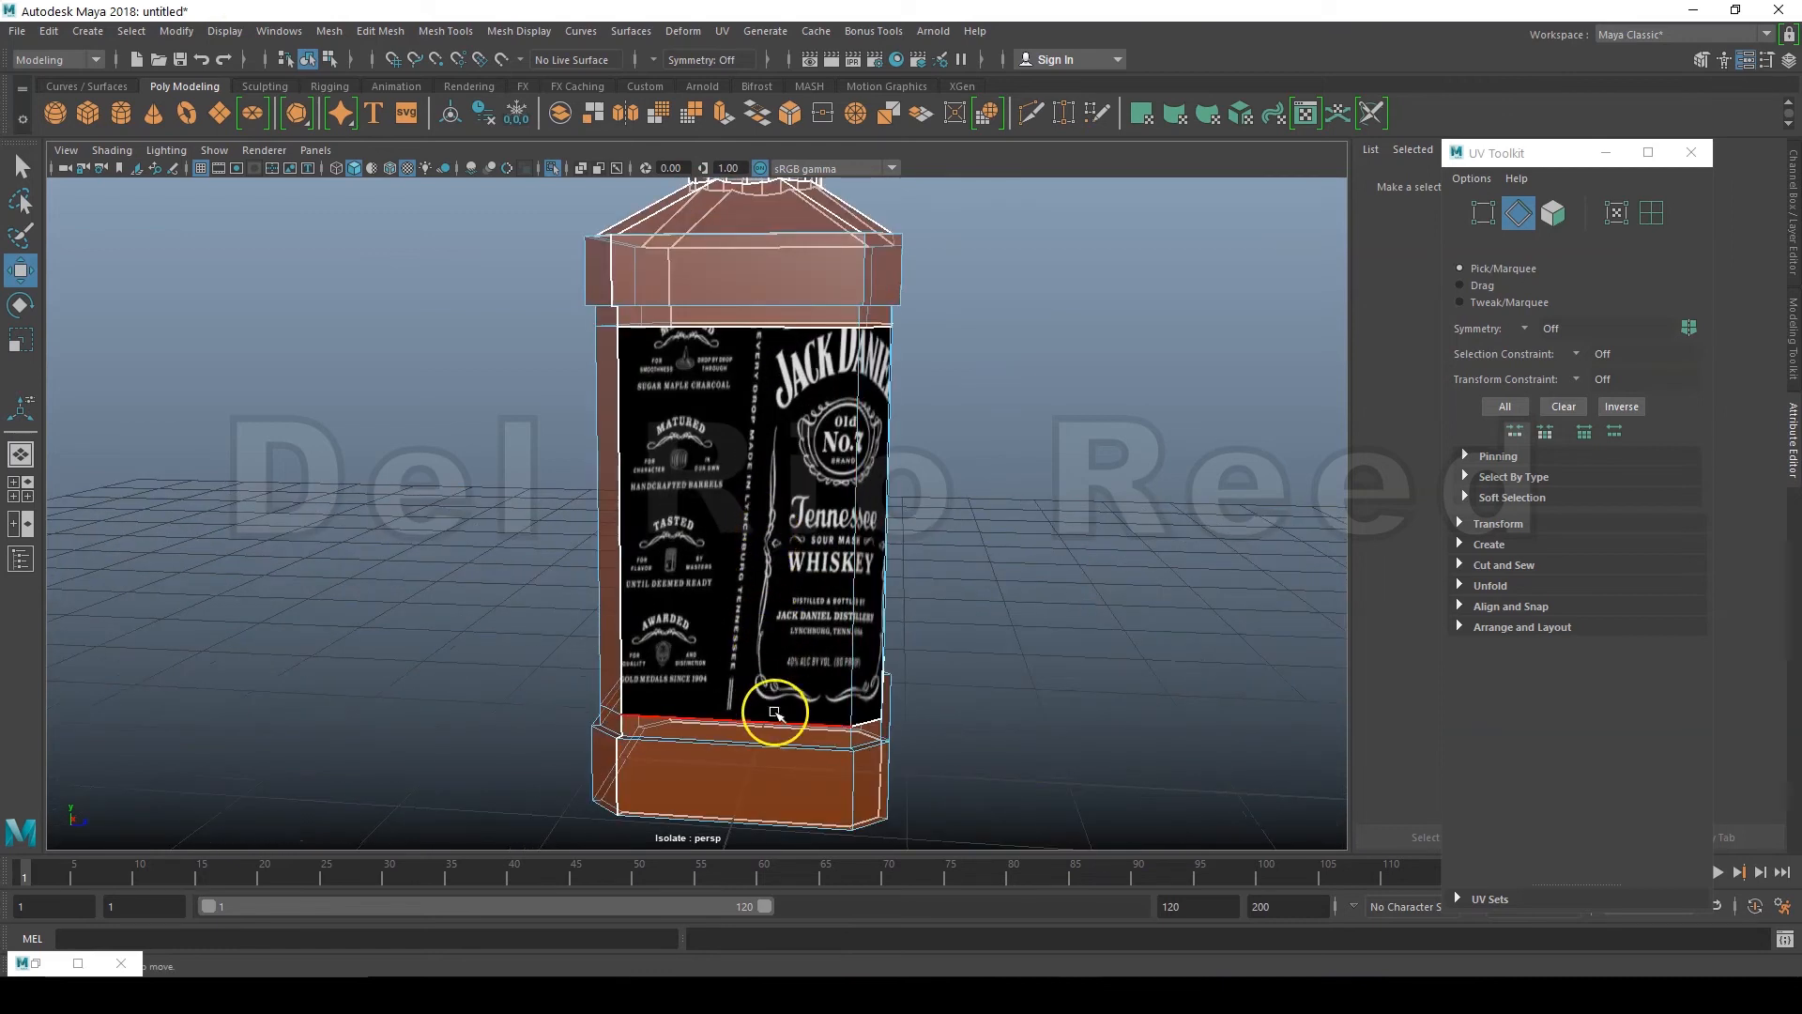
pyautogui.keyDown('alt'); pyautogui.moveTo(776, 713); pyautogui.dragTo(782, 692); pyautogui.keyUp('alt')
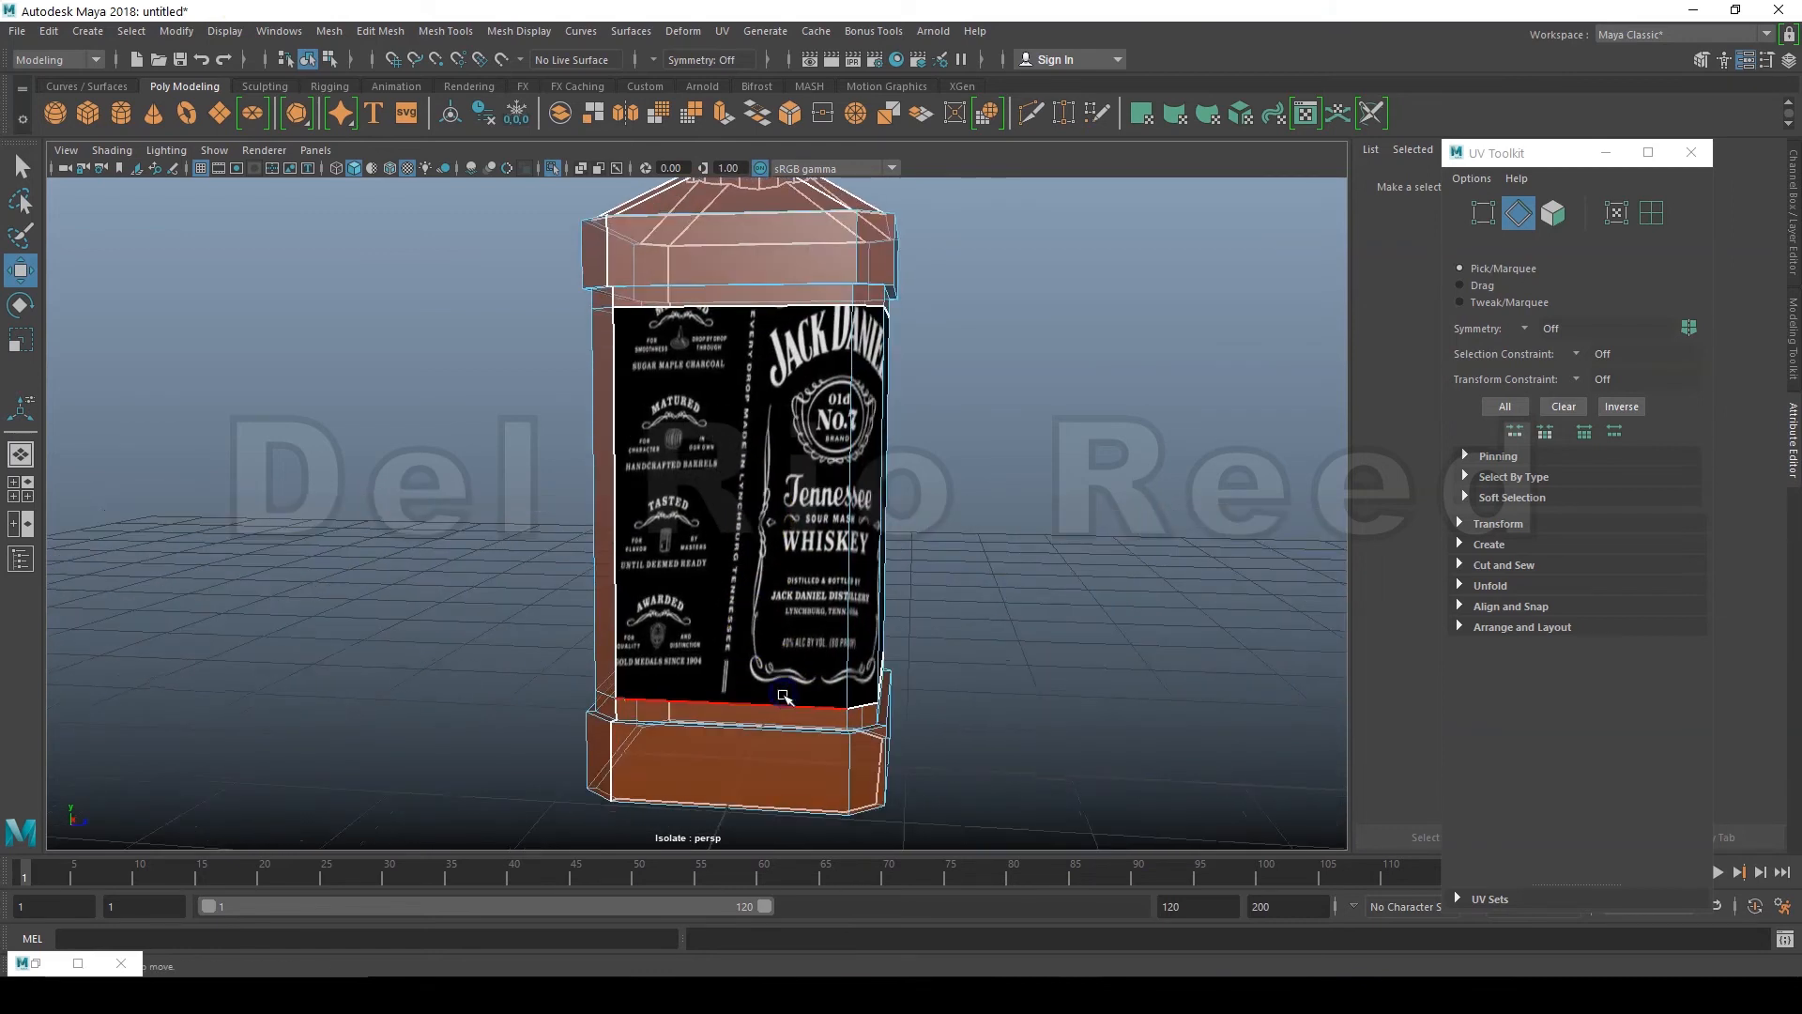
pyautogui.doubleClick(787, 709)
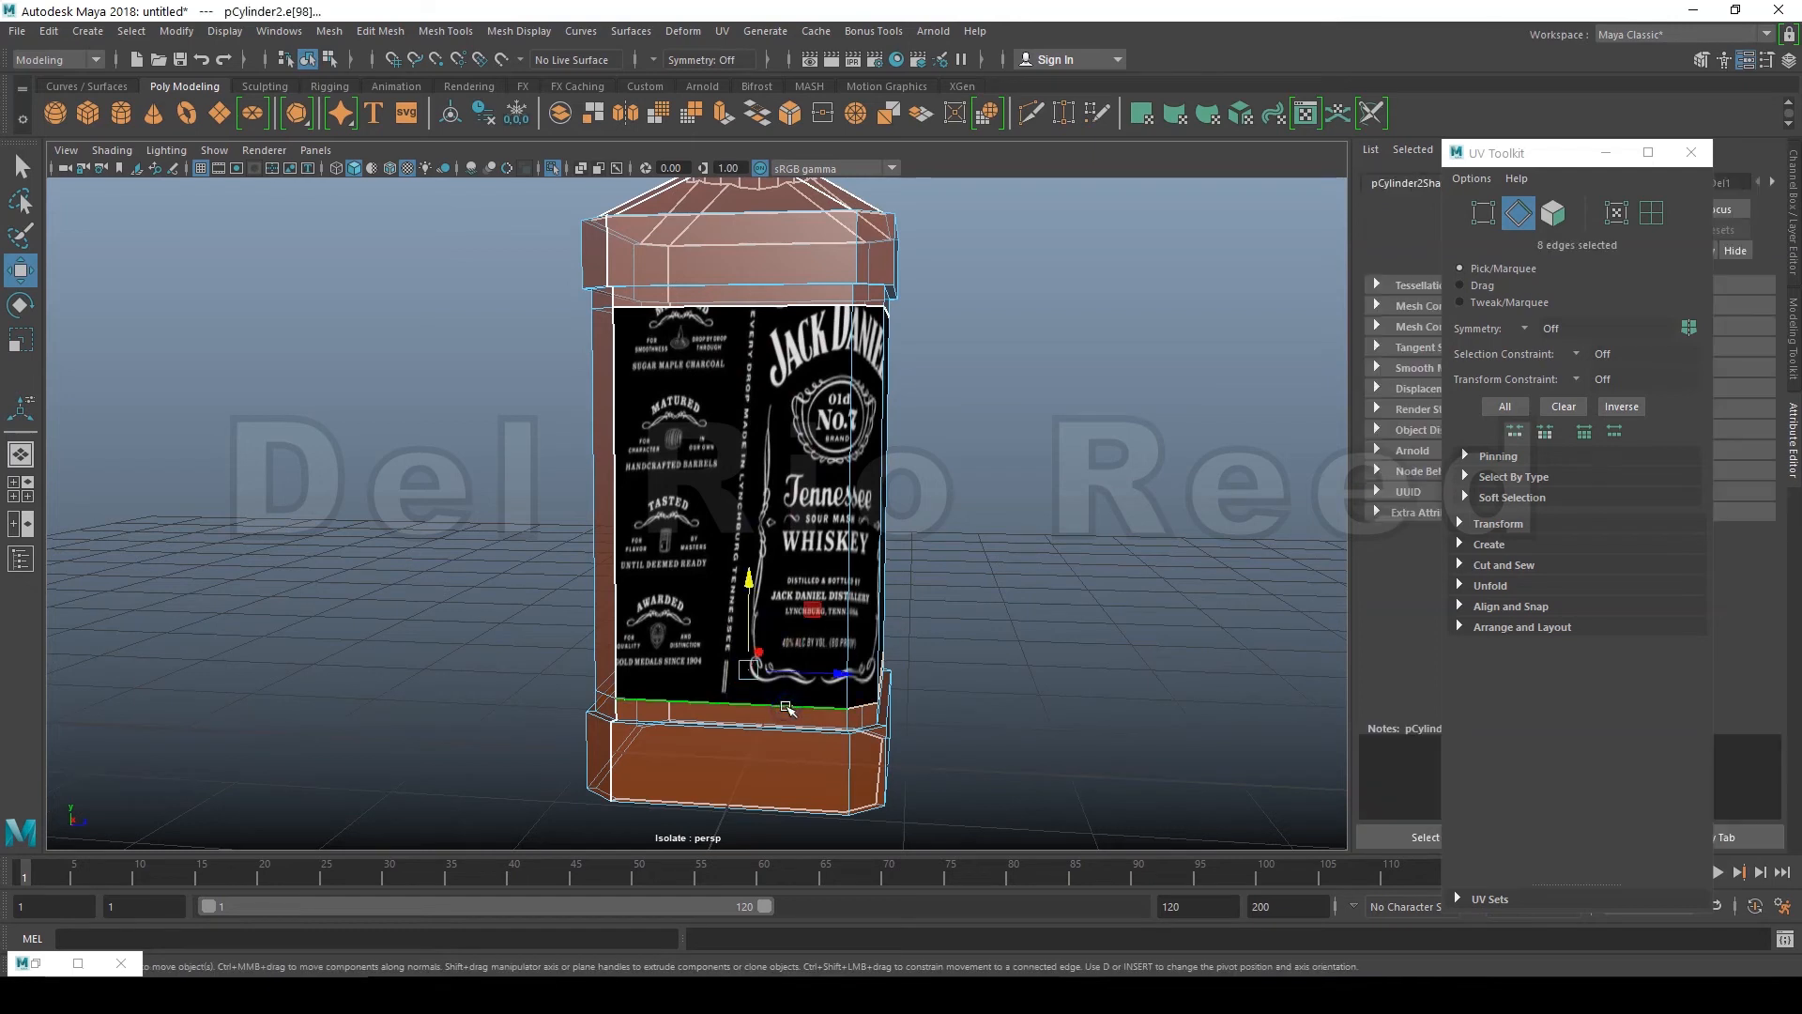
pyautogui.keyDown('shift'); pyautogui.doubleClick(748, 306); pyautogui.keyUp('shift')
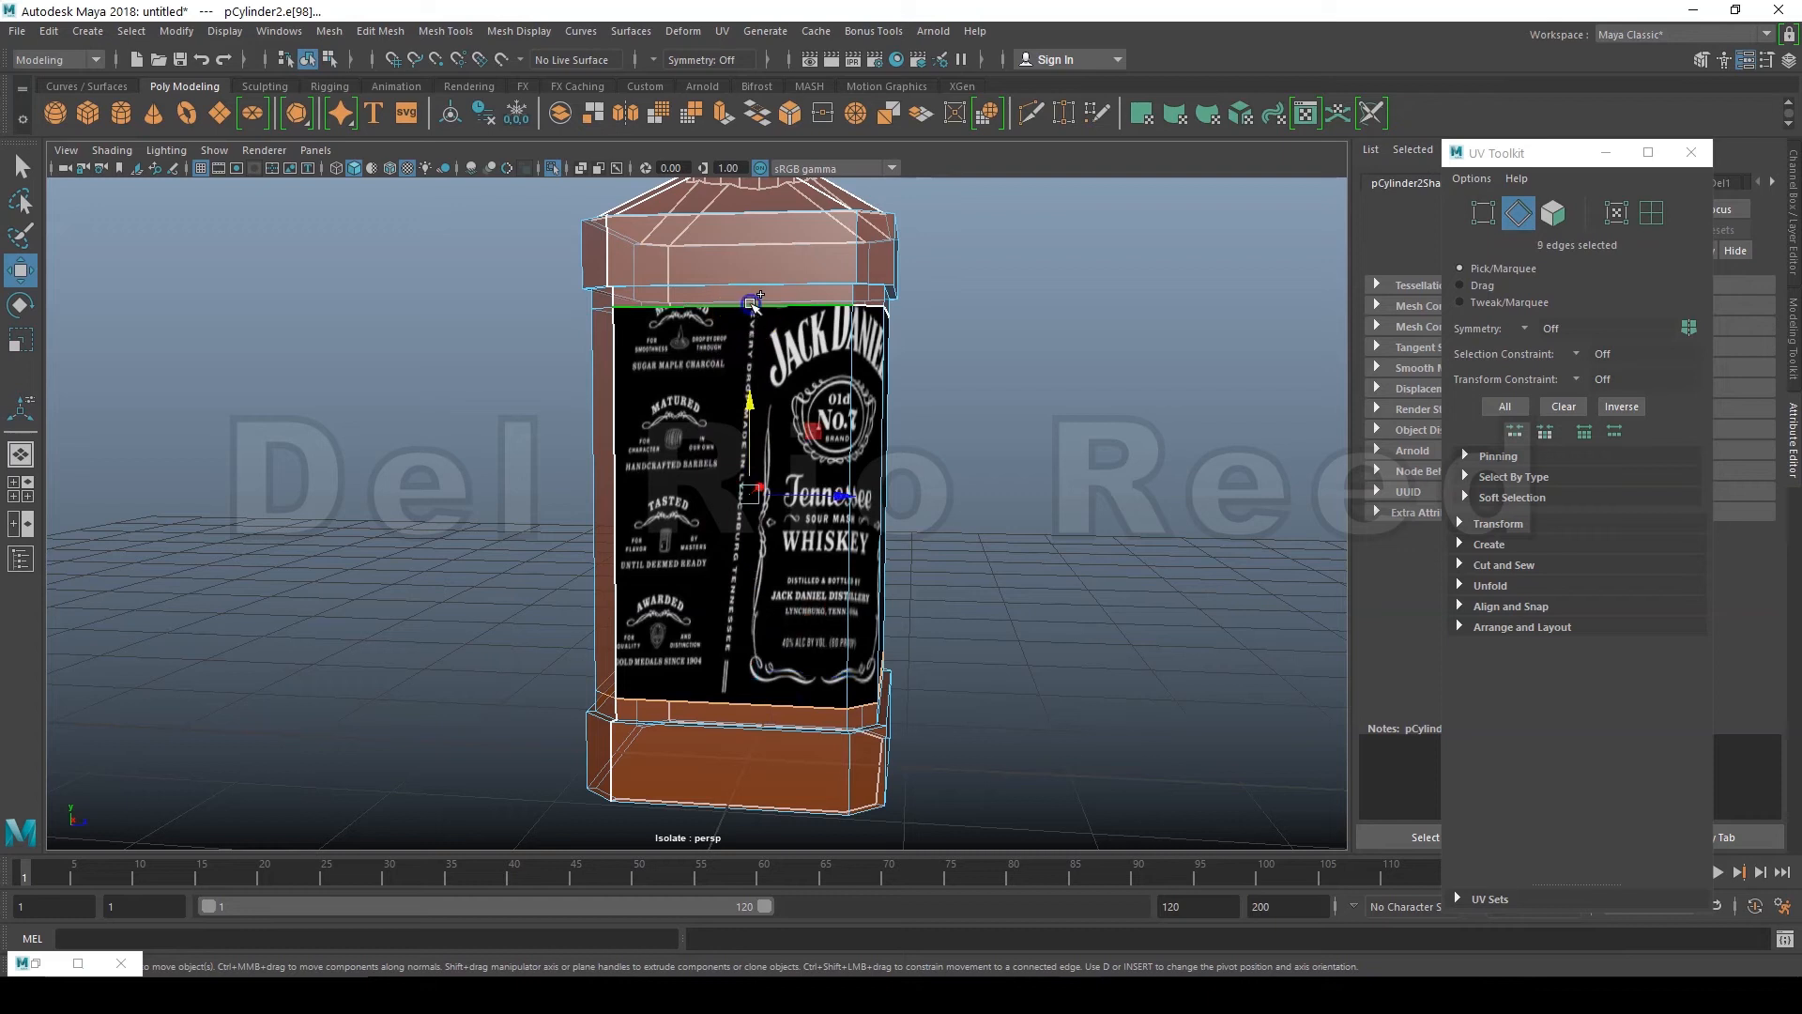
# Step: Deselect the loop edges on the unlabelled back of the bottle and add the vertical edges at both ends of the label
pyautogui.moveTo(382, 310)
pyautogui.keyDown('alt'); pyautogui.mouseDown()
pyautogui.moveTo(350, 306)
pyautogui.moveTo(373, 308)
pyautogui.mouseUp(); pyautogui.keyUp('alt')
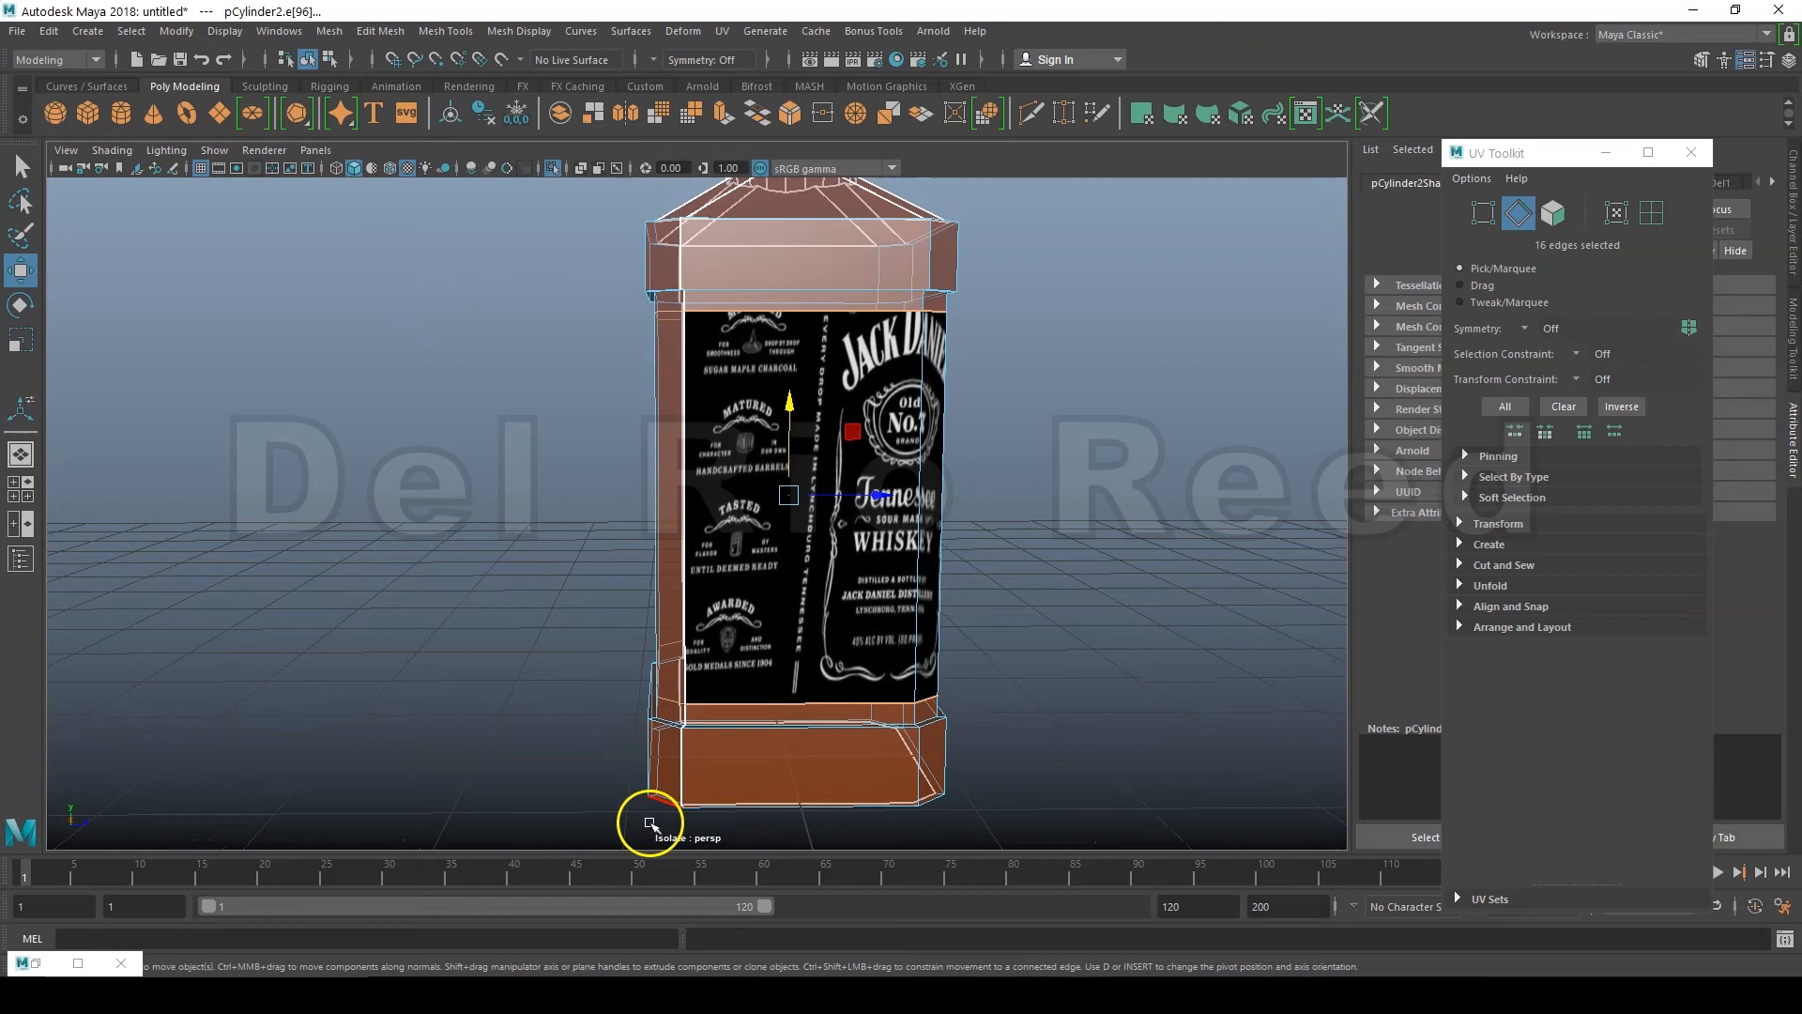
pyautogui.scroll(-2, 571, 675)
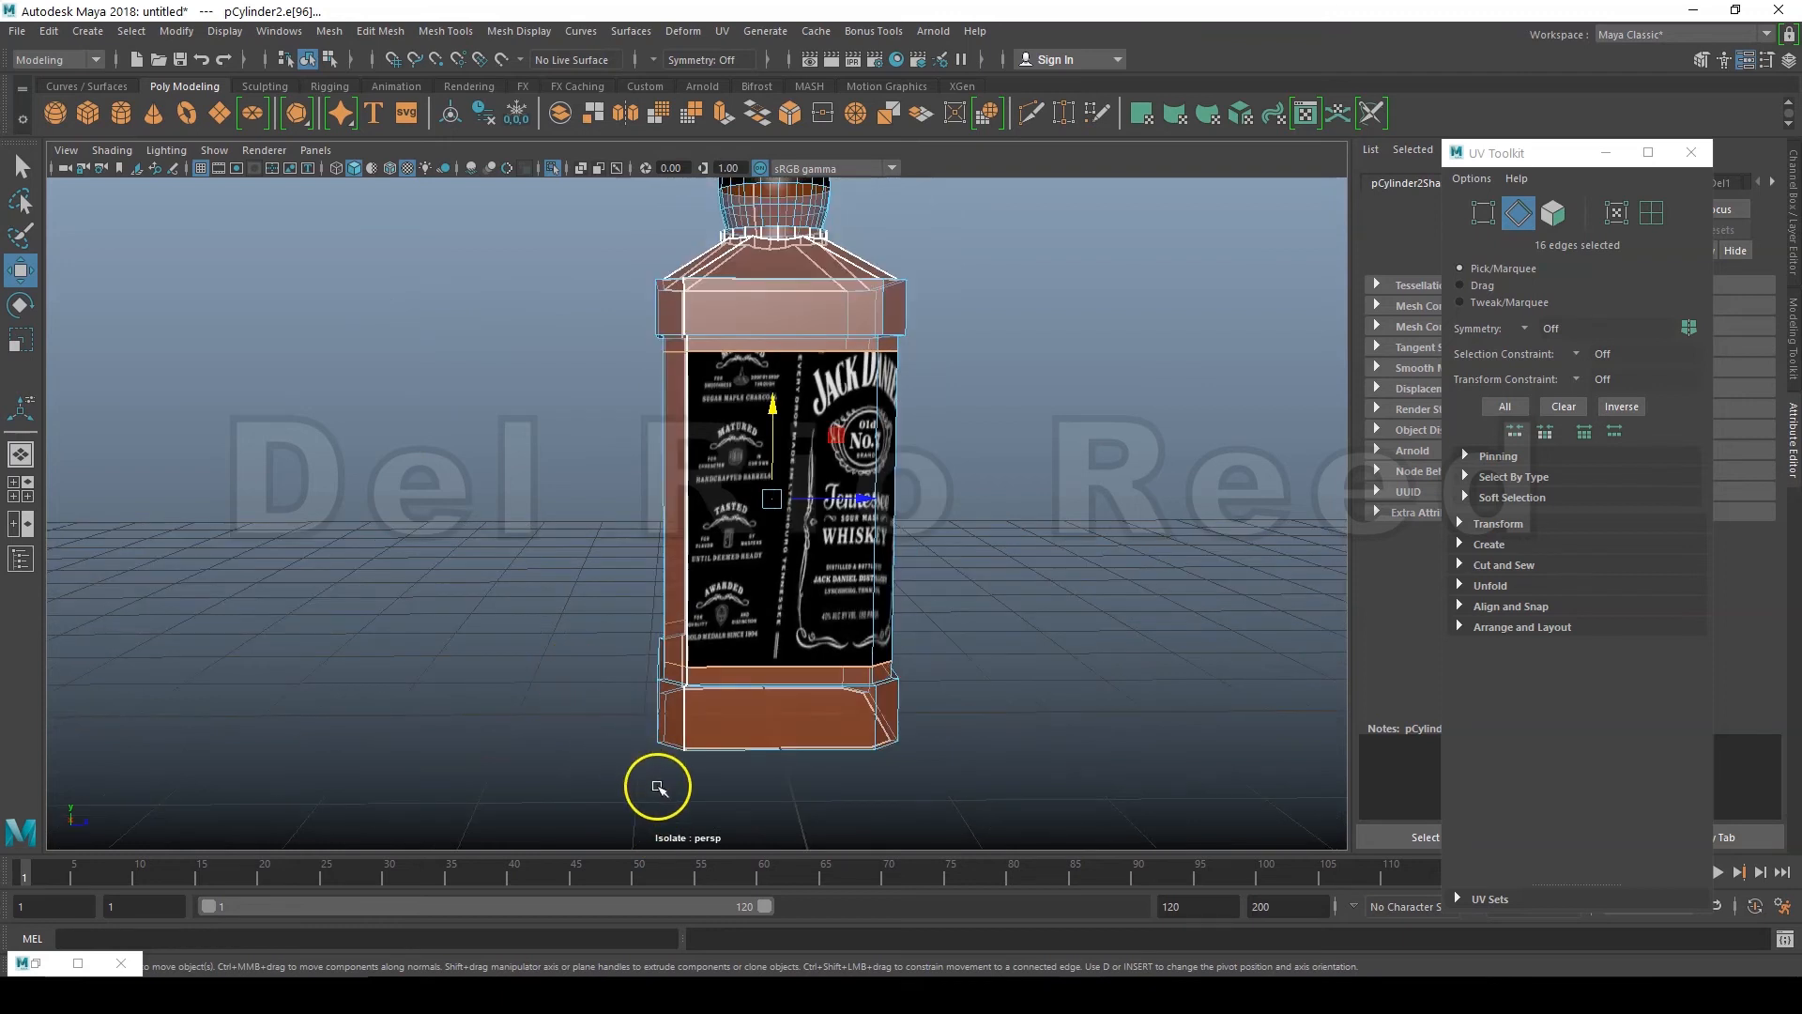
pyautogui.keyDown('ctrl'); pyautogui.moveTo(676, 778); pyautogui.dragTo(480, 289); pyautogui.keyUp('ctrl')
pyautogui.keyDown('alt'); pyautogui.moveTo(423, 487); pyautogui.dragTo(522, 483); pyautogui.keyUp('alt')
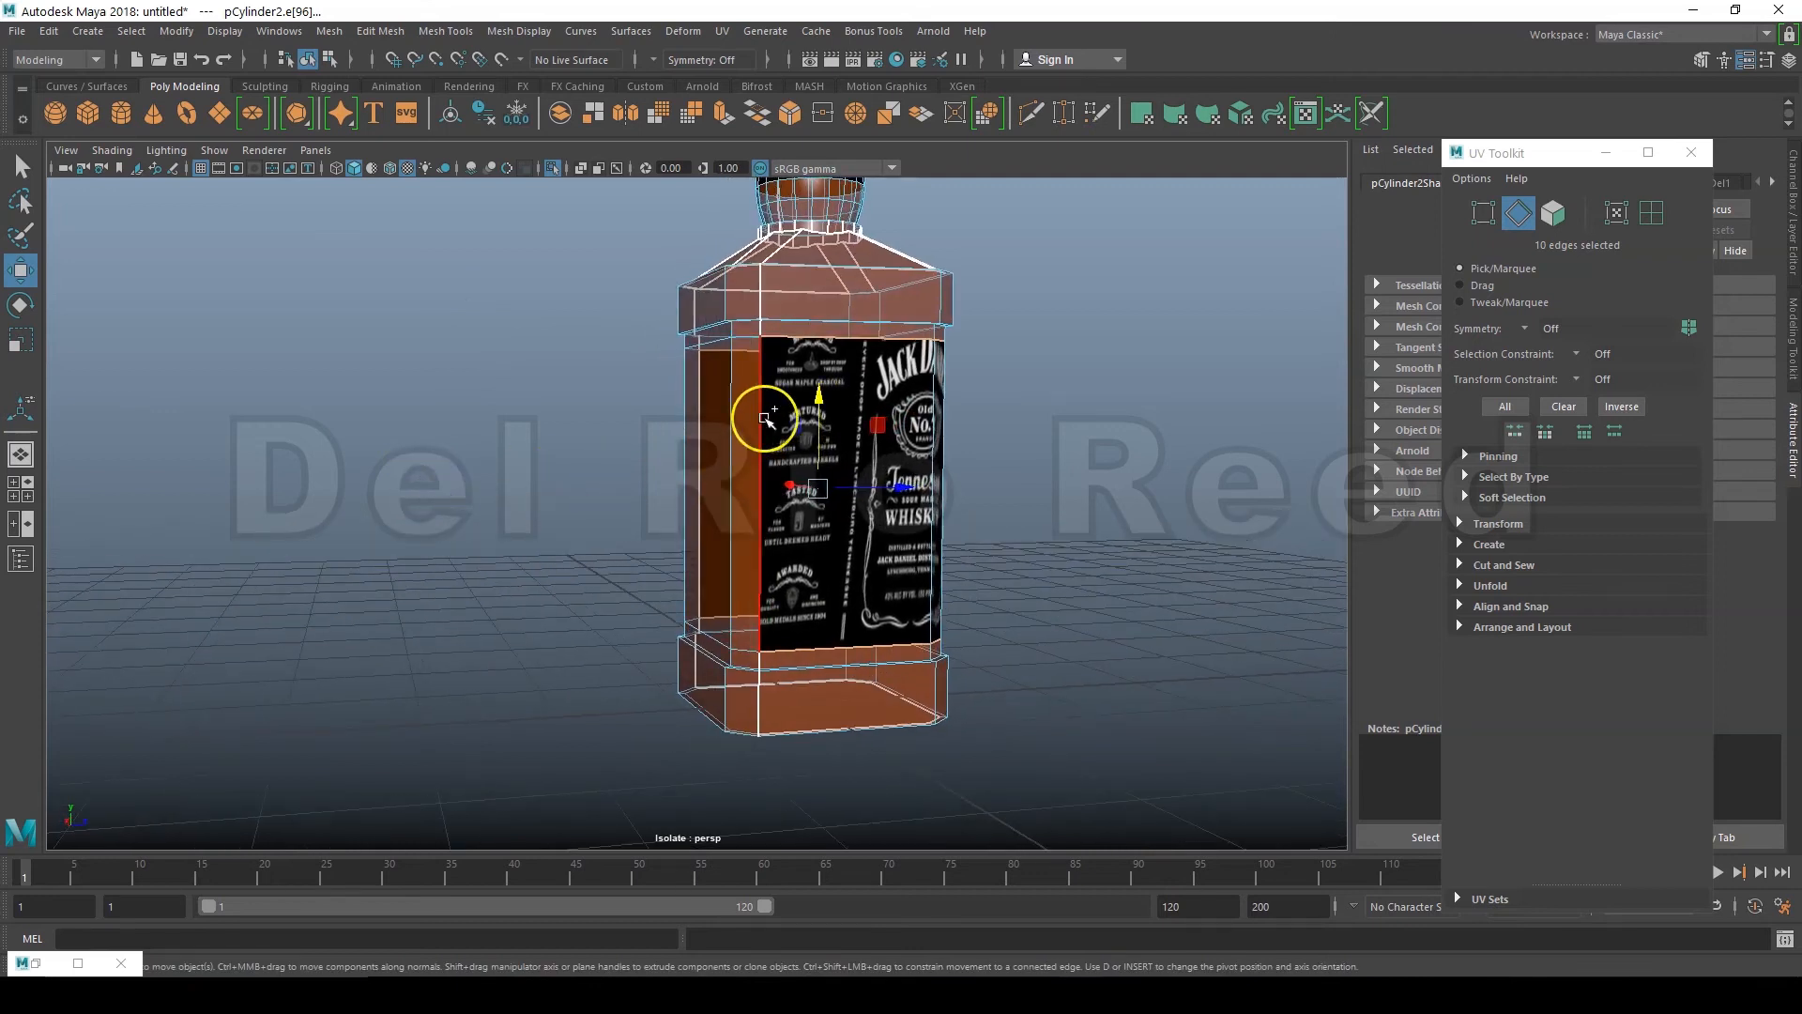
pyautogui.keyDown('alt'); pyautogui.moveTo(499, 398); pyautogui.dragTo(840, 413); pyautogui.keyUp('alt')
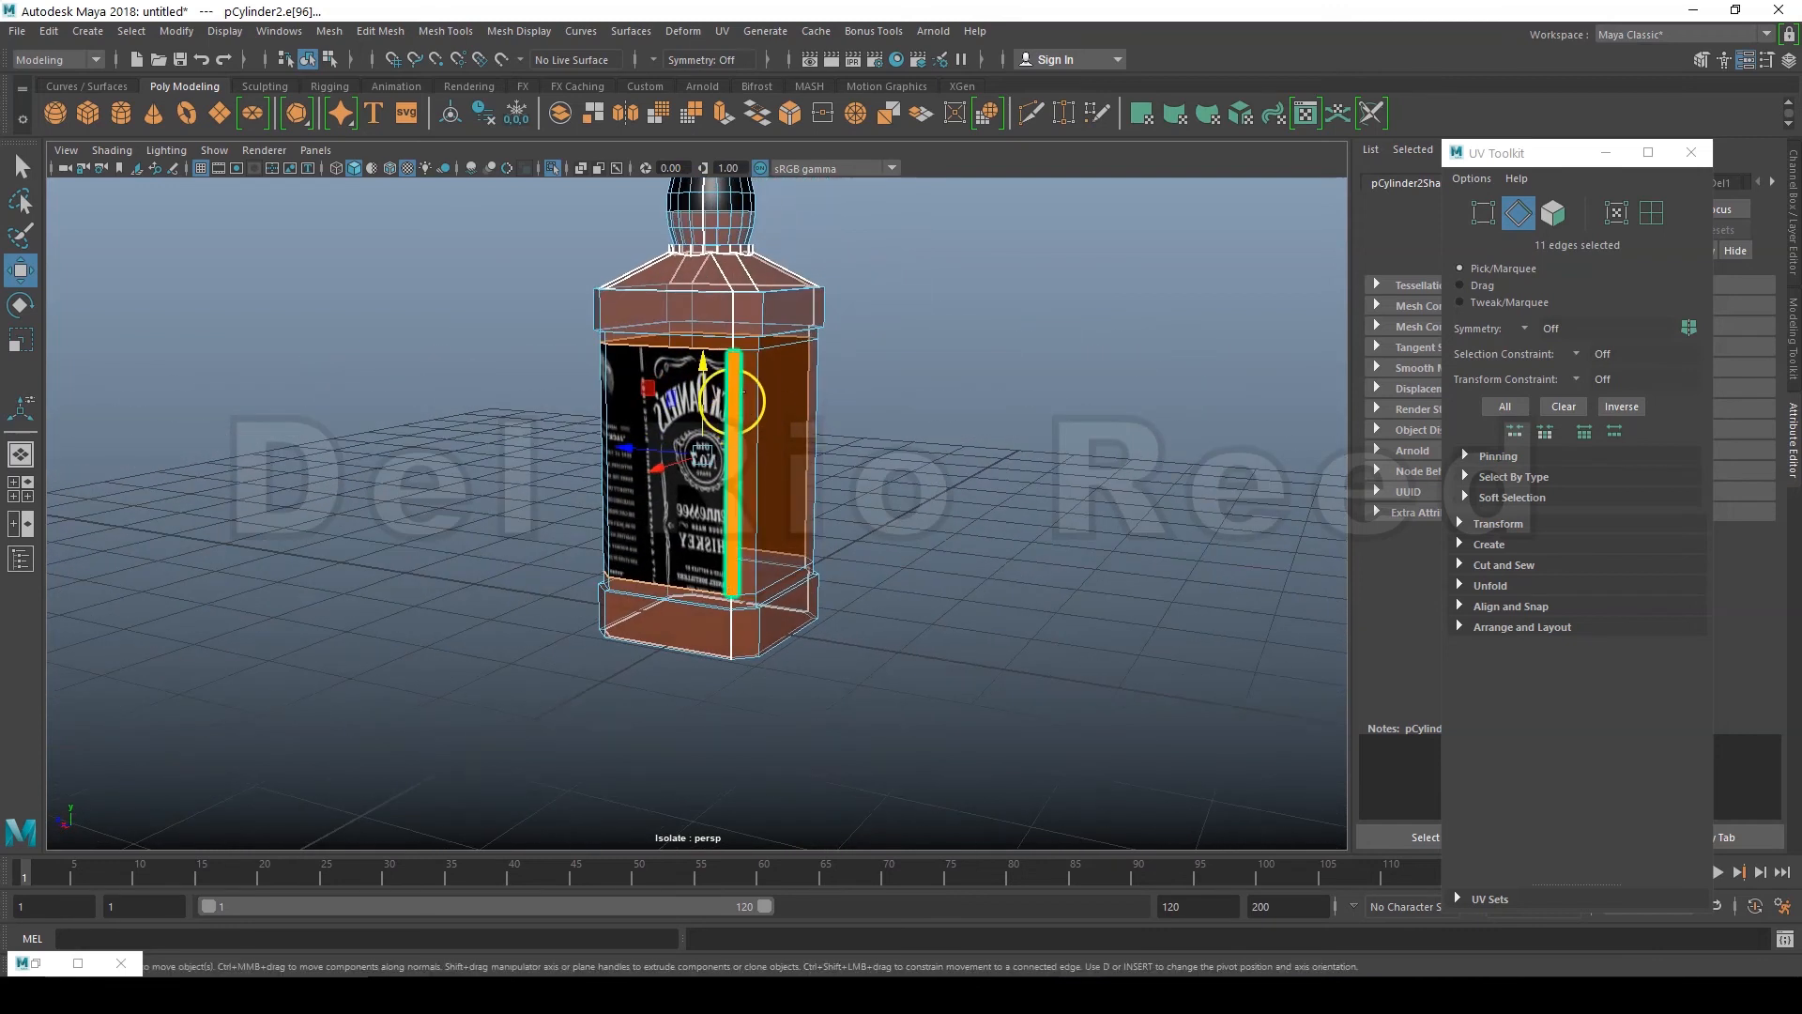
pyautogui.keyDown('shift'); pyautogui.click(732, 398); pyautogui.keyUp('shift')
pyautogui.keyDown('alt'); pyautogui.moveTo(390, 374); pyautogui.dragTo(554, 379); pyautogui.keyUp('alt')
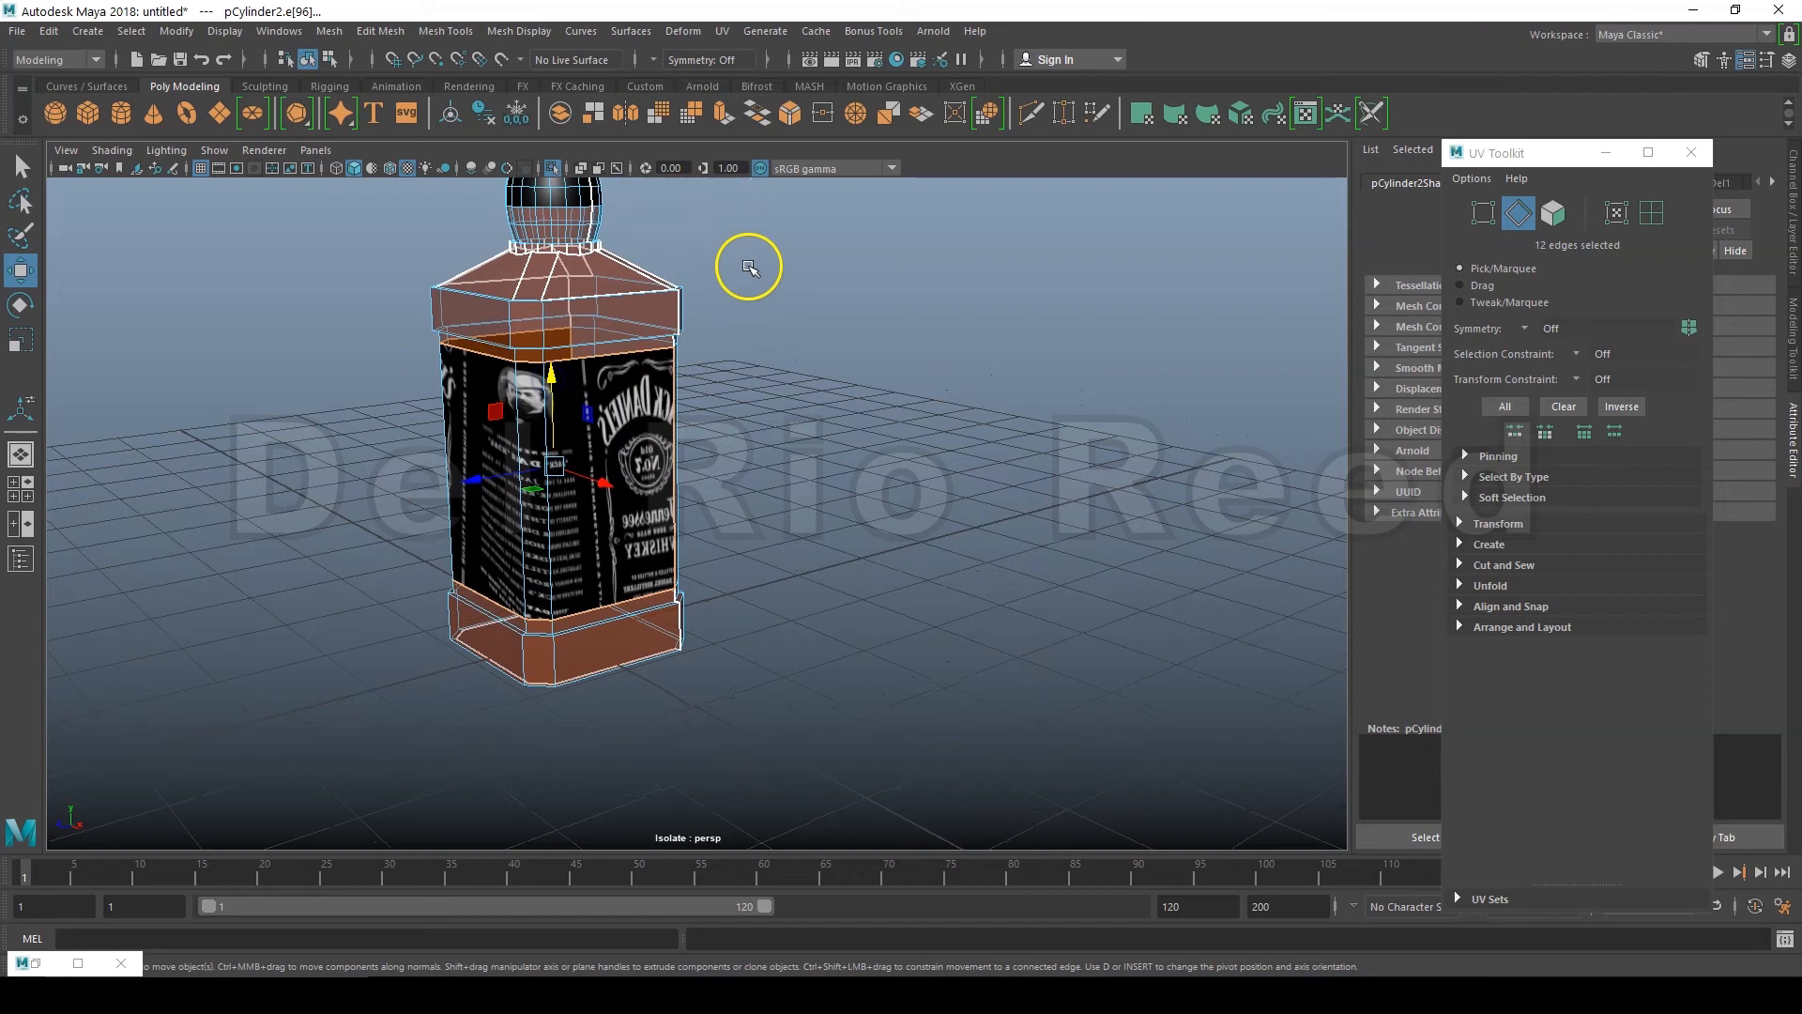
# Step: Cut the UVs along the selected label border edges
pyautogui.click(723, 31)
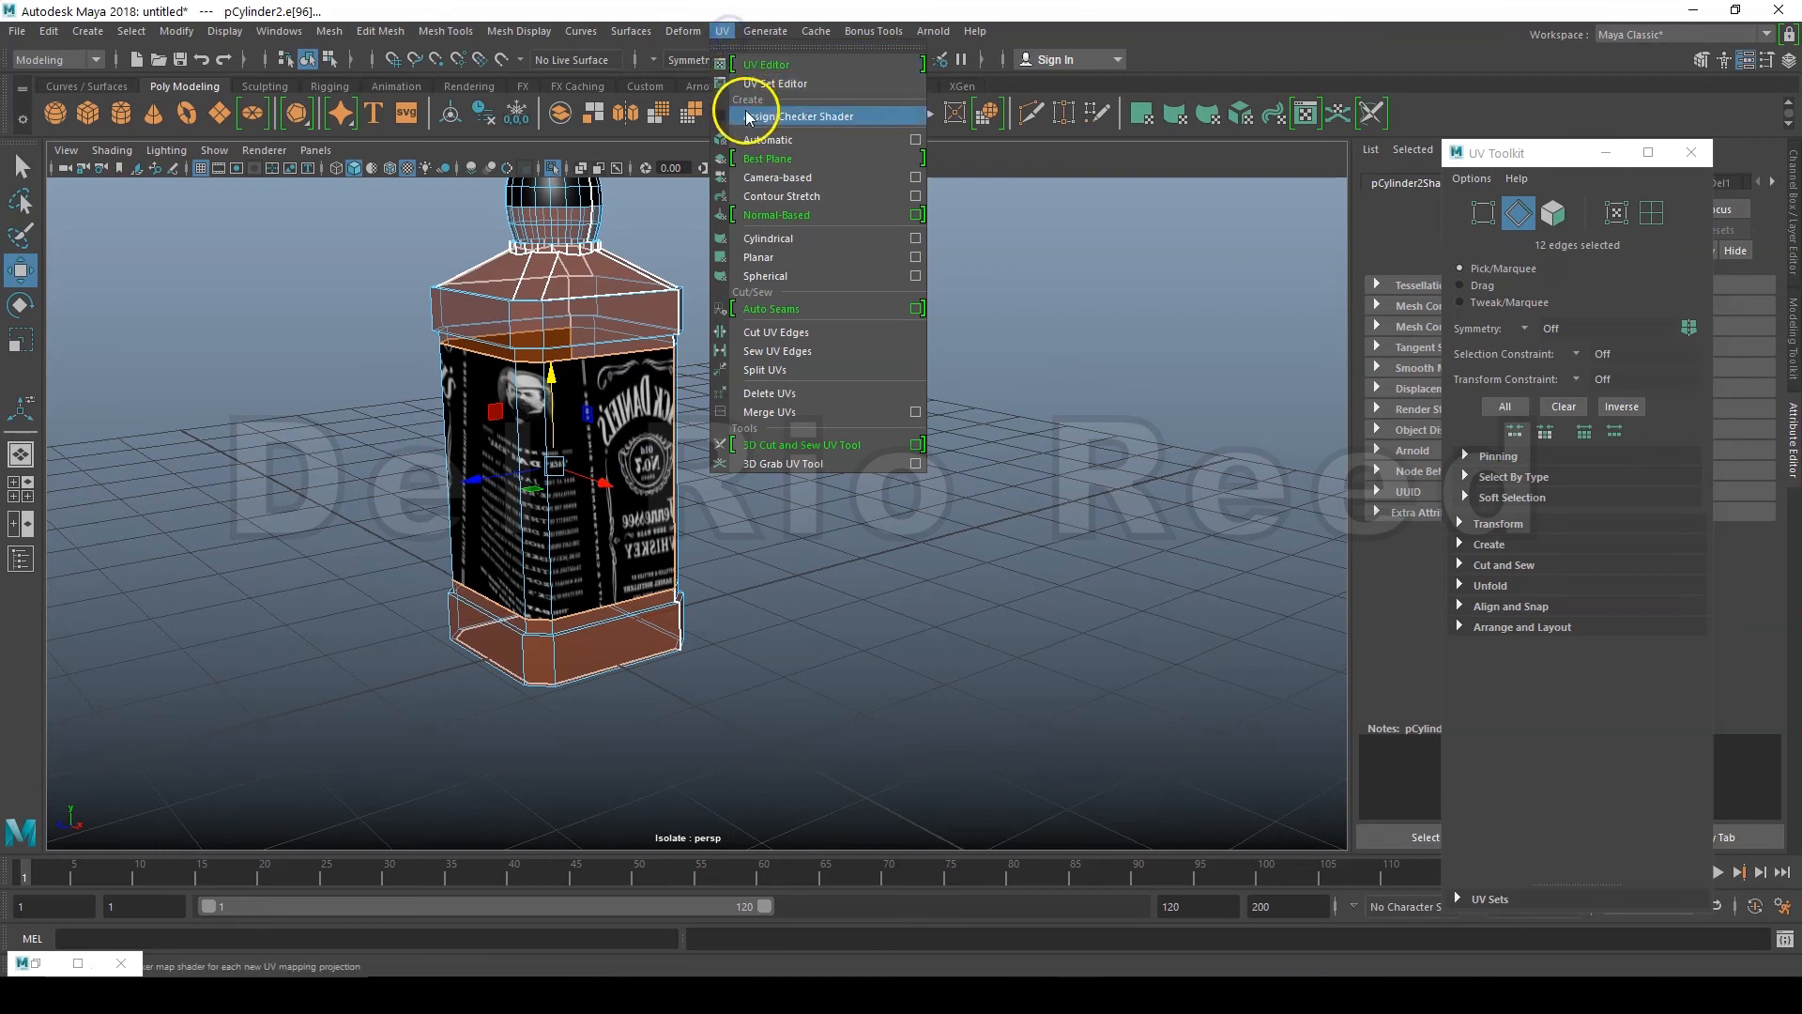
pyautogui.click(865, 331)
pyautogui.keyDown('alt'); pyautogui.moveTo(780, 442); pyautogui.dragTo(419, 549, button='middle'); pyautogui.keyUp('alt')
pyautogui.keyDown('alt'); pyautogui.moveTo(420, 549); pyautogui.dragTo(470, 520); pyautogui.keyUp('alt')
pyautogui.keyDown('alt'); pyautogui.moveTo(470, 520); pyautogui.dragTo(542, 497, button='middle'); pyautogui.keyUp('alt')
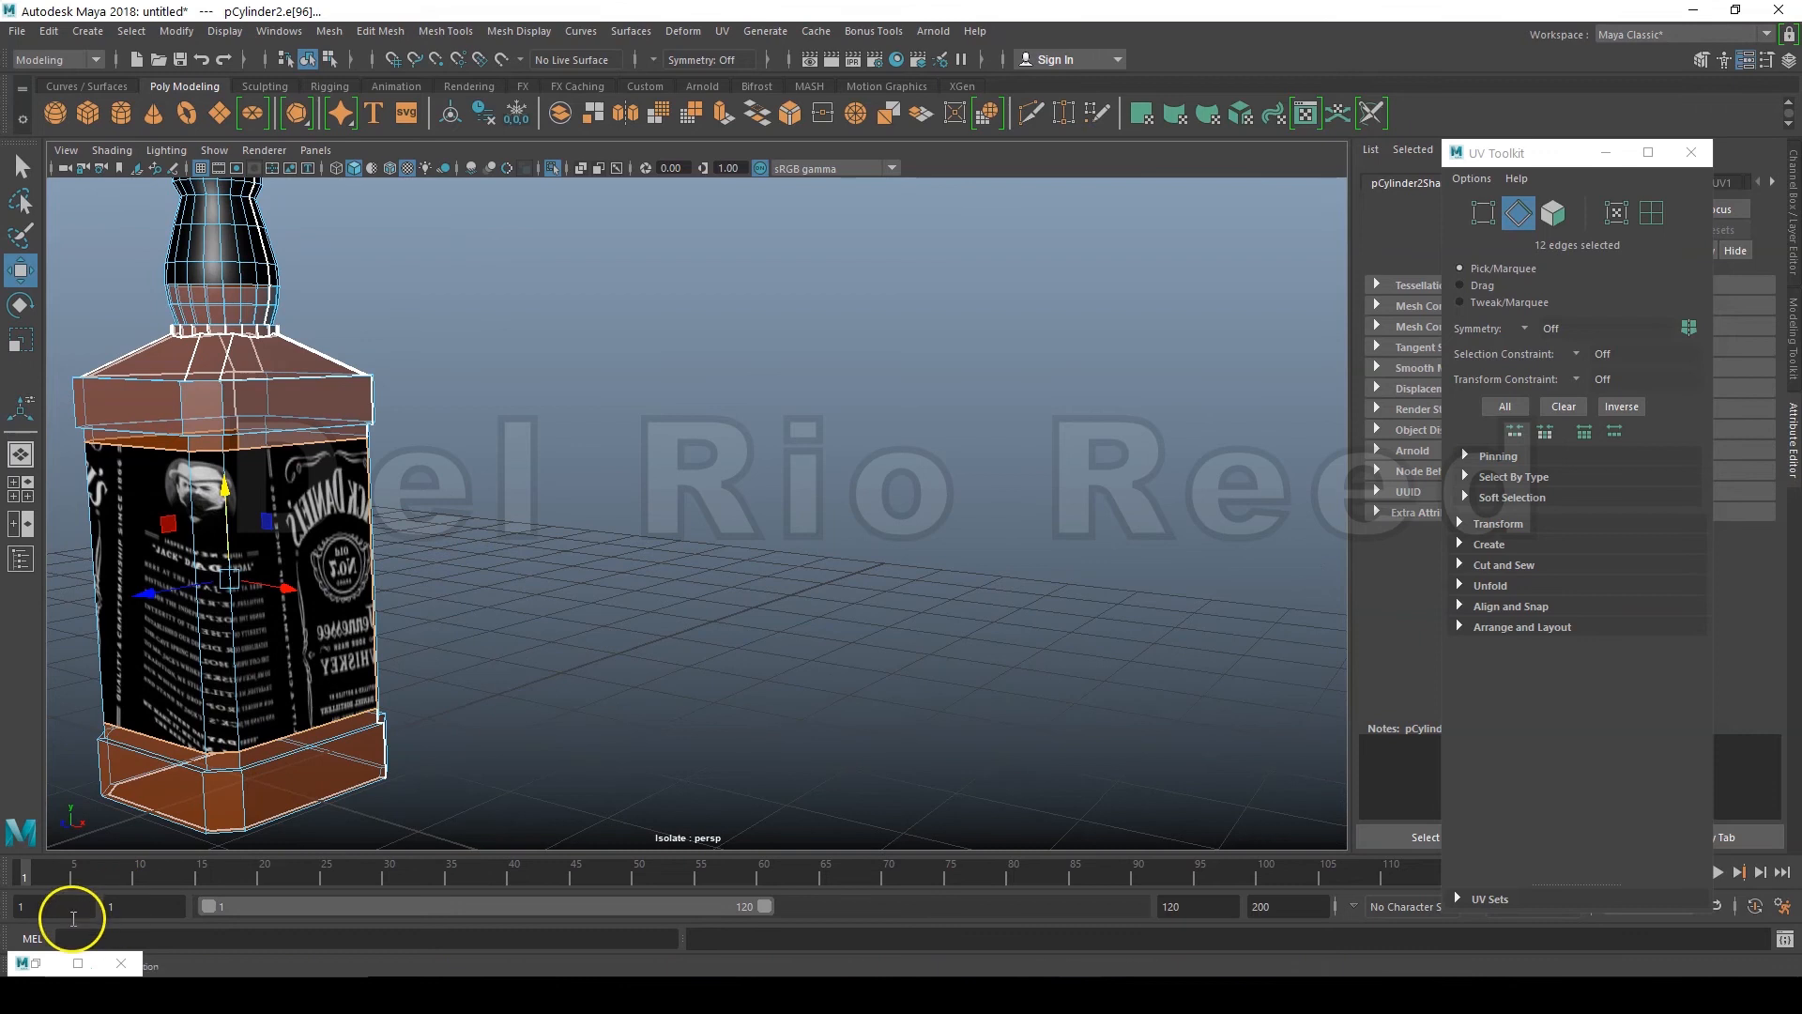
# Step: Bring back the UV Editor, select the label's UV shell and unfold it, fixing the non-manifold geometry
pyautogui.click(54, 962)
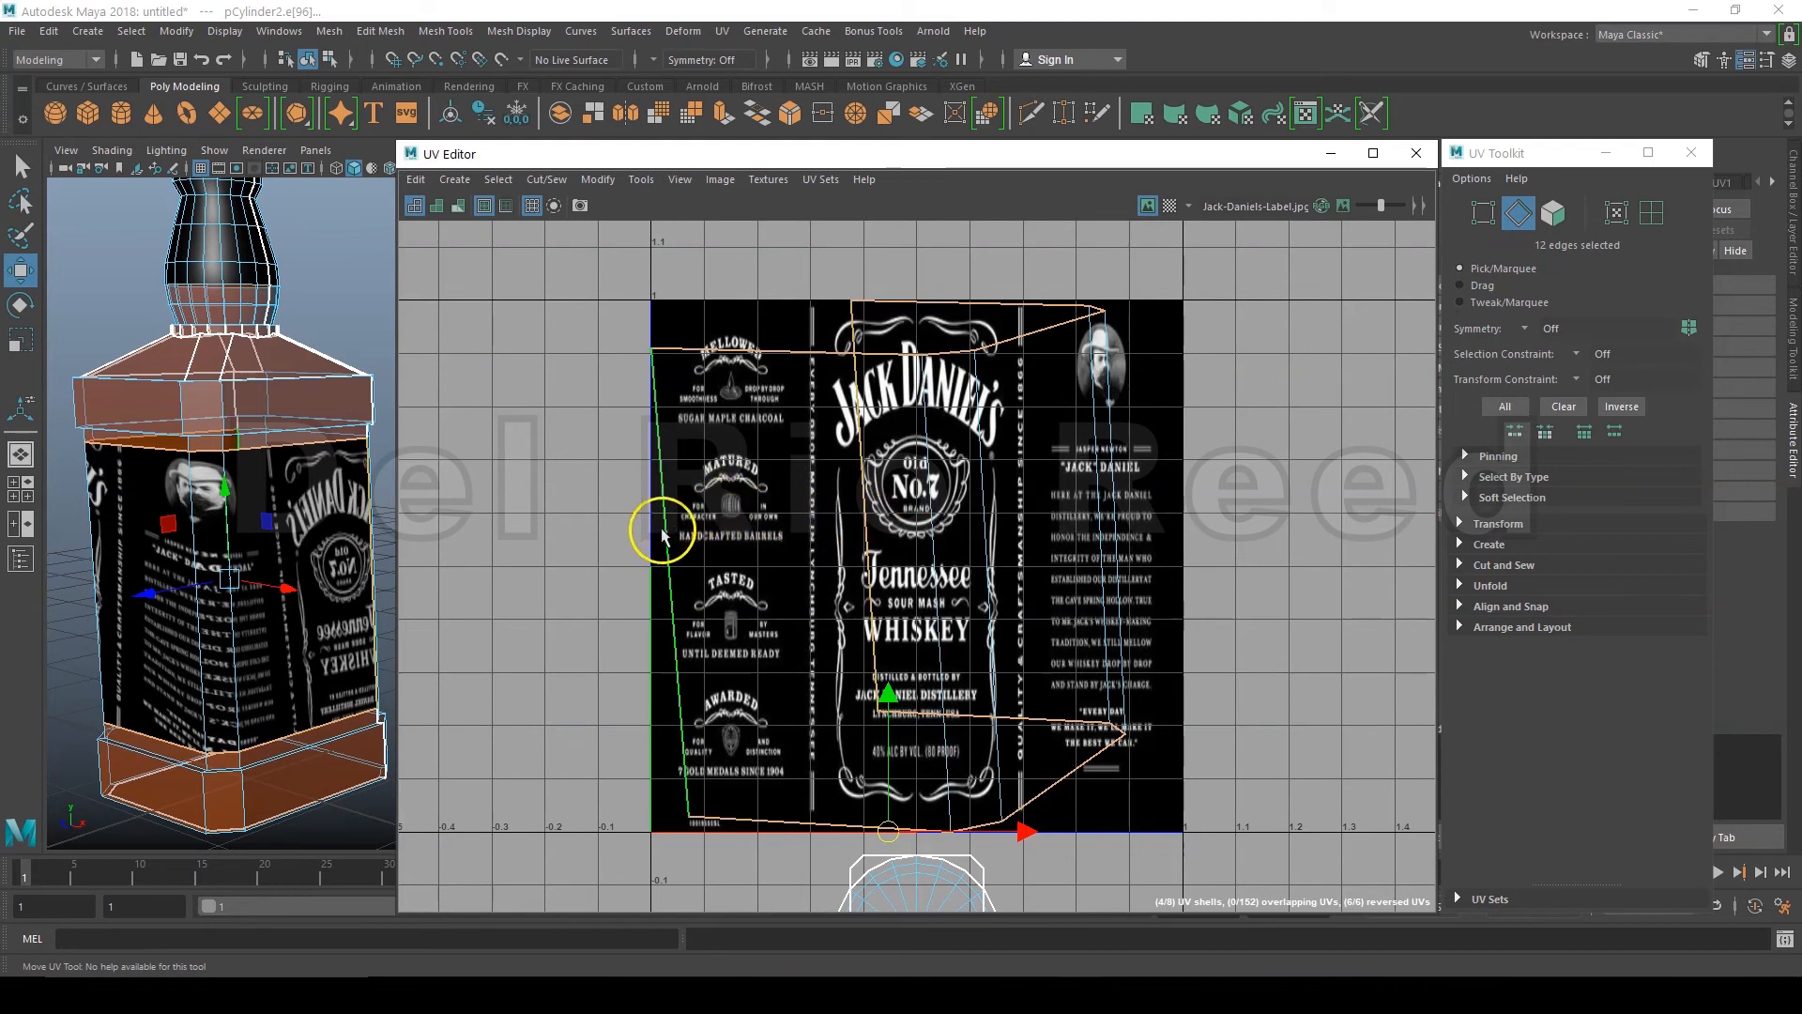
pyautogui.moveTo(667, 530); pyautogui.dragTo(644, 527, button='right')
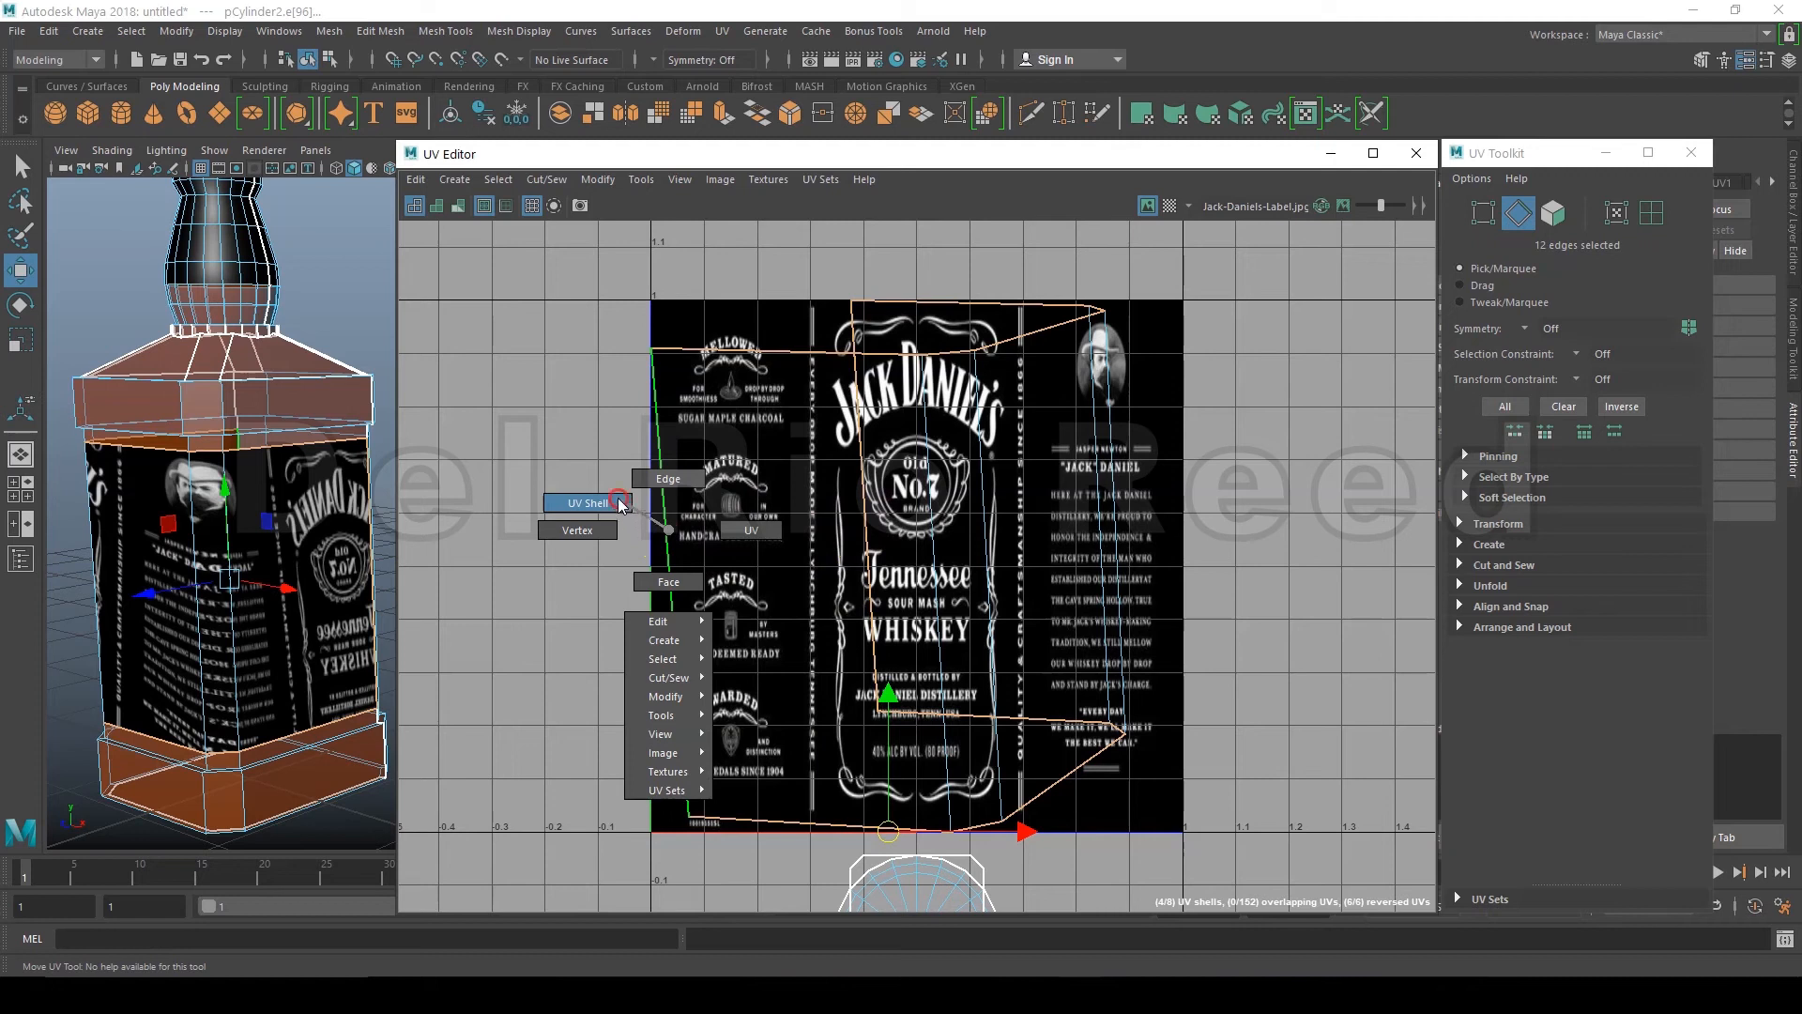
pyautogui.moveTo(619, 504); pyautogui.dragTo(618, 504, button='right')
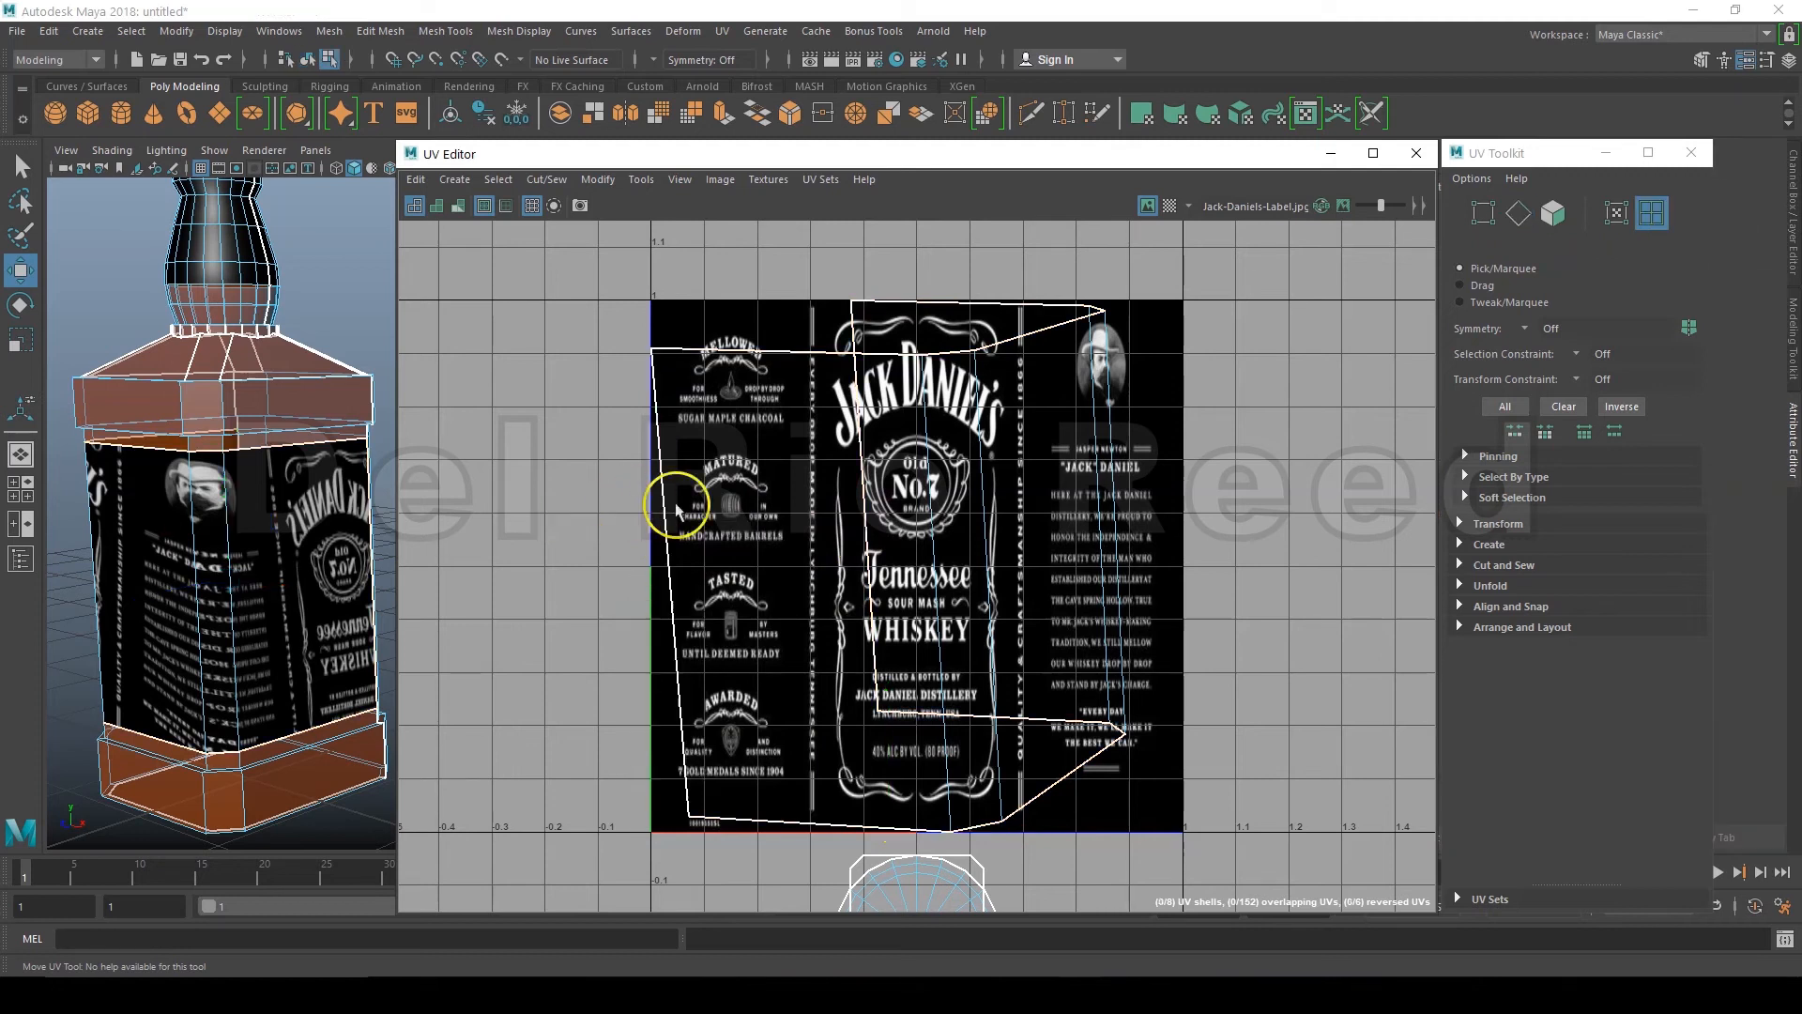
pyautogui.click(749, 488)
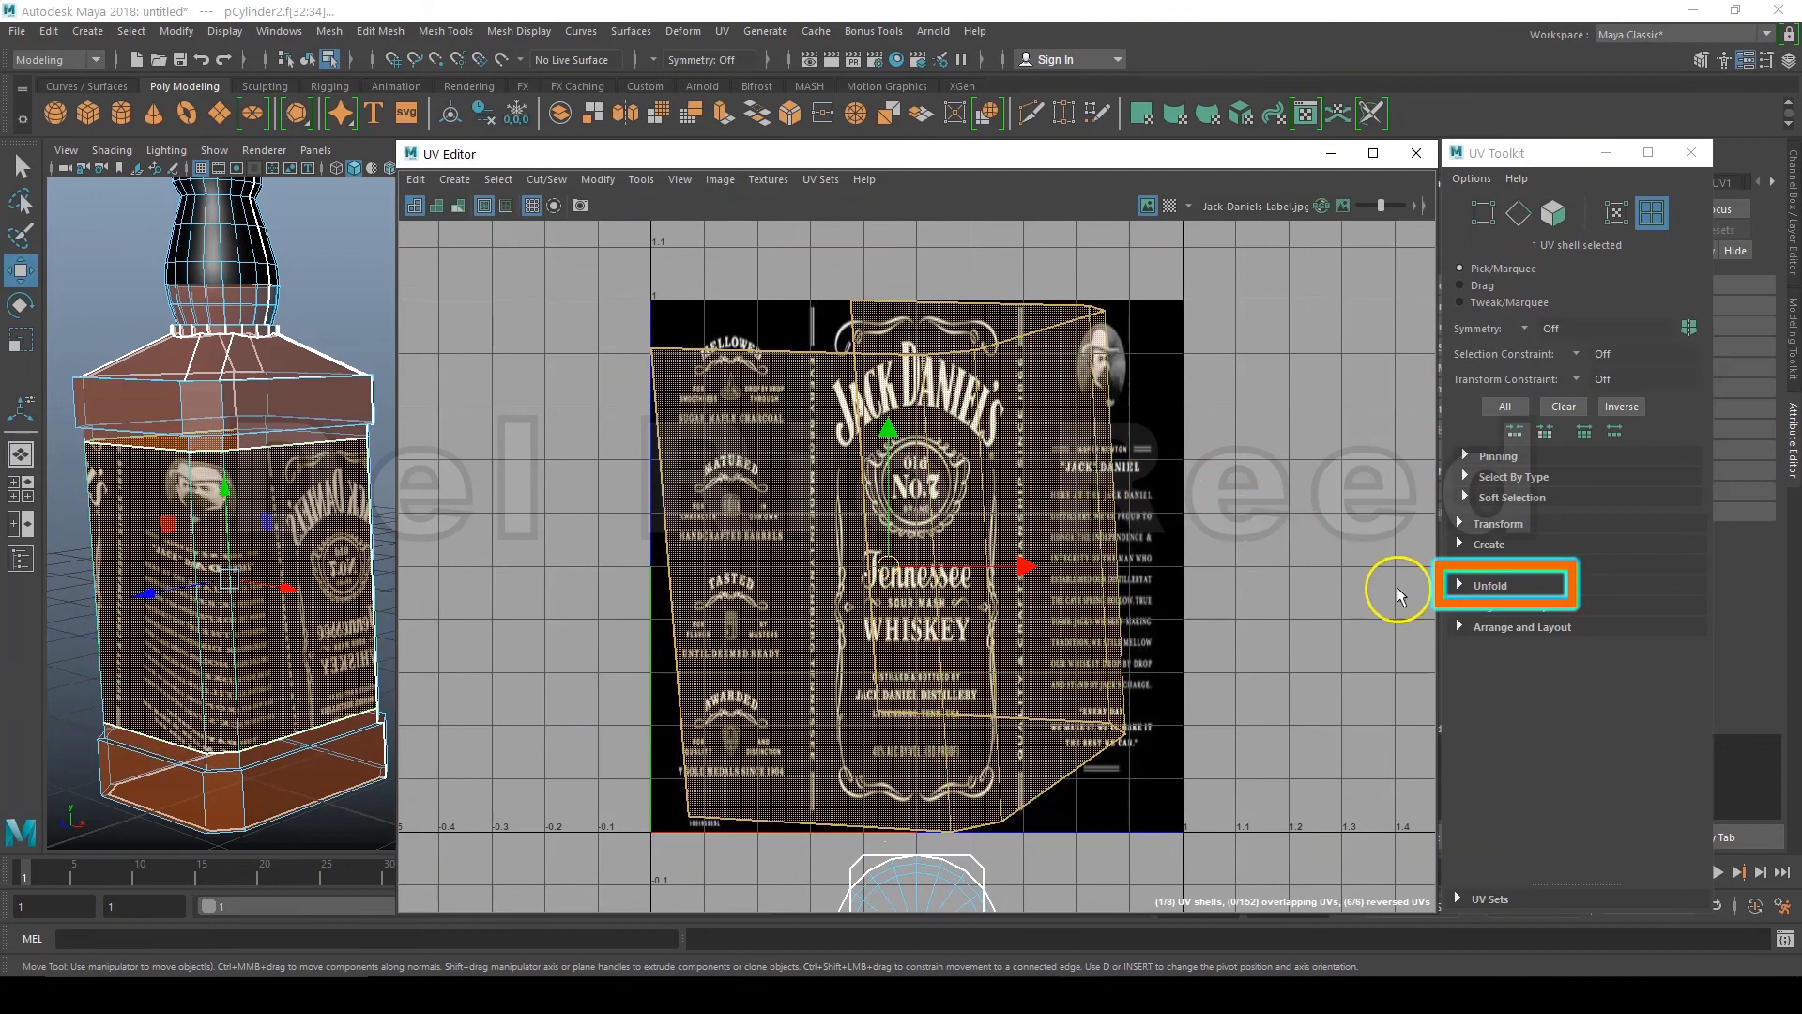
pyautogui.click(1461, 584)
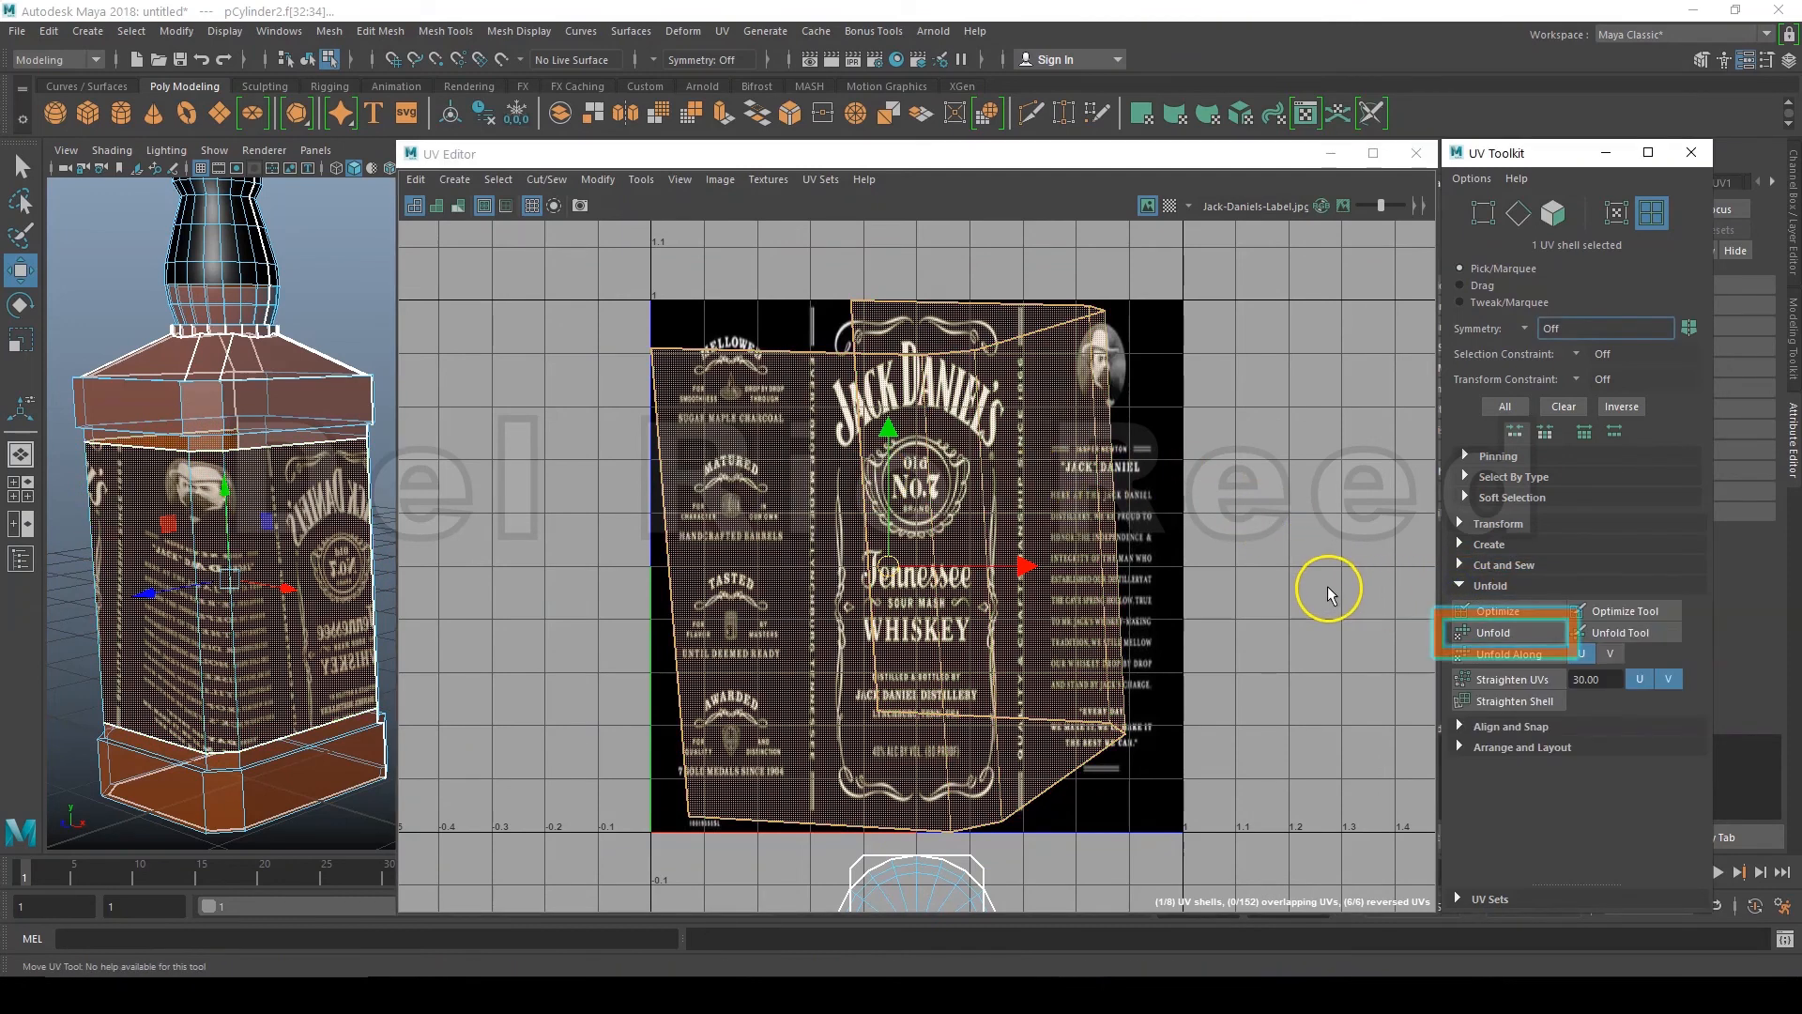
pyautogui.click(1540, 633)
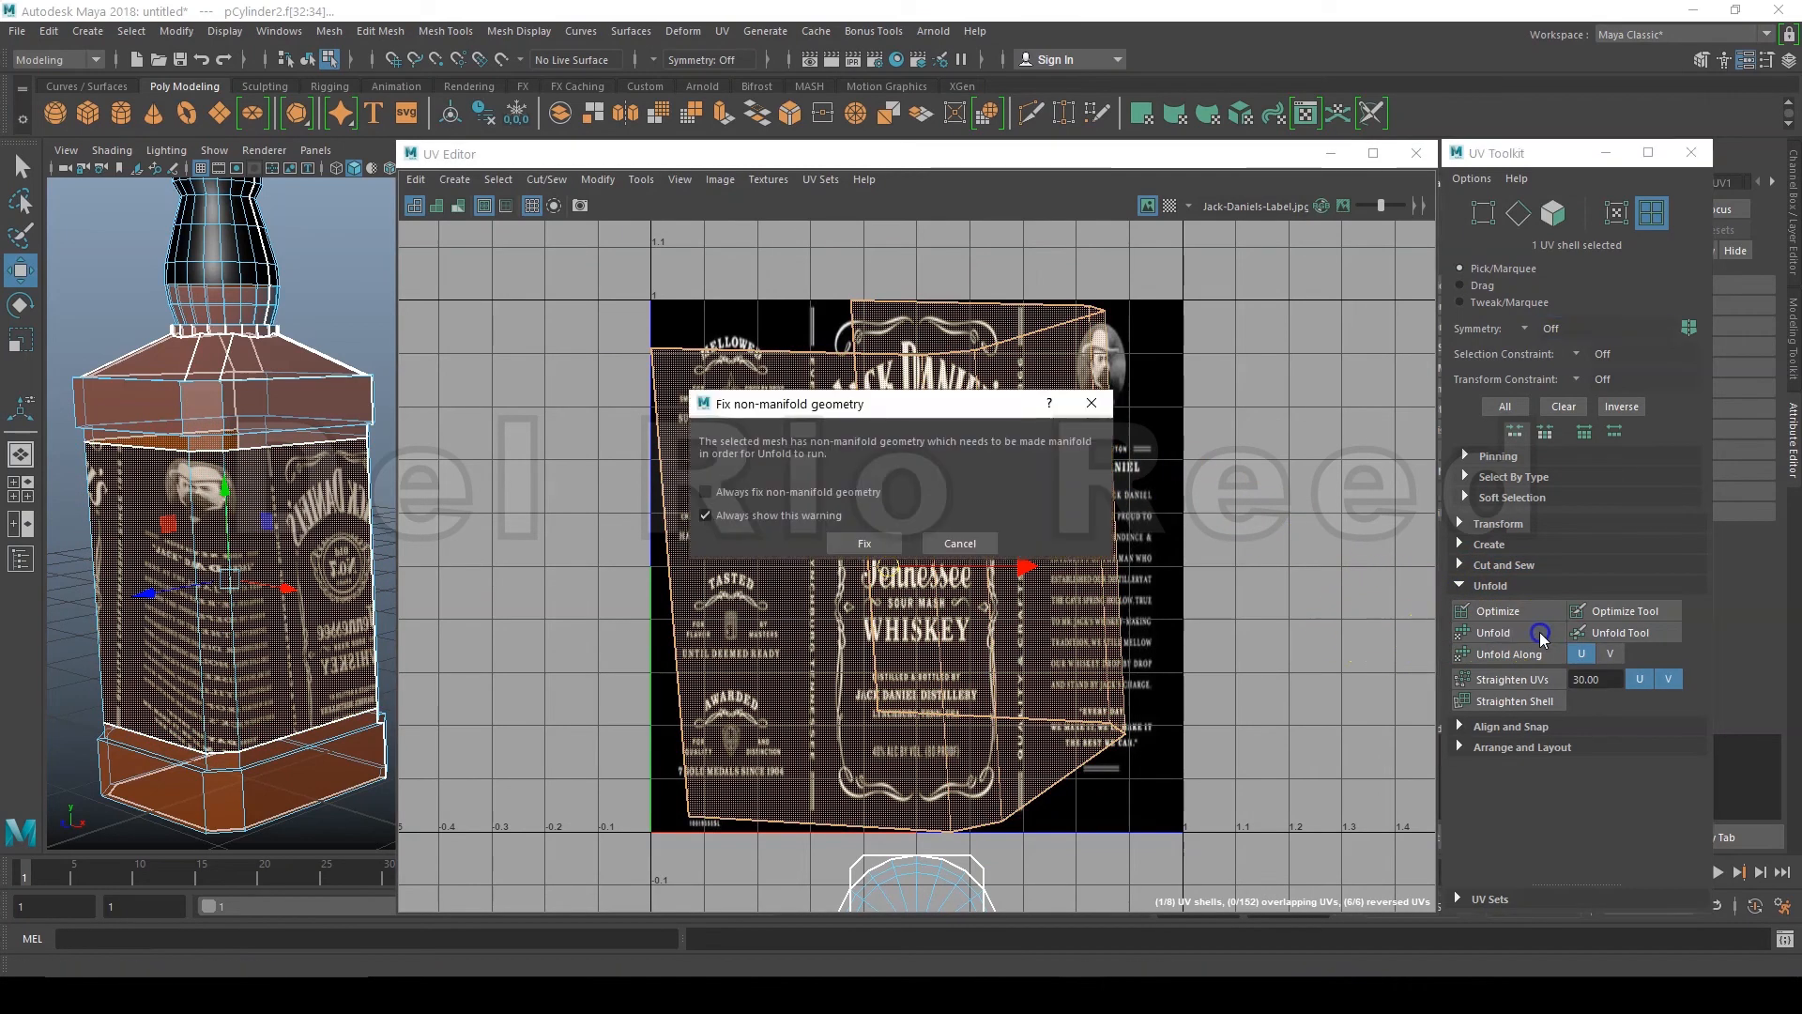
pyautogui.click(872, 545)
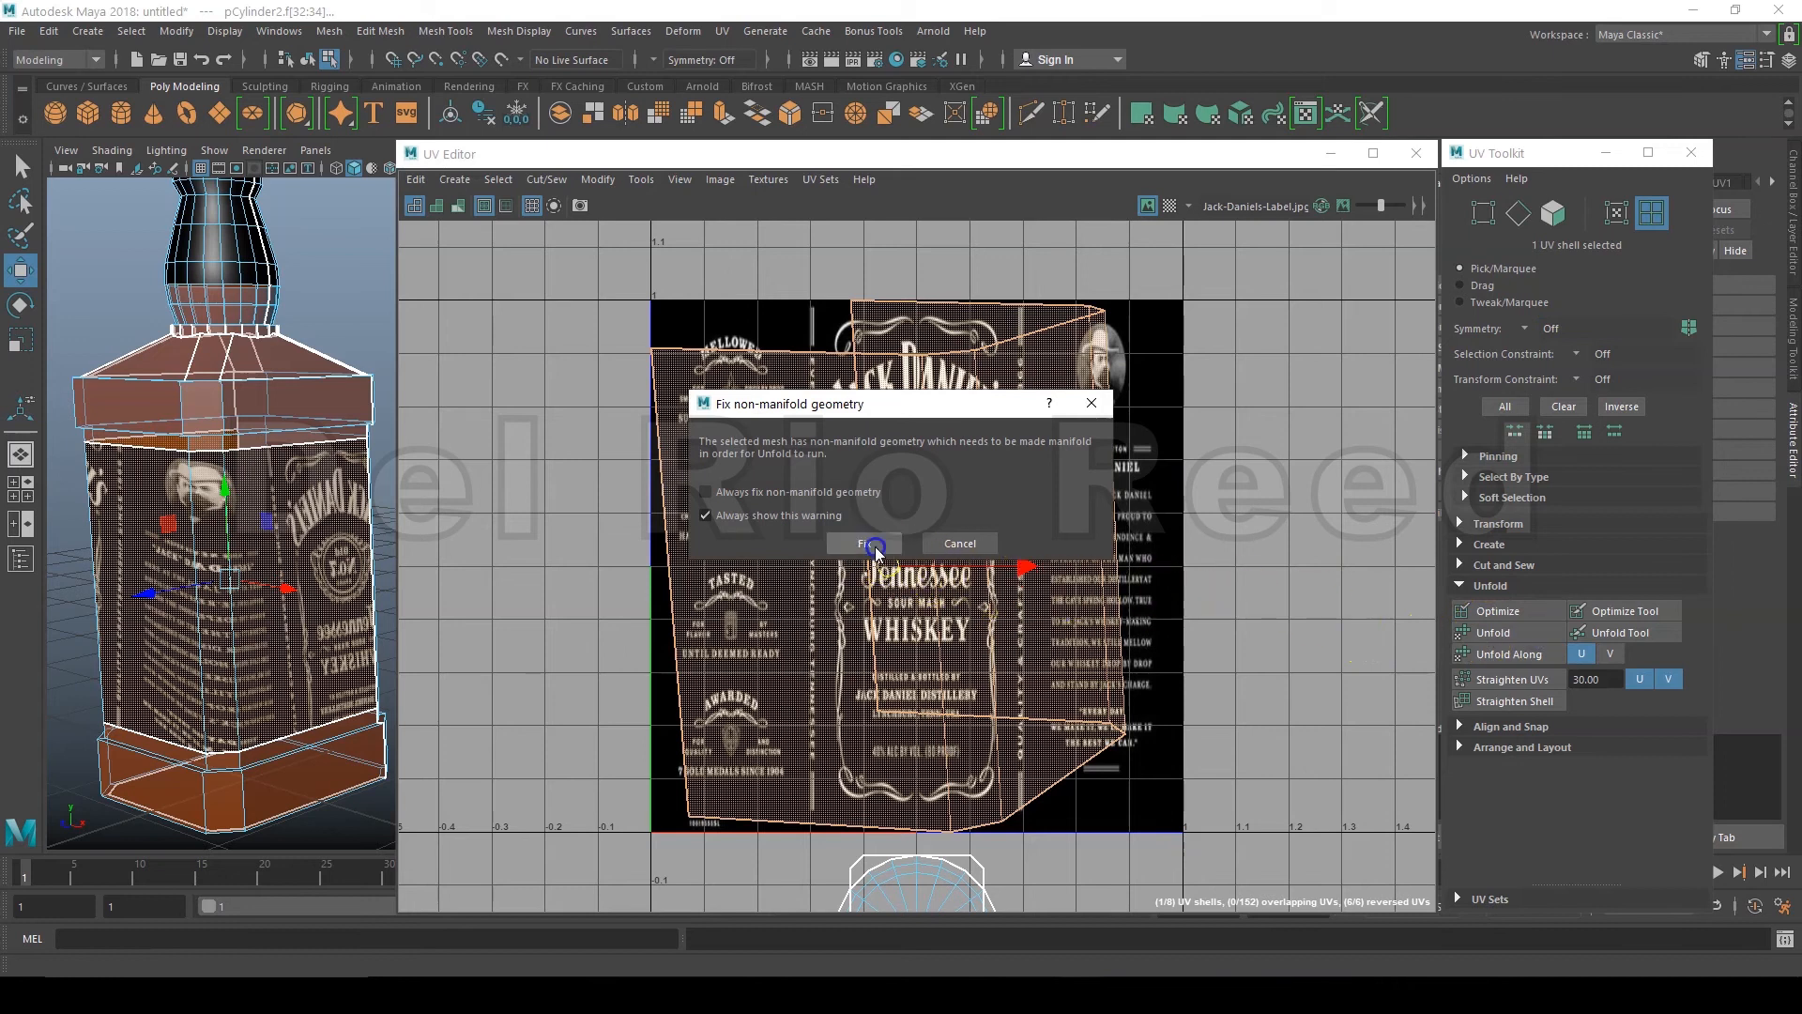
# Step: Rotate the unfolded label shell until its long edges are horizontal and the label reads upright on the bottle
pyautogui.click(642, 183)
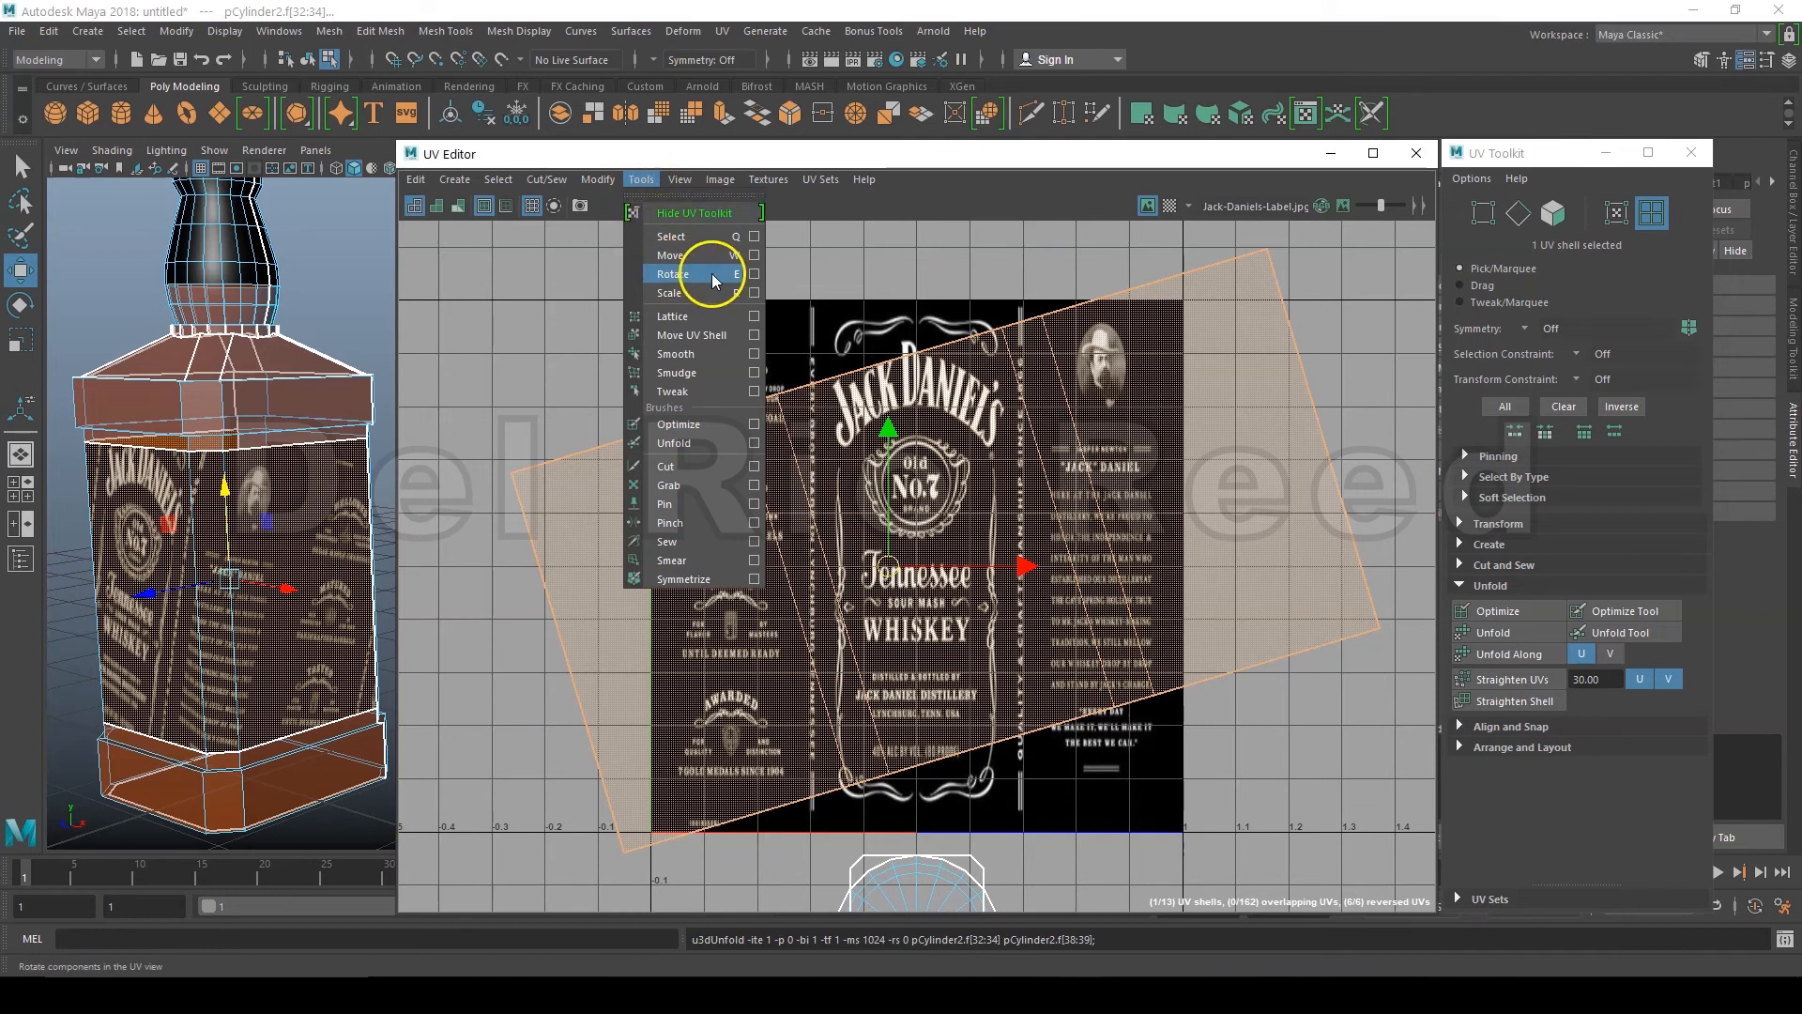
pyautogui.click(673, 273)
pyautogui.moveTo(995, 495); pyautogui.dragTo(942, 457)
pyautogui.moveTo(920, 442); pyautogui.dragTo(992, 535)
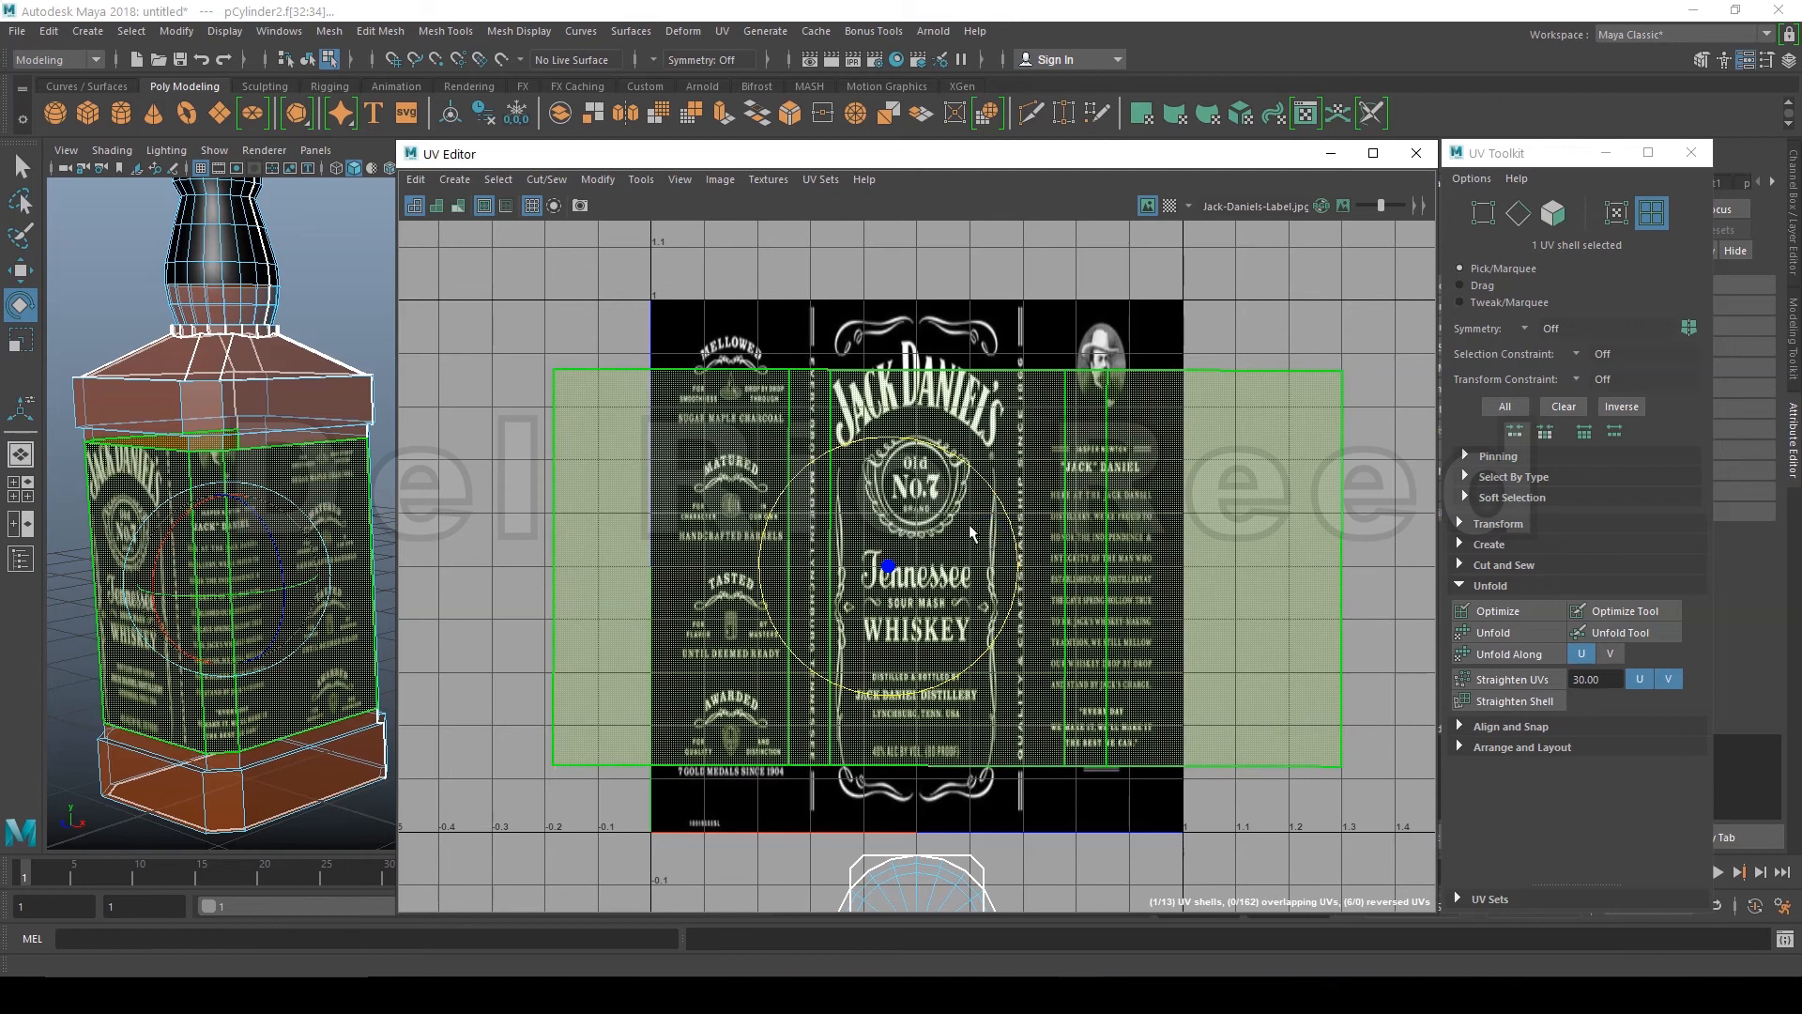
# Step: Move the label shell slightly sideways in U to centre its front section on the front label artwork
pyautogui.click(636, 180)
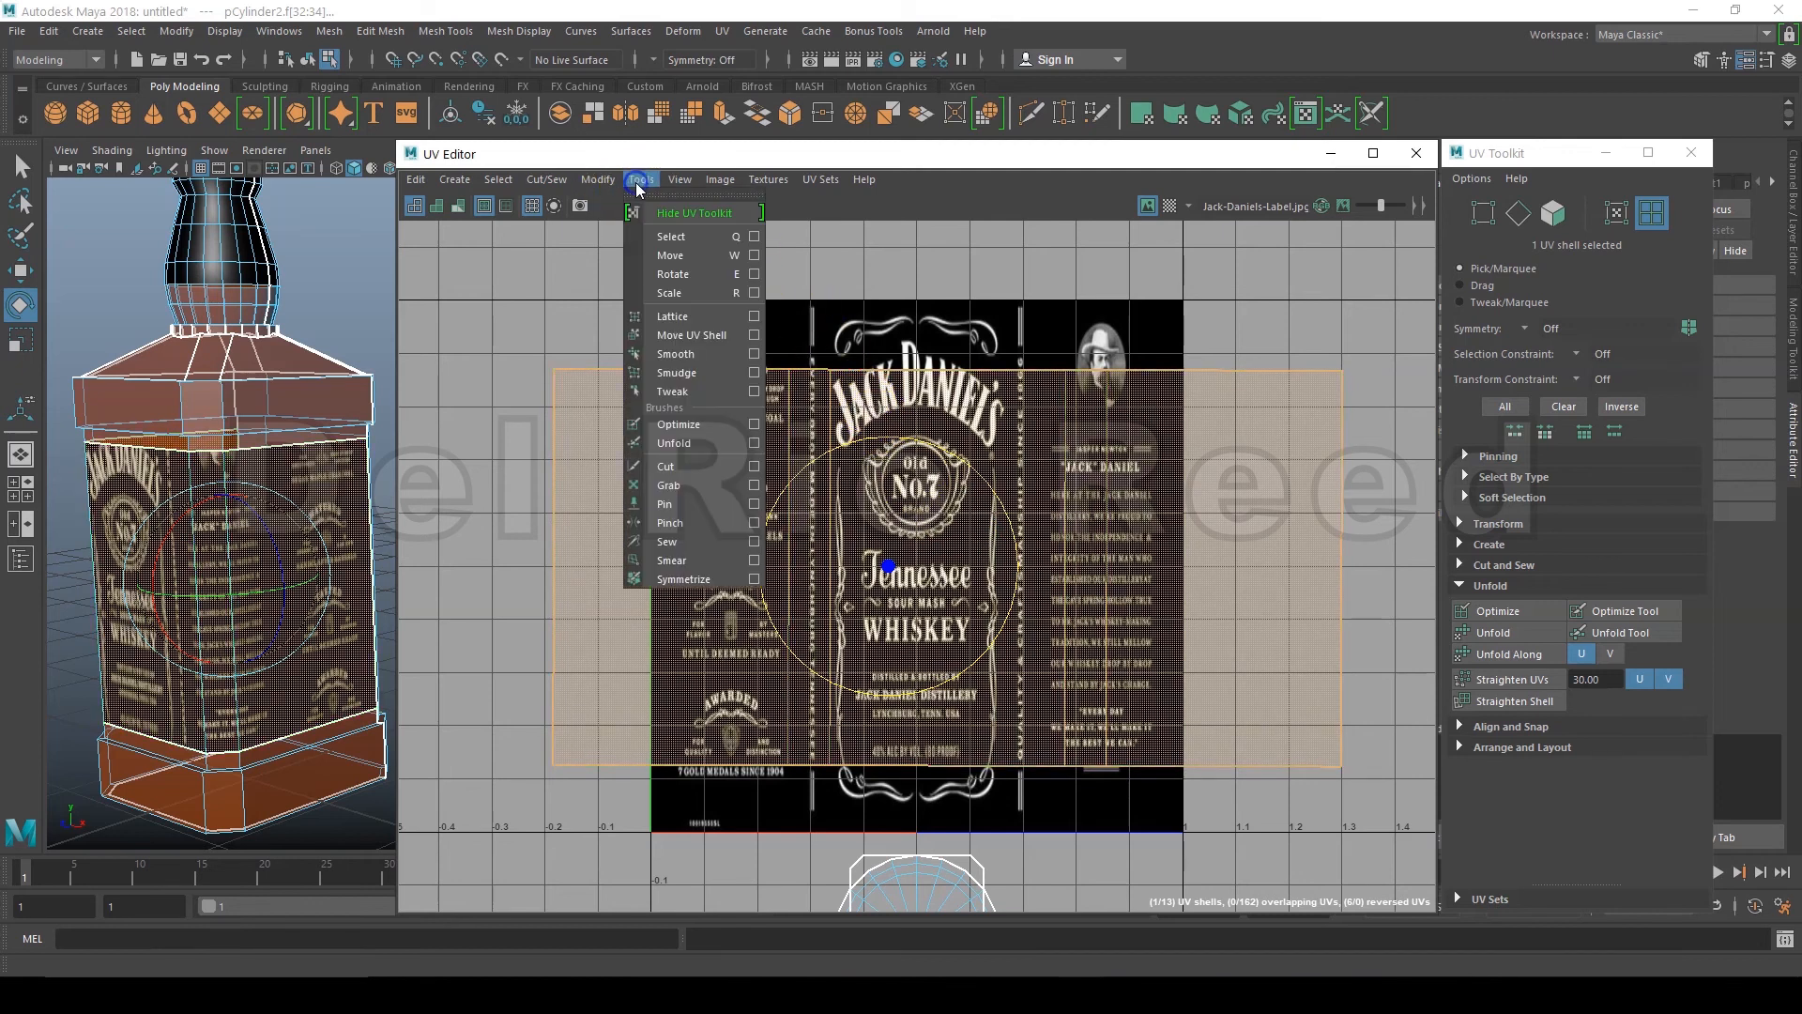
pyautogui.click(710, 253)
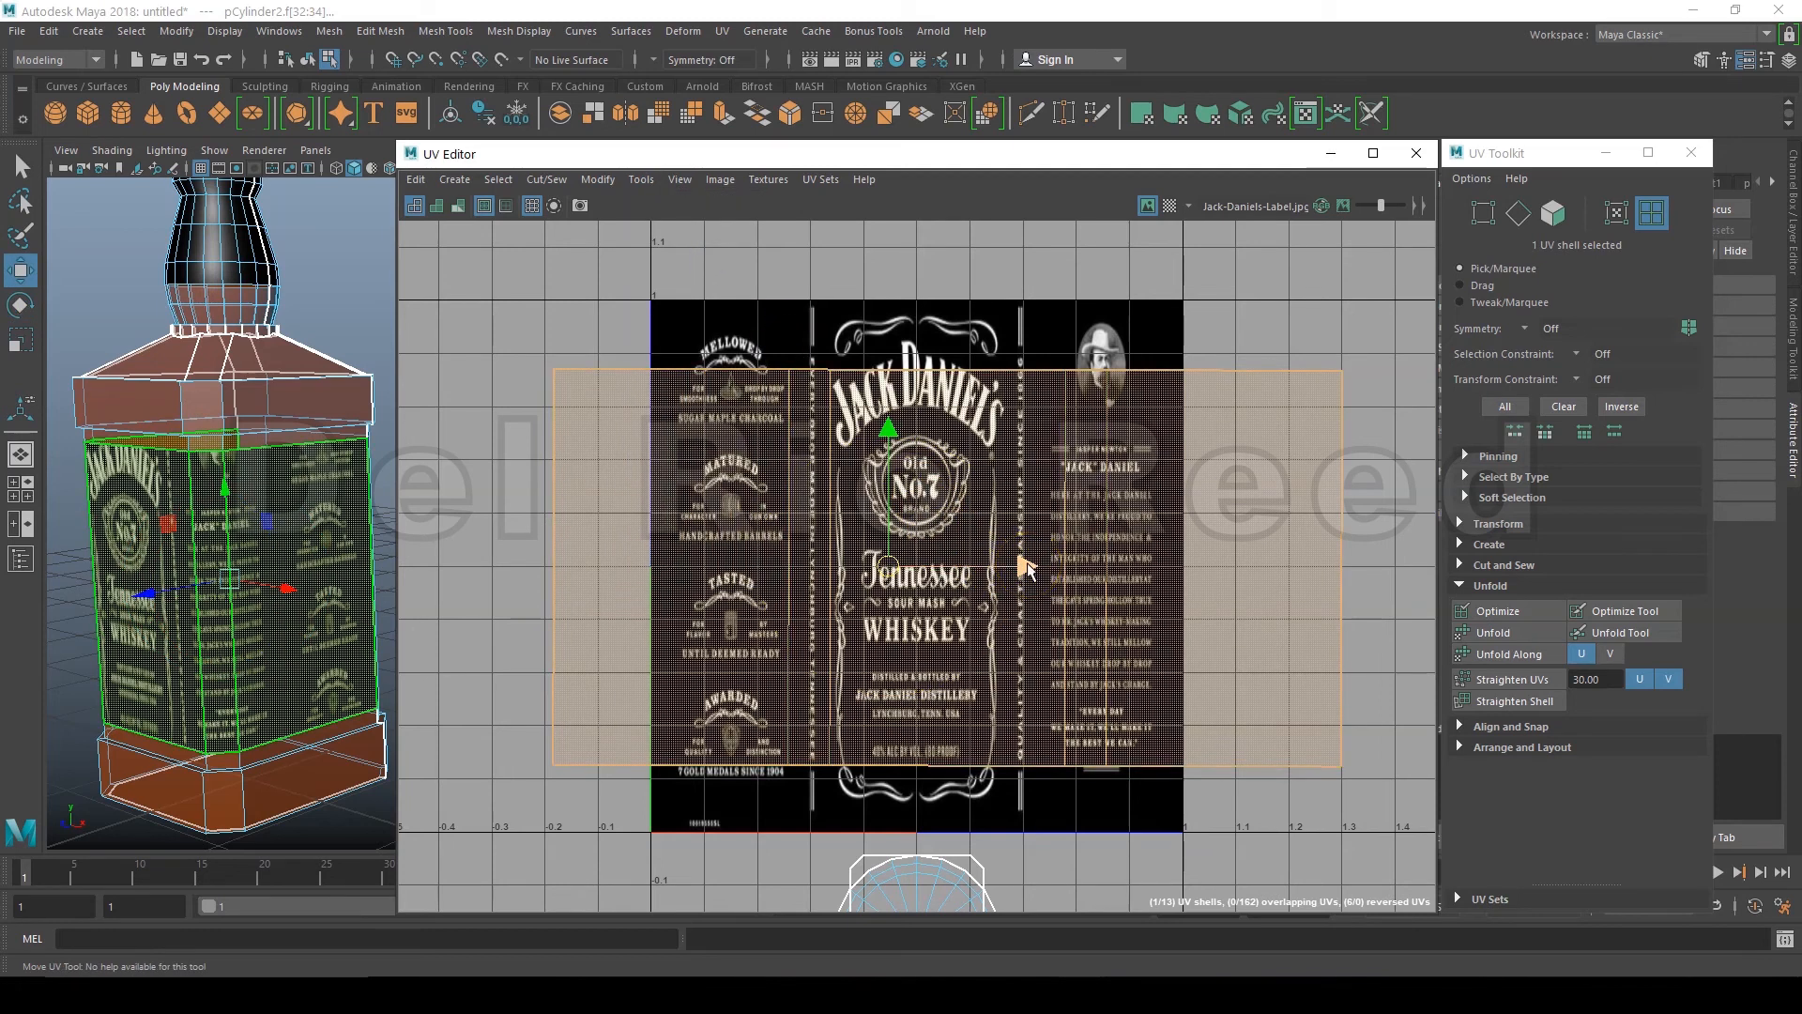
pyautogui.moveTo(1026, 564)
pyautogui.mouseDown()
pyautogui.moveTo(997, 571)
pyautogui.moveTo(1012, 569)
pyautogui.mouseUp()
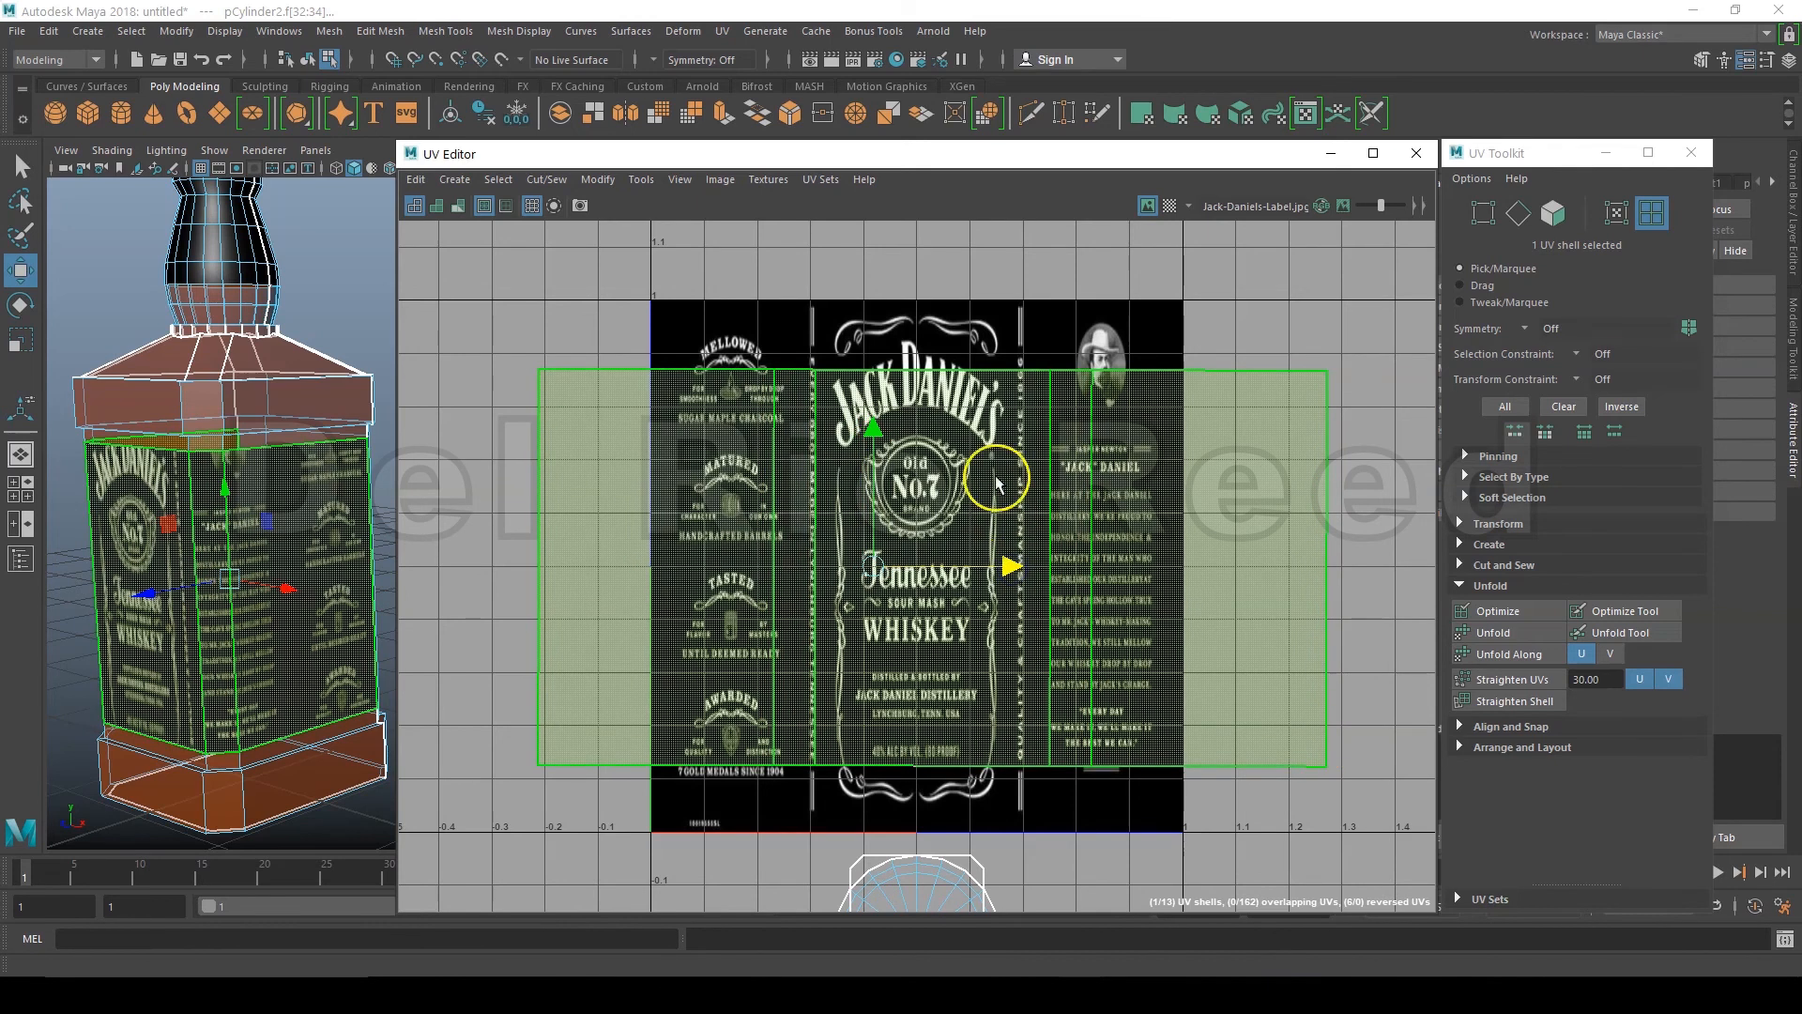
pyautogui.click(871, 430)
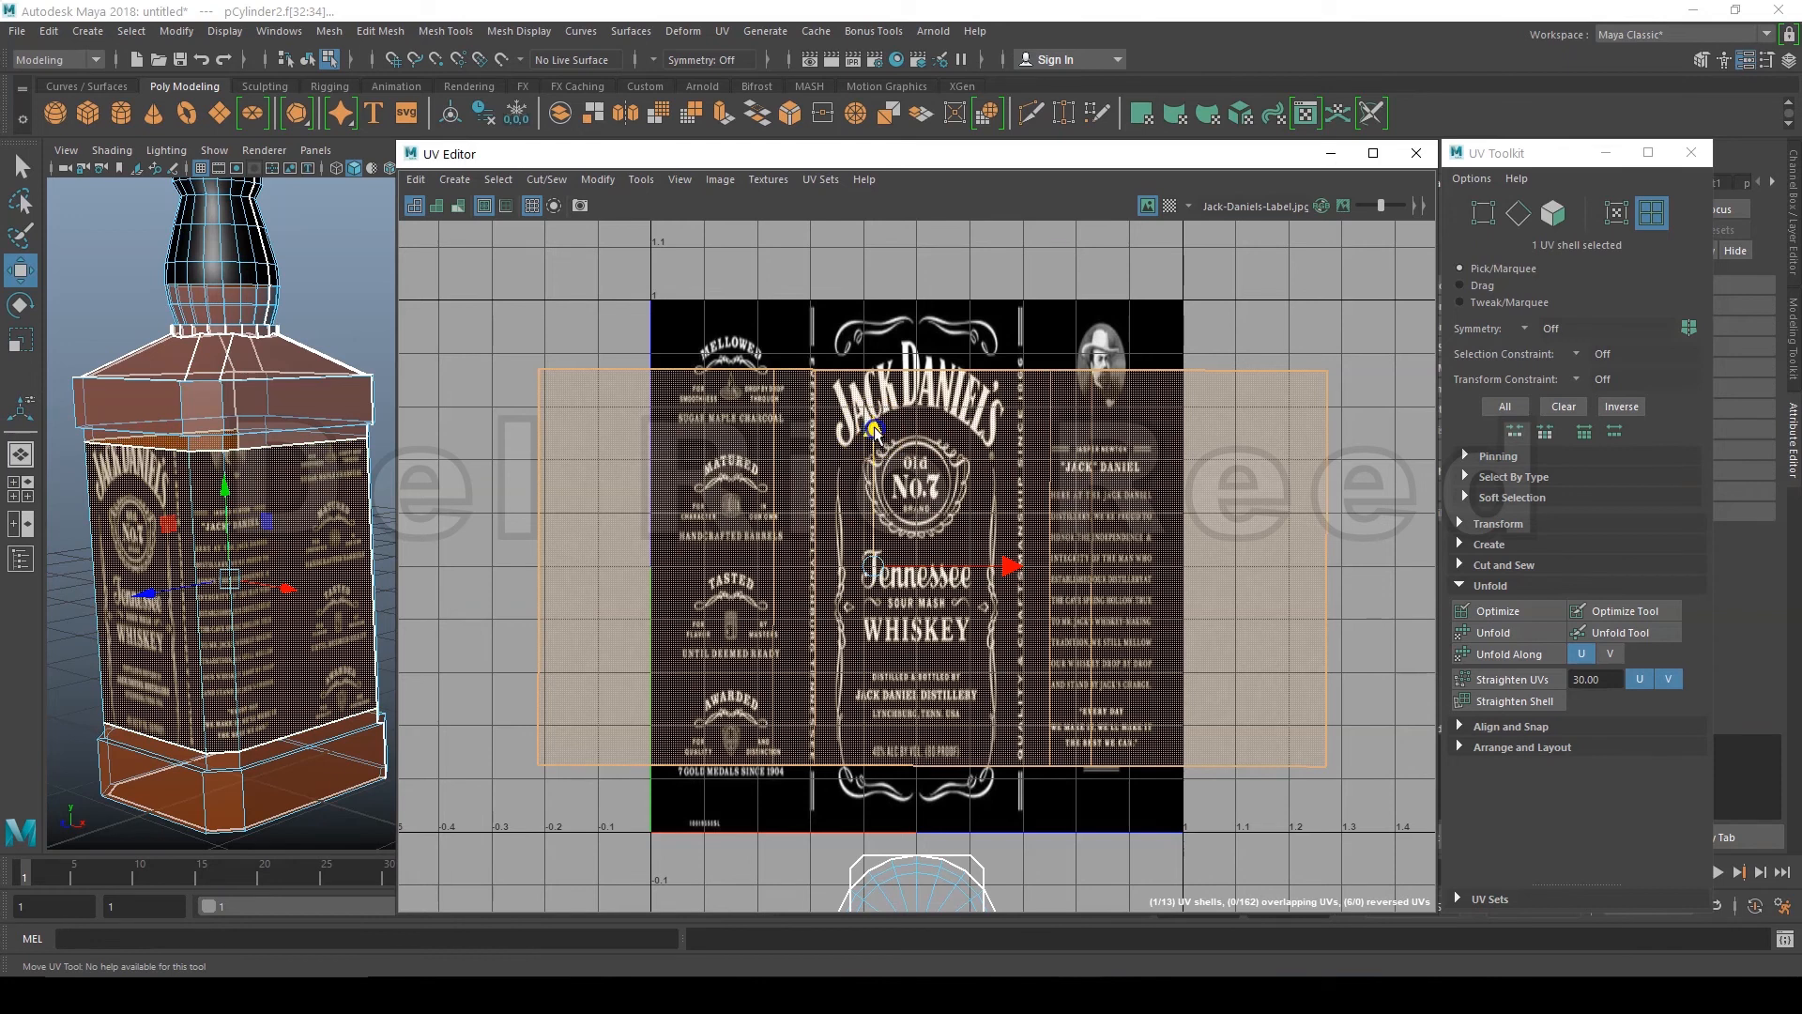
pyautogui.click(707, 272)
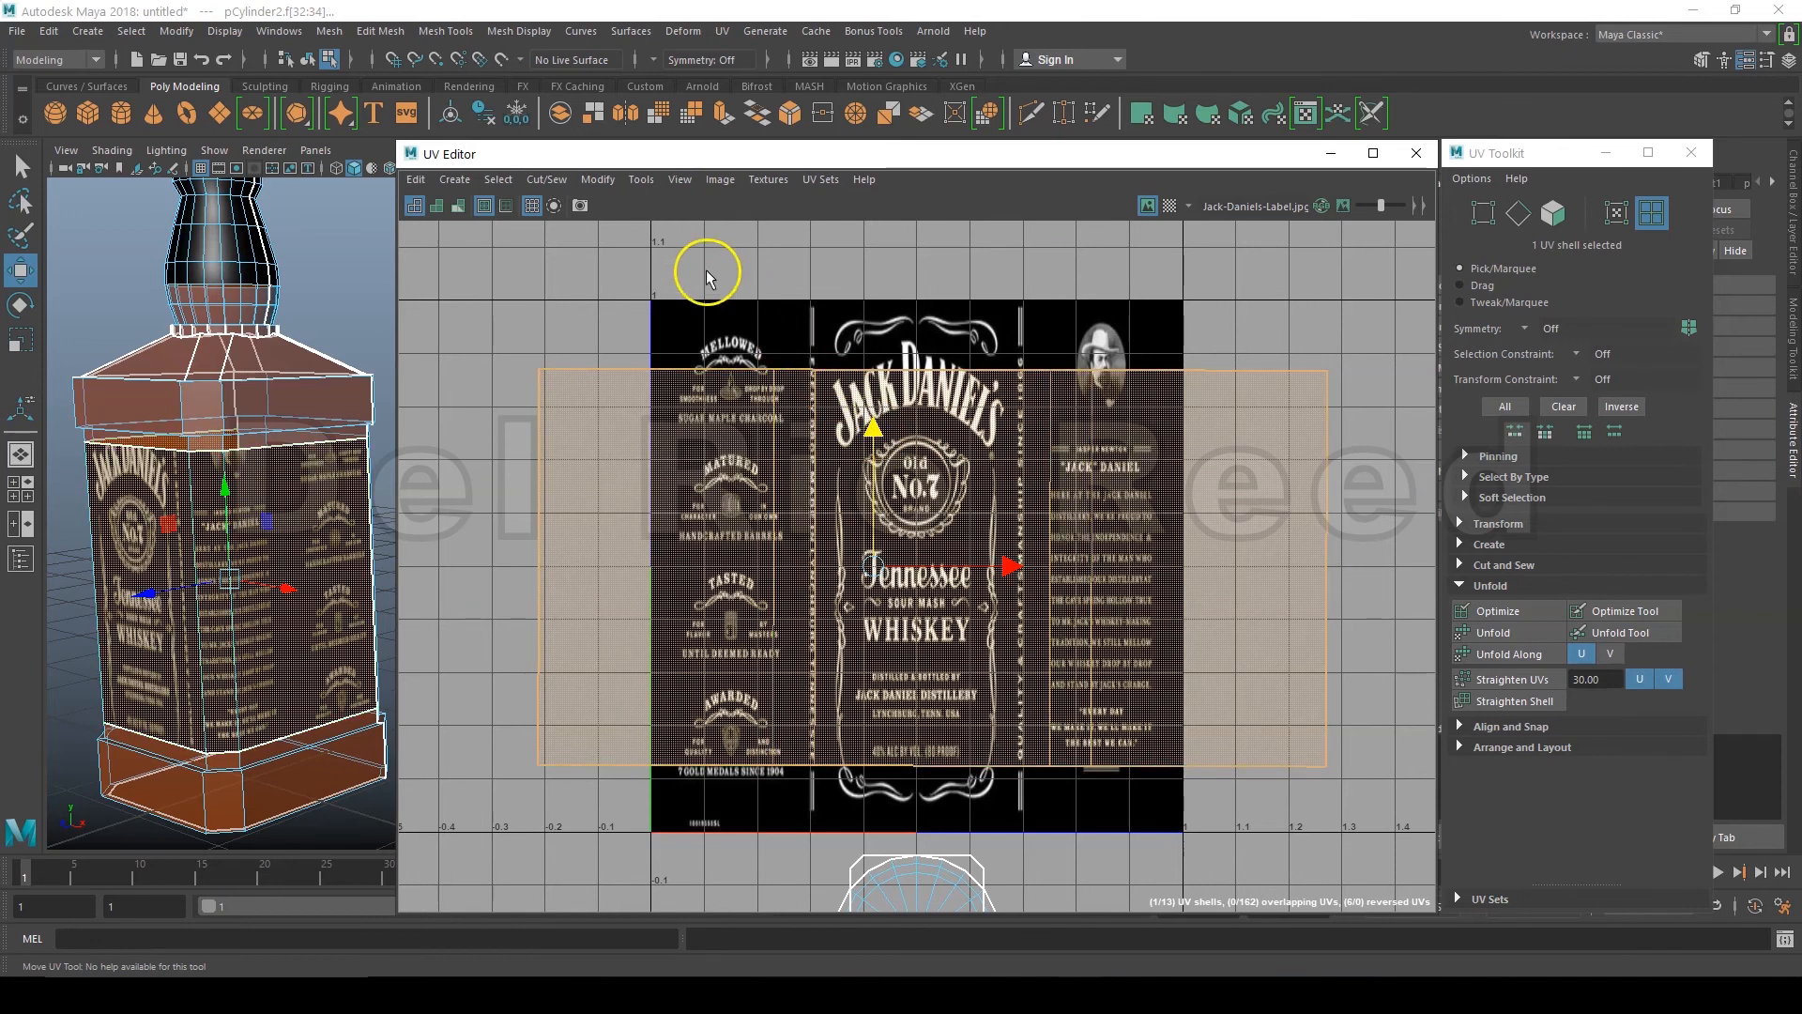
# Step: Scale the label shell taller in V and narrower in U until it covers the whole label image
pyautogui.click(638, 182)
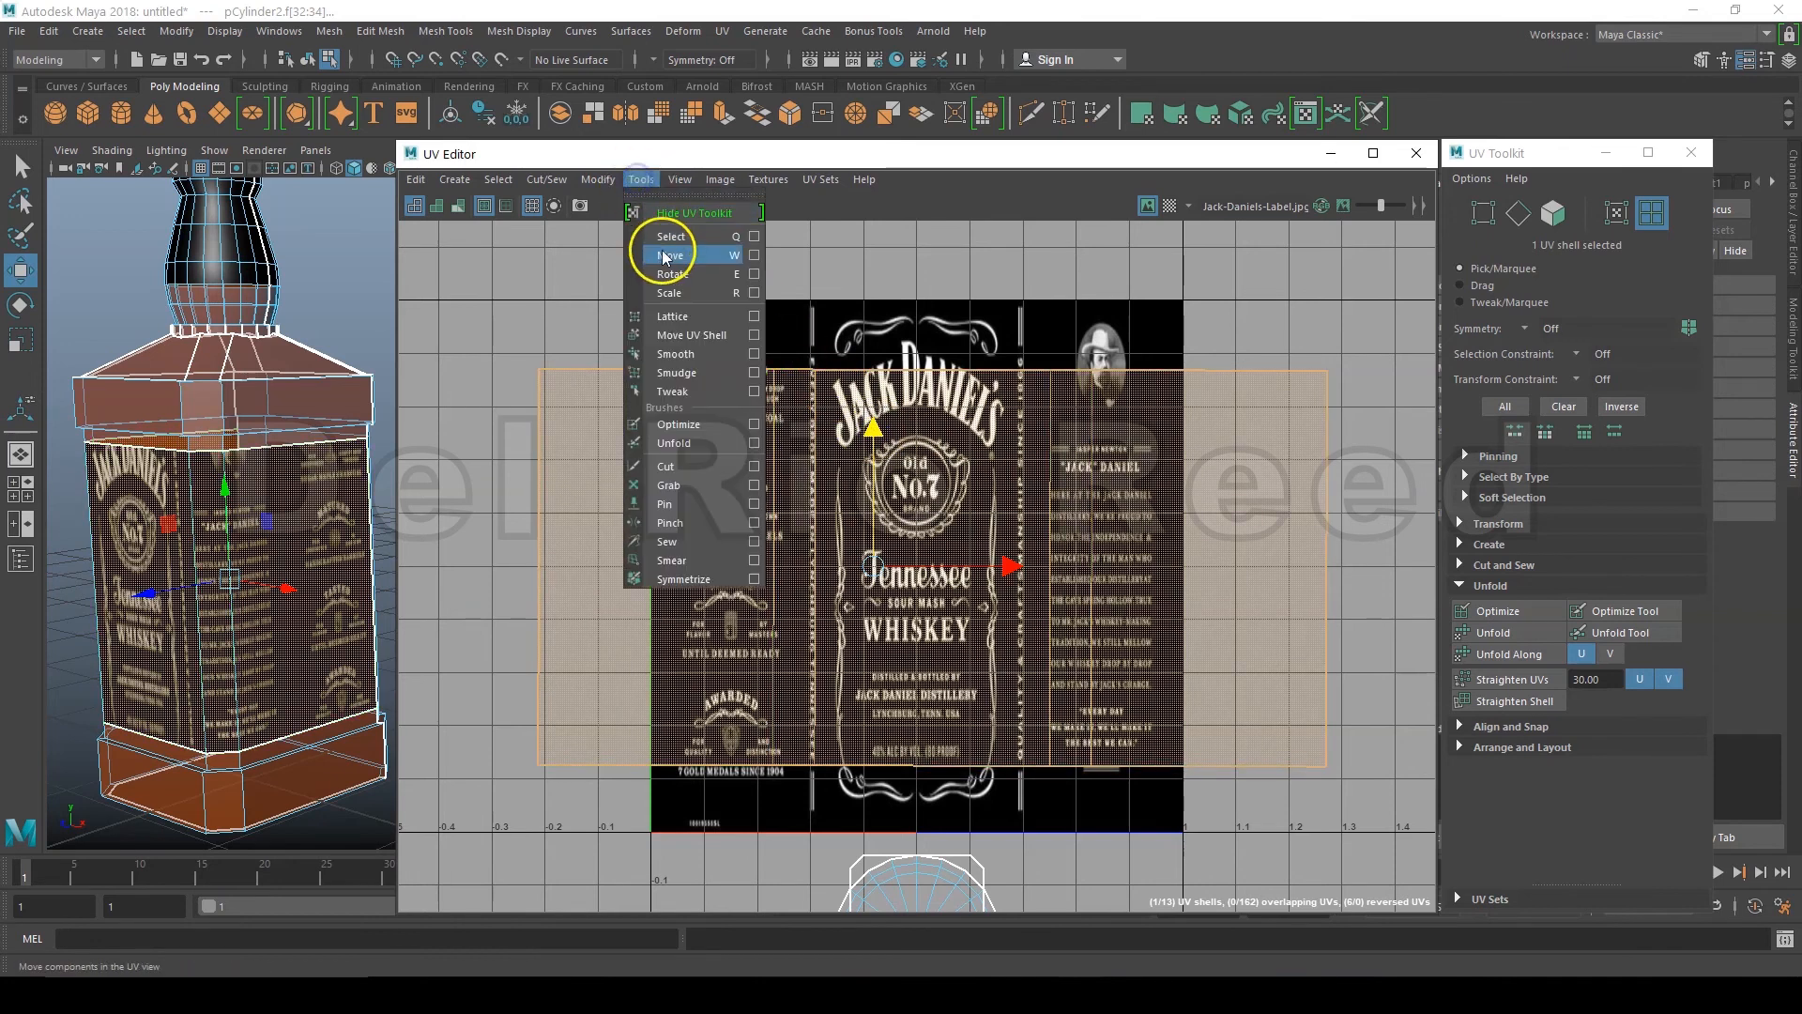
pyautogui.click(706, 282)
pyautogui.click(894, 479)
pyautogui.moveTo(872, 436); pyautogui.dragTo(873, 395)
pyautogui.moveTo(1001, 564); pyautogui.dragTo(965, 574)
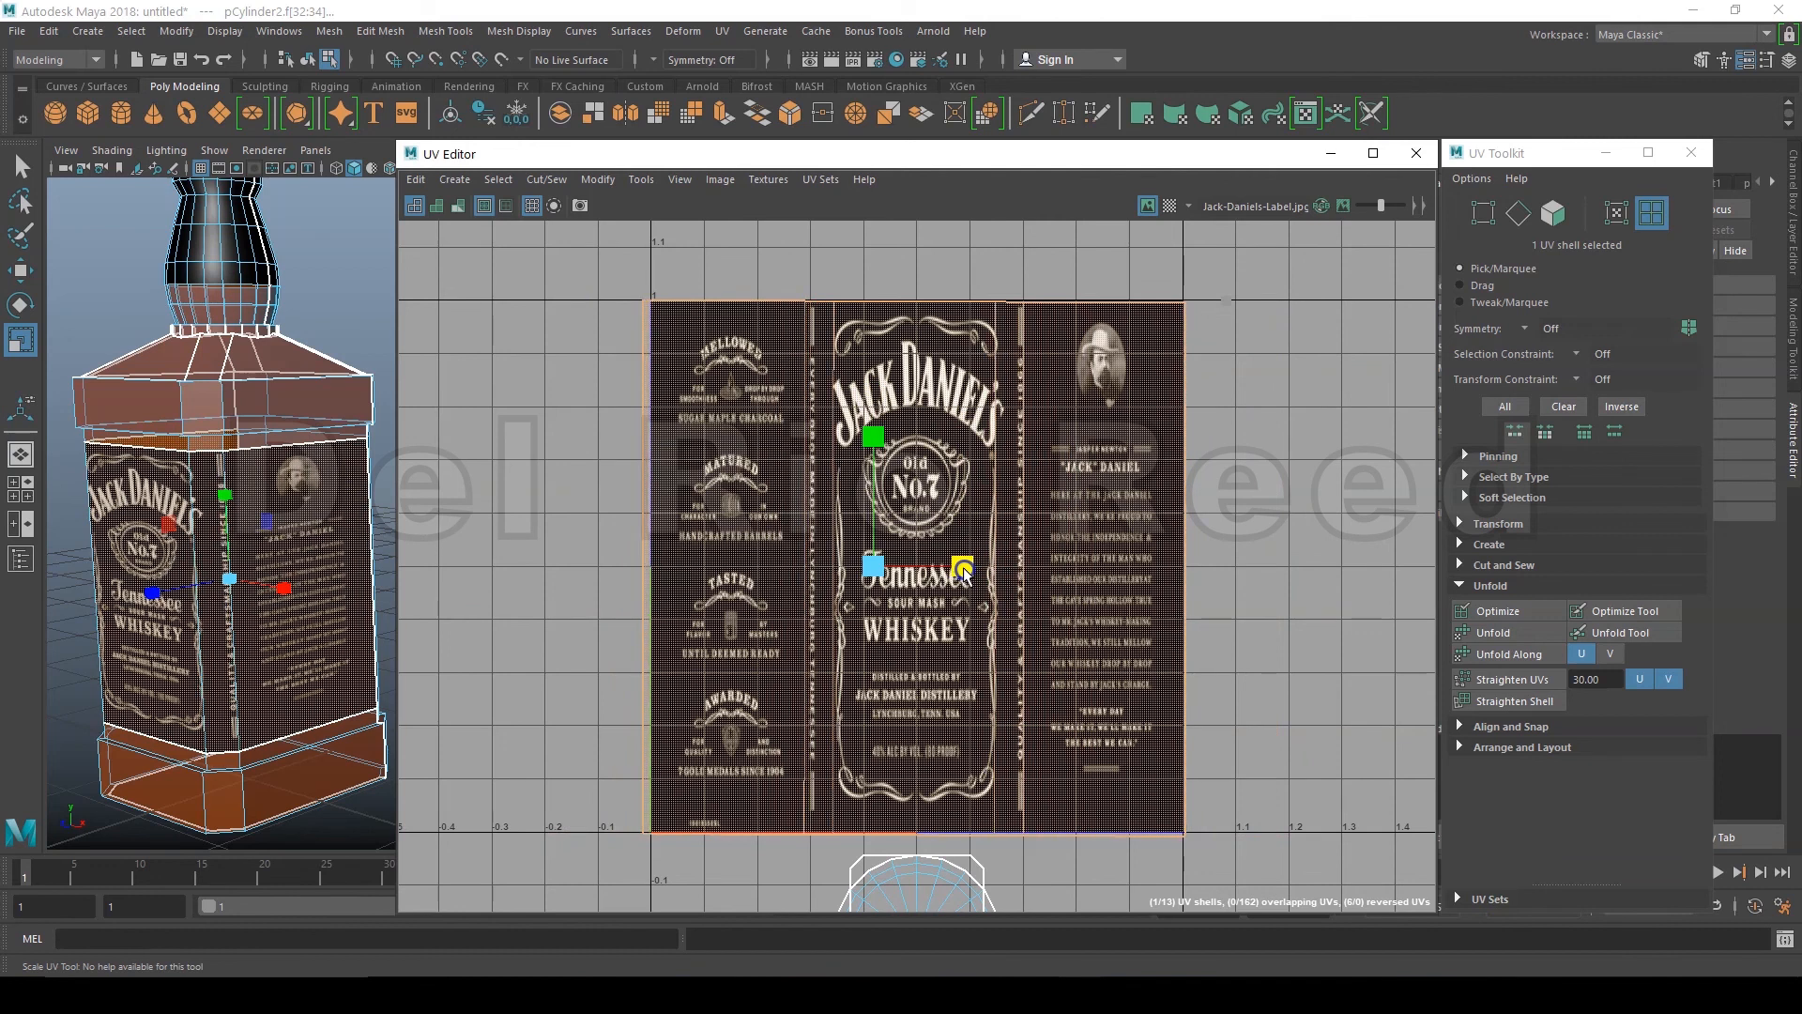
# Step: Deselect the label shell and close the UV Editor and UV Toolkit
pyautogui.click(589, 306)
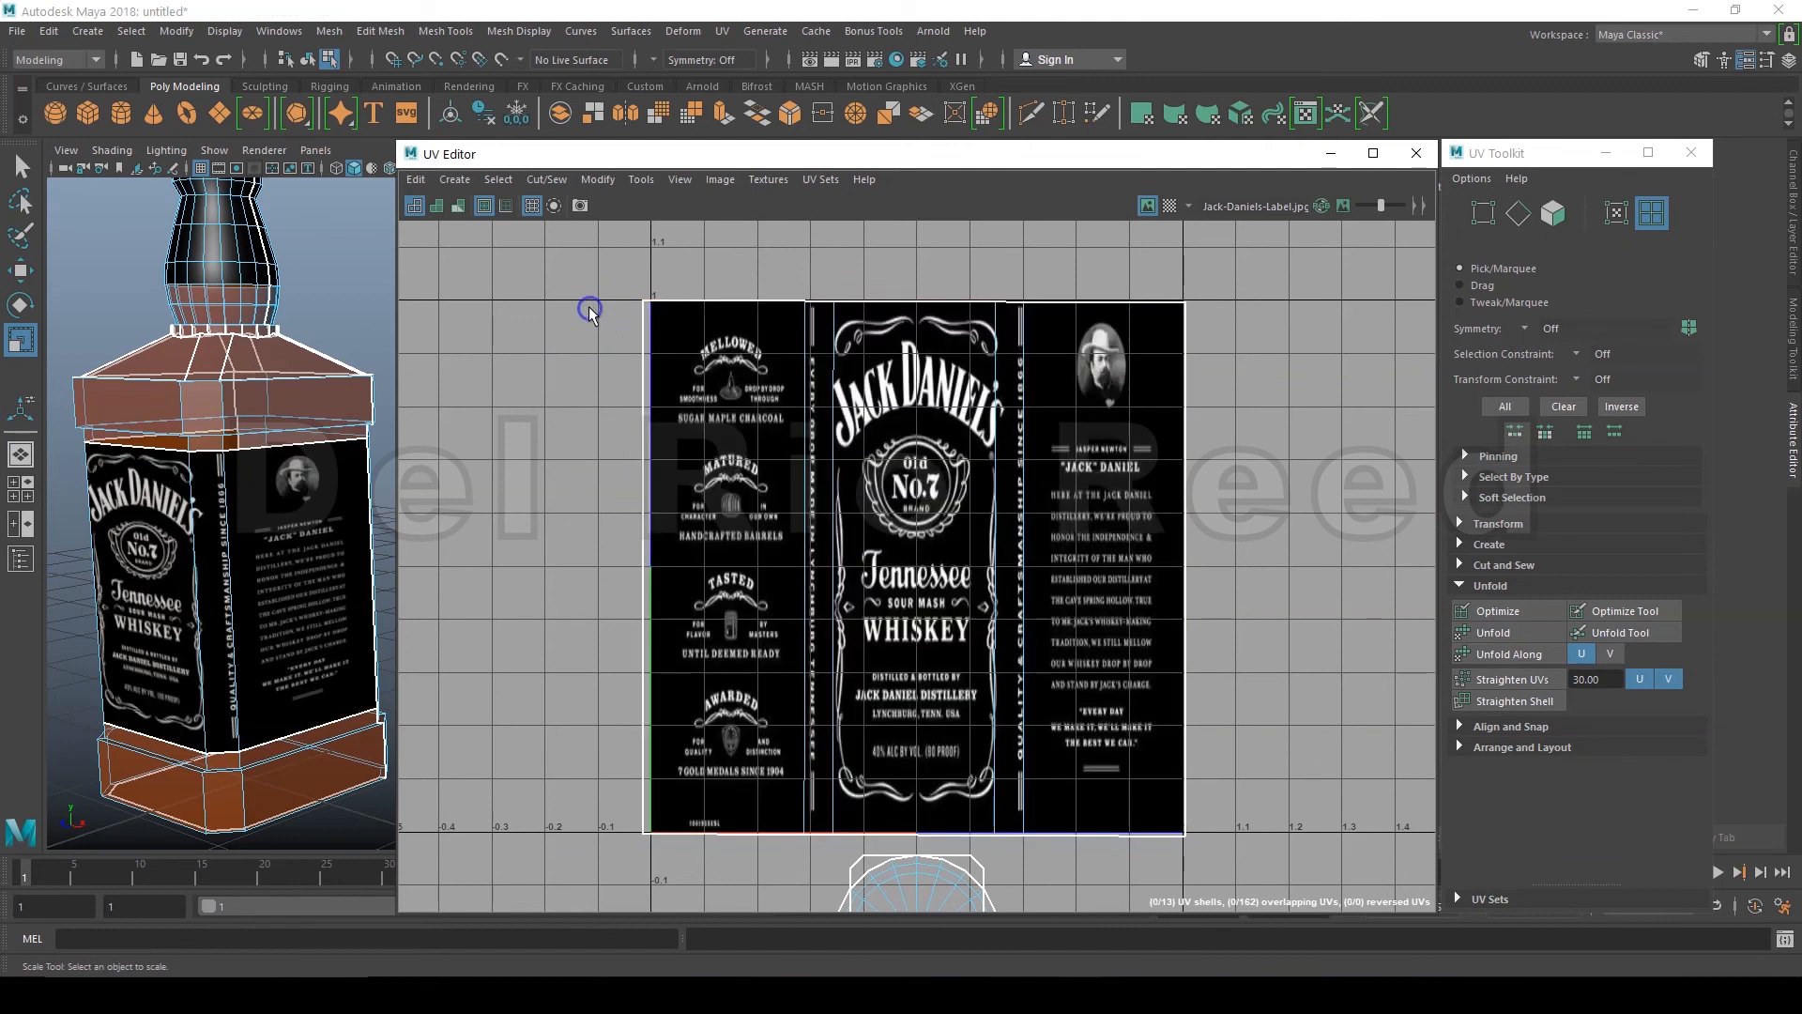
pyautogui.click(1416, 153)
pyautogui.click(1704, 157)
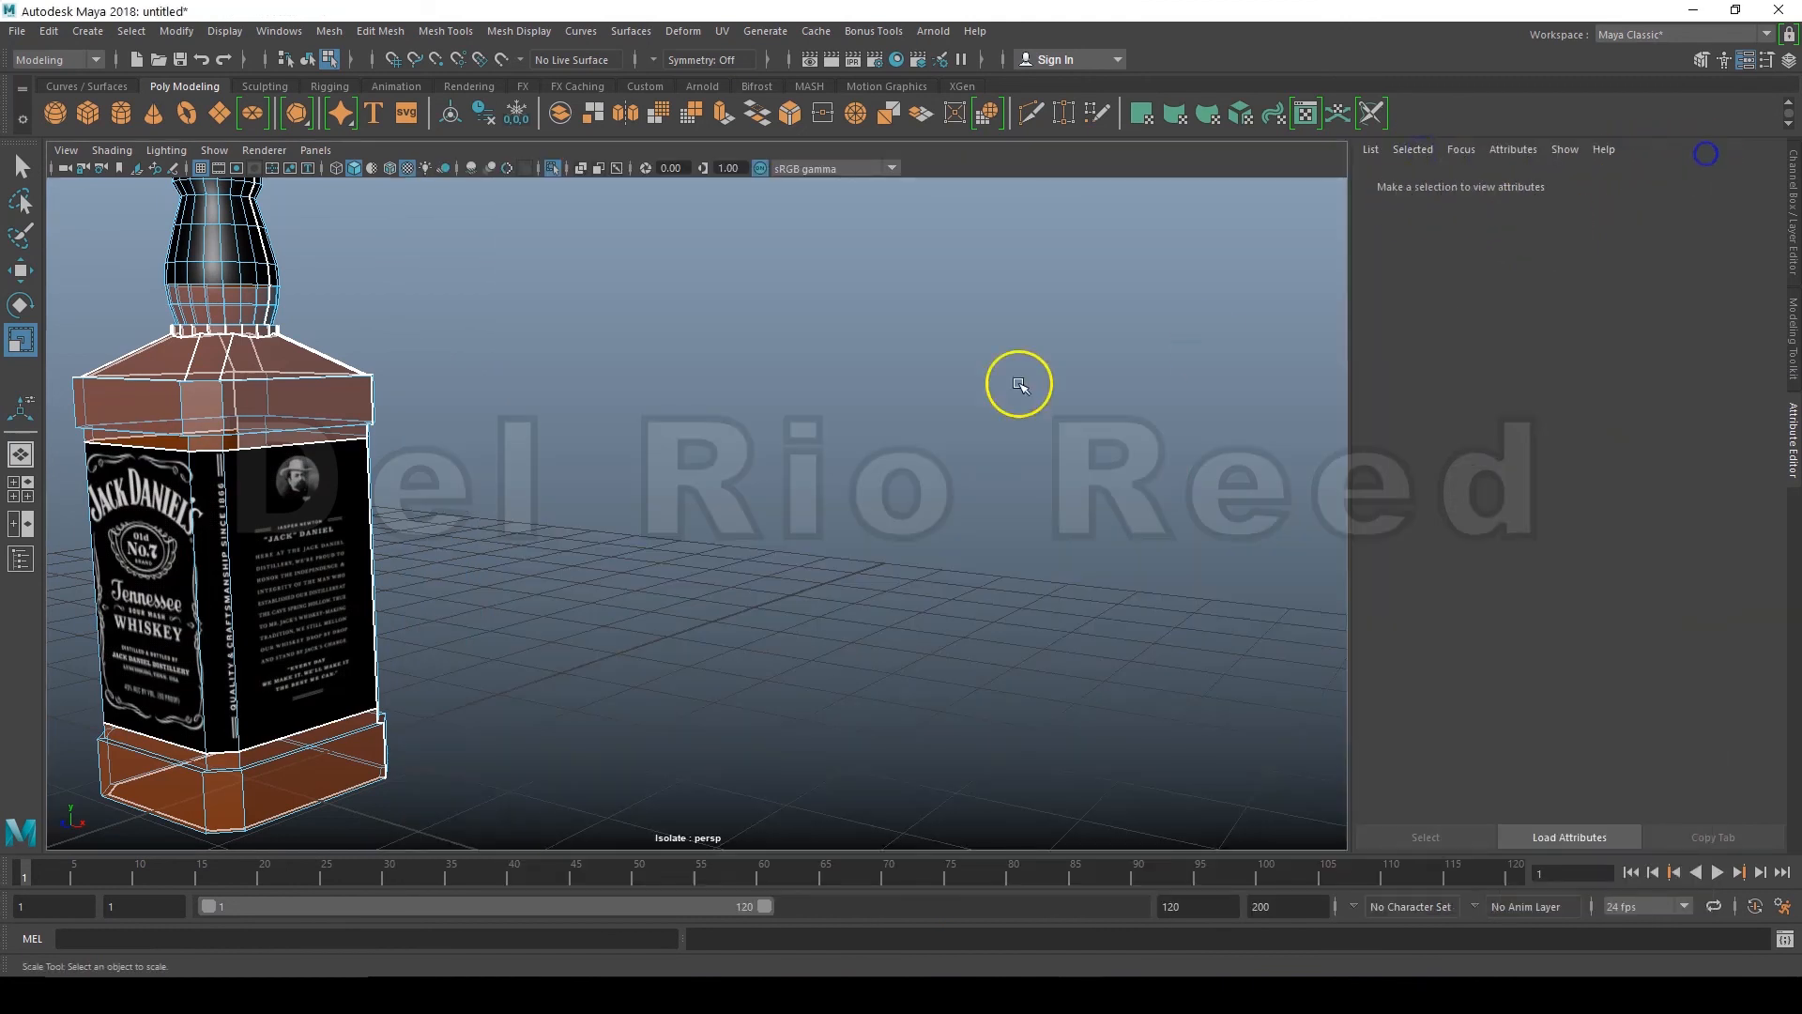
# Step: Return the bottle to object mode, deselect it and inspect the finished label from around the bottle
pyautogui.keyDown('alt'); pyautogui.moveTo(575, 483); pyautogui.dragTo(978, 436, button='middle'); pyautogui.keyUp('alt')
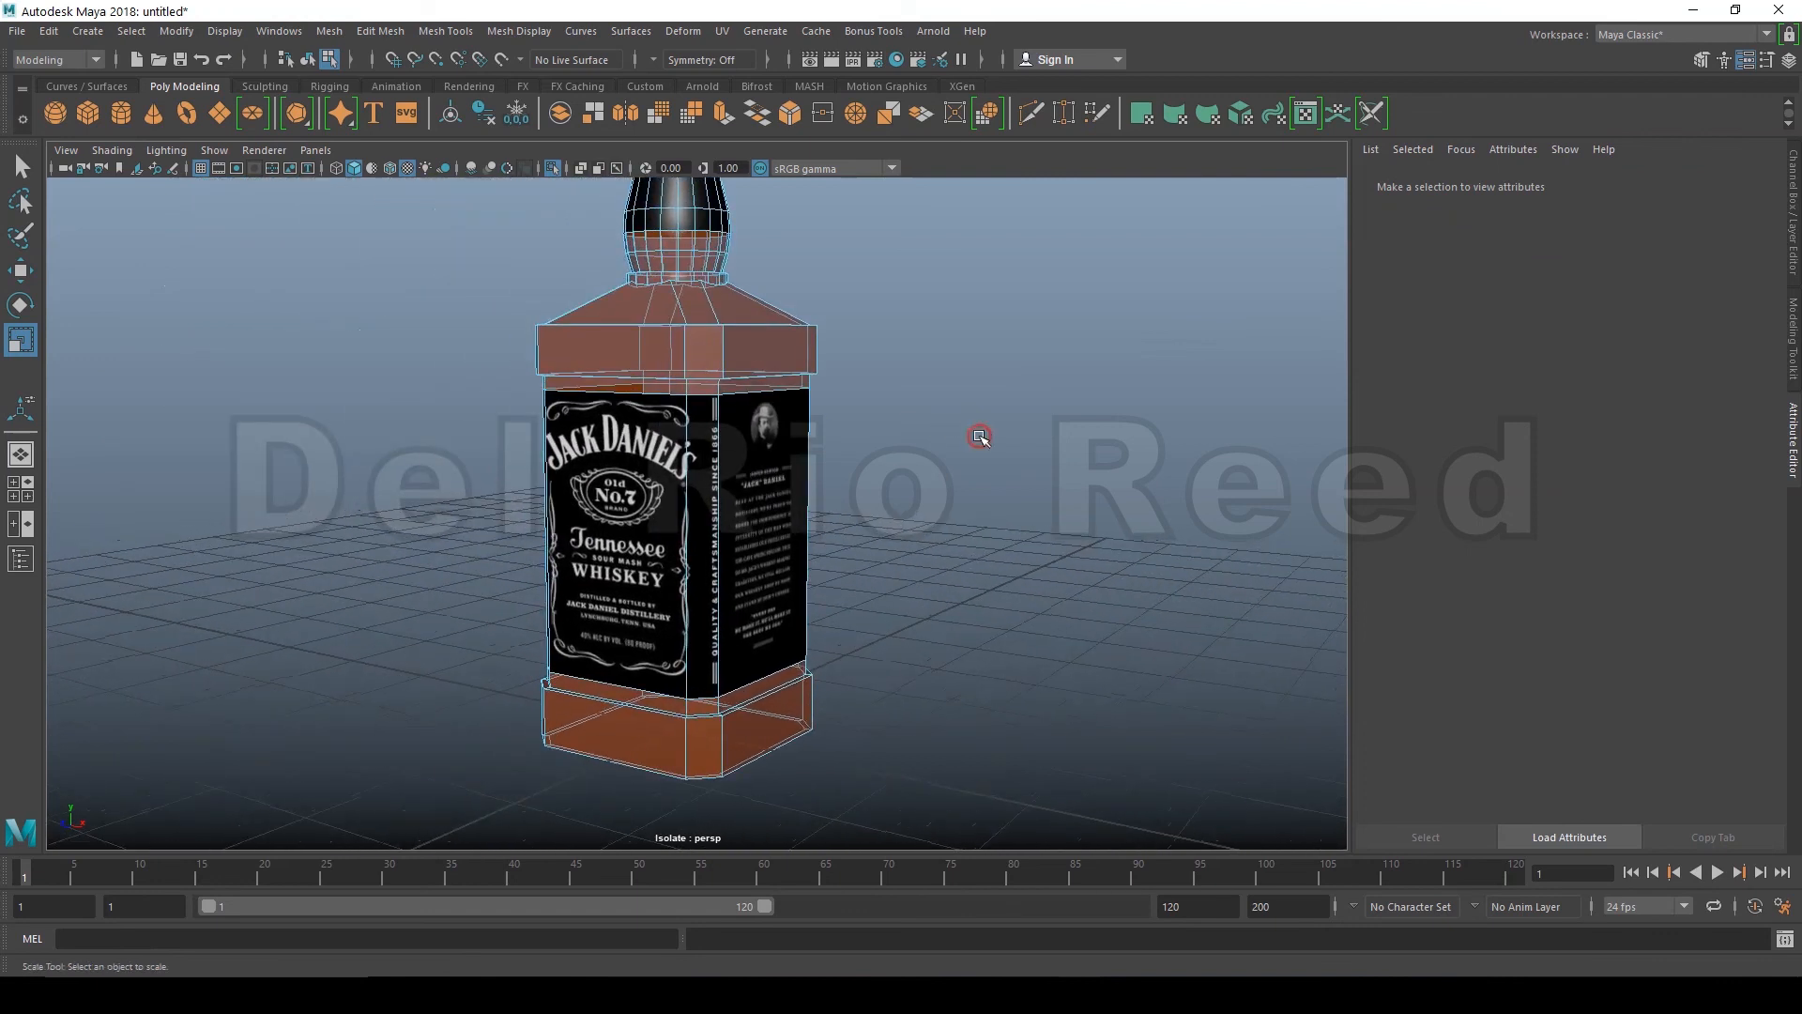
pyautogui.scroll(-1, 909, 388)
pyautogui.keyDown('alt'); pyautogui.moveTo(908, 390); pyautogui.dragTo(910, 463, button='middle'); pyautogui.keyUp('alt')
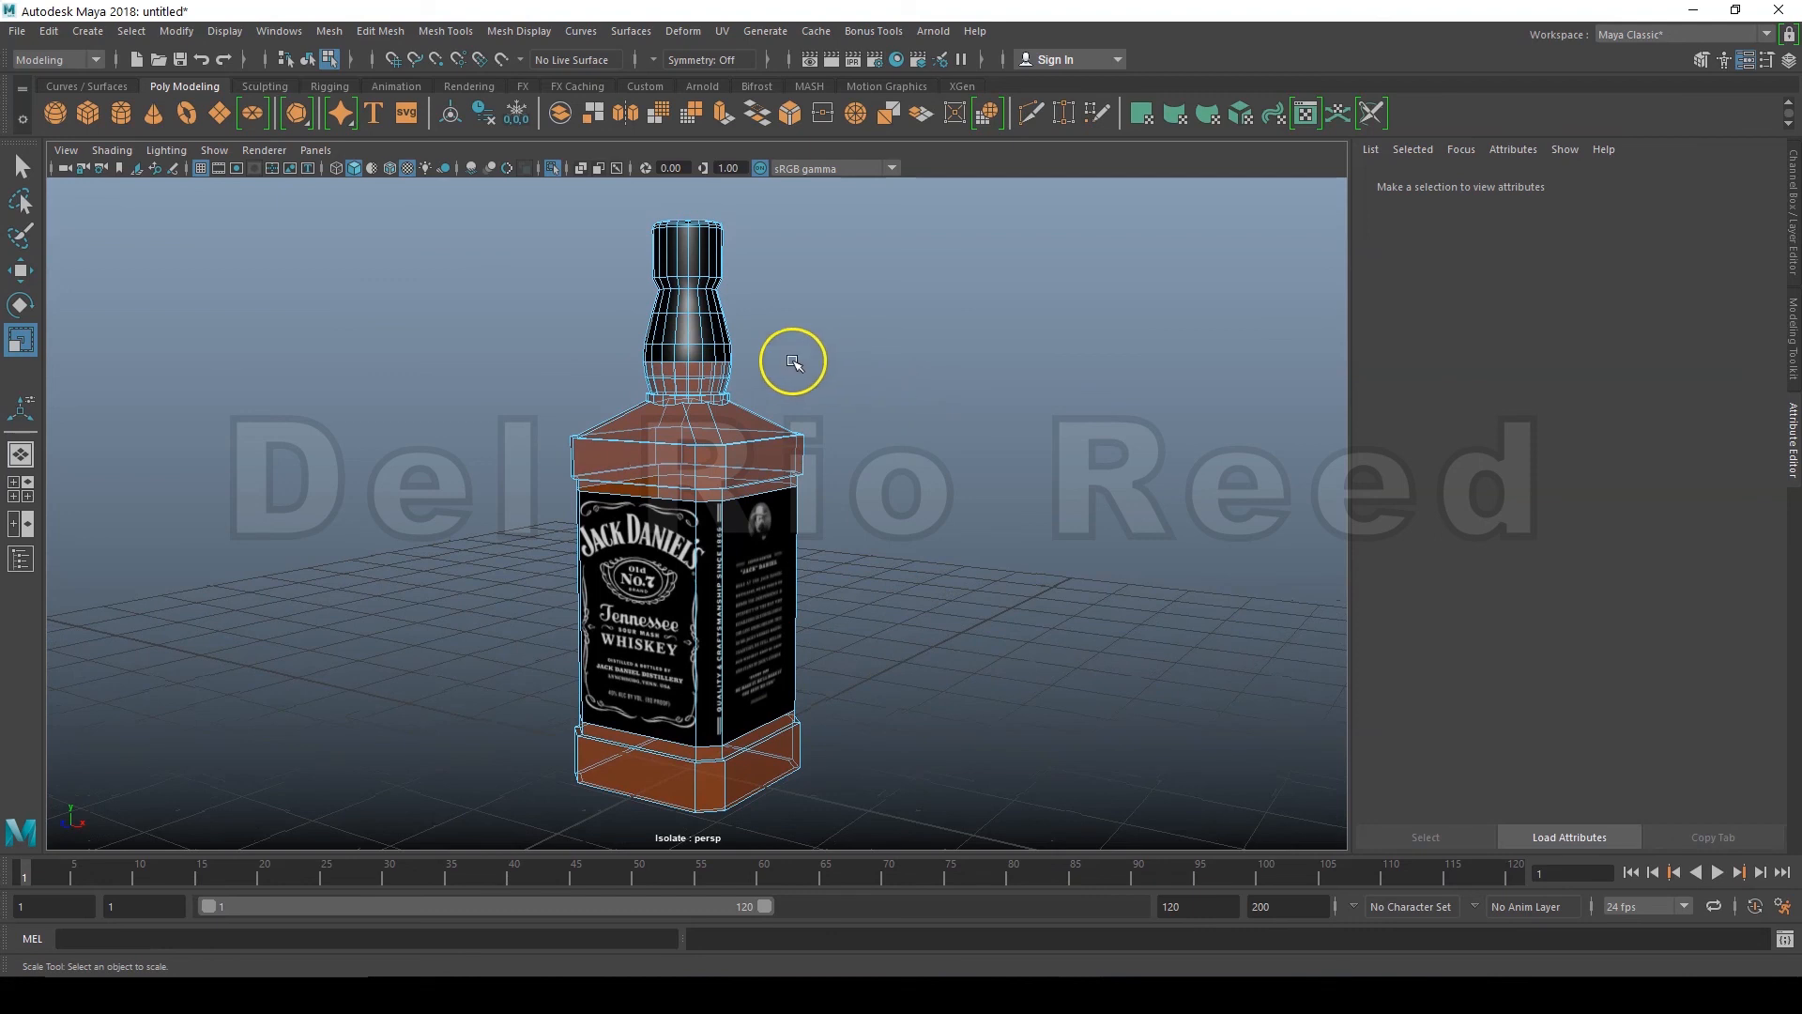
pyautogui.rightClick(920, 326)
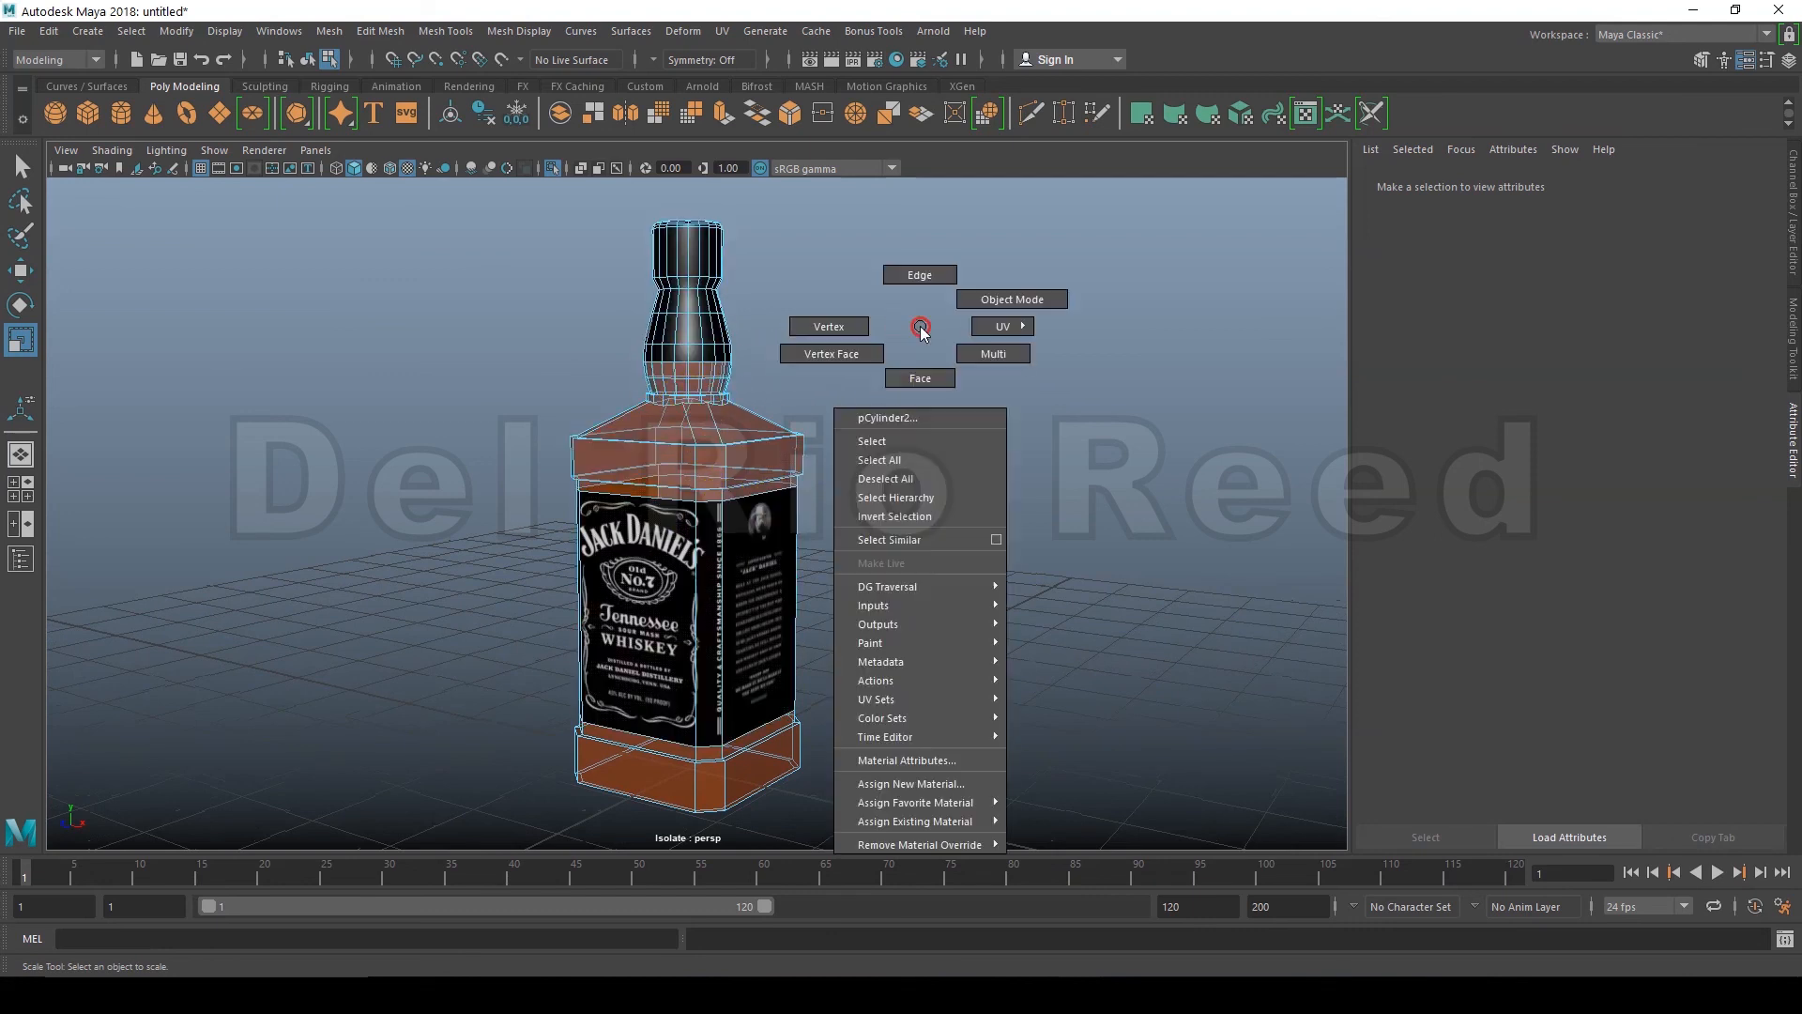
pyautogui.click(942, 319)
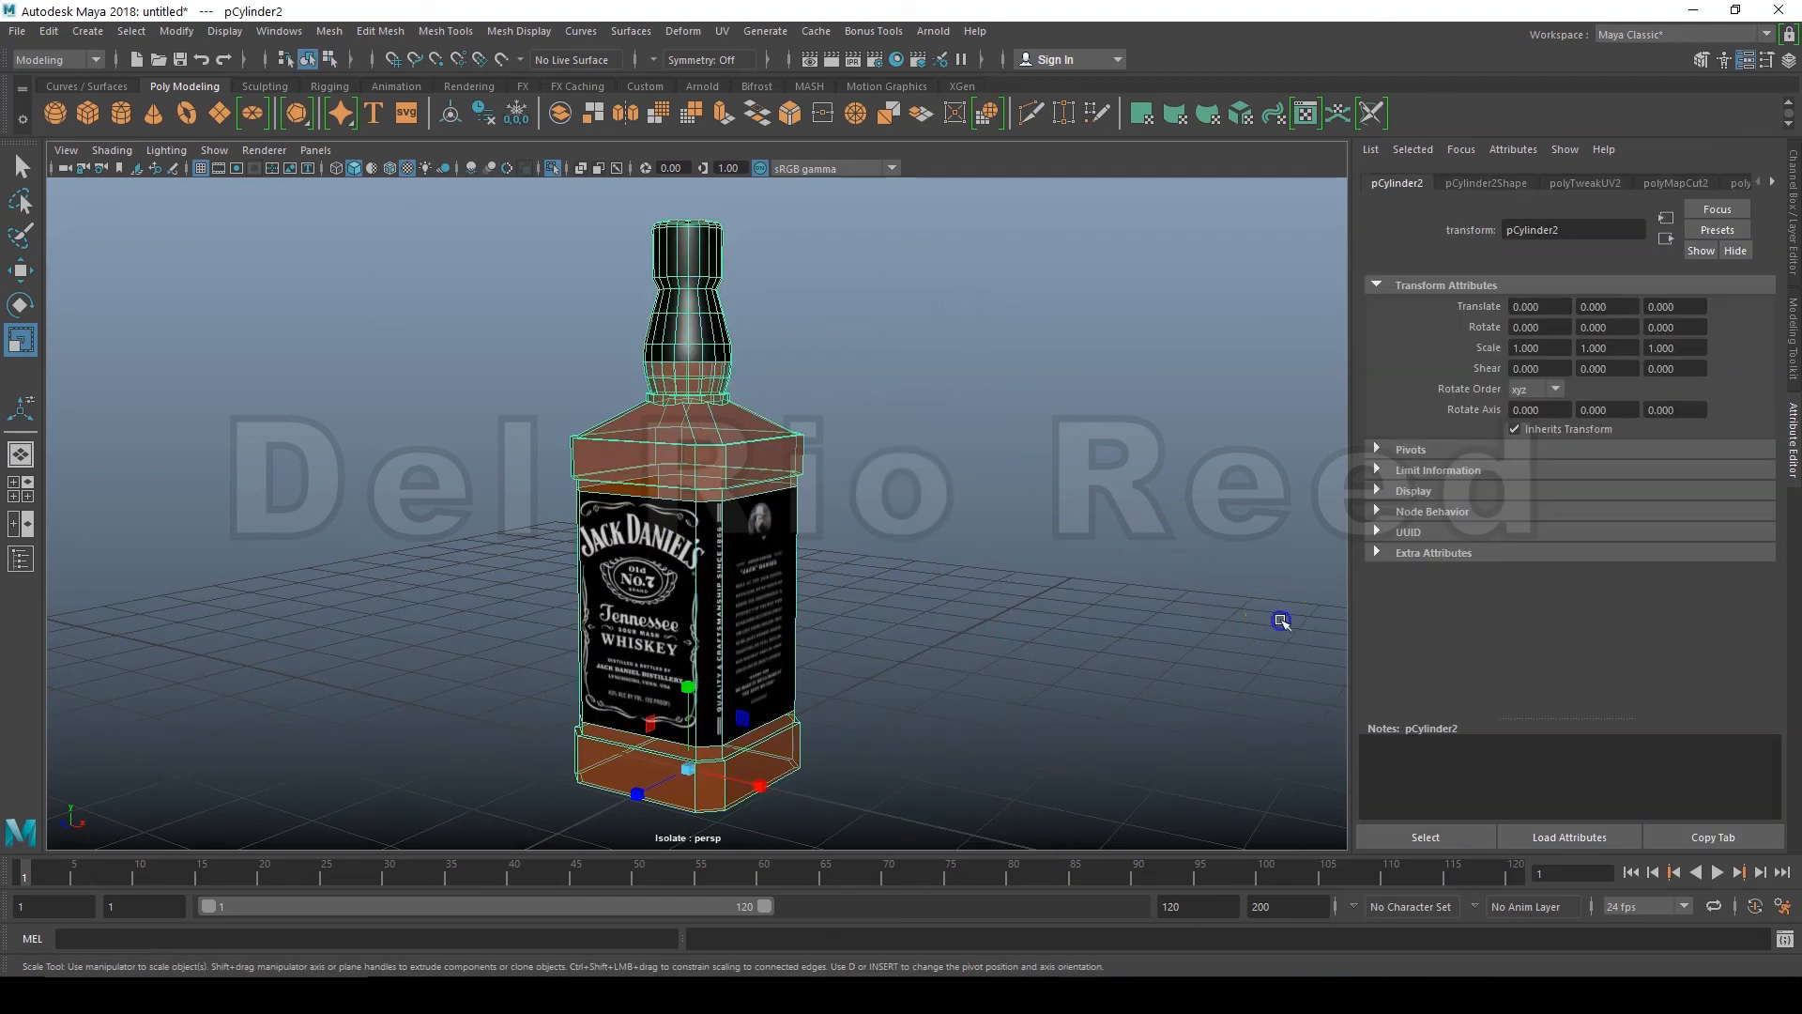
pyautogui.click(1281, 620)
pyautogui.keyDown('alt'); pyautogui.moveTo(1284, 670); pyautogui.dragTo(433, 689); pyautogui.keyUp('alt')
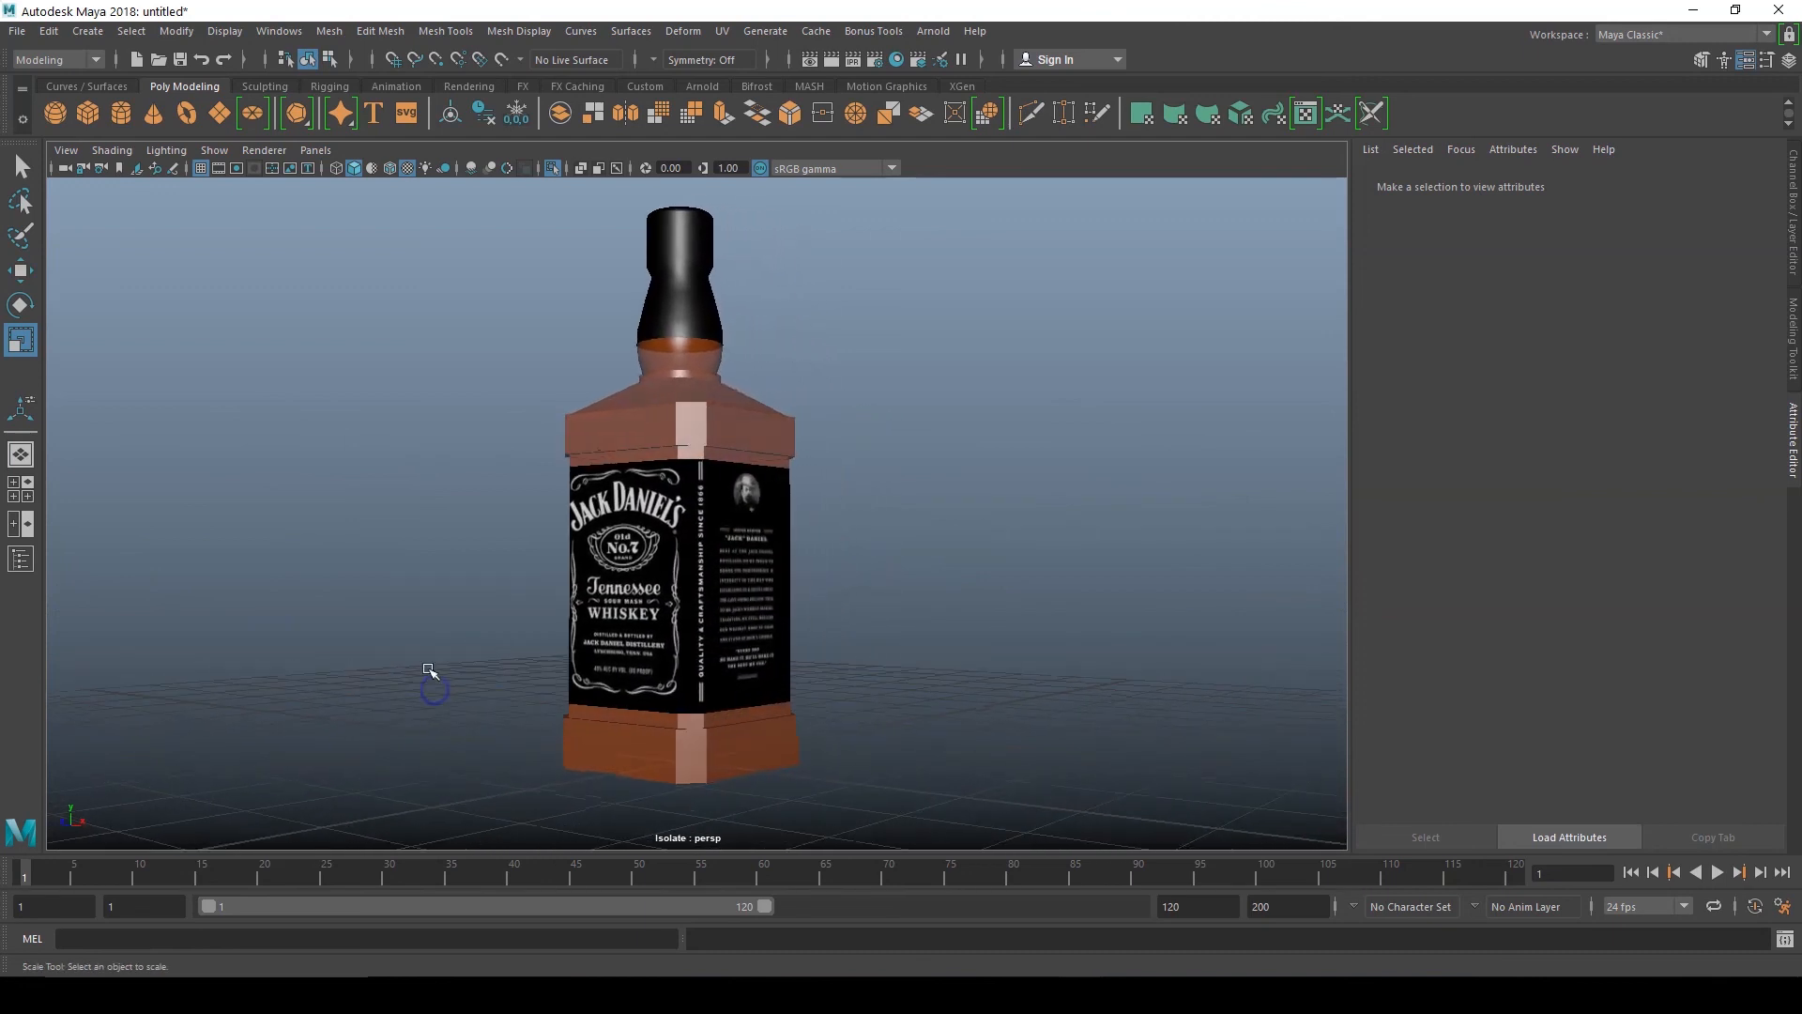